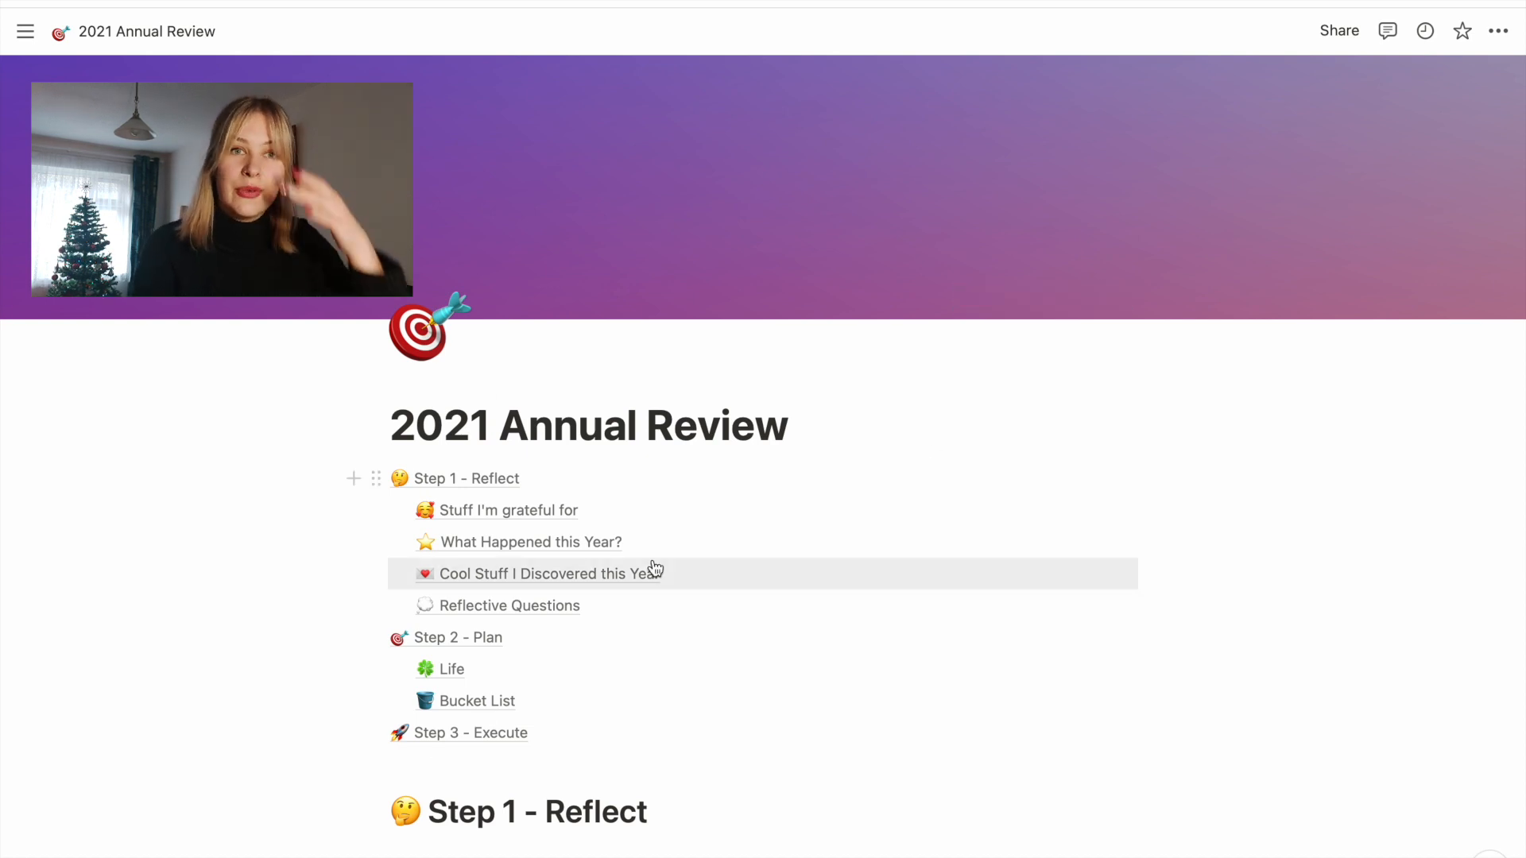
# - Look through the annual review page's contents list and its Step 1 - Reflect sections, including the Reflective Questions
pyautogui.scroll(-1, 653, 571)
pyautogui.scroll(-1, 654, 568)
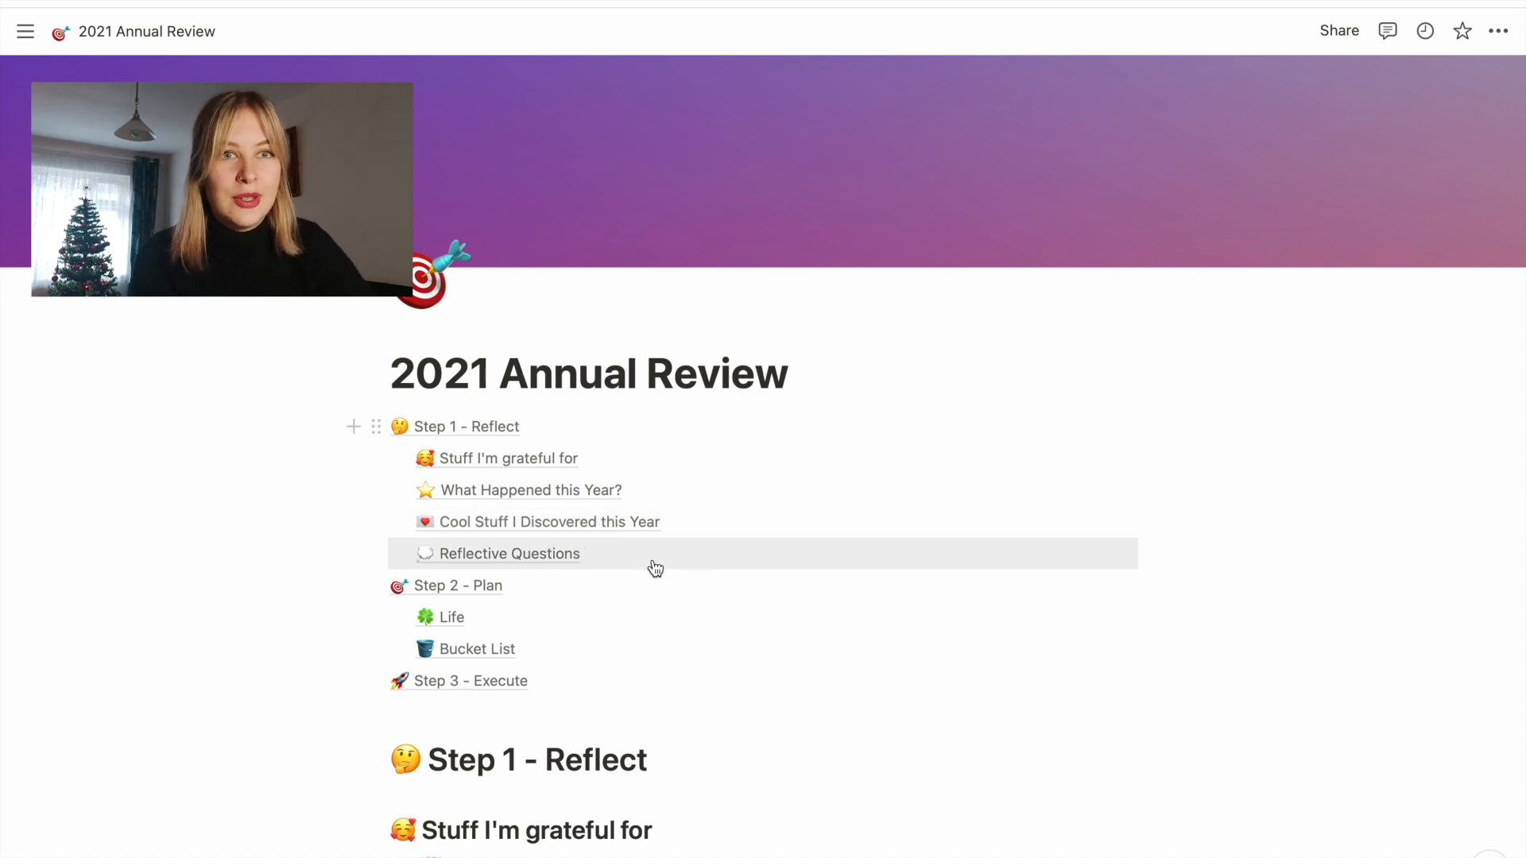
pyautogui.scroll(-5, 653, 568)
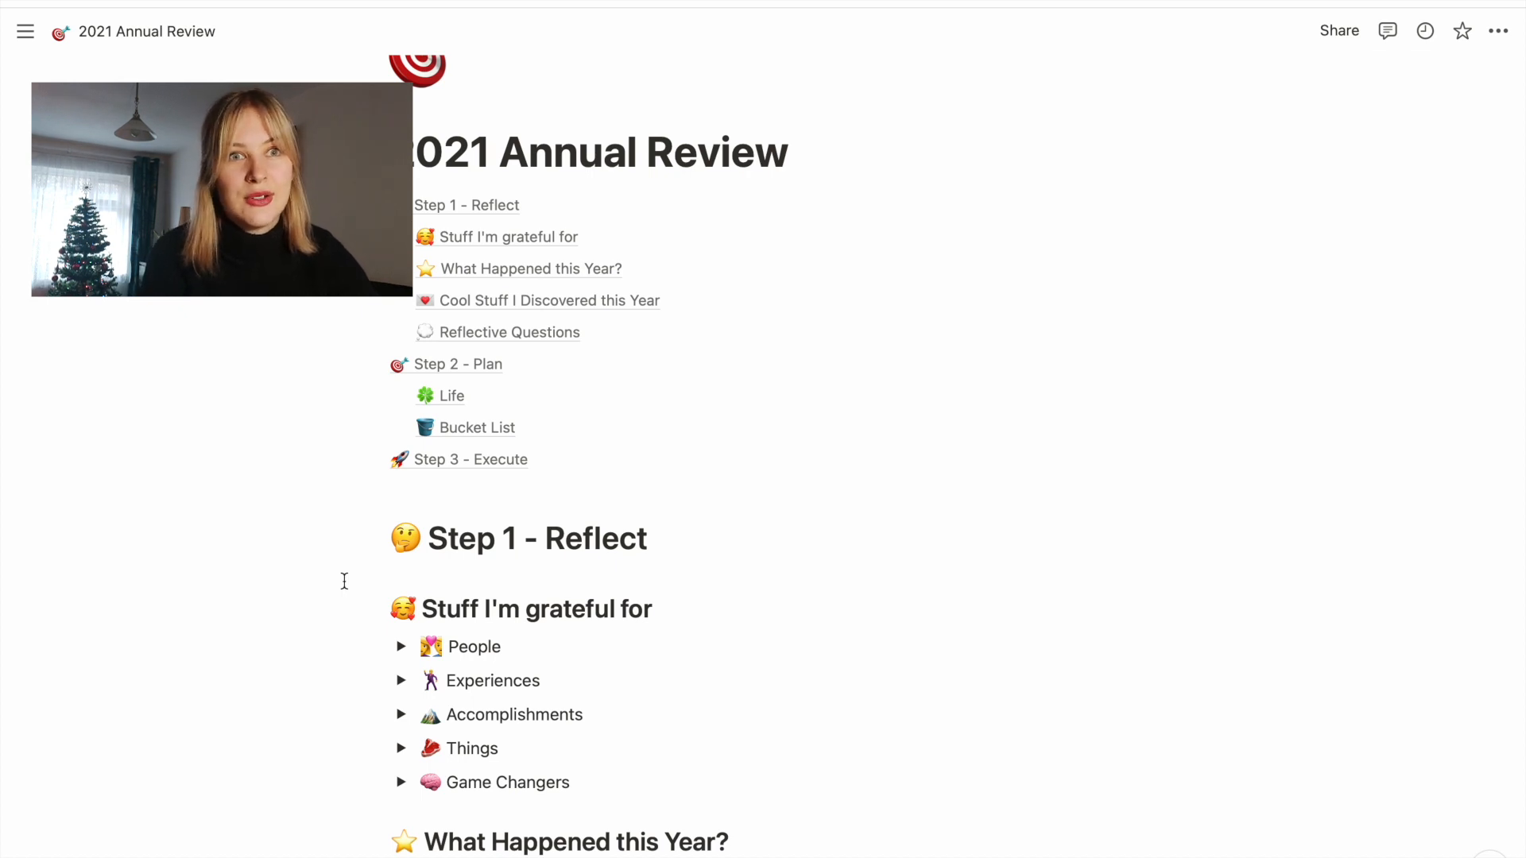
pyautogui.scroll(-3, 344, 581)
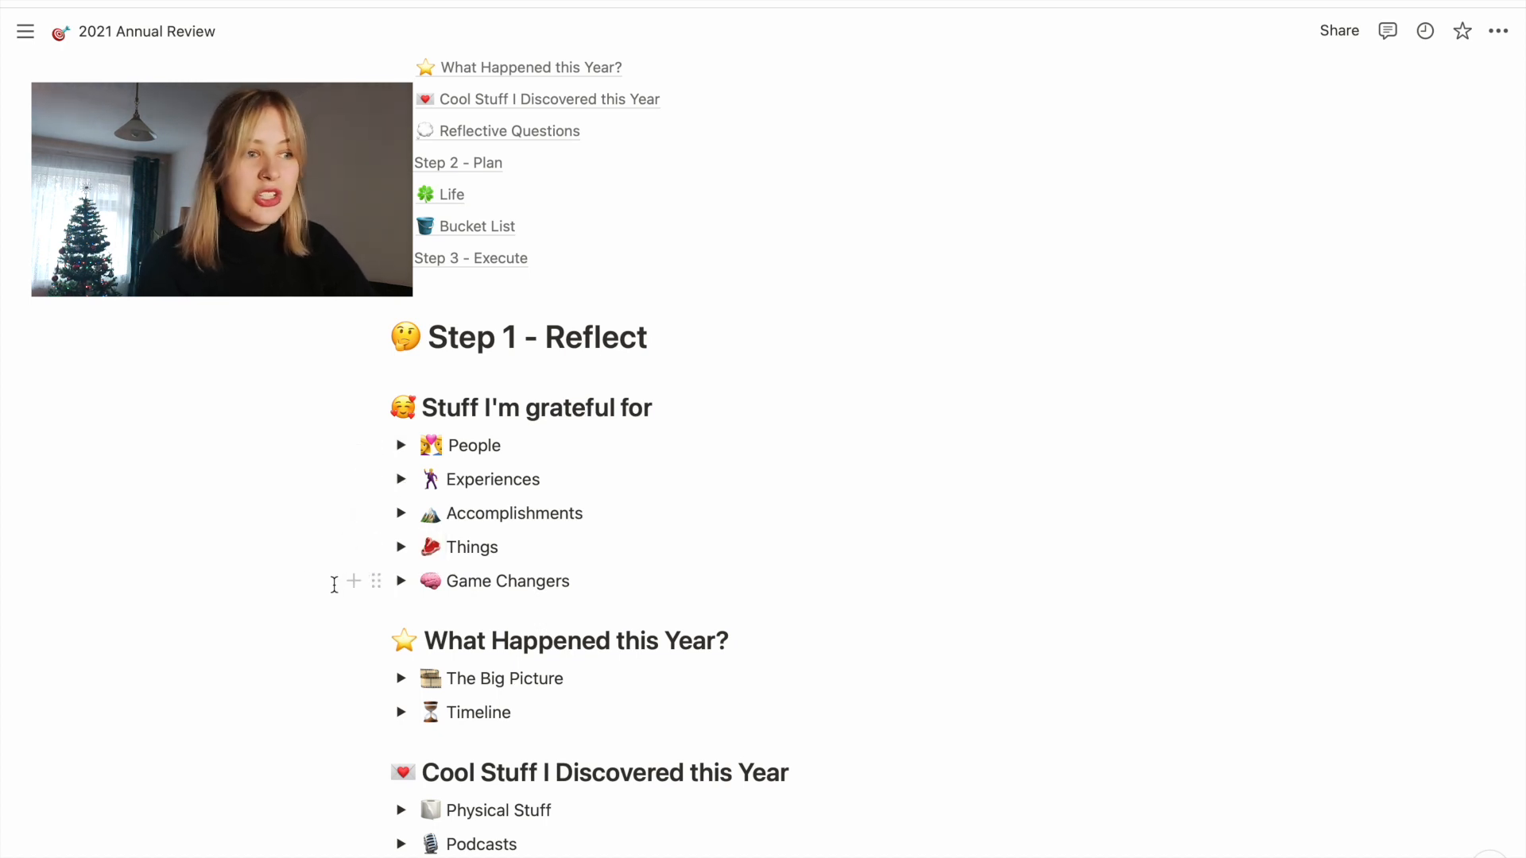
pyautogui.scroll(-2, 334, 584)
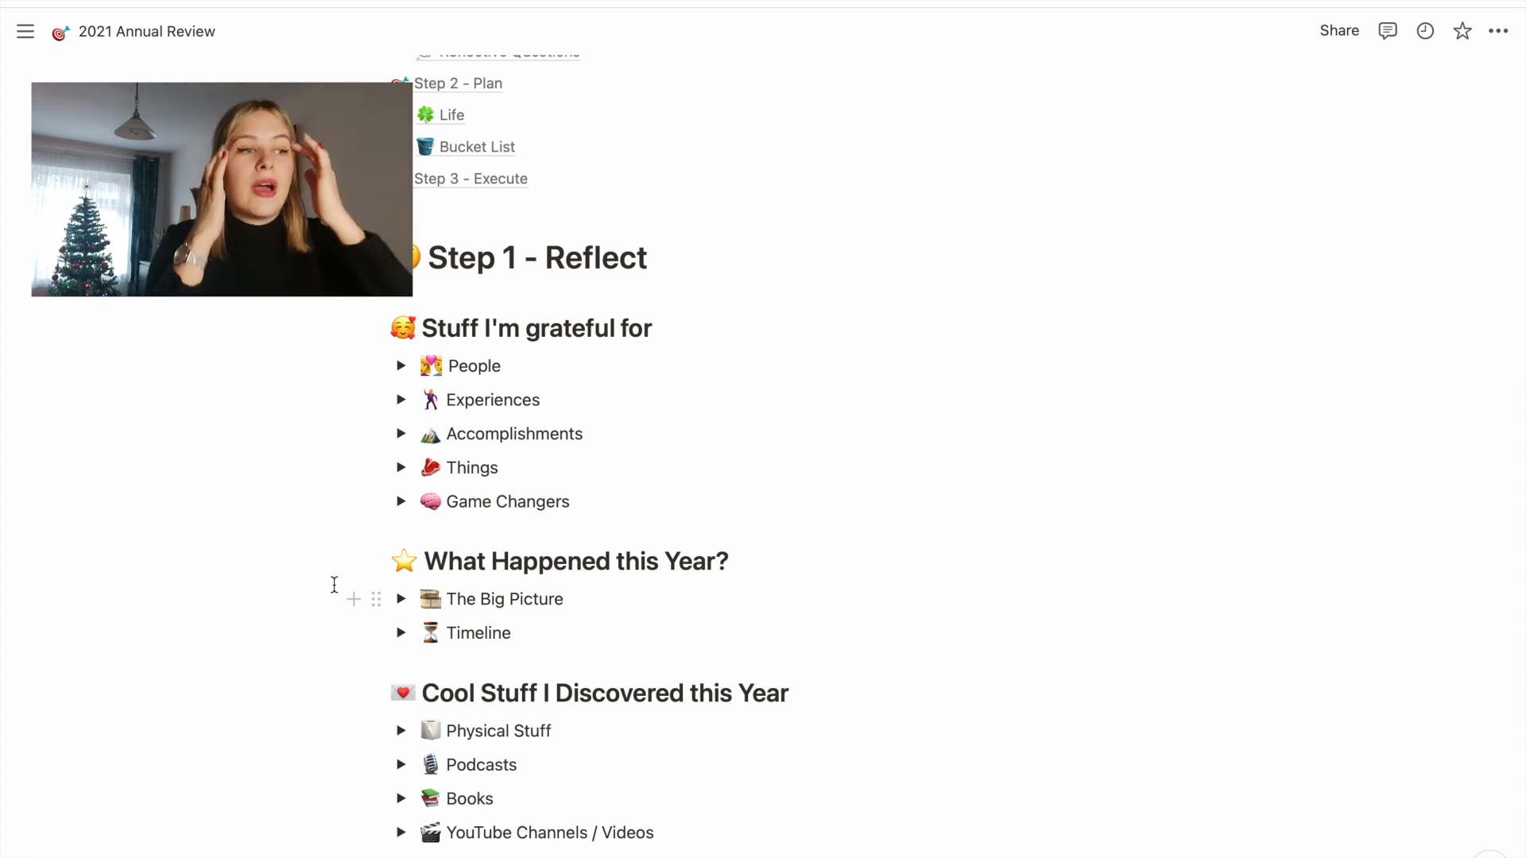
pyautogui.scroll(-4, 334, 584)
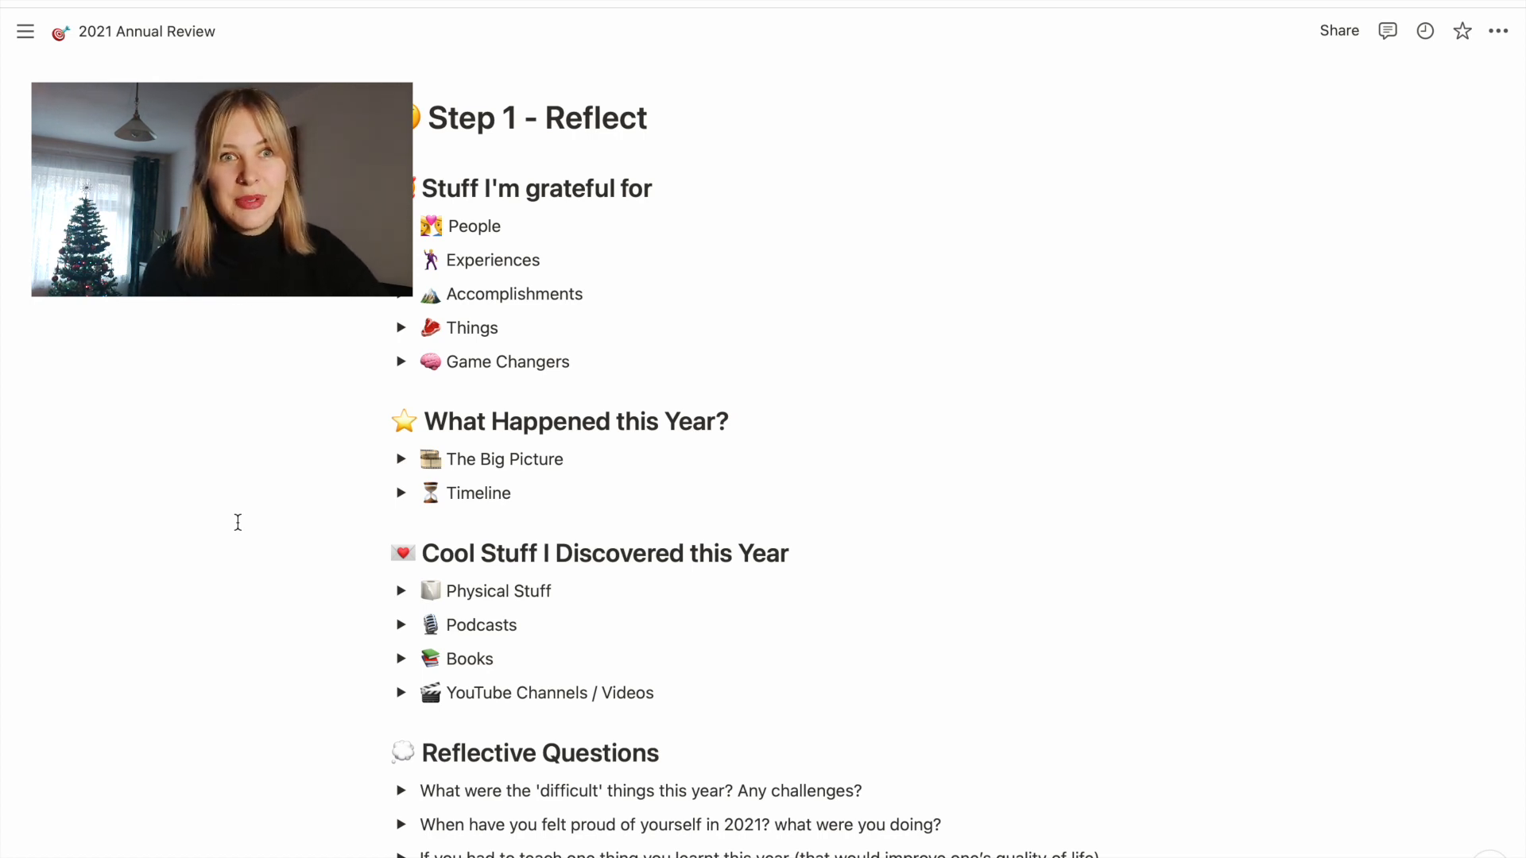
pyautogui.scroll(-5, 238, 522)
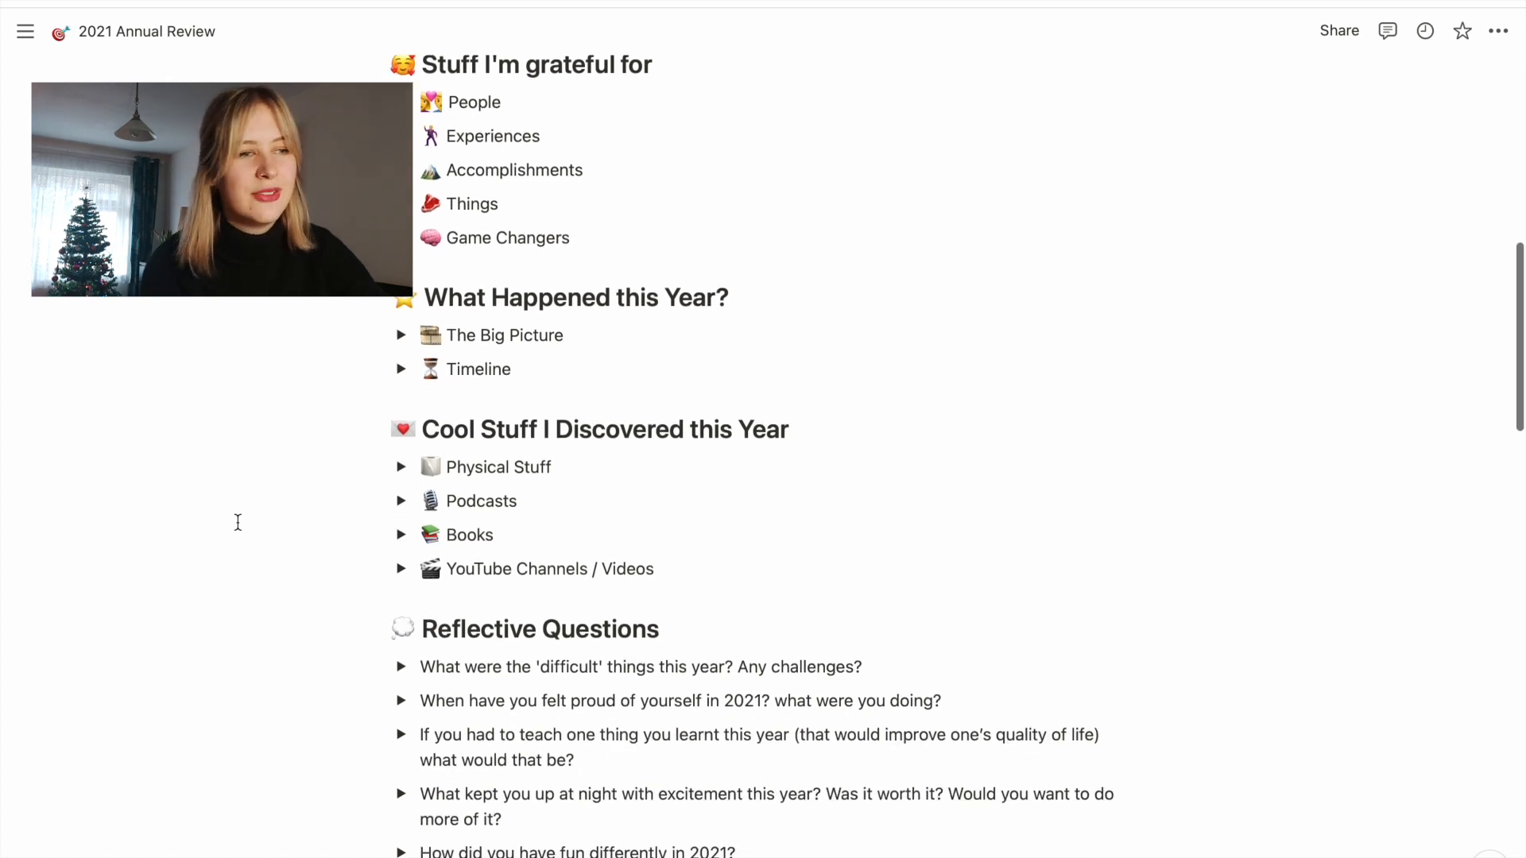
pyautogui.scroll(-2, 237, 522)
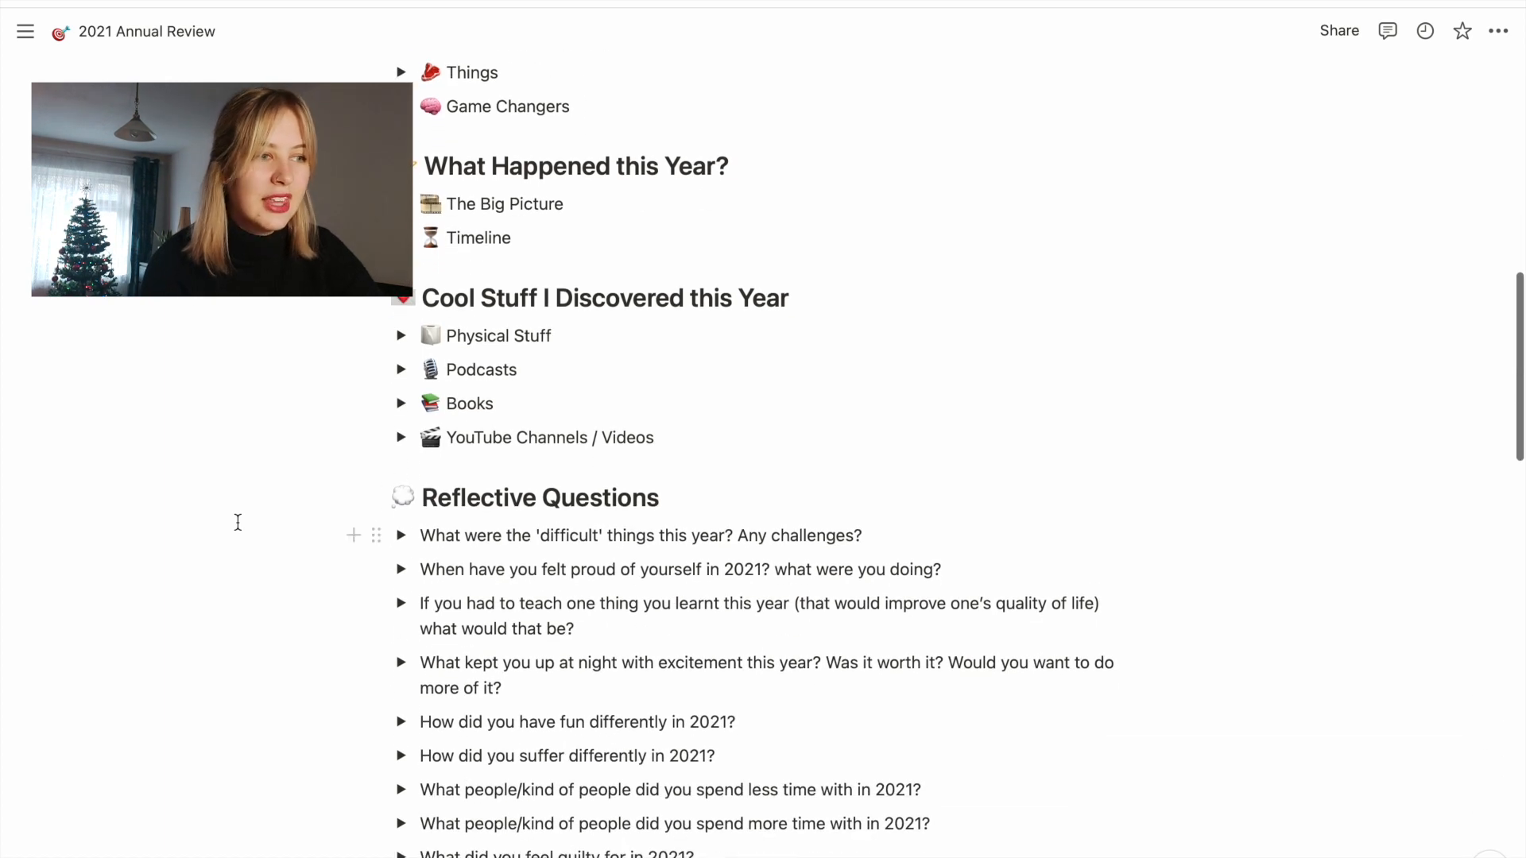
pyautogui.scroll(-1, 237, 522)
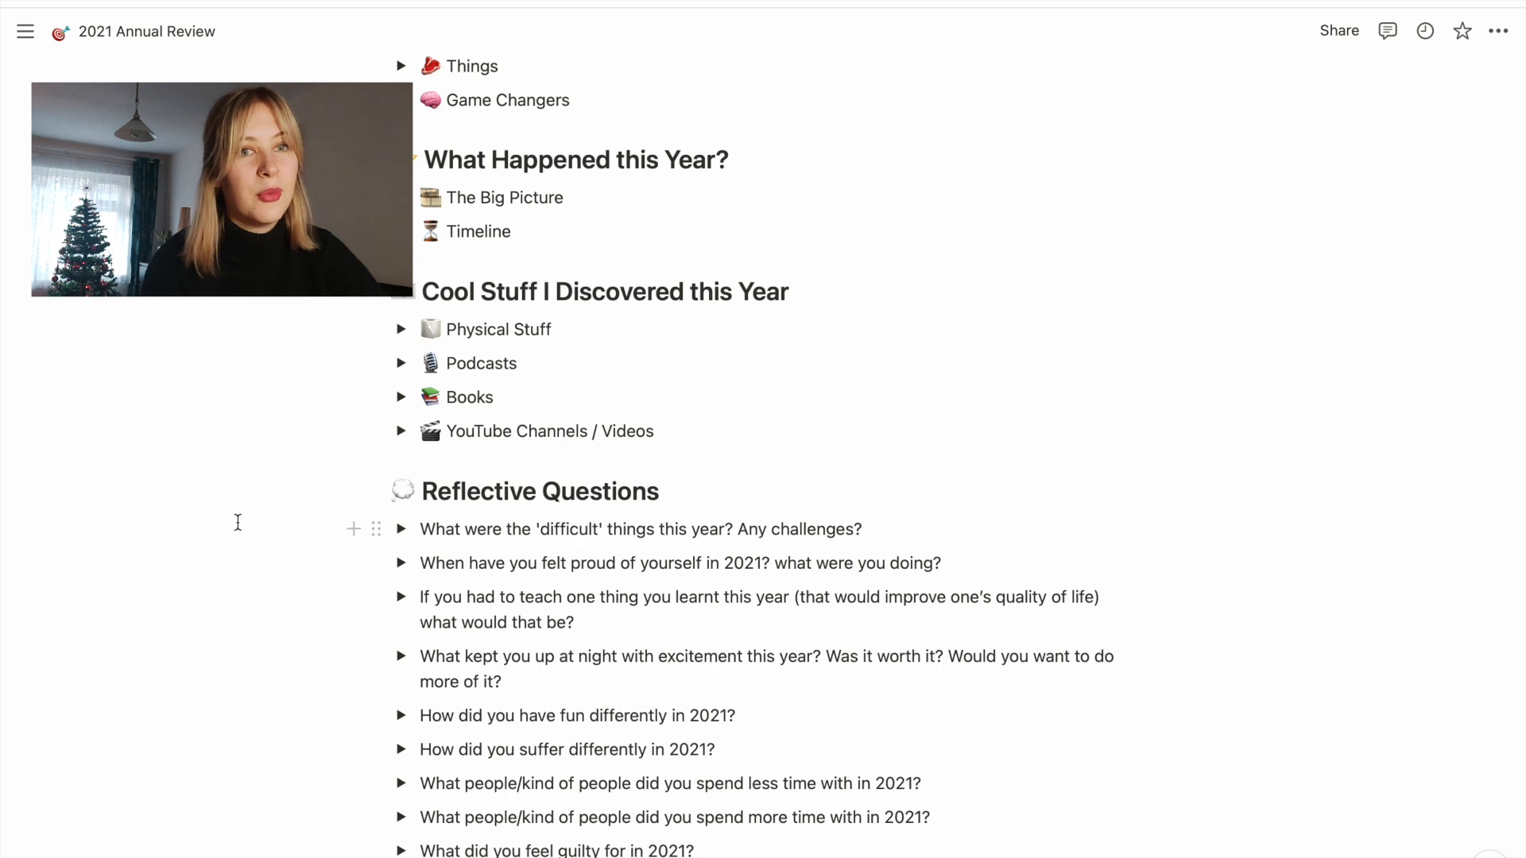
pyautogui.scroll(-8, 238, 522)
pyautogui.scroll(-2, 238, 522)
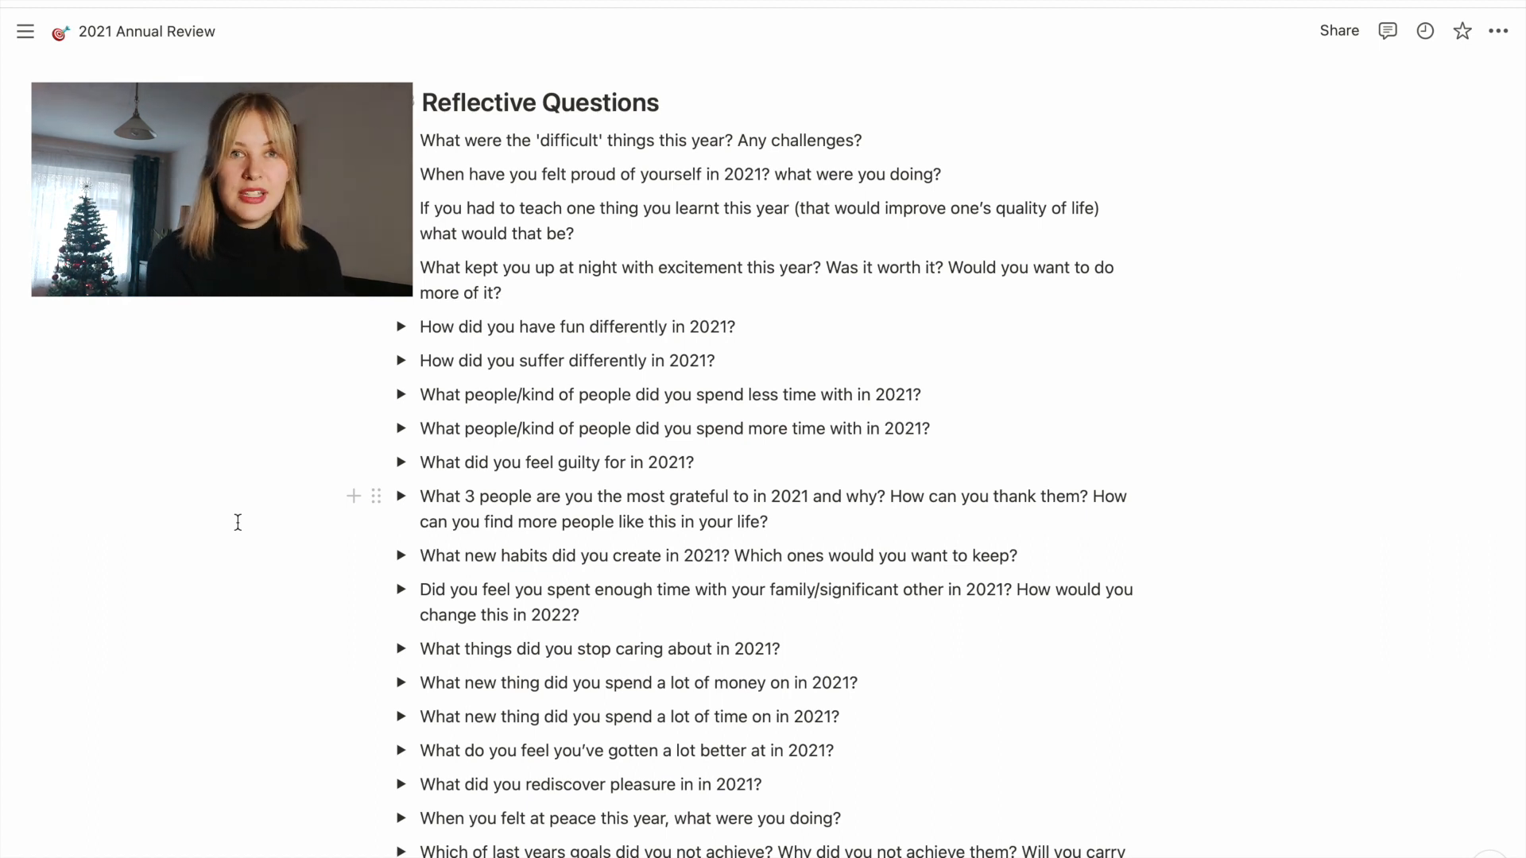
pyautogui.scroll(-3, 237, 522)
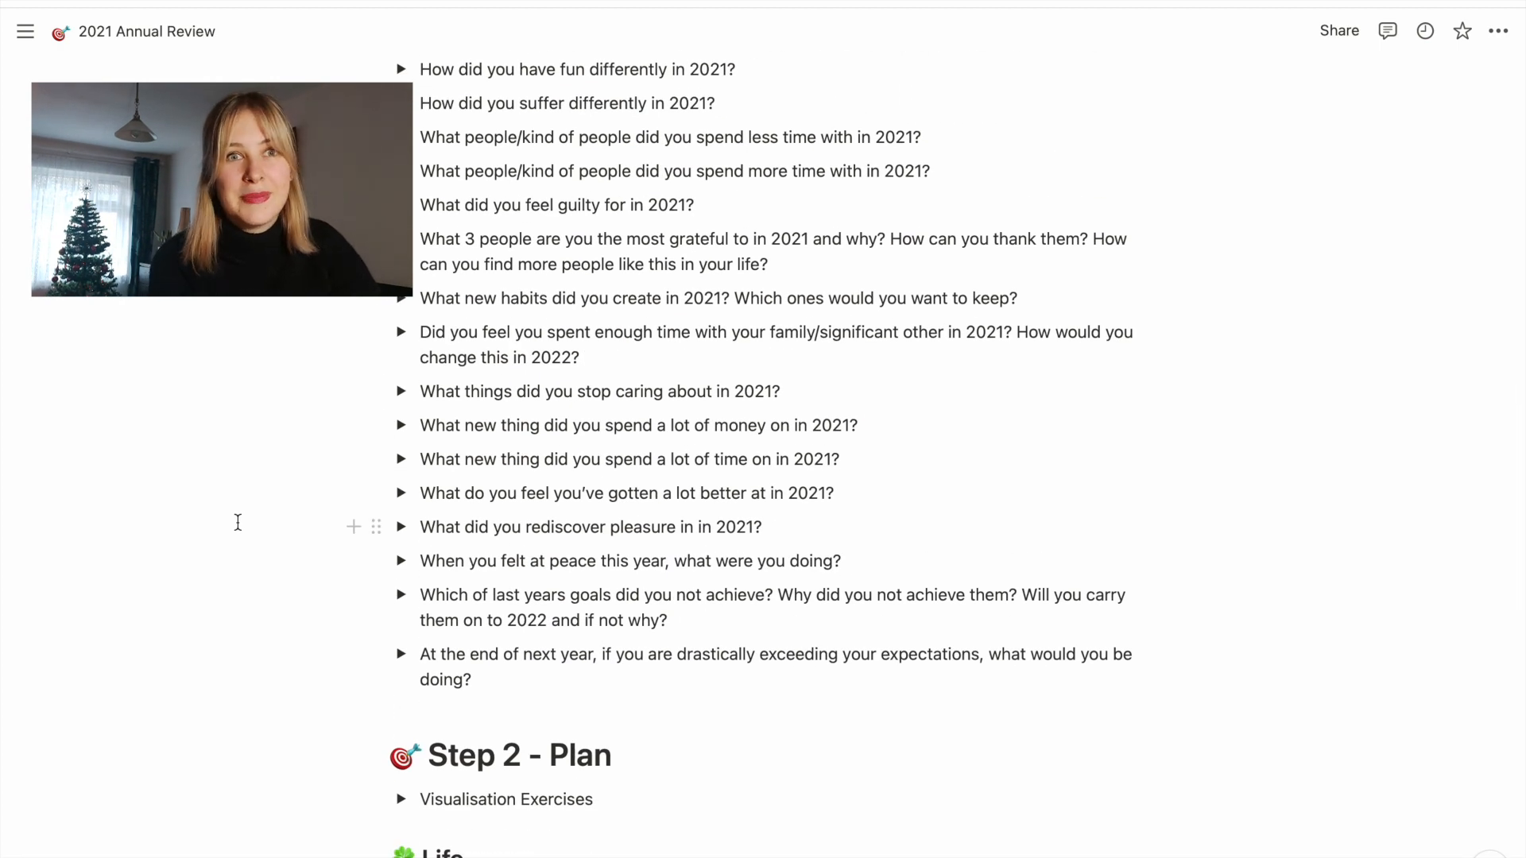
pyautogui.scroll(-5, 238, 522)
pyautogui.scroll(-1, 237, 522)
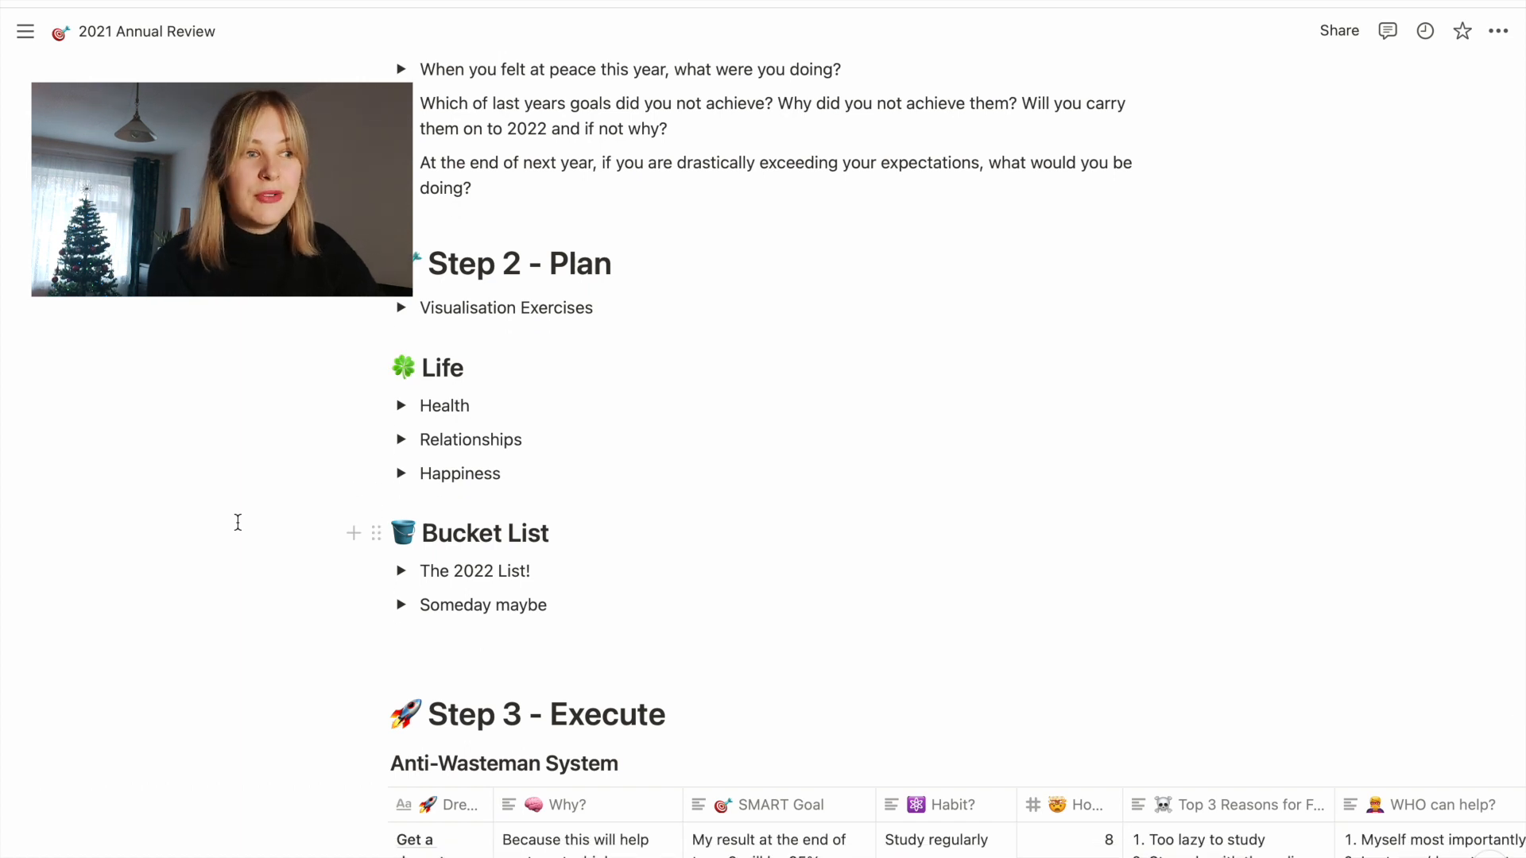
# - Read the Visualisation Exercises under Step 2 - Plan and examine the Anti-Wasteman System table under Step 3 - Execute
pyautogui.scroll(2, 238, 522)
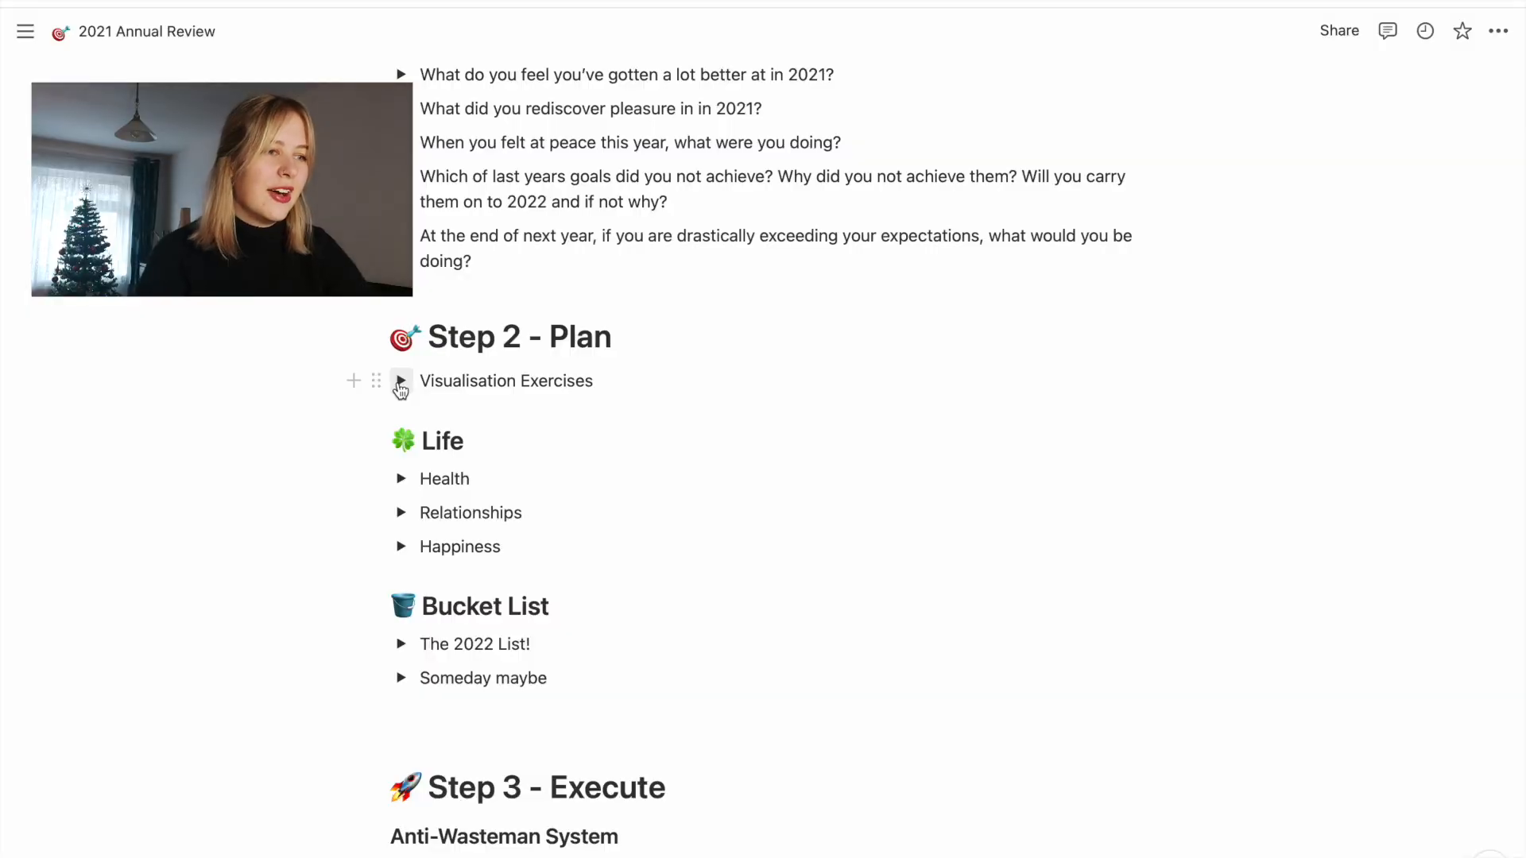
pyautogui.click(400, 383)
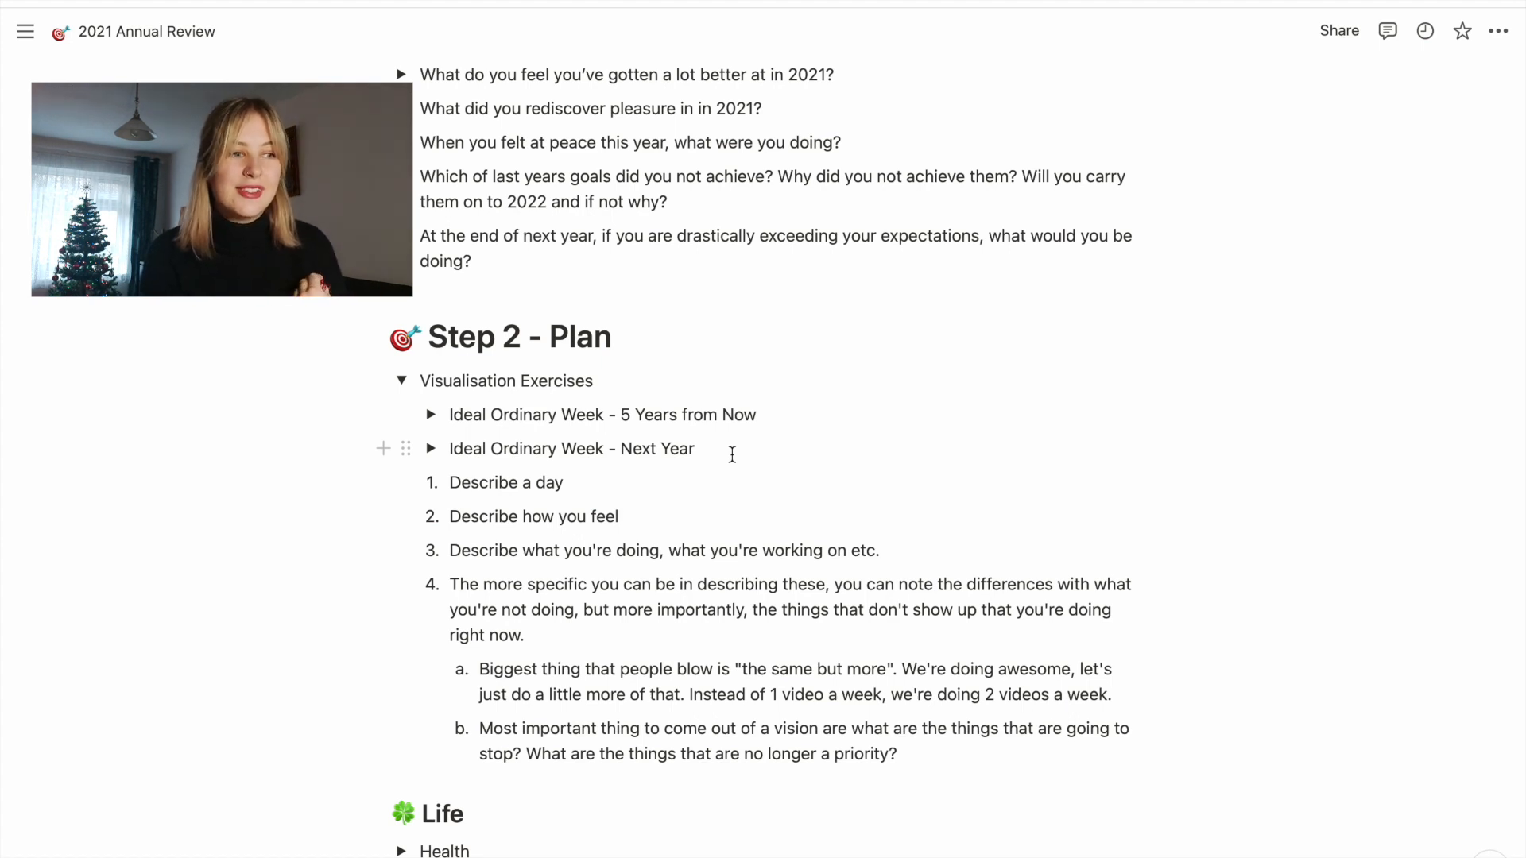
pyautogui.click(402, 380)
pyautogui.scroll(-3, 297, 462)
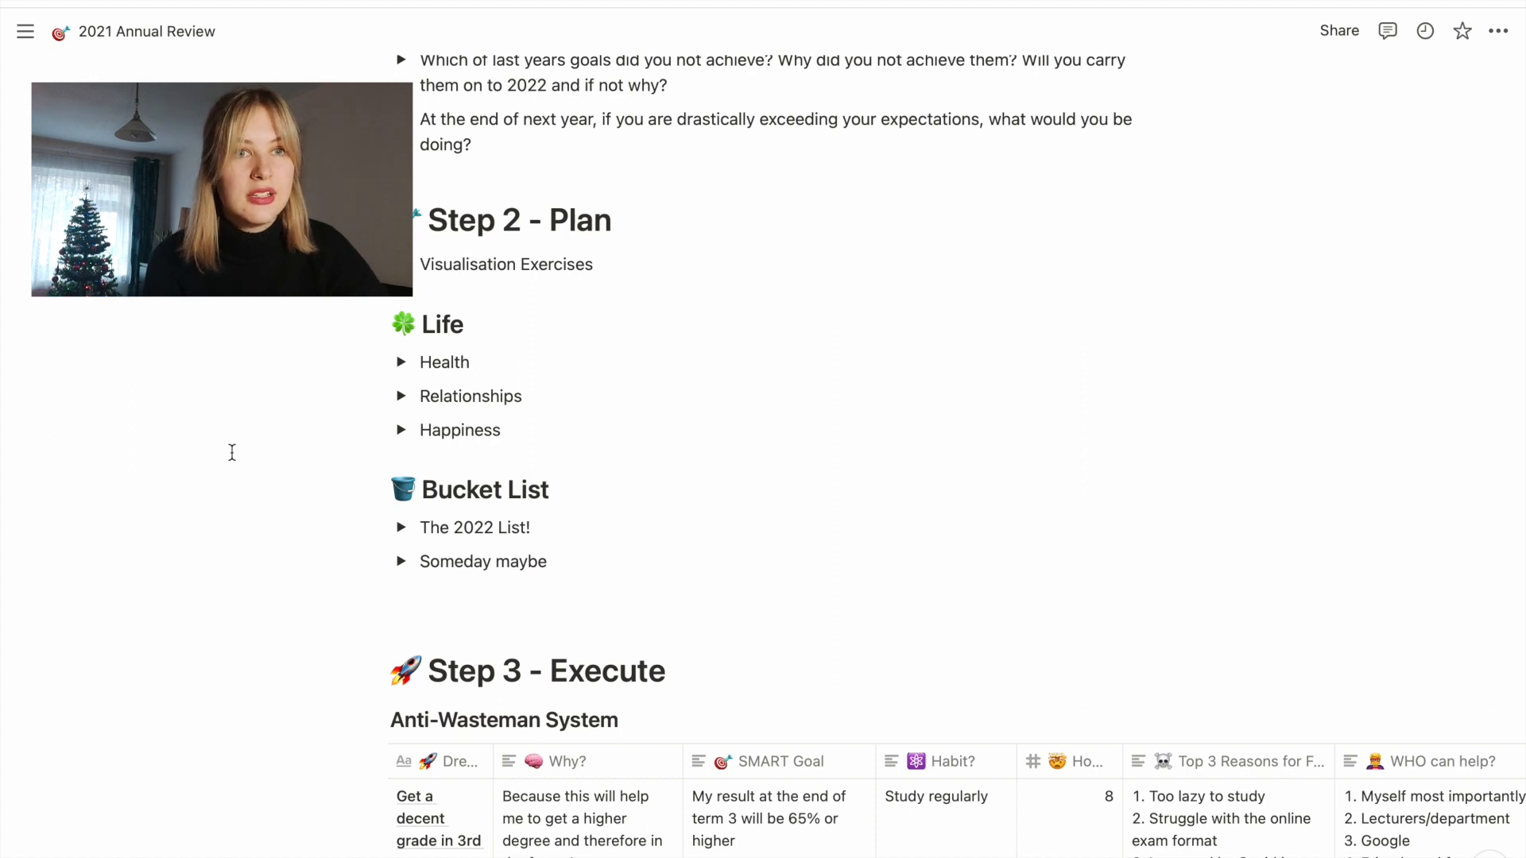
pyautogui.scroll(-2, 232, 452)
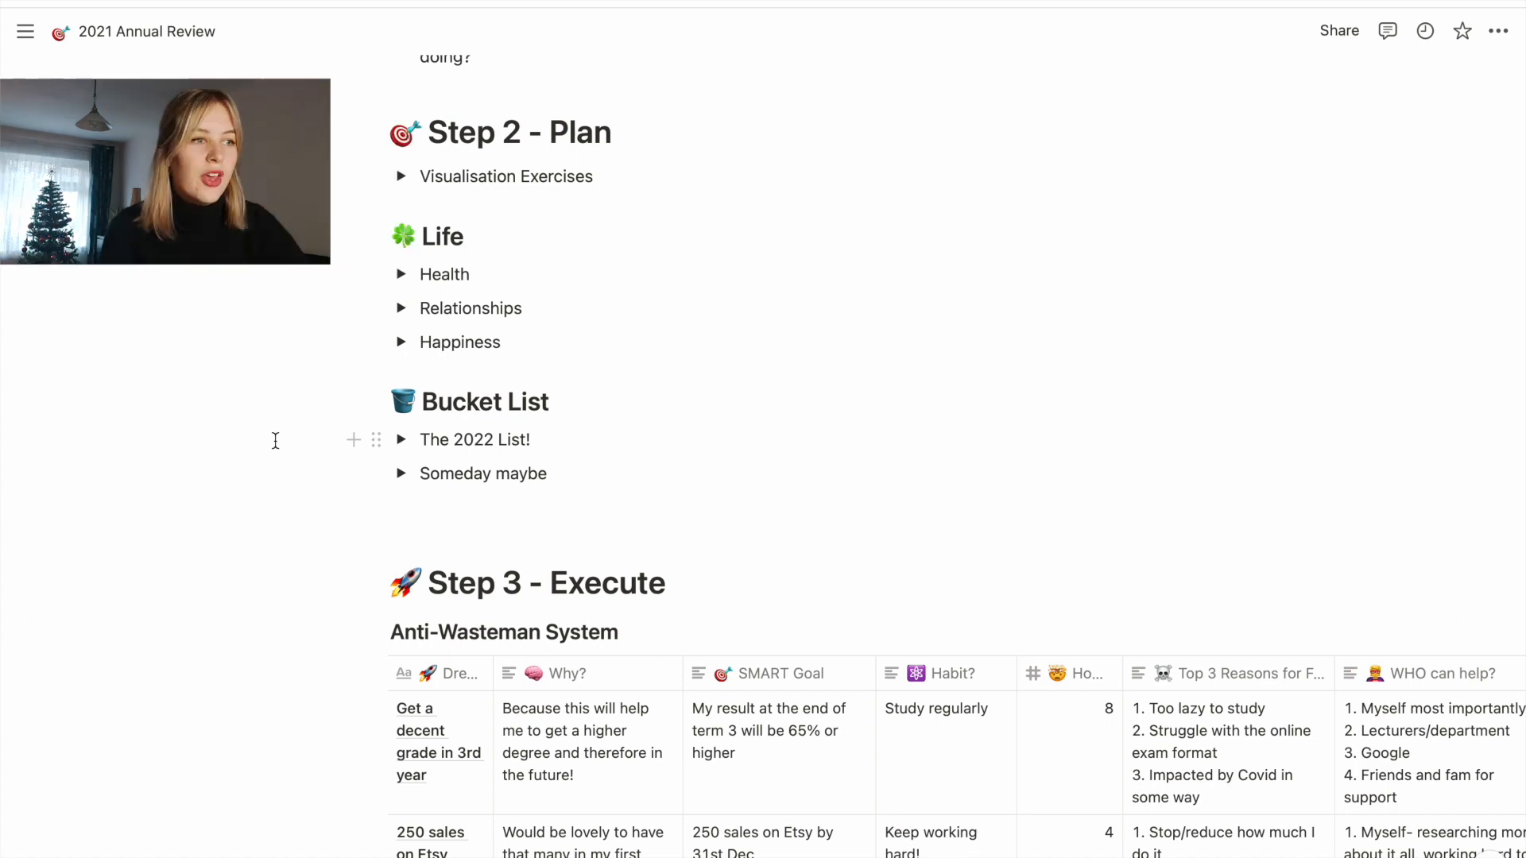
pyautogui.scroll(-5, 275, 440)
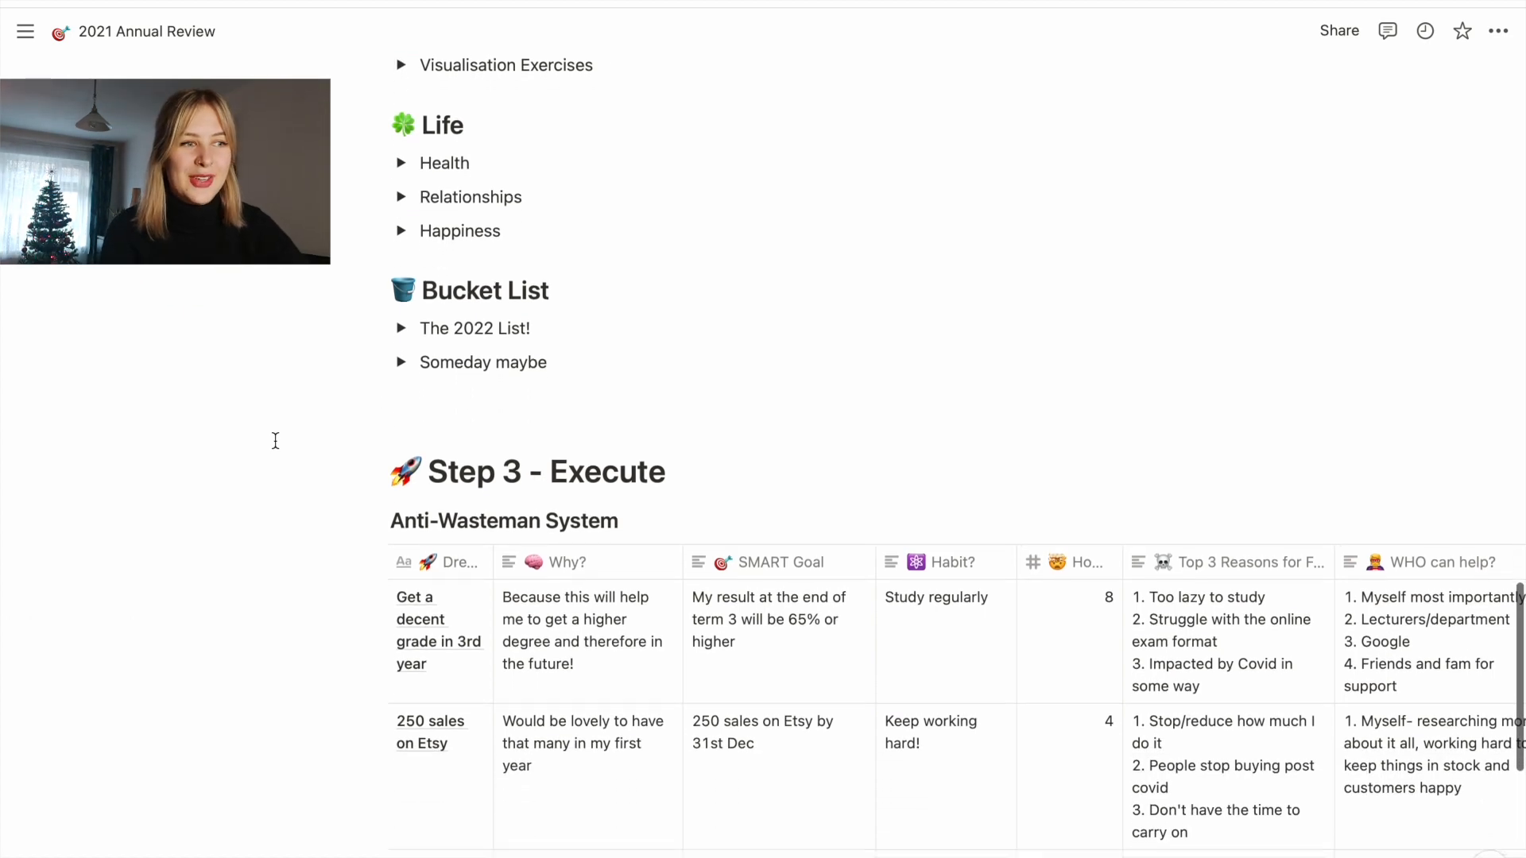
pyautogui.scroll(1, 275, 441)
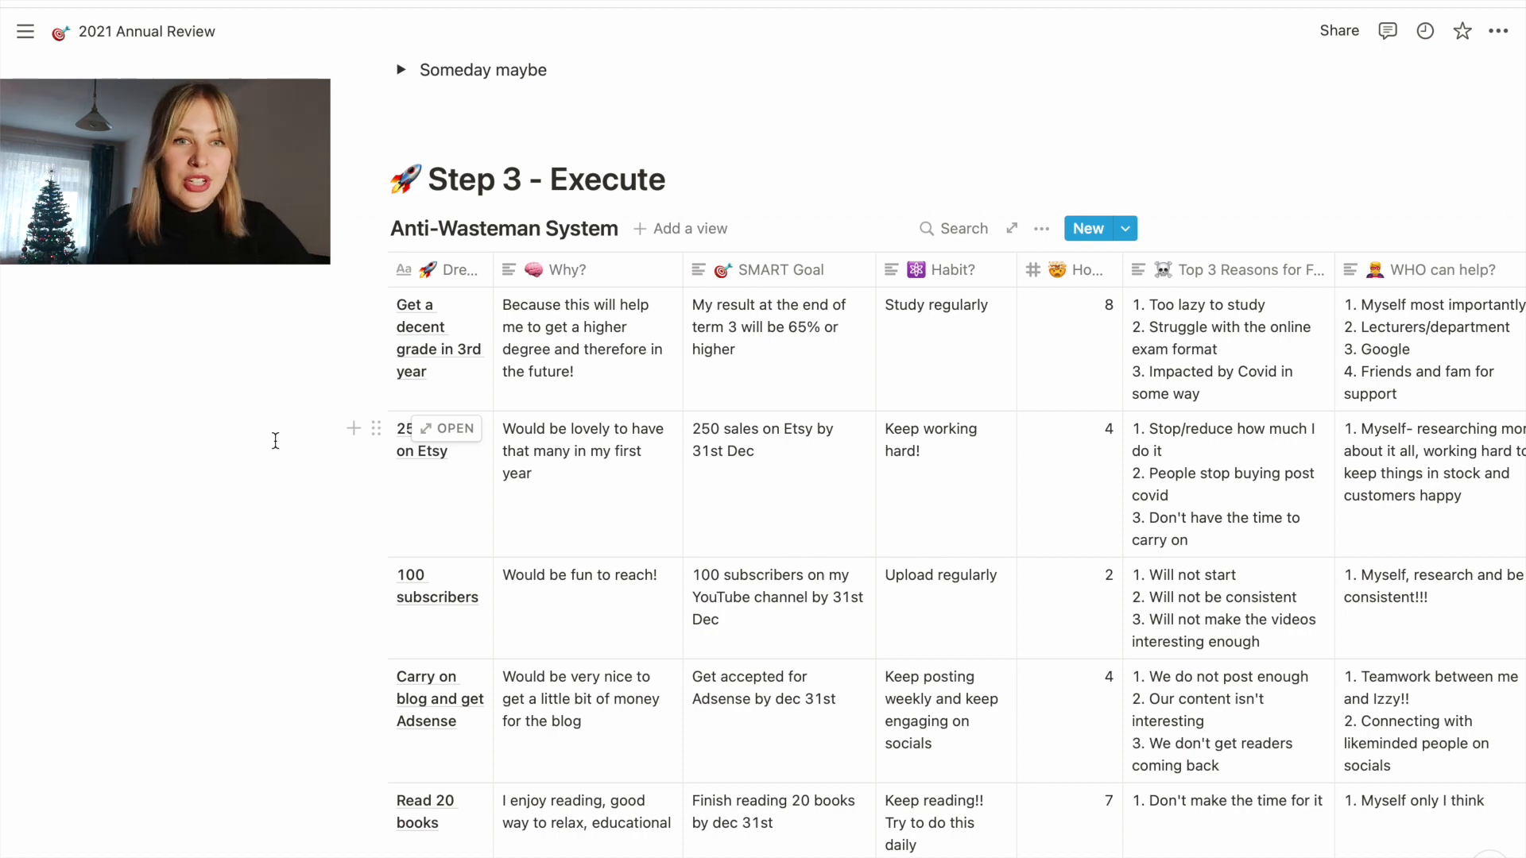
pyautogui.scroll(-2, 251, 425)
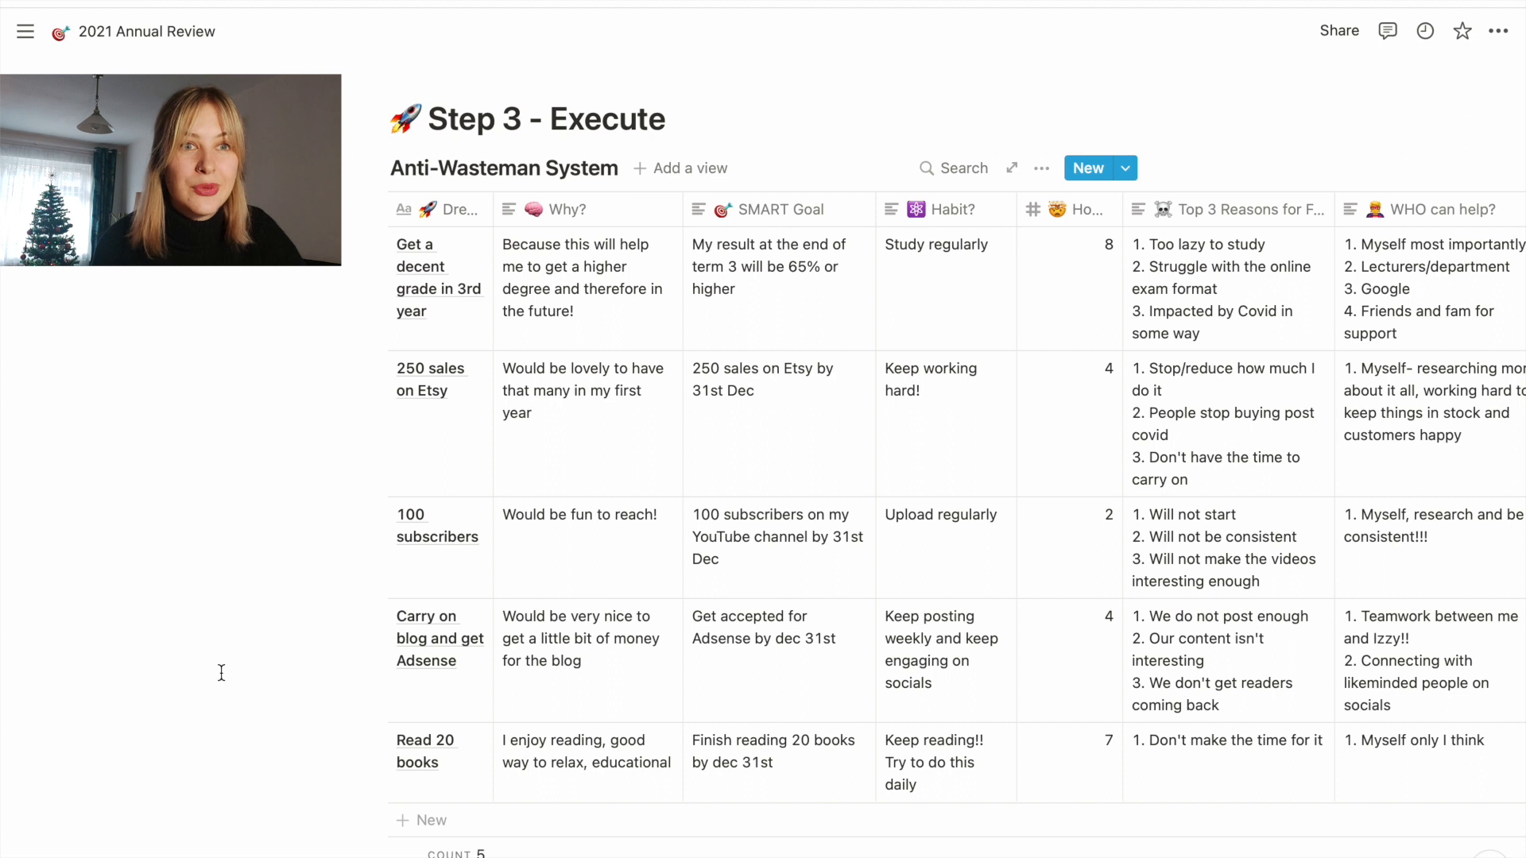
# - Change the first goal in the Anti-Wasteman System table to "Get a decent grade in 4th year"
pyautogui.click(466, 290)
pyautogui.press('Left')
pyautogui.press('Left')
pyautogui.press('Left')
pyautogui.press('Left')
pyautogui.press('Left')
pyautogui.press('Left')
pyautogui.press('BackSpace')
pyautogui.press('BackSpace')
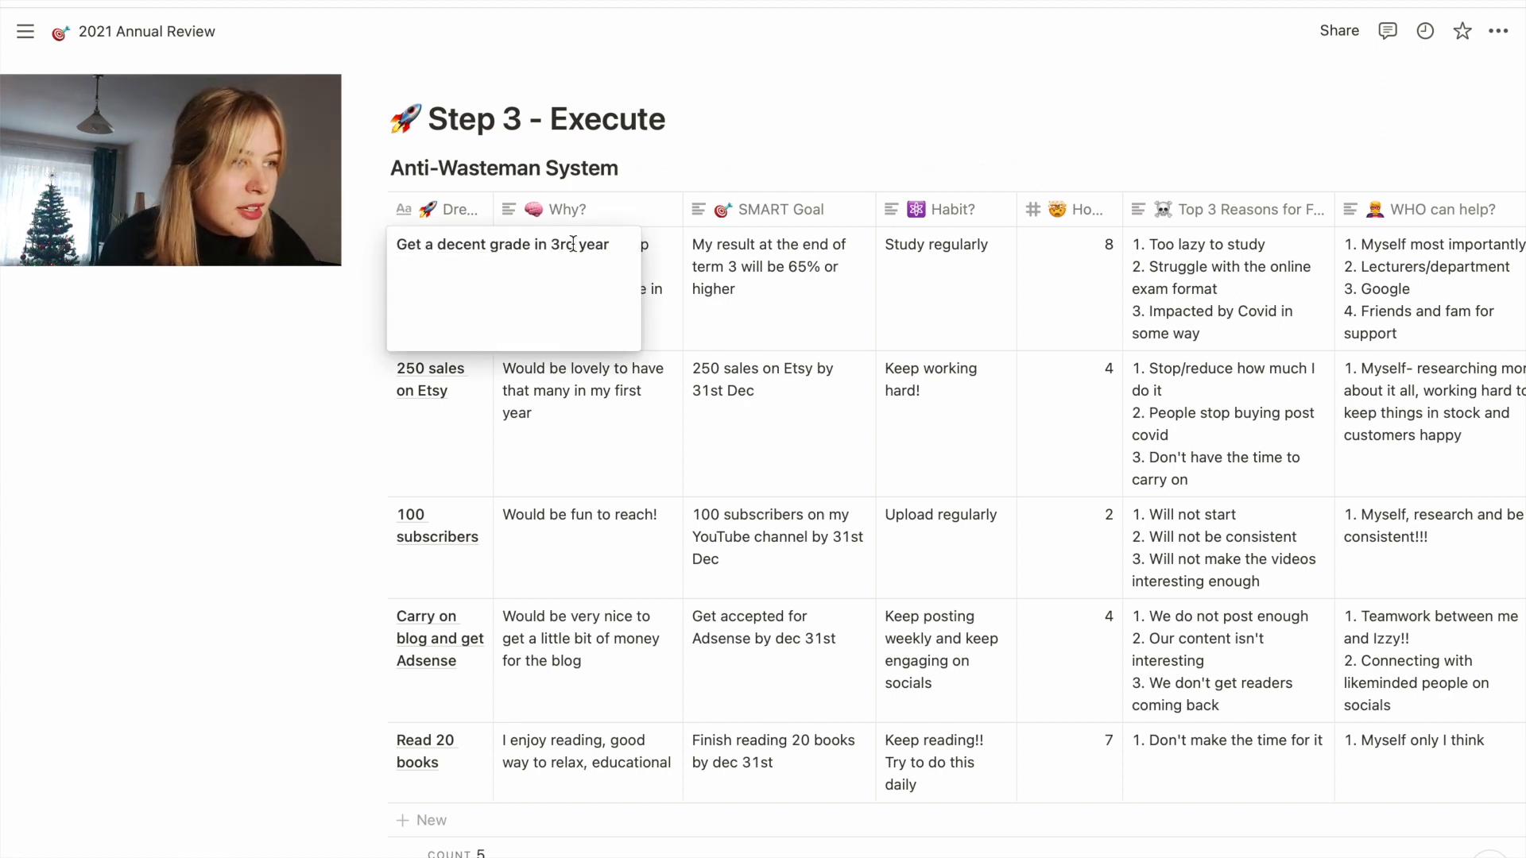
pyautogui.press('BackSpace')
pyautogui.write('4th')
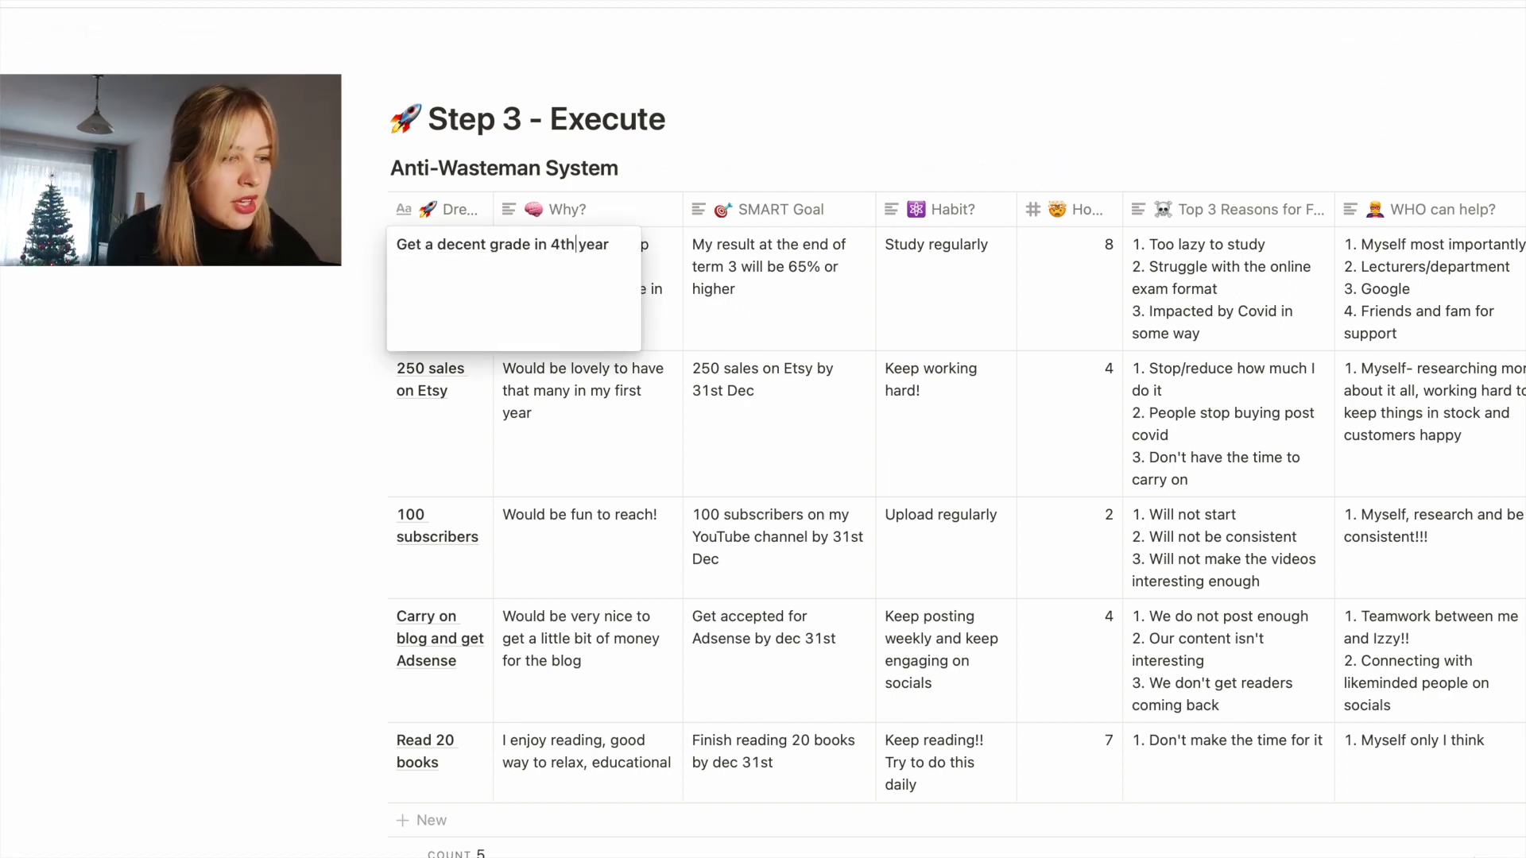
pyautogui.press('Escape')
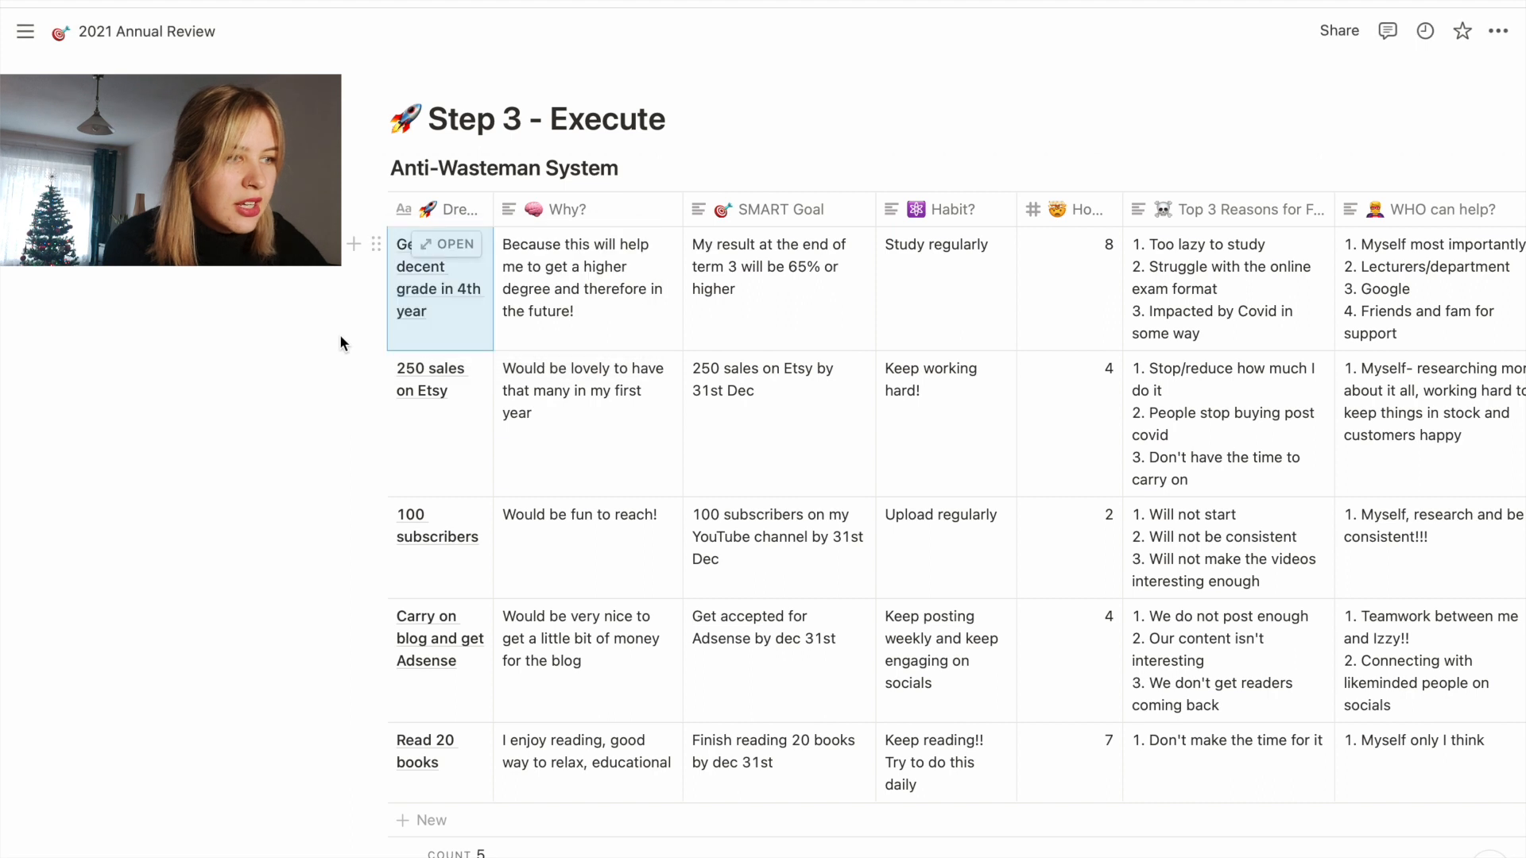
# - Replace the grade goal's Why? text with "Because this will help me get onto the STP or get a good job!"
pyautogui.click(597, 316)
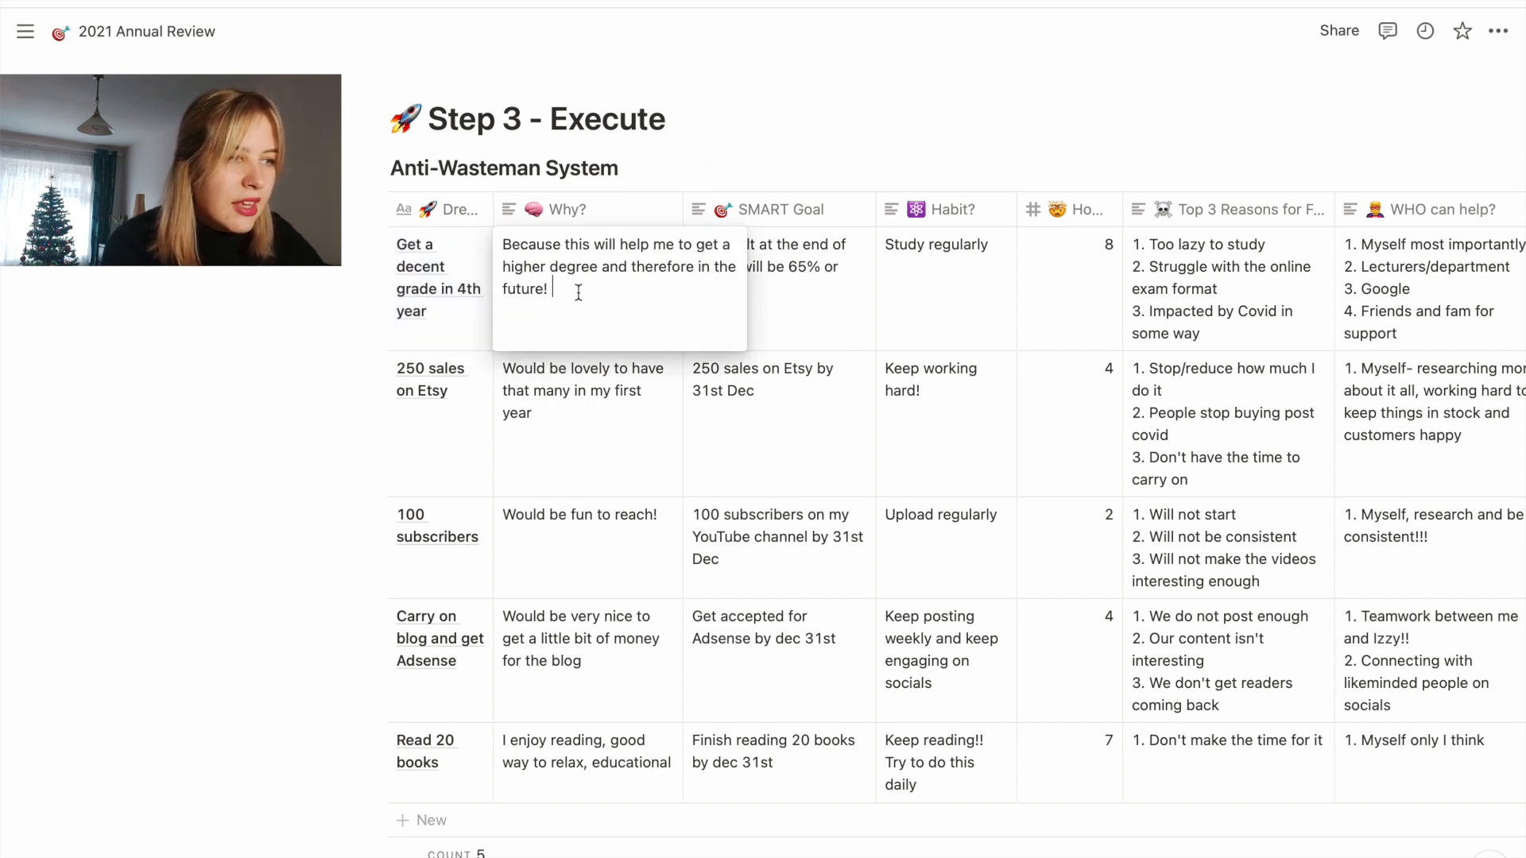
pyautogui.moveTo(572, 293); pyautogui.dragTo(502, 244)
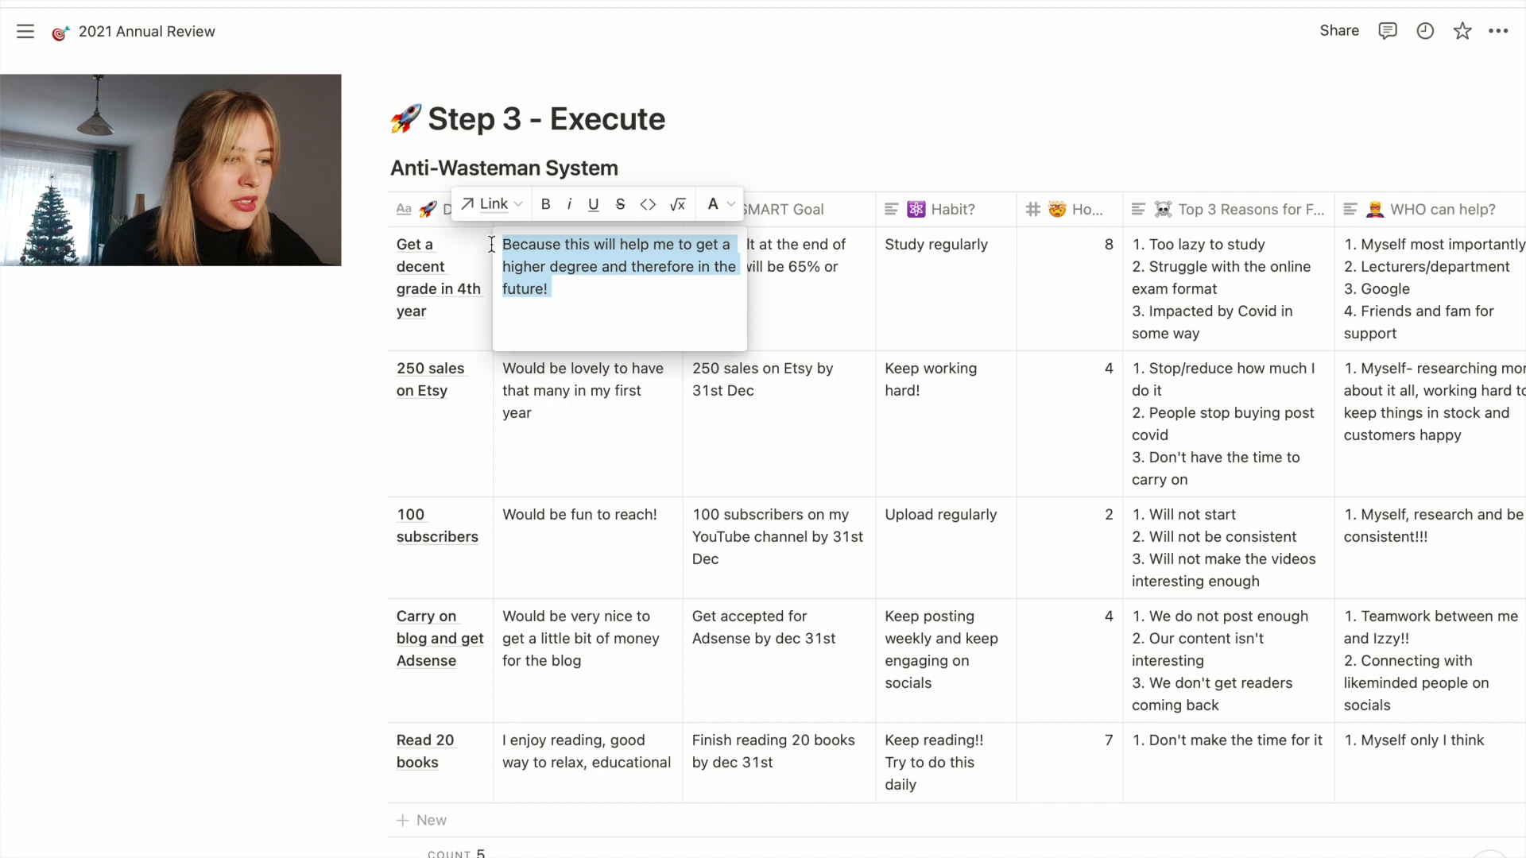
pyautogui.write('Because this ')
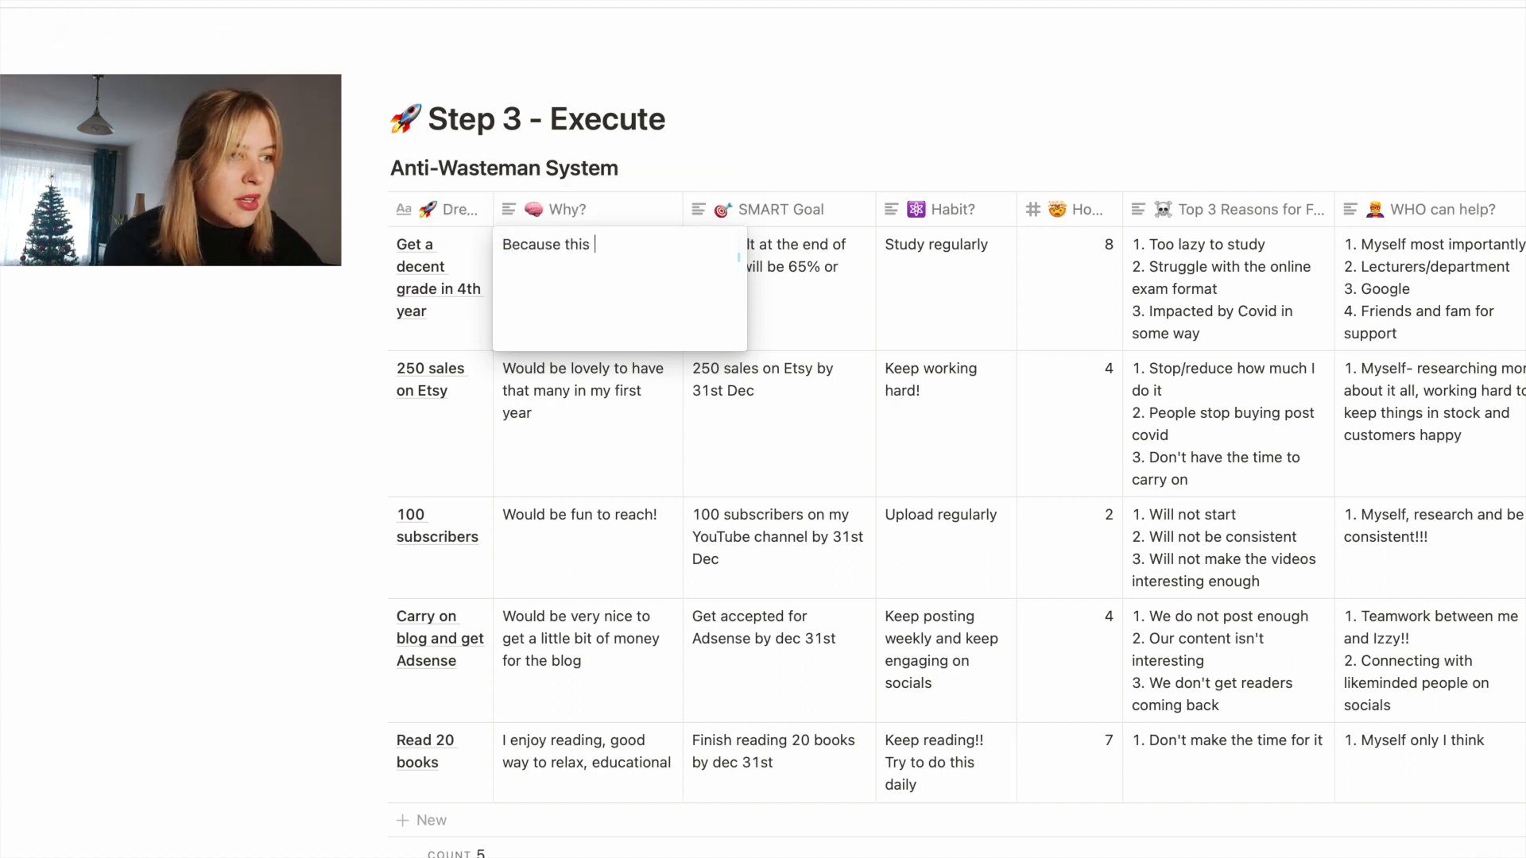
pyautogui.write('will help me')
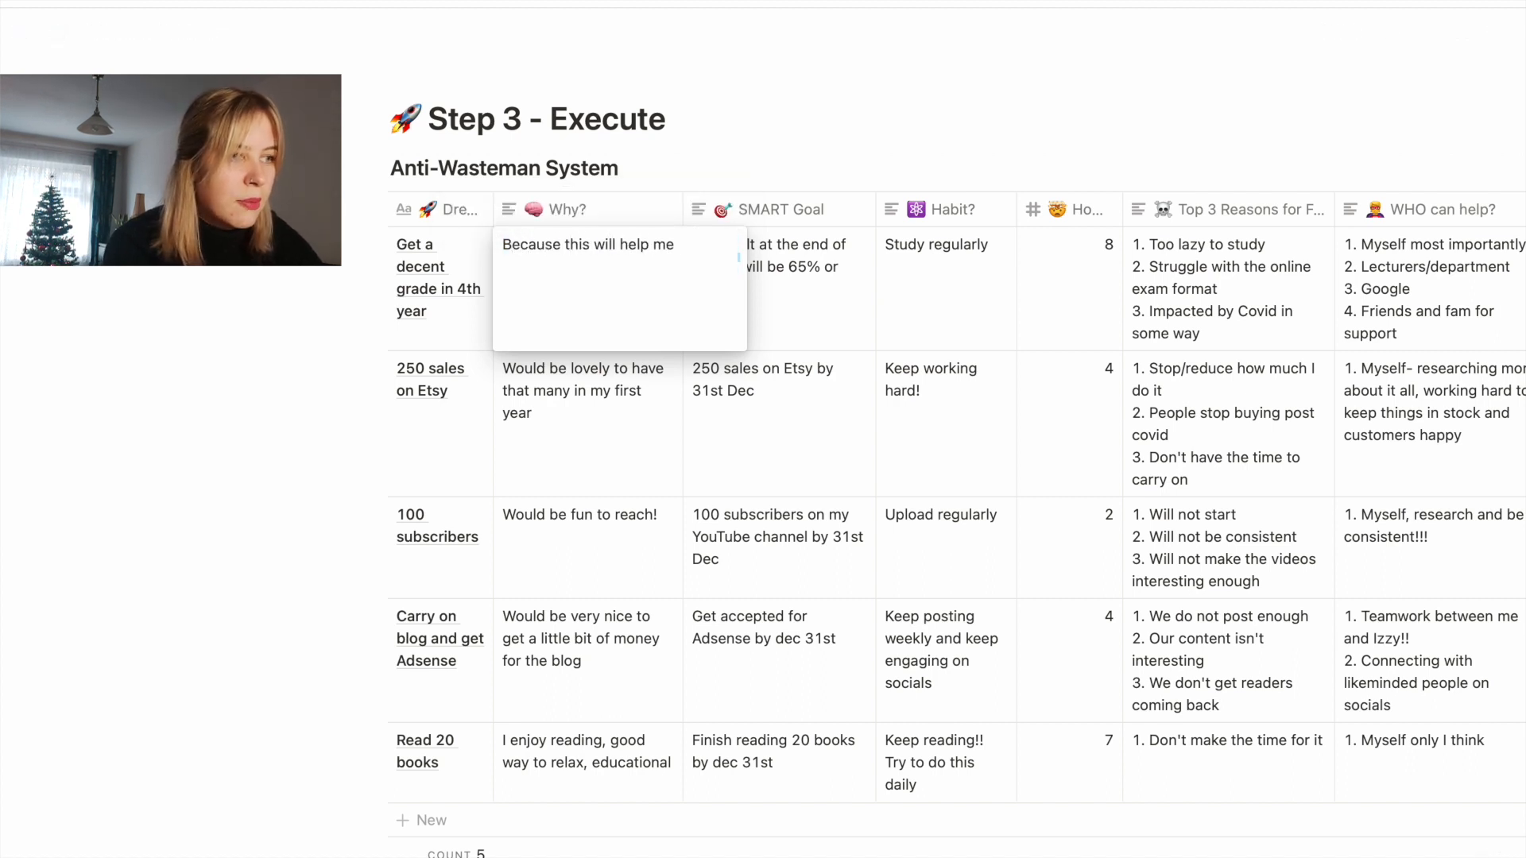
pyautogui.write(' get onto the STP ')
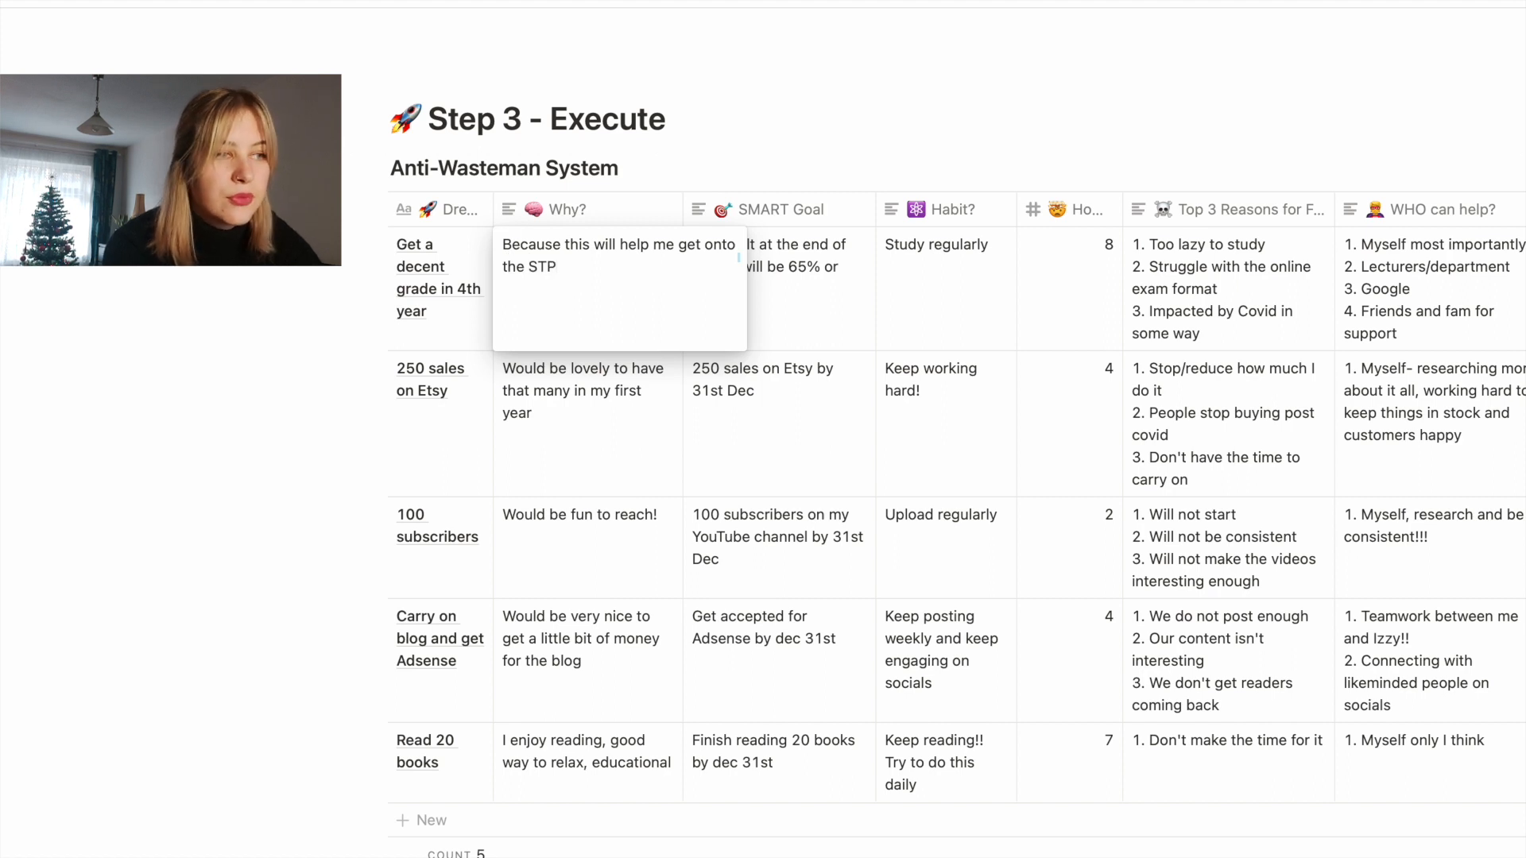
pyautogui.write('or get')
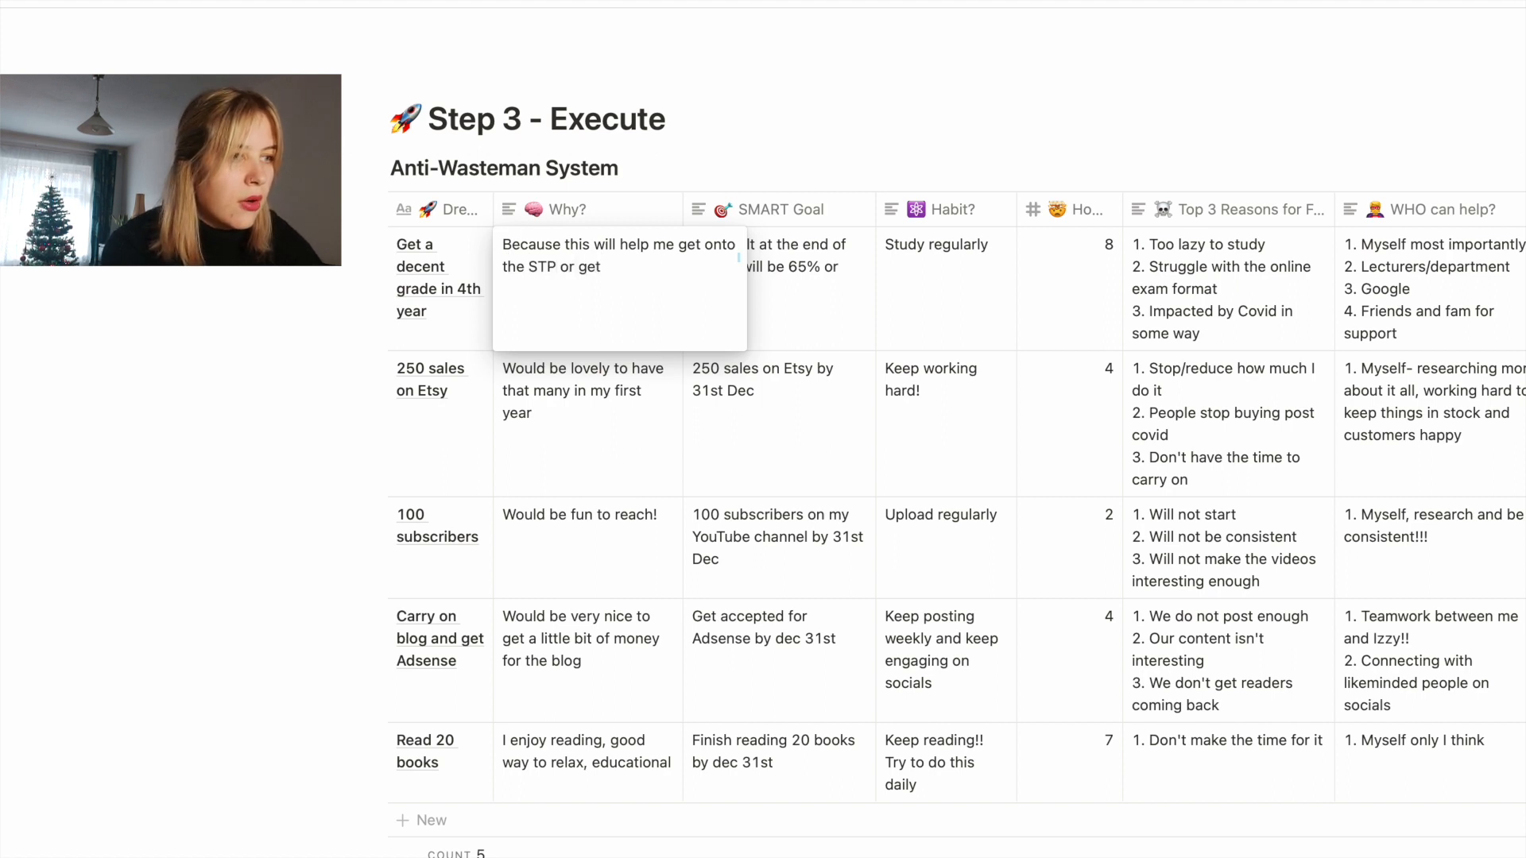
pyautogui.write(' a good job!')
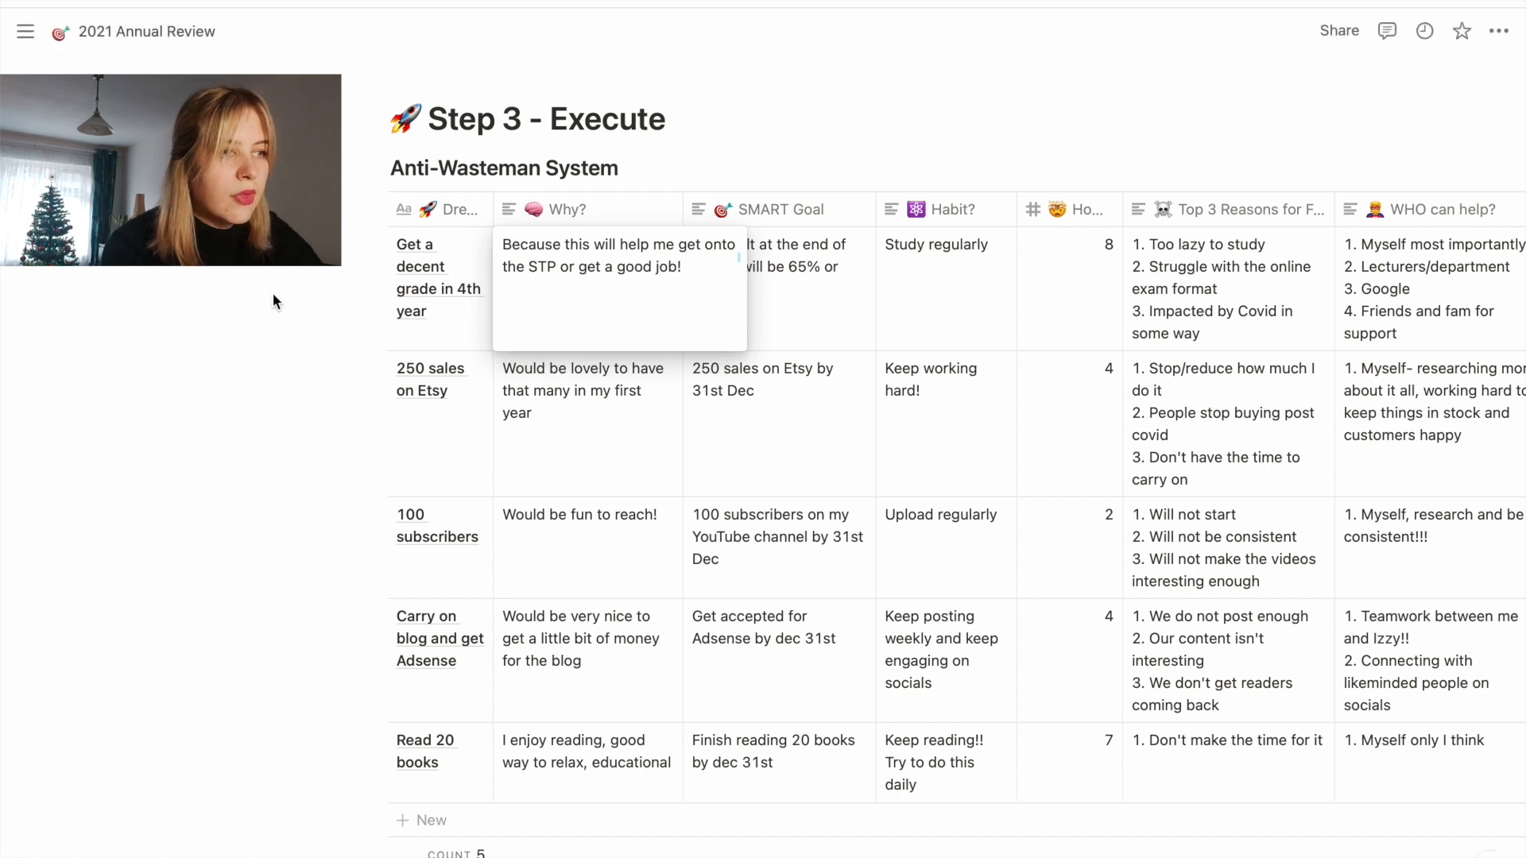
pyautogui.press('Escape')
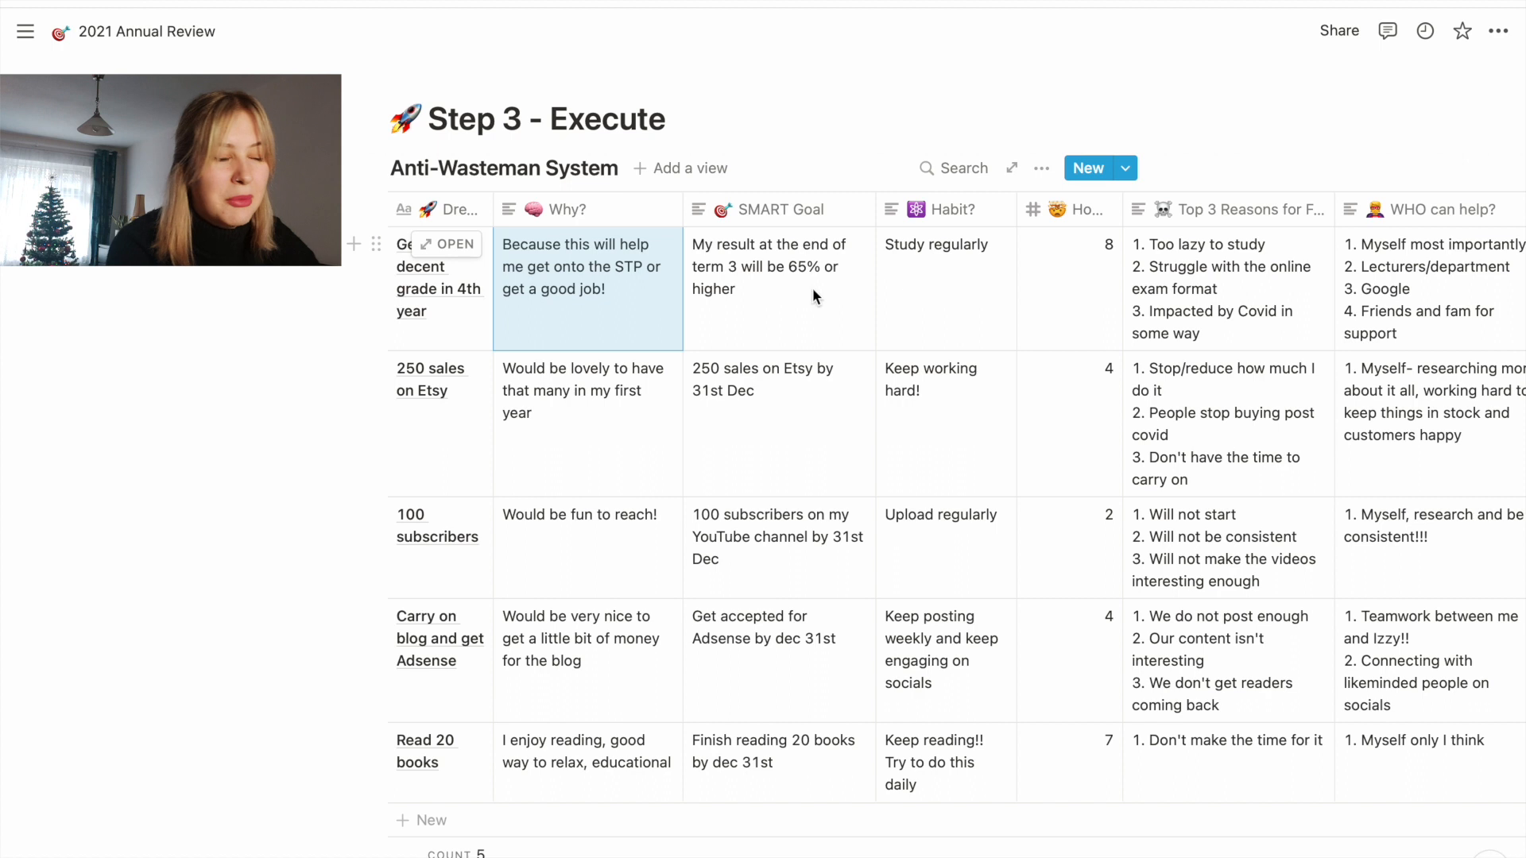
# - Set the target percentage in the grade goal's SMART Goal text to 70%
pyautogui.click(780, 284)
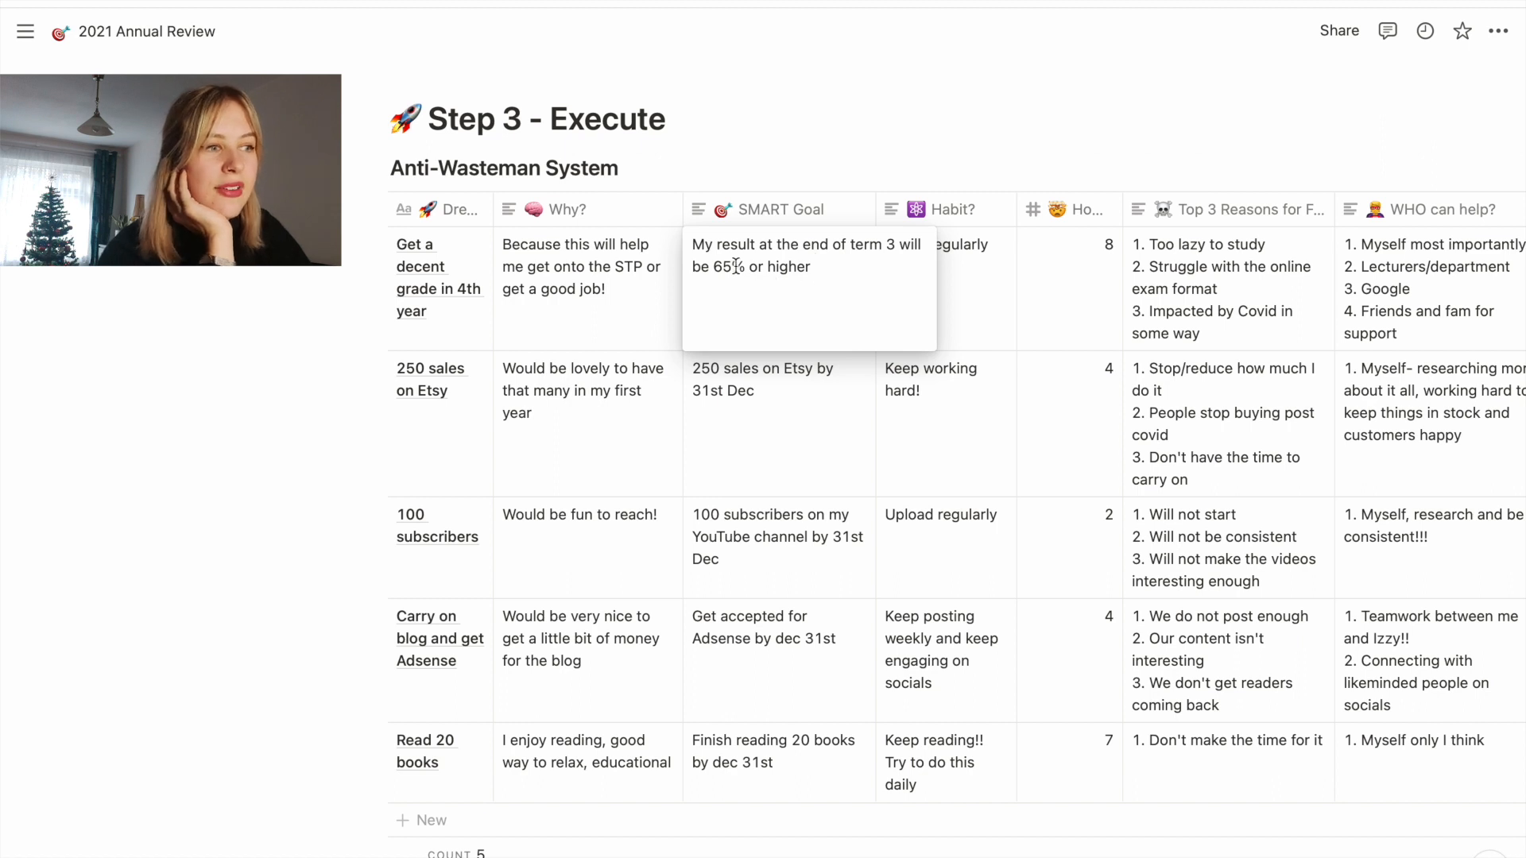
pyautogui.press('BackSpace')
pyautogui.press('BackSpace')
pyautogui.write('70')
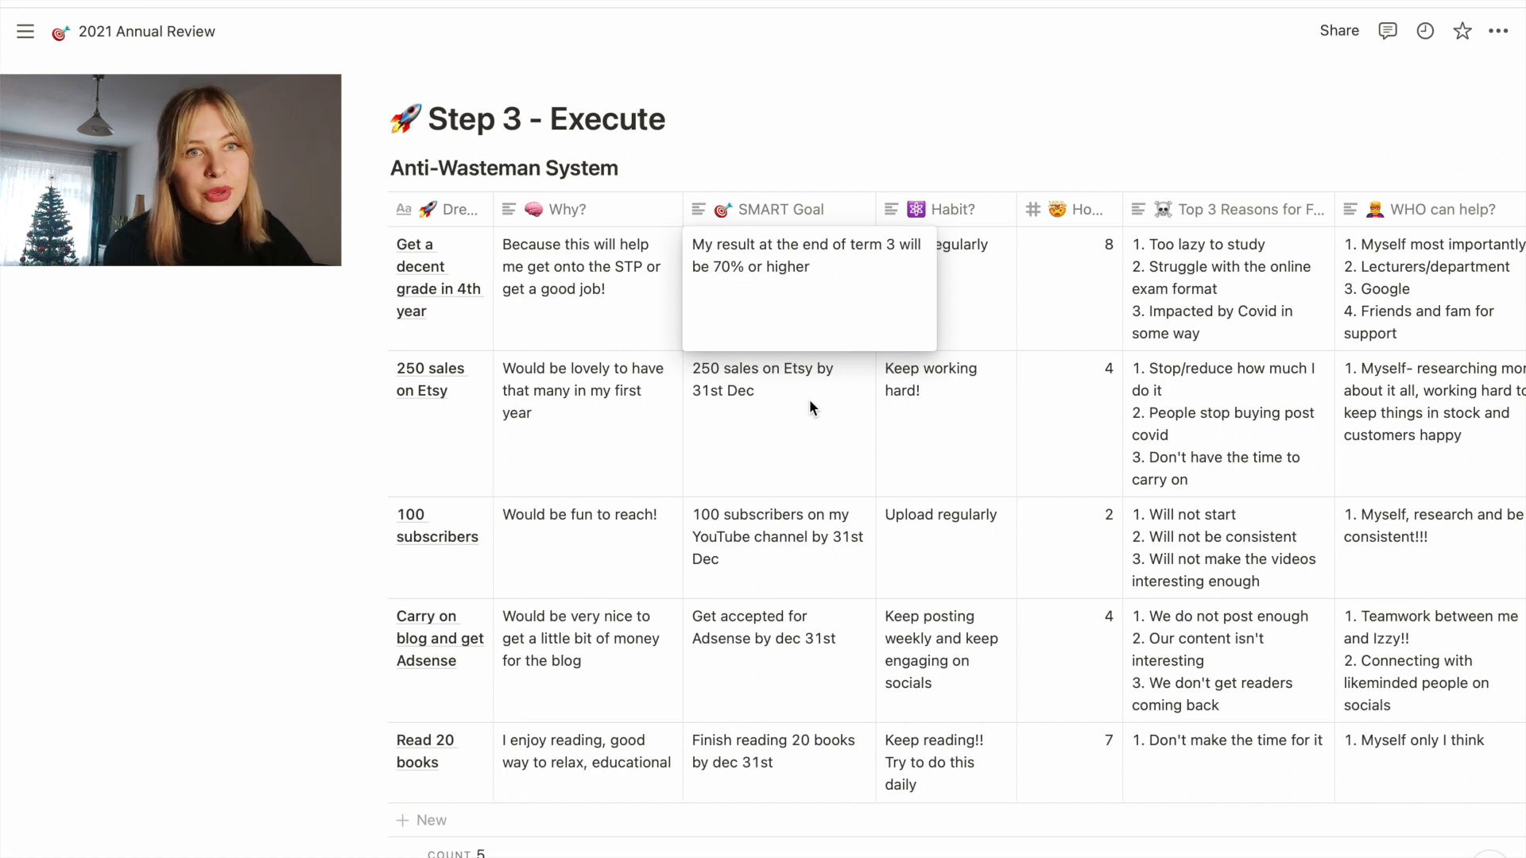
pyautogui.click(817, 268)
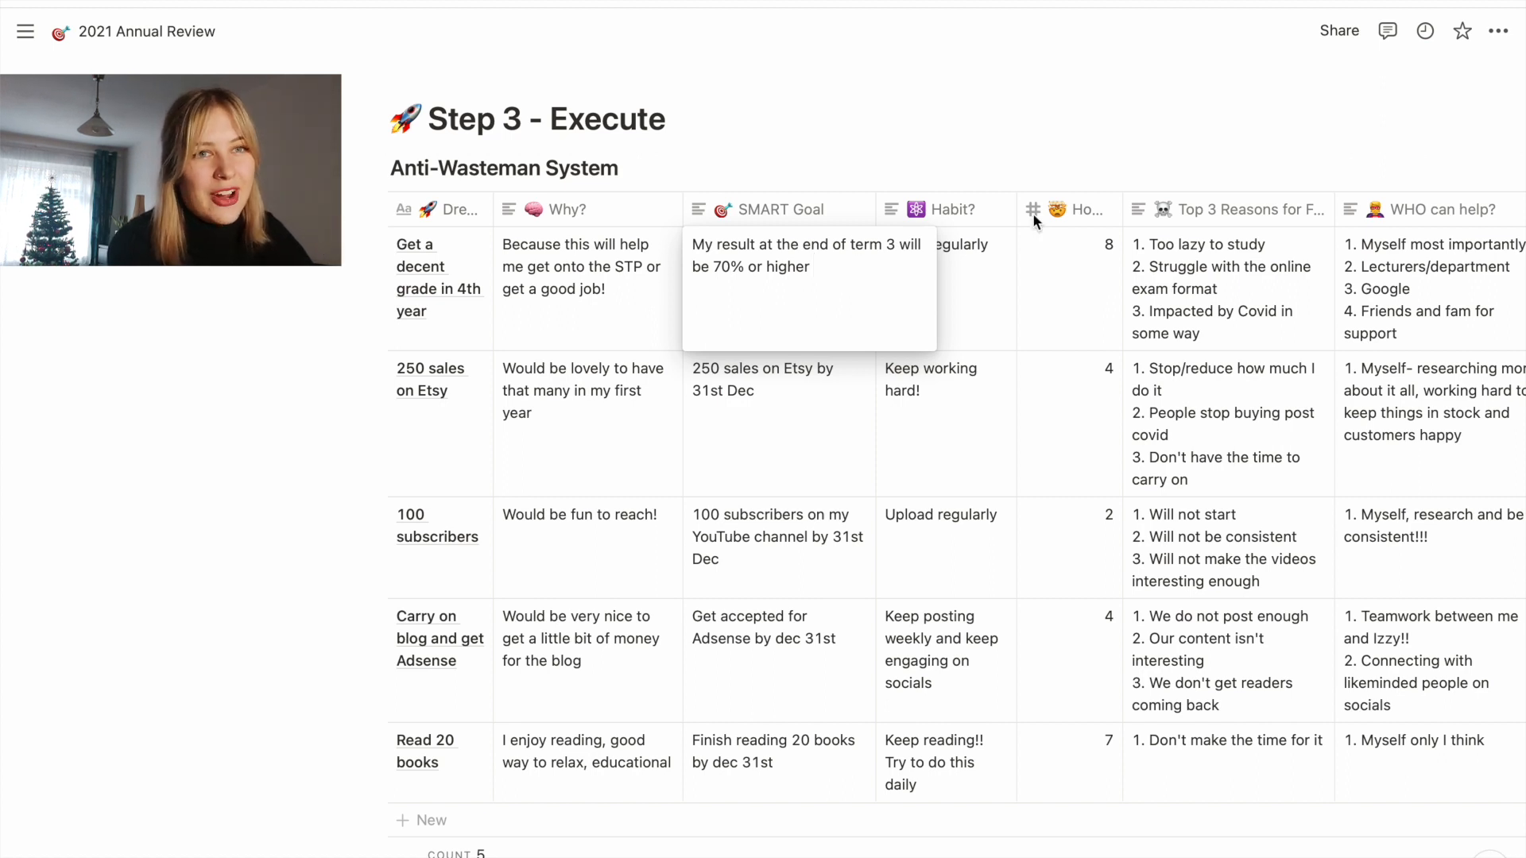
pyautogui.press('Escape')
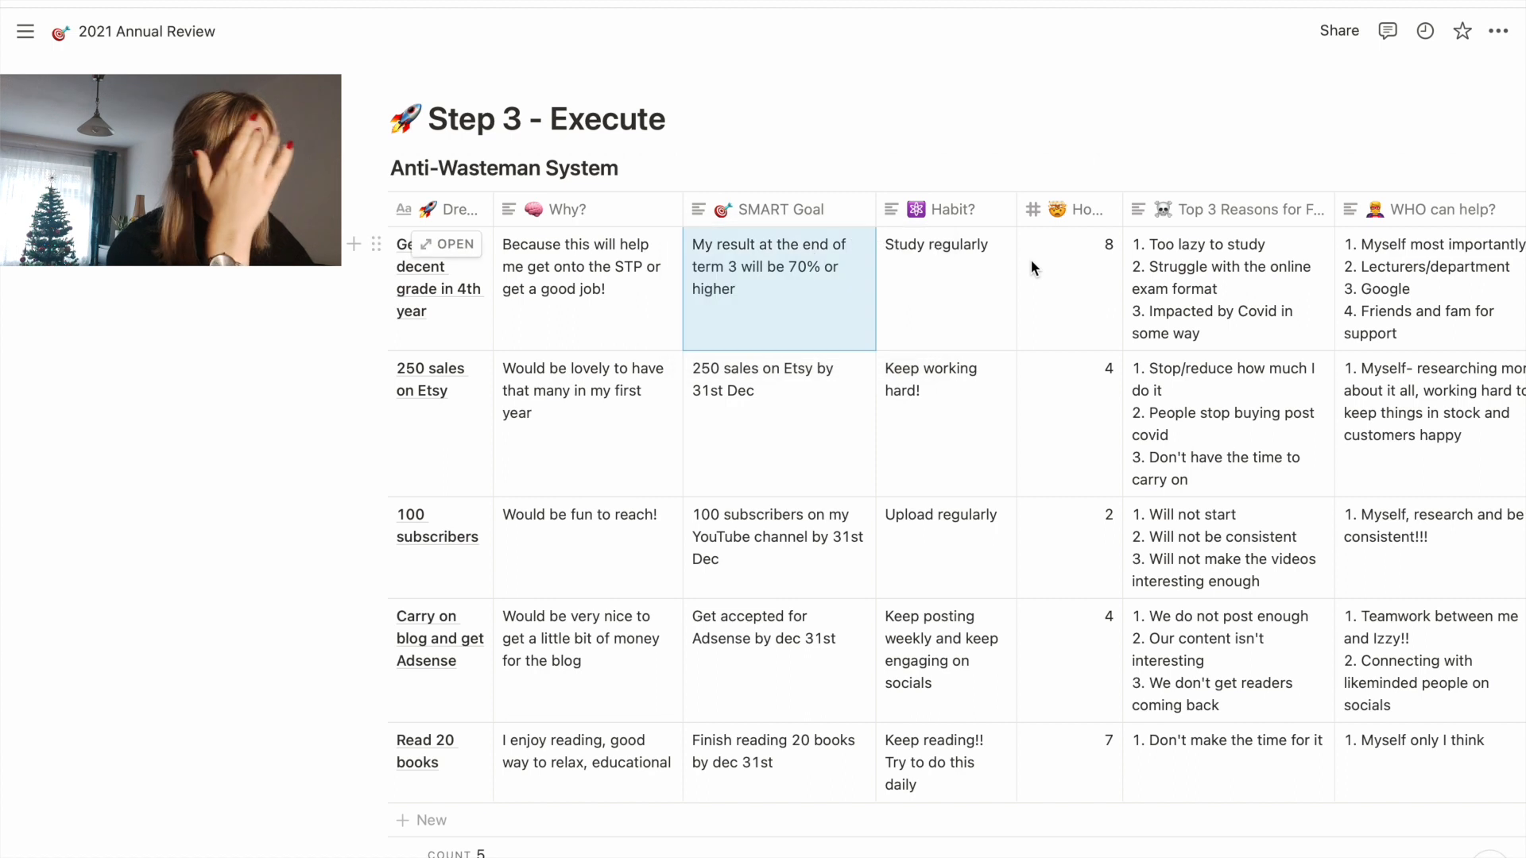
# - Replace the grade goal's Habit? text with "Time-management"
pyautogui.click(946, 252)
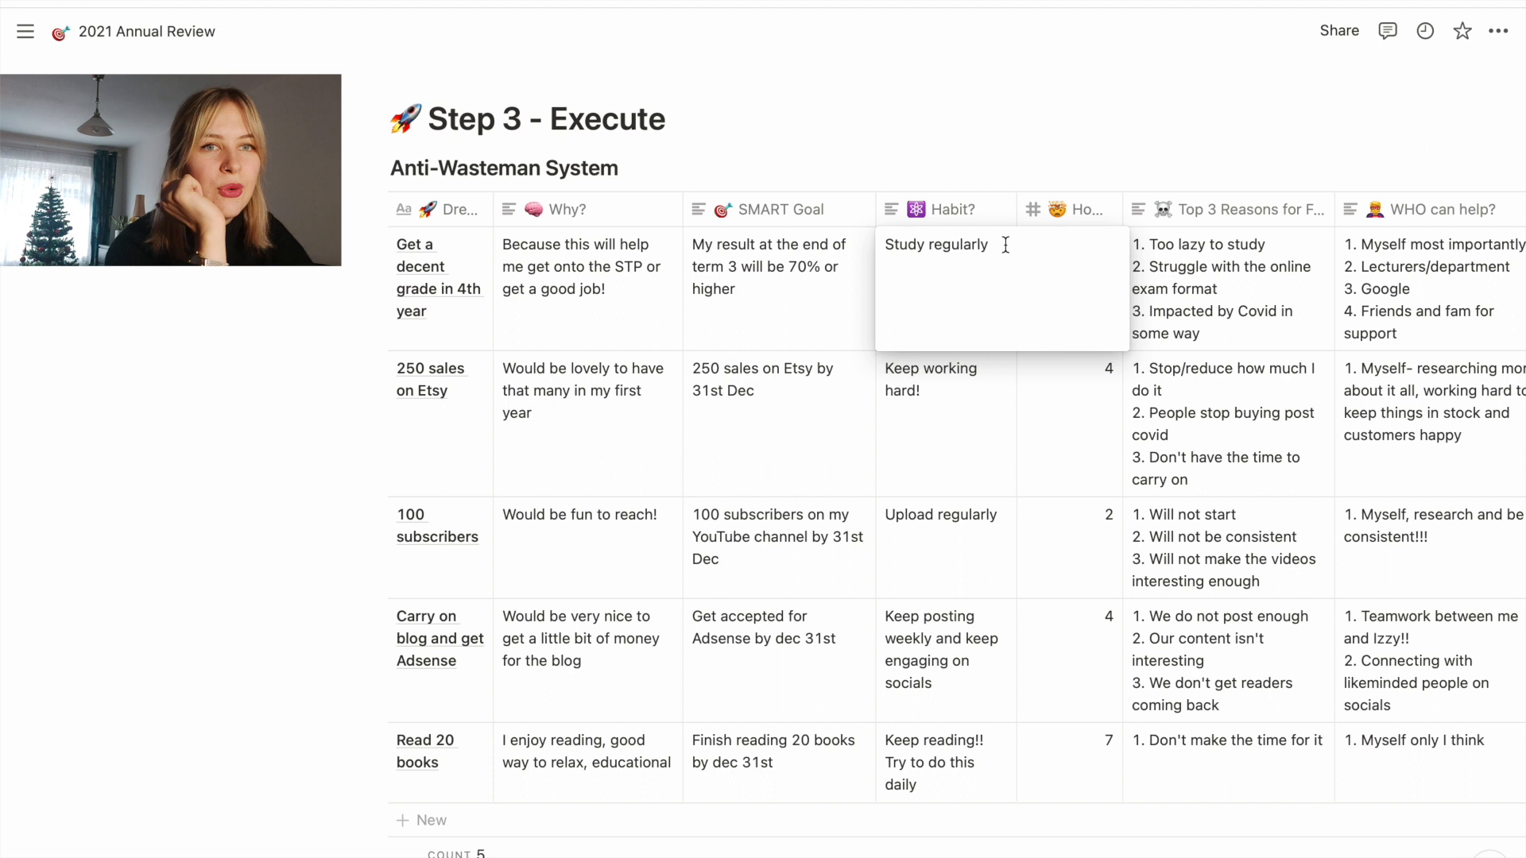
pyautogui.moveTo(1006, 243); pyautogui.dragTo(878, 246)
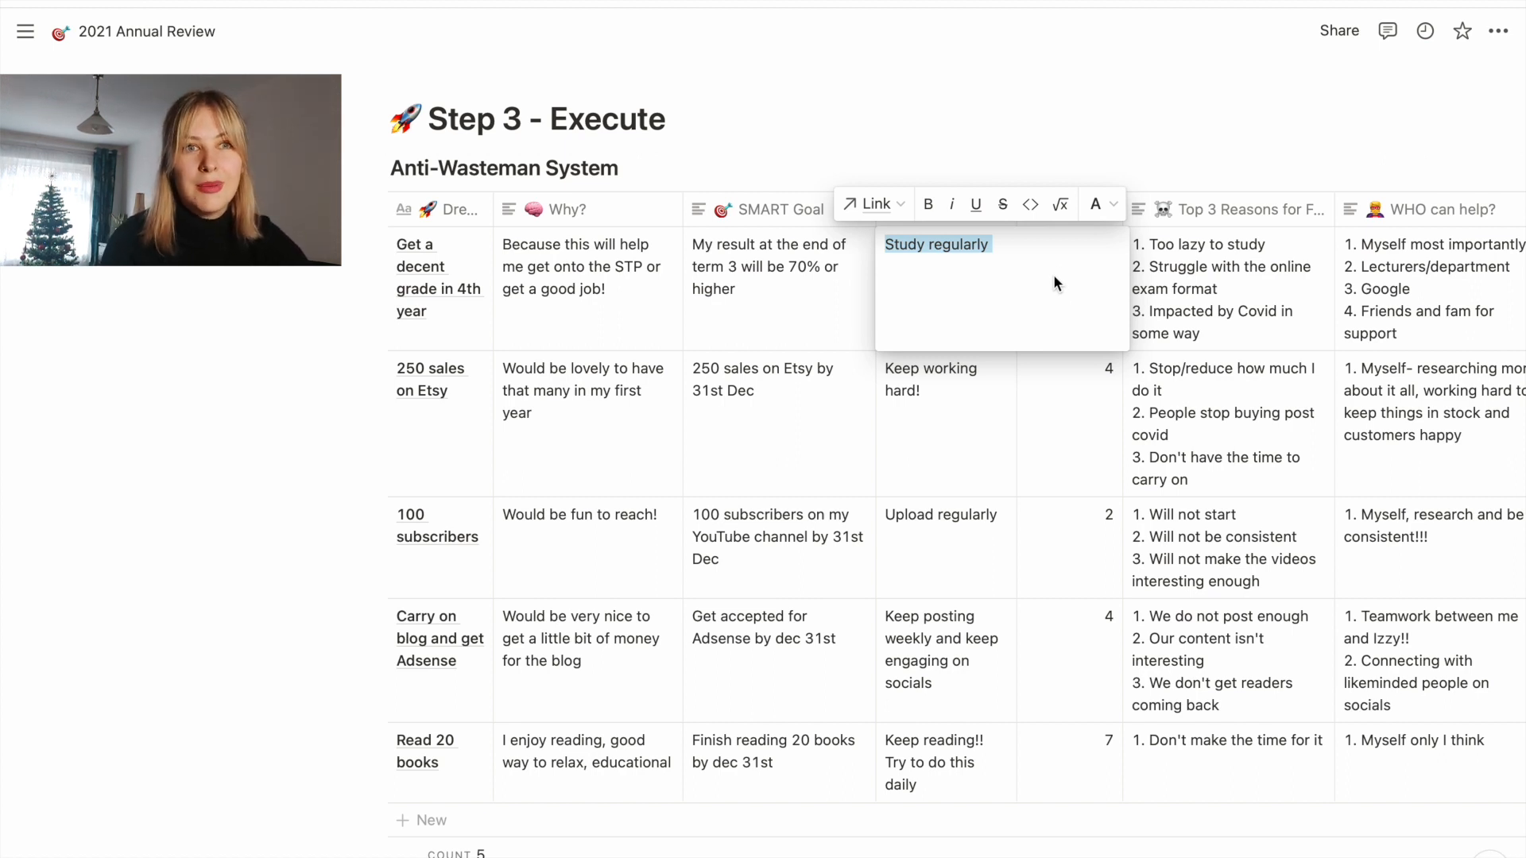
pyautogui.write('Time-')
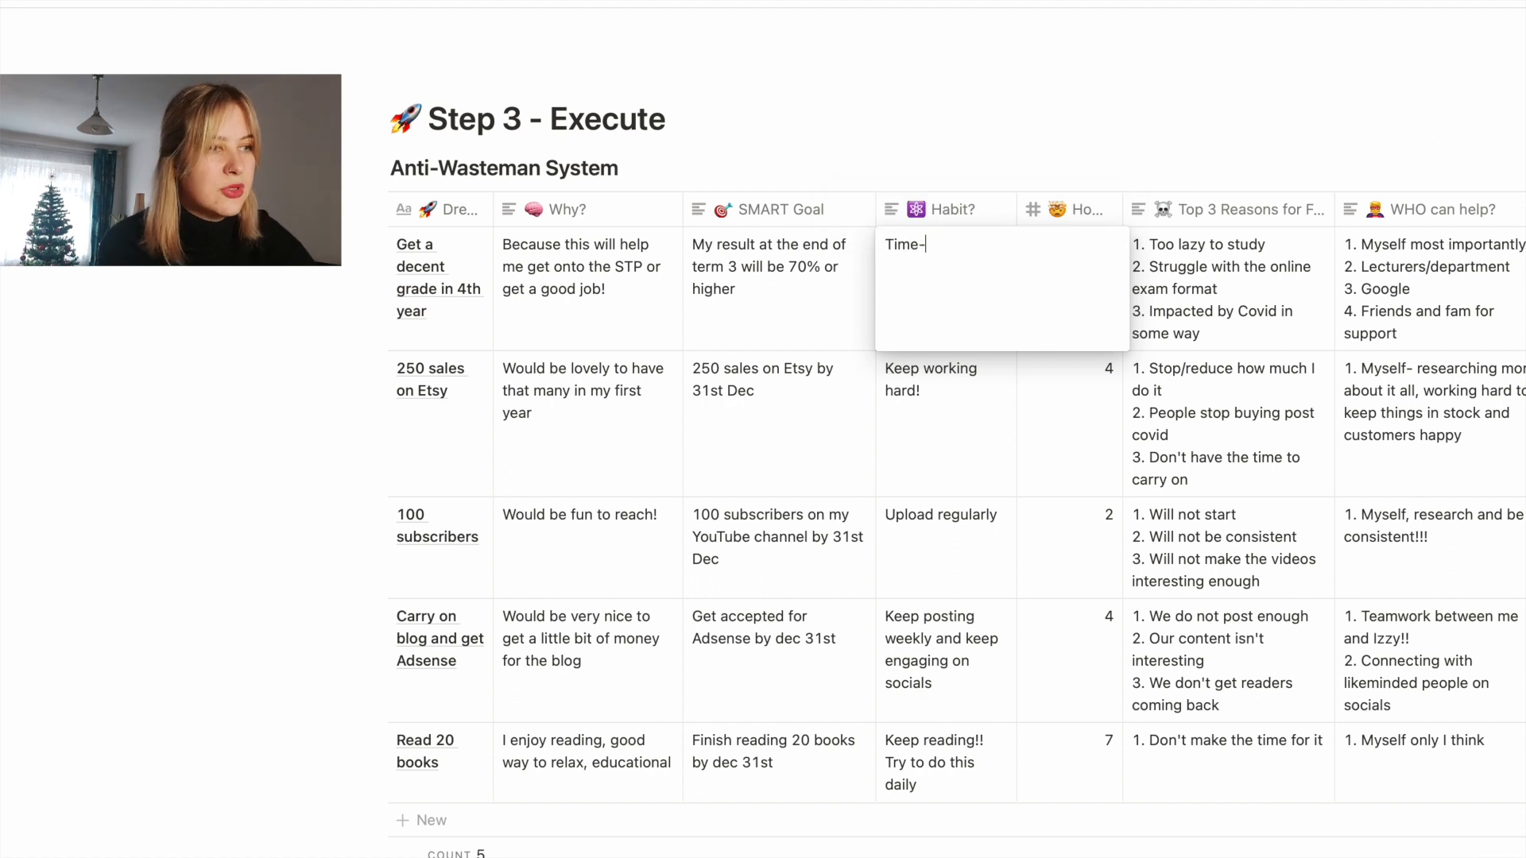
pyautogui.write('management')
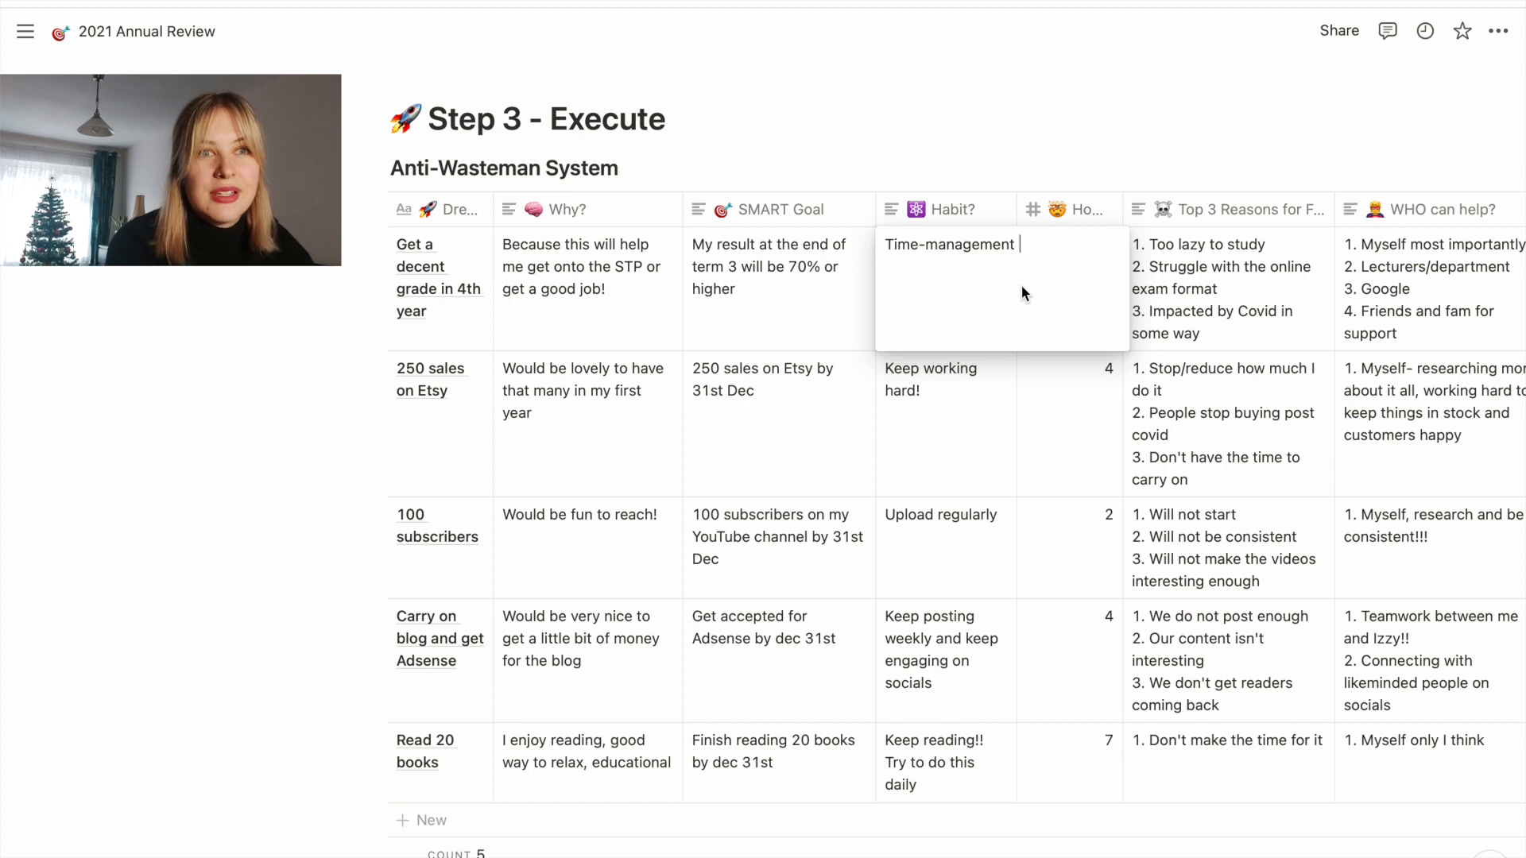
pyautogui.press('Escape')
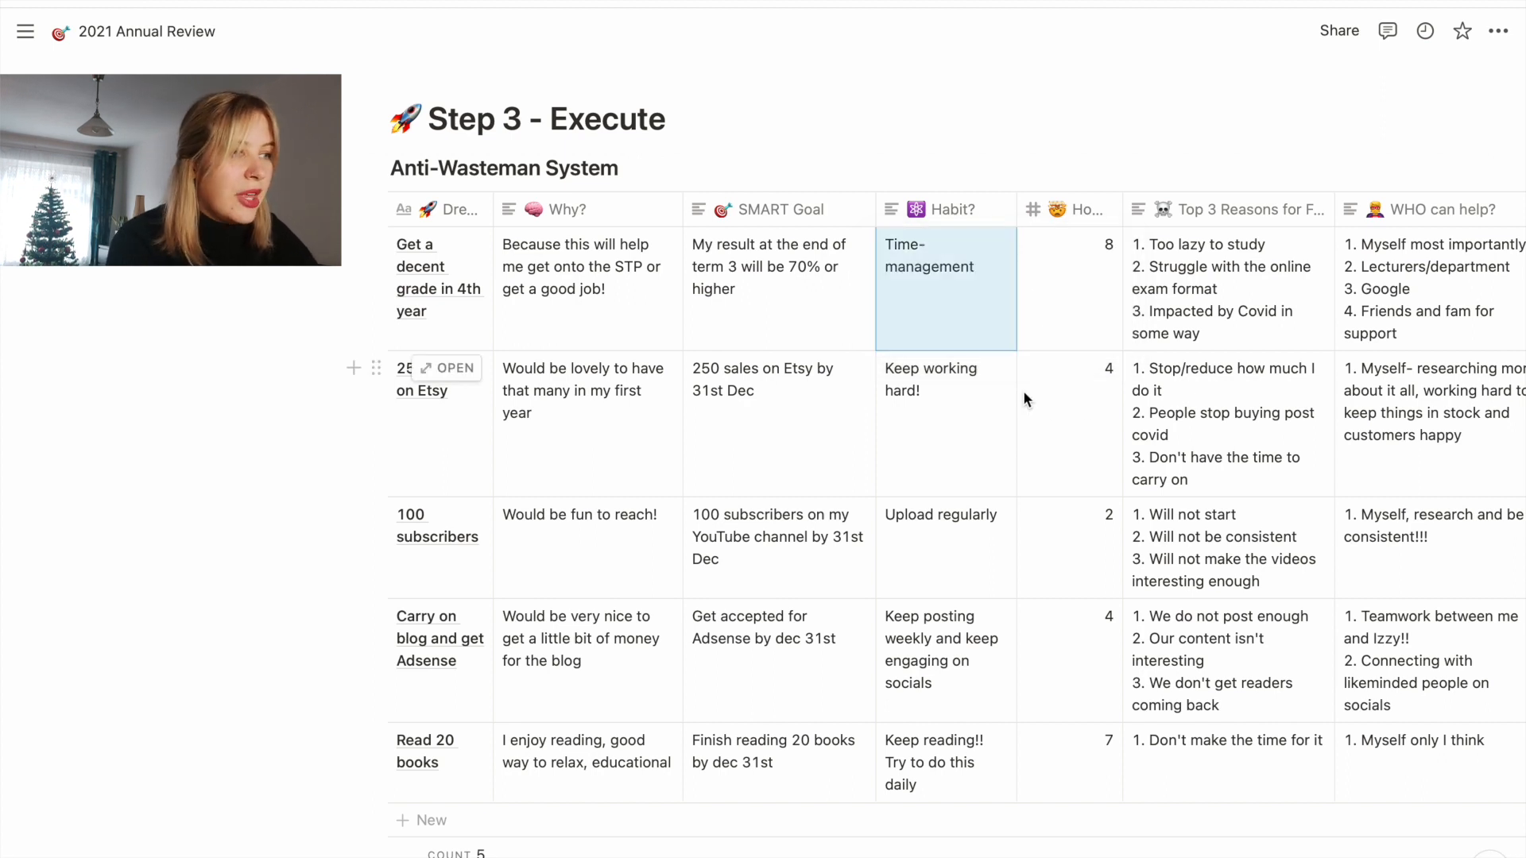
# - Set the grade goal's number in the column after Habit? to 6
pyautogui.click(1102, 249)
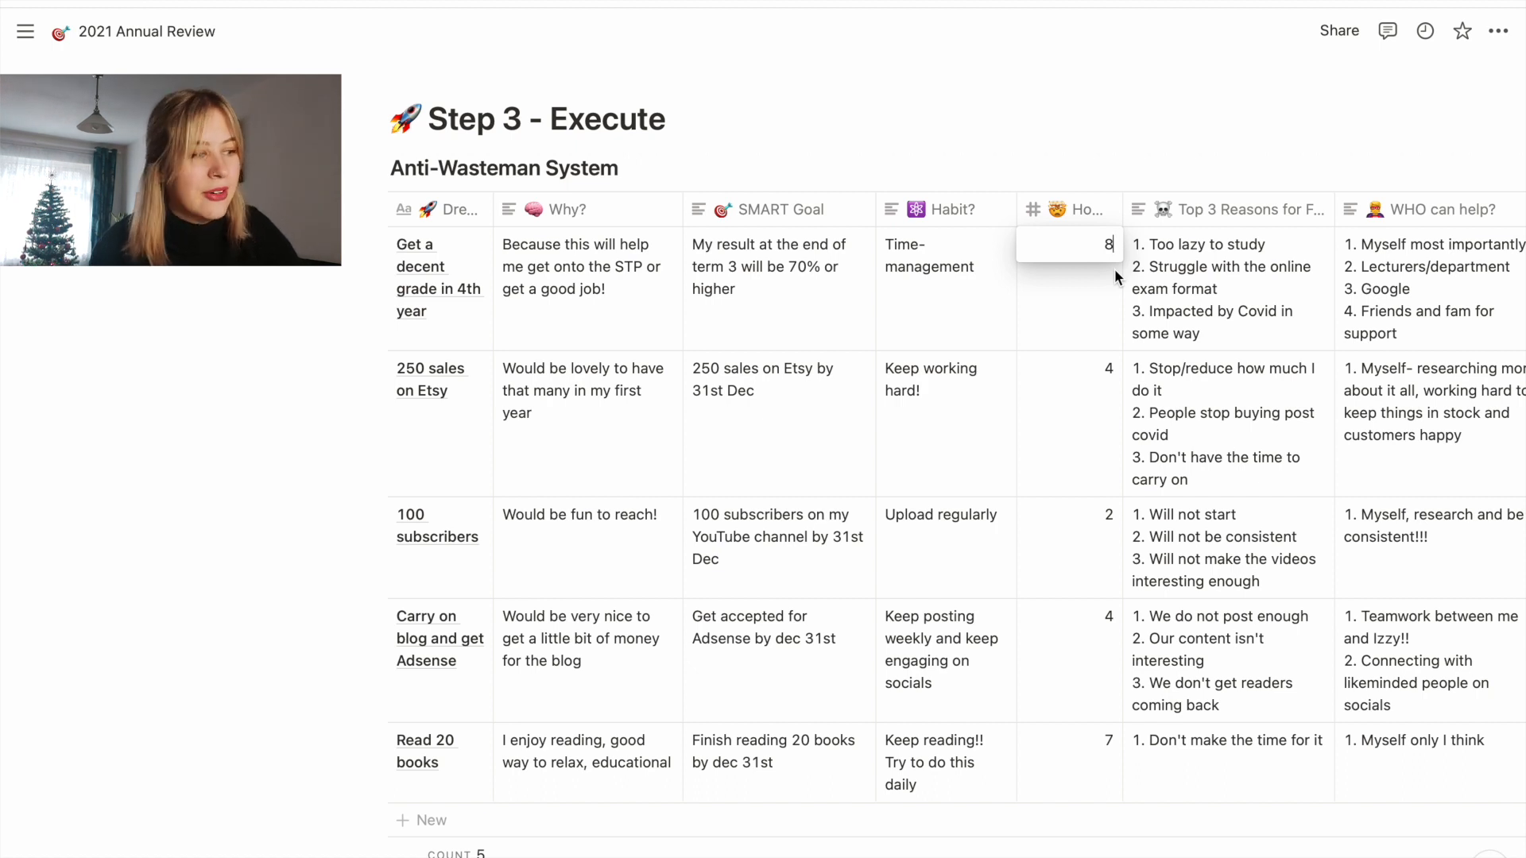
pyautogui.press('BackSpace')
pyautogui.write('6')
pyautogui.press('Escape')
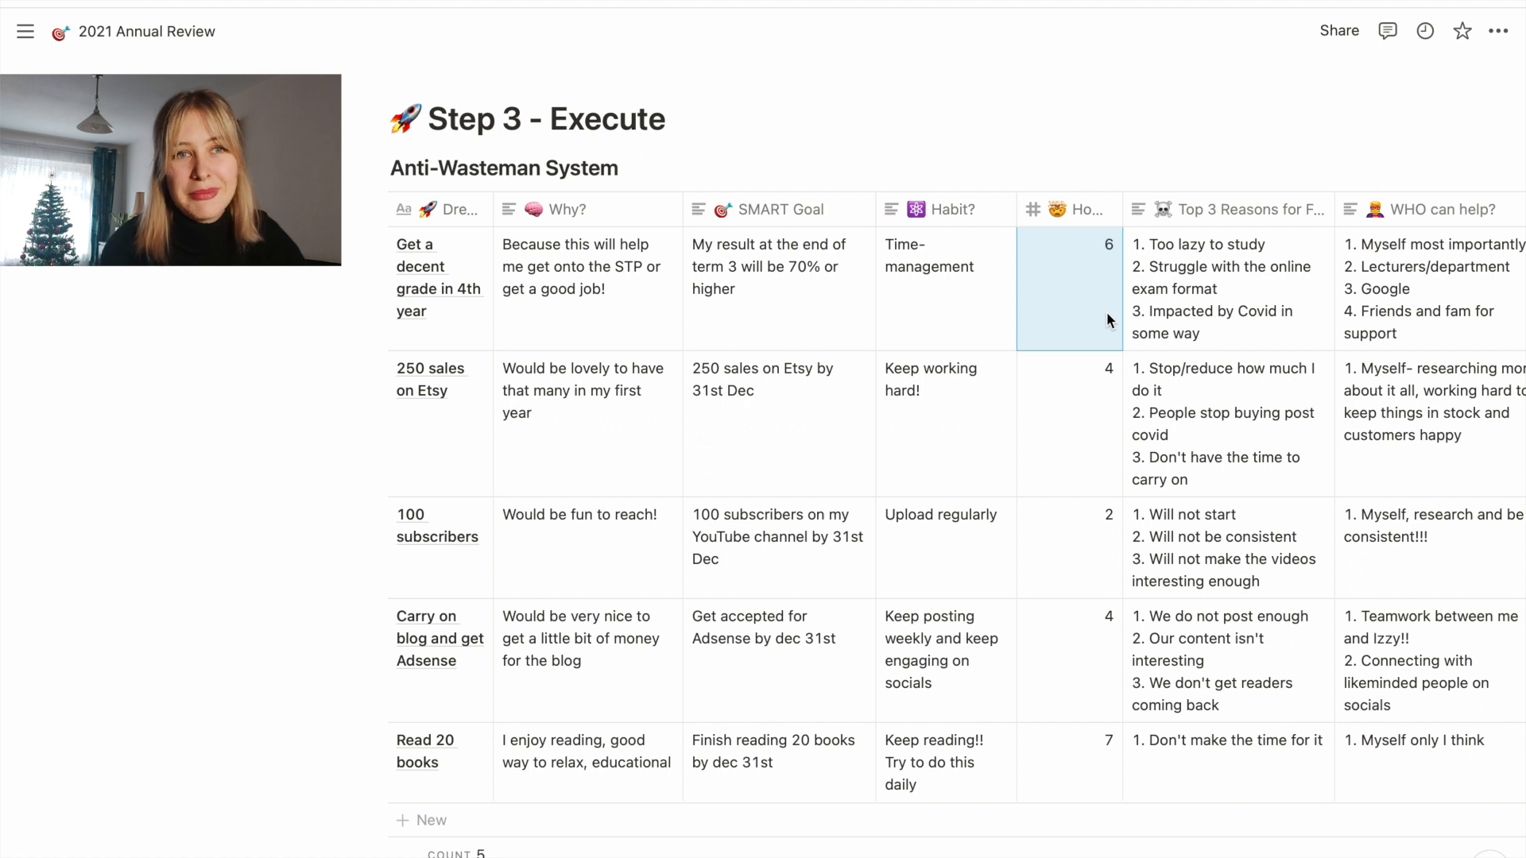
# - Replace all of the grade goal's Top 3 Reasons entries with a single first reason, "Lack time-management"
pyautogui.hscroll(5, 1107, 319)
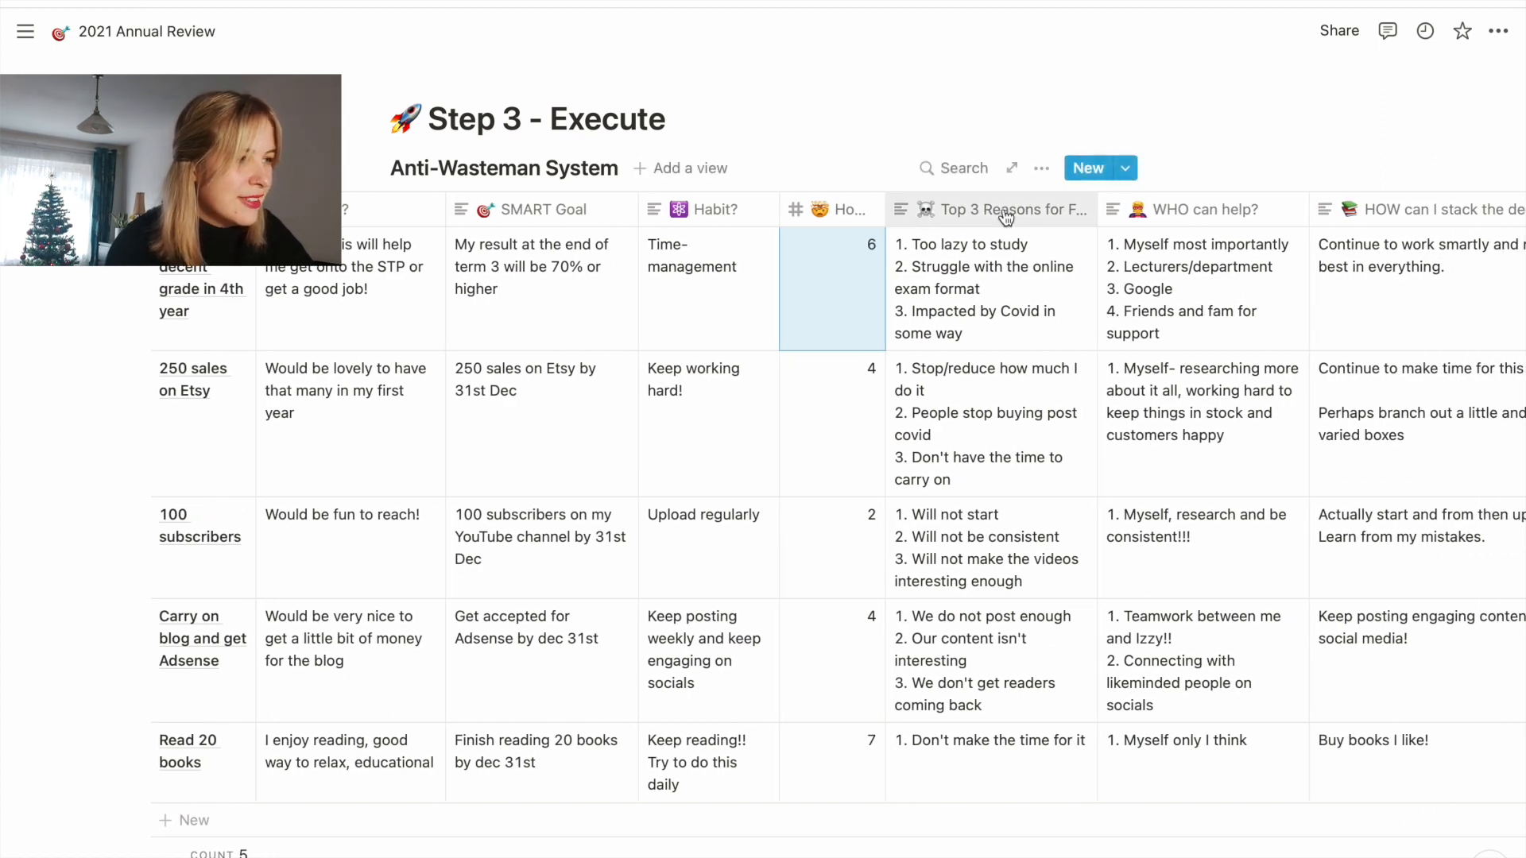
pyautogui.click(1042, 330)
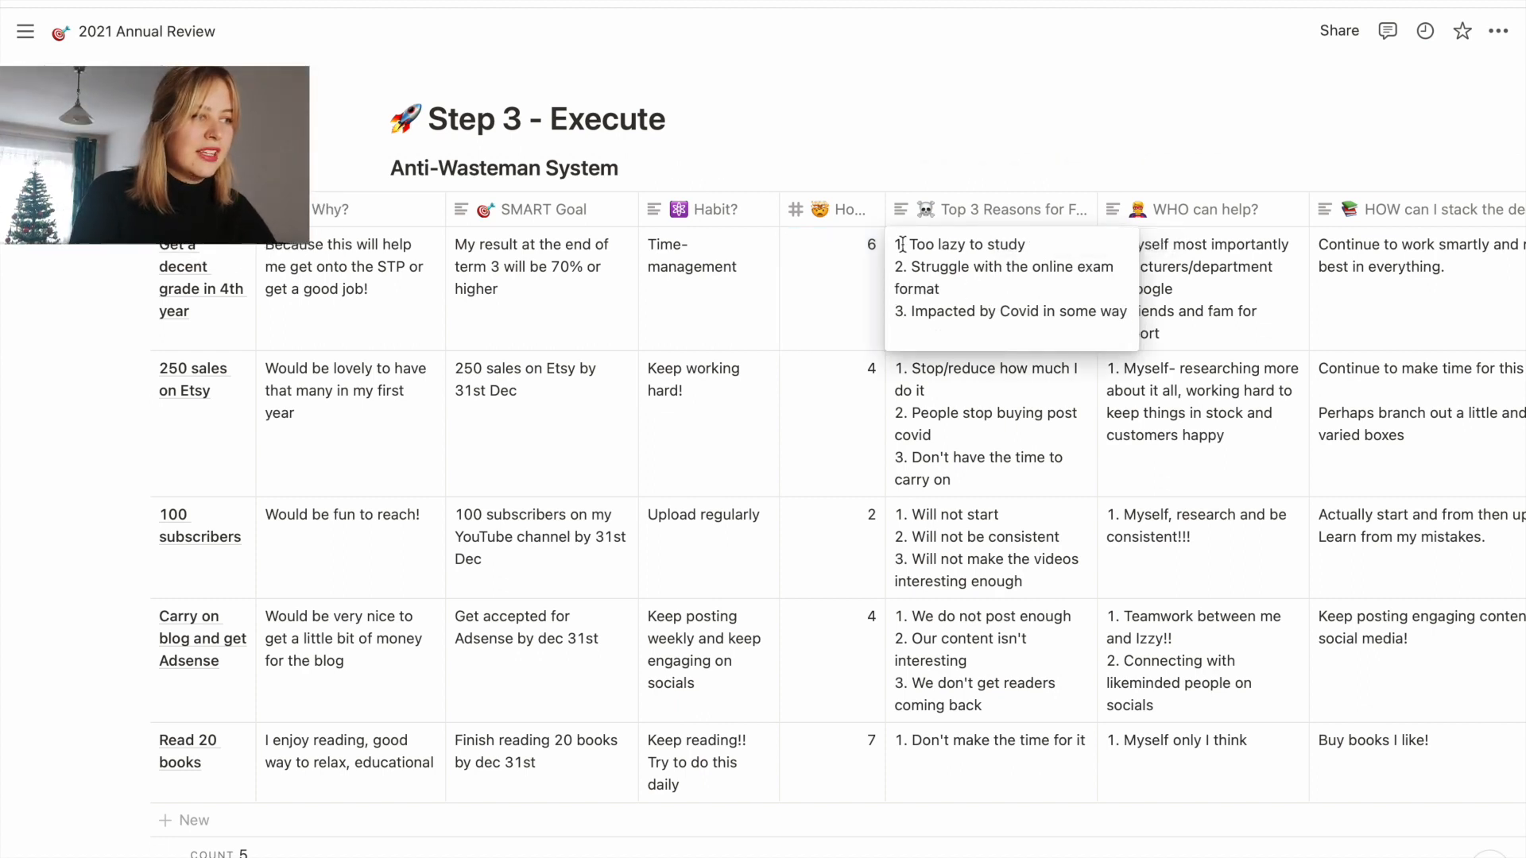
pyautogui.moveTo(910, 243); pyautogui.dragTo(1114, 336)
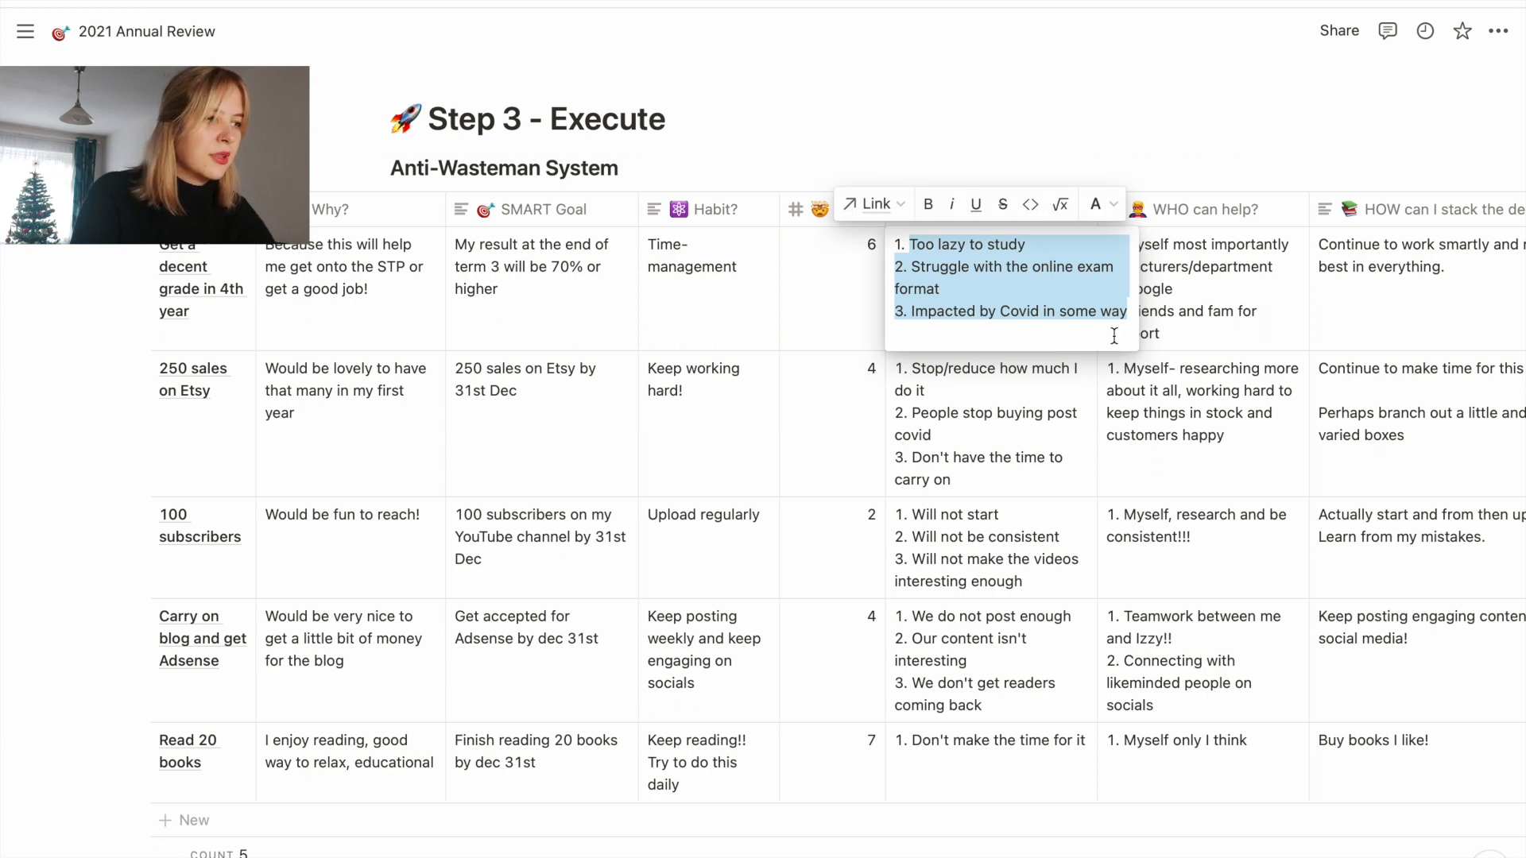
pyautogui.write('Lack time-management')
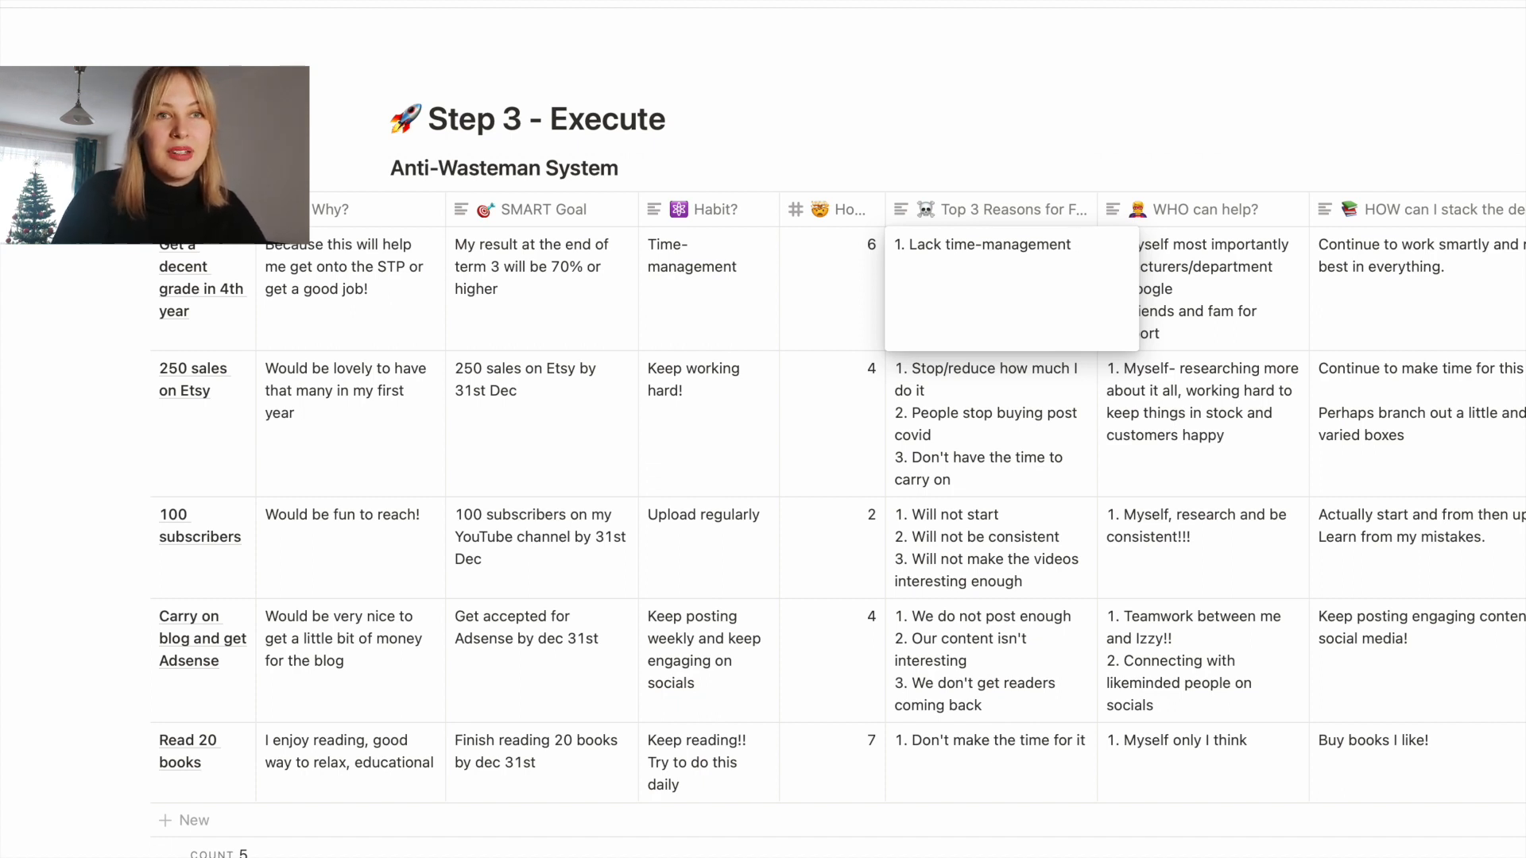
pyautogui.press('Escape')
pyautogui.click(1061, 273)
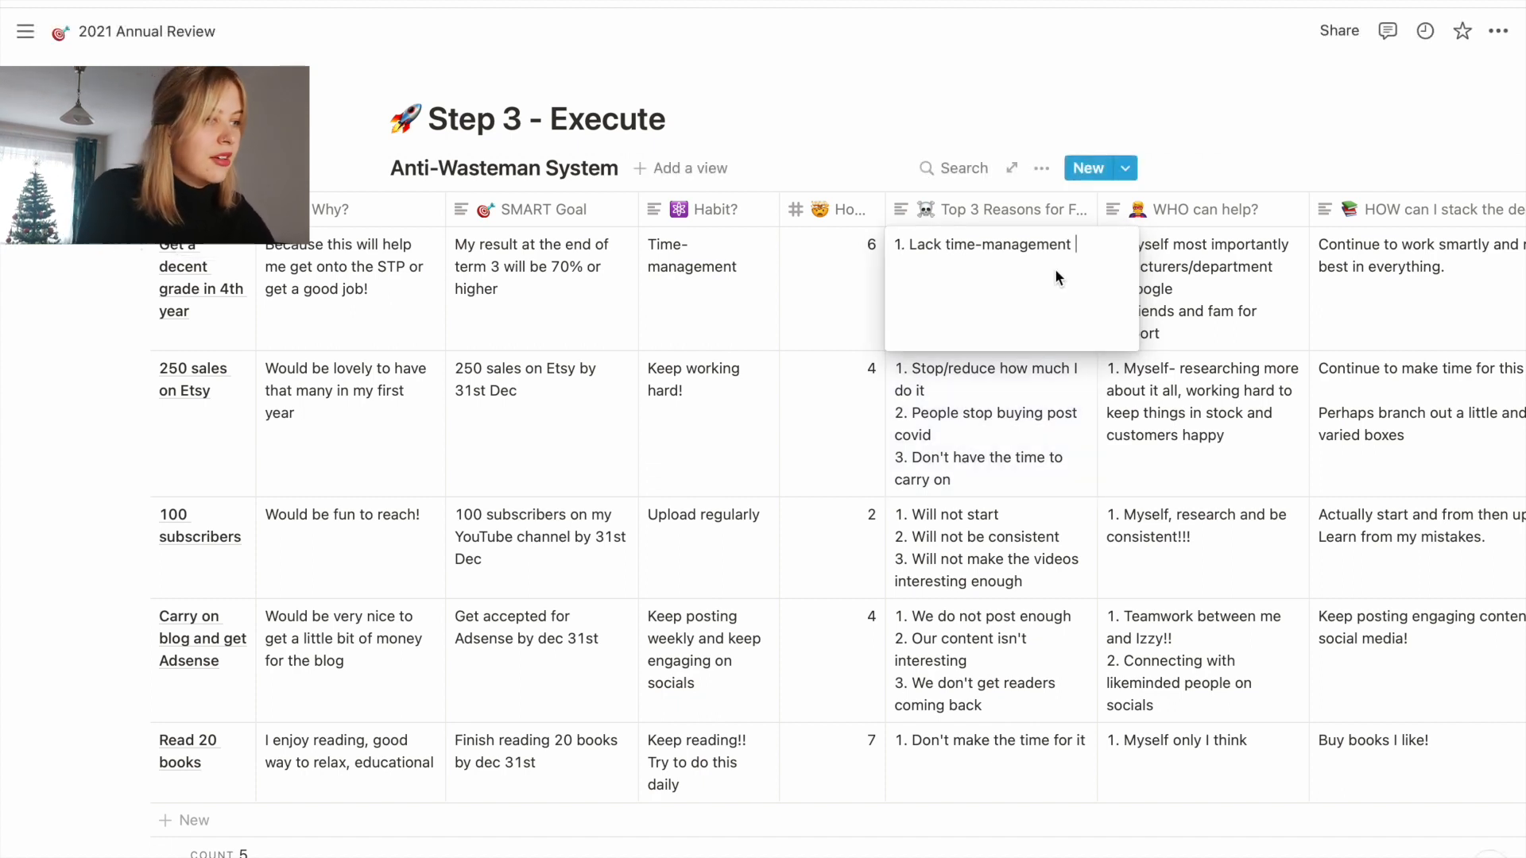
pyautogui.press('Escape')
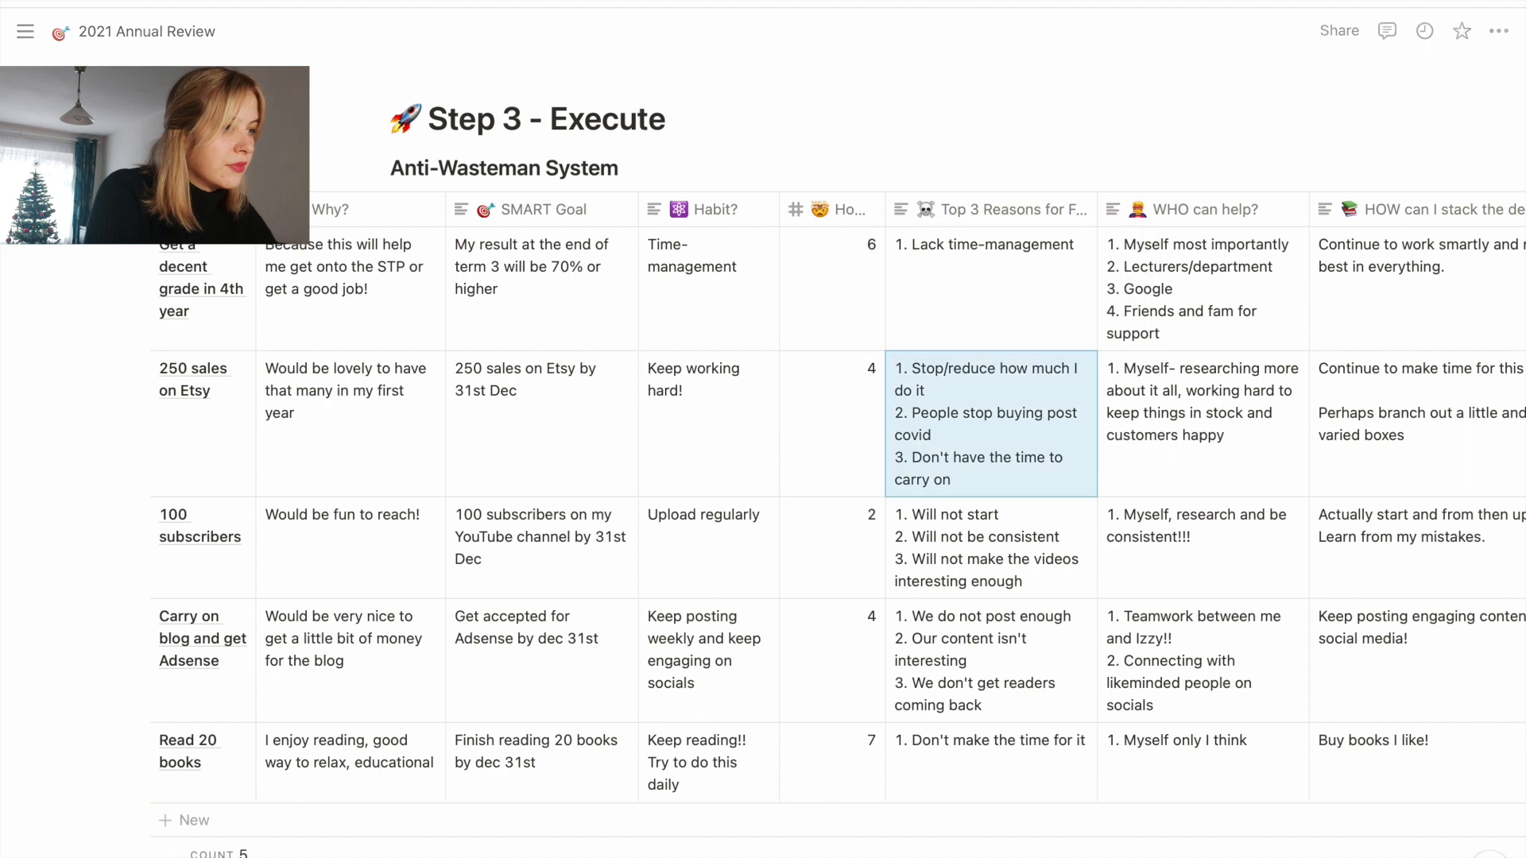
# - Add "2. Lose motivation" and "3. Don't ask for help" on separate lines to the grade goal's Top 3 Reasons
pyautogui.click(1063, 245)
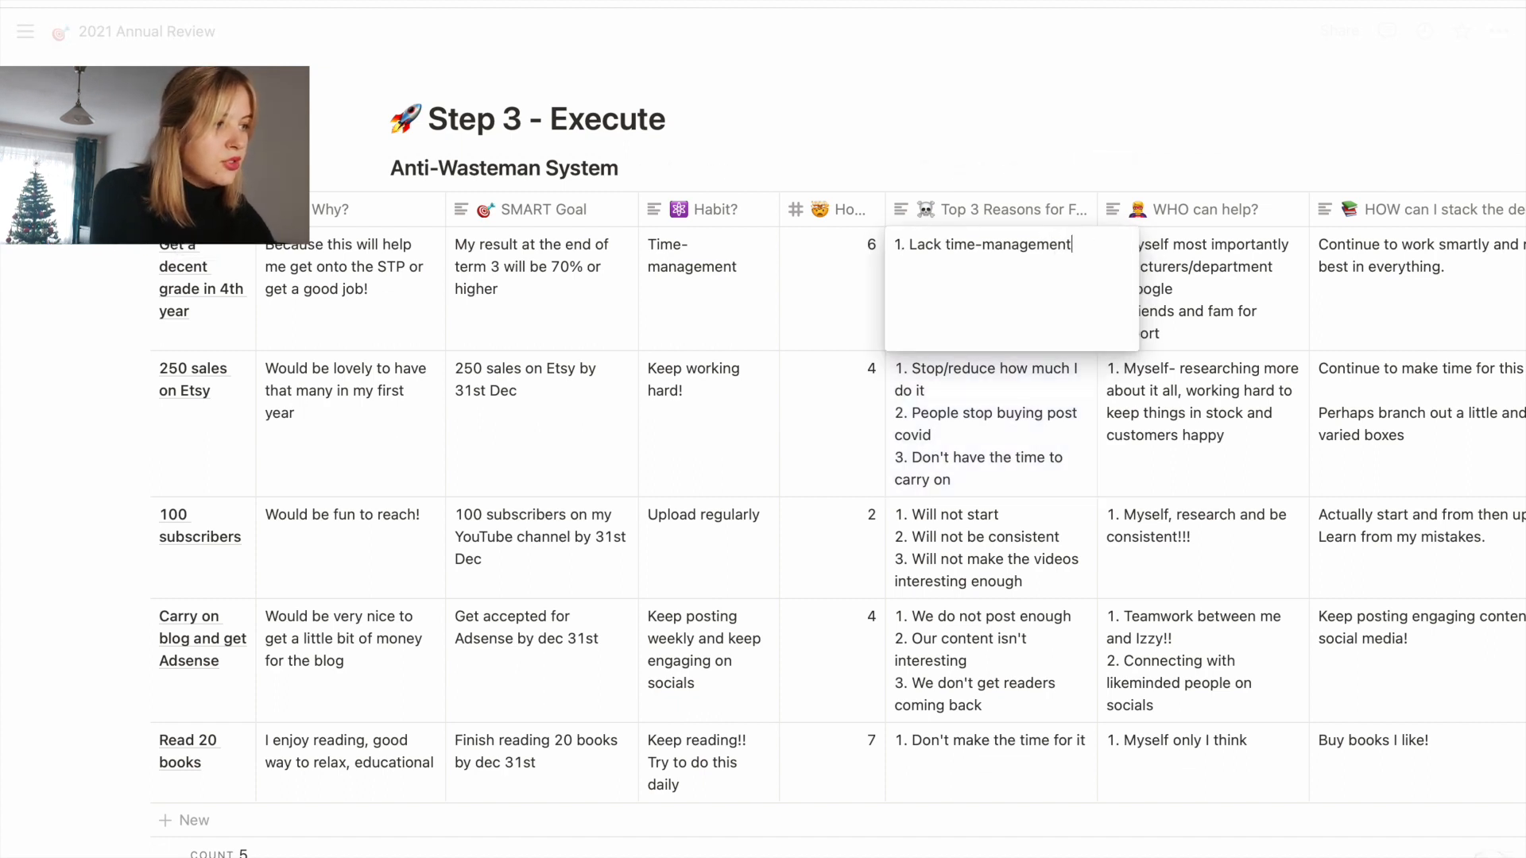
pyautogui.press('Return')
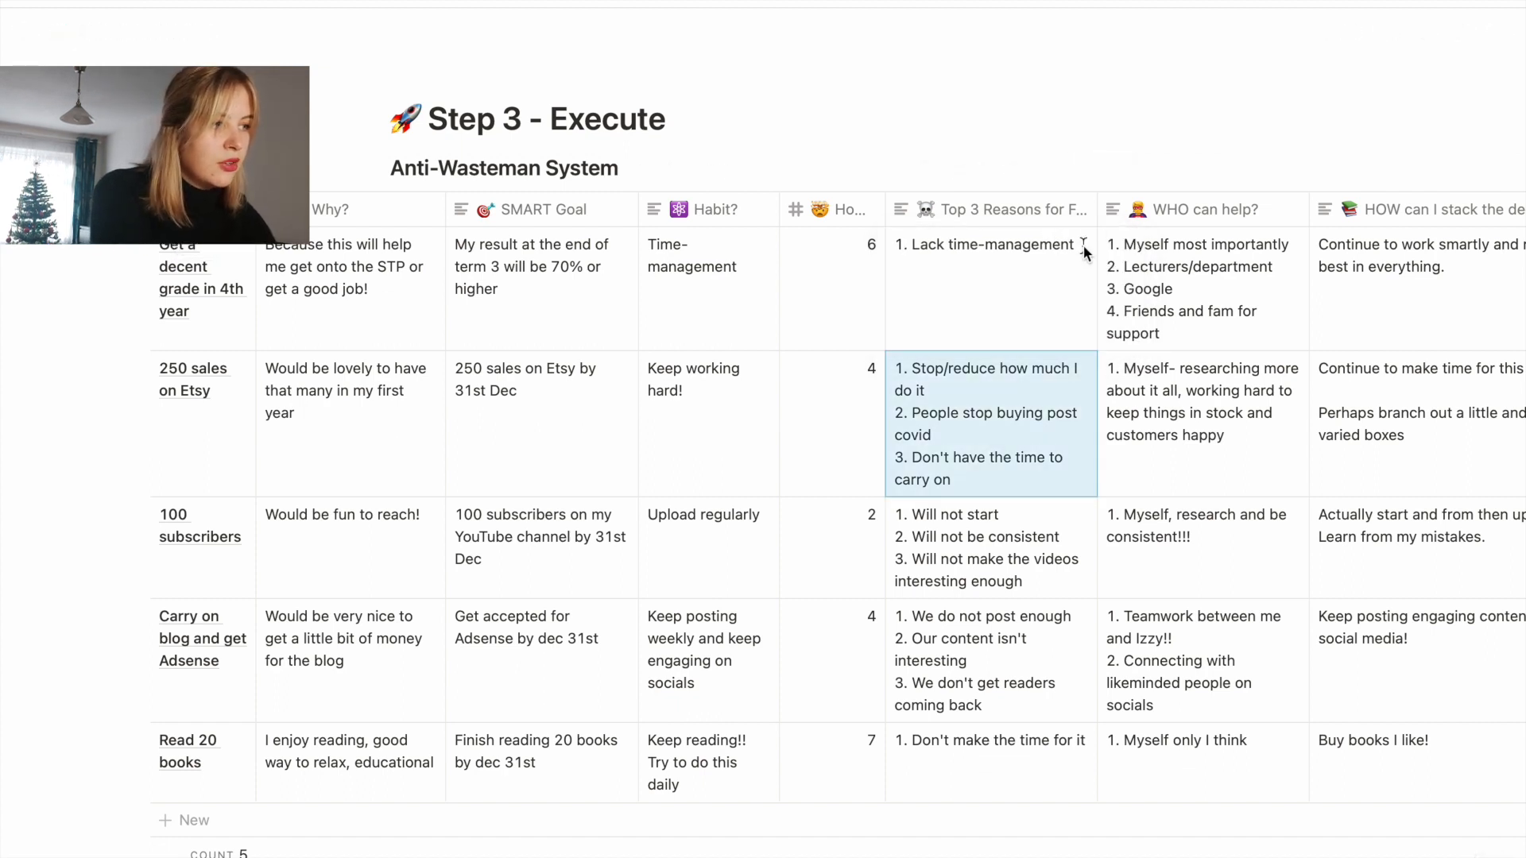
pyautogui.click(1081, 242)
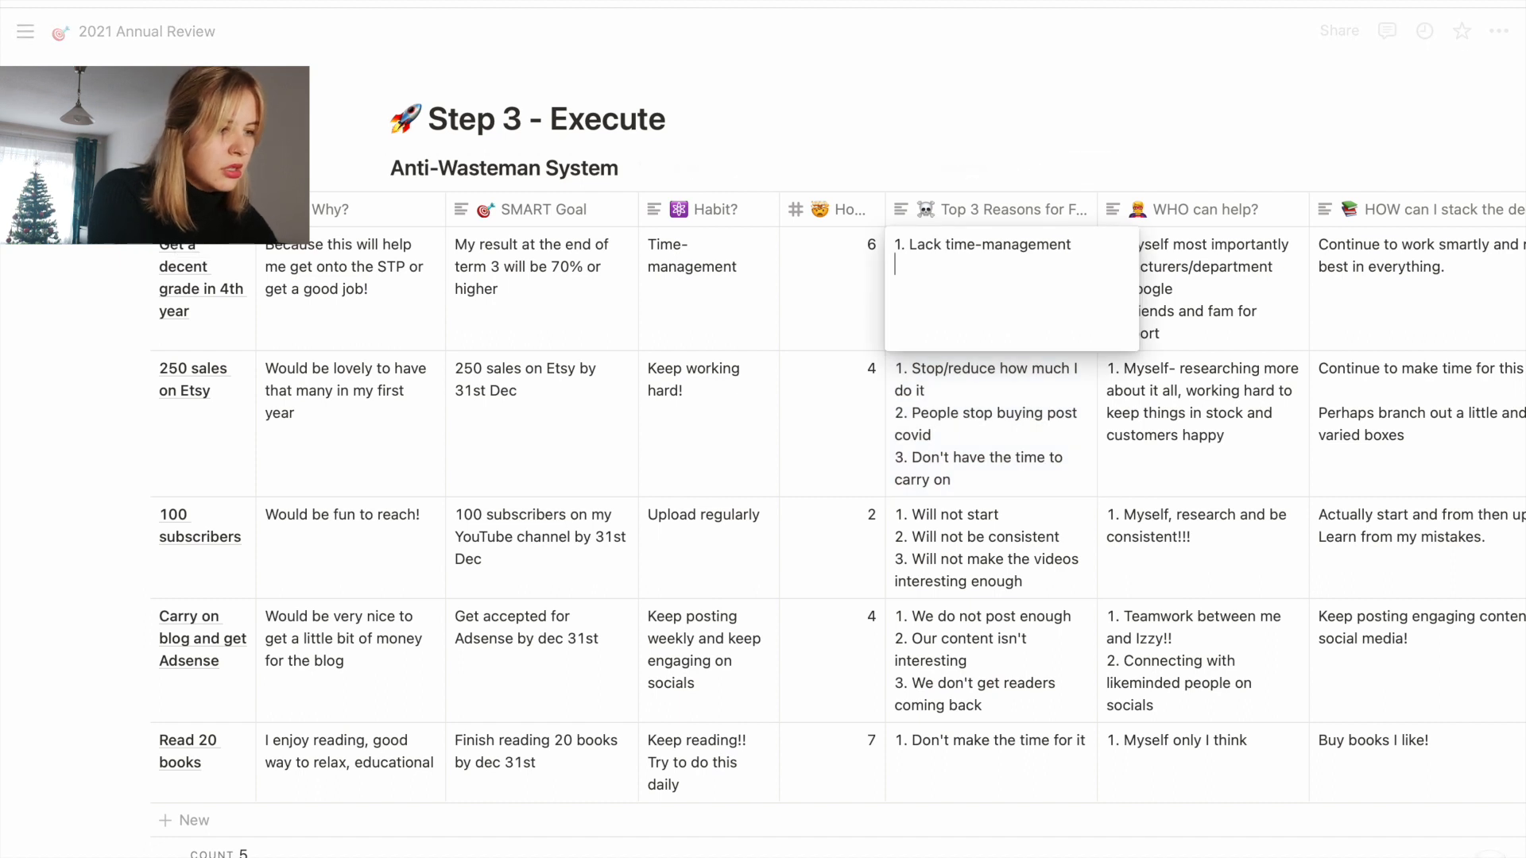
pyautogui.write('2. Lose motivation')
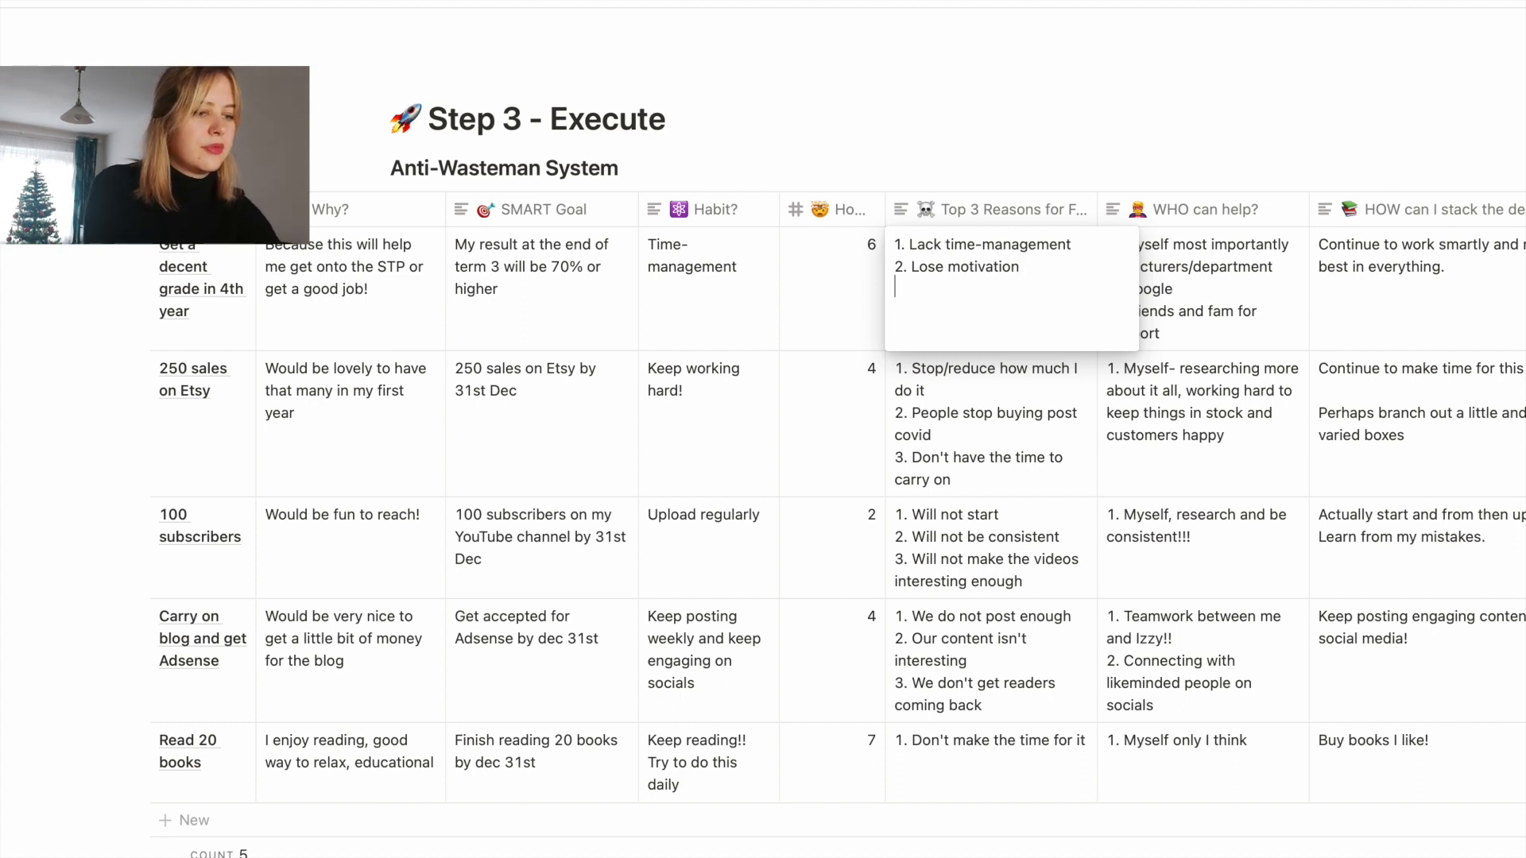
pyautogui.hotkey('shift', 'Return')
pyautogui.write('3')
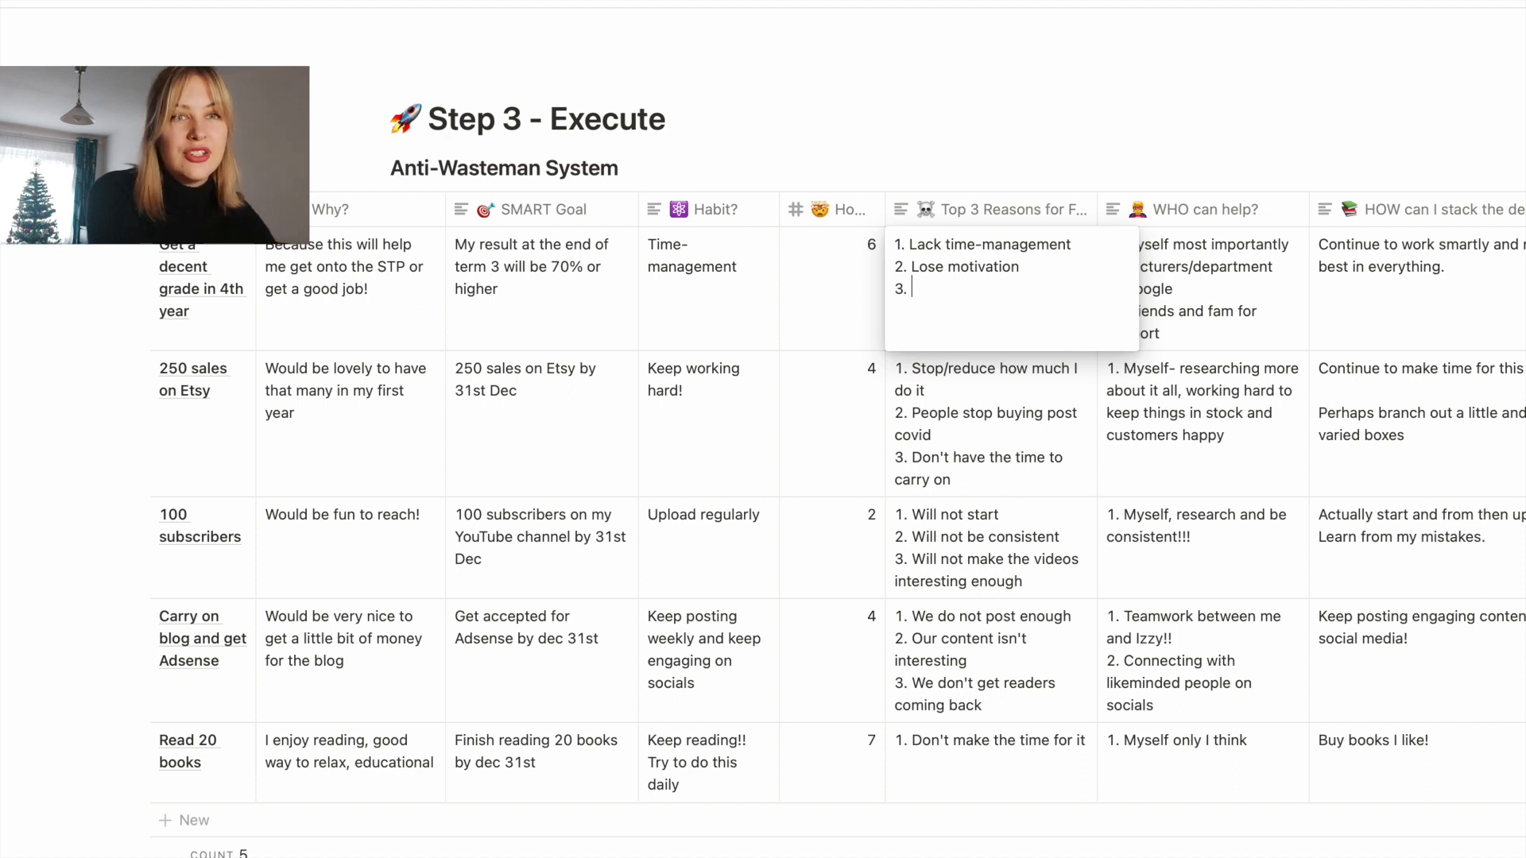
pyautogui.write(". Don't ask for help")
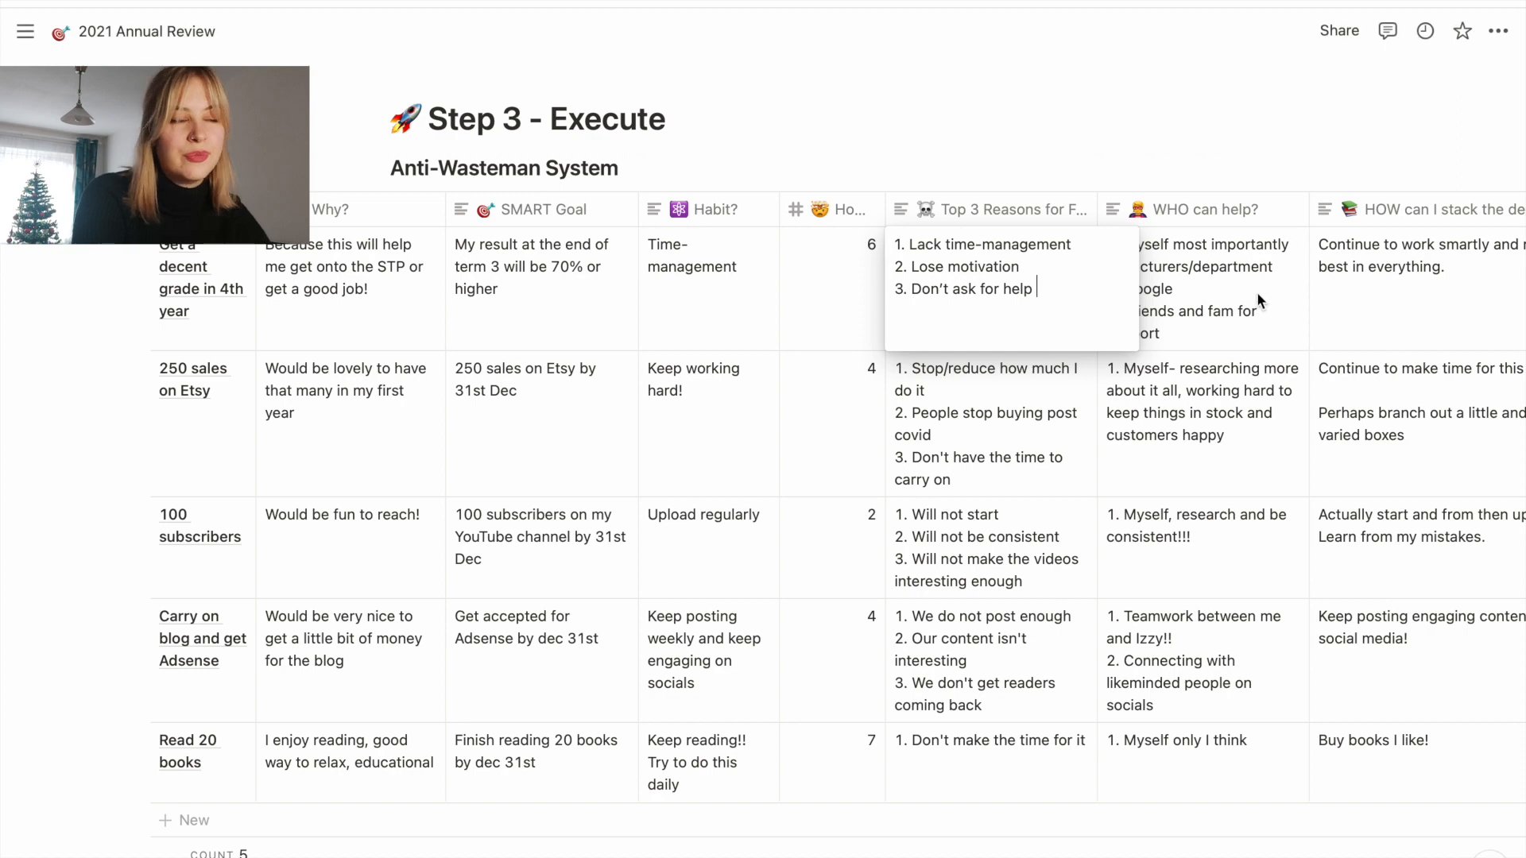
pyautogui.press('Escape')
# - Replace the entries after "Myself most importantly" in the grade goal's WHO can help? with "2. Project supervisor and lab group" and "3. Friends and family"
pyautogui.hscroll(5, 1256, 293)
pyautogui.hscroll(5, 1256, 293)
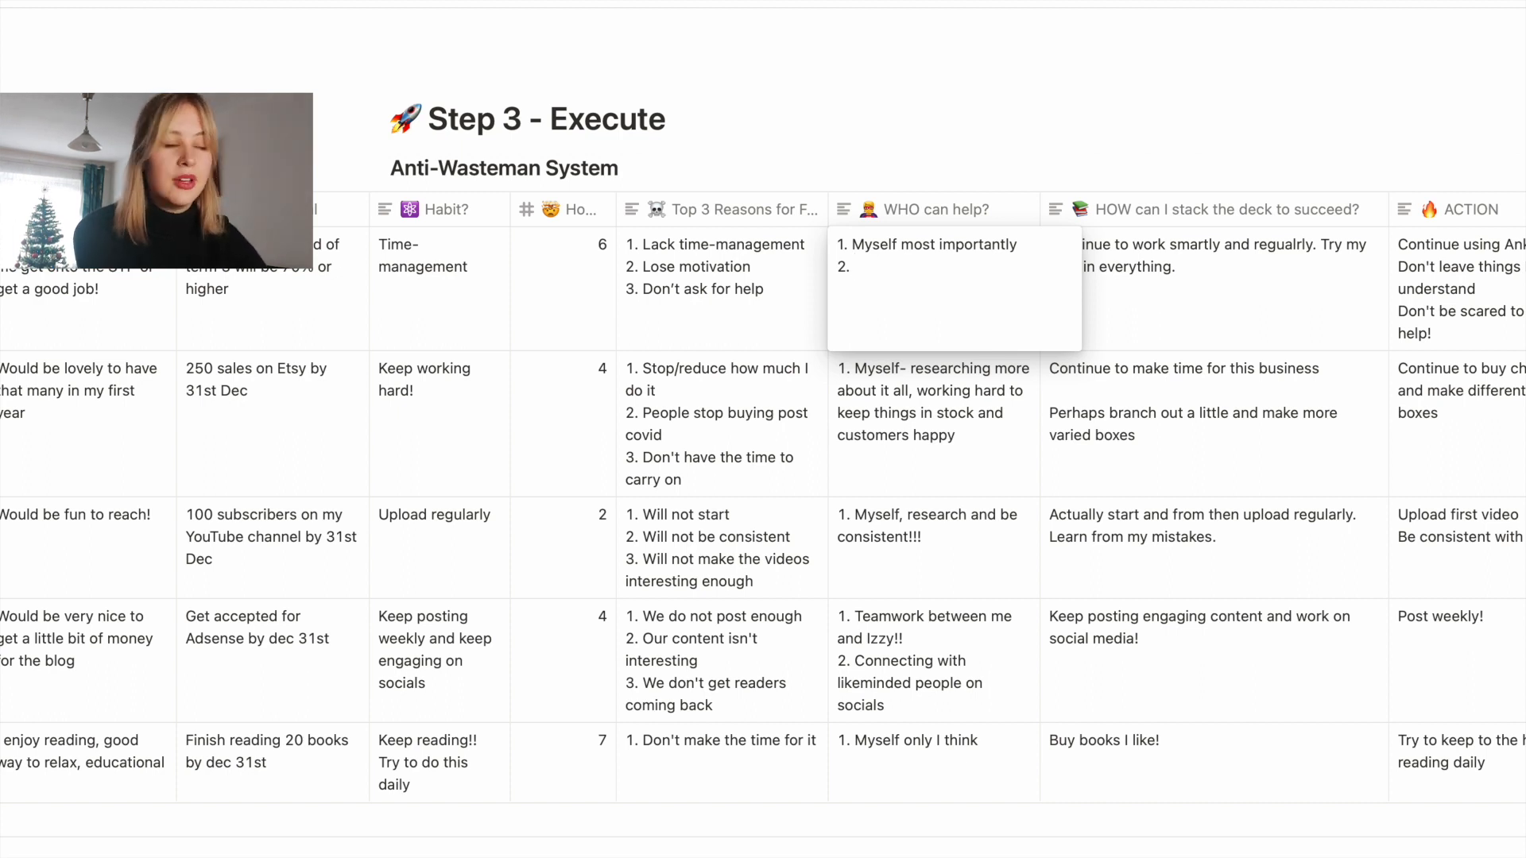
pyautogui.write('Projec')
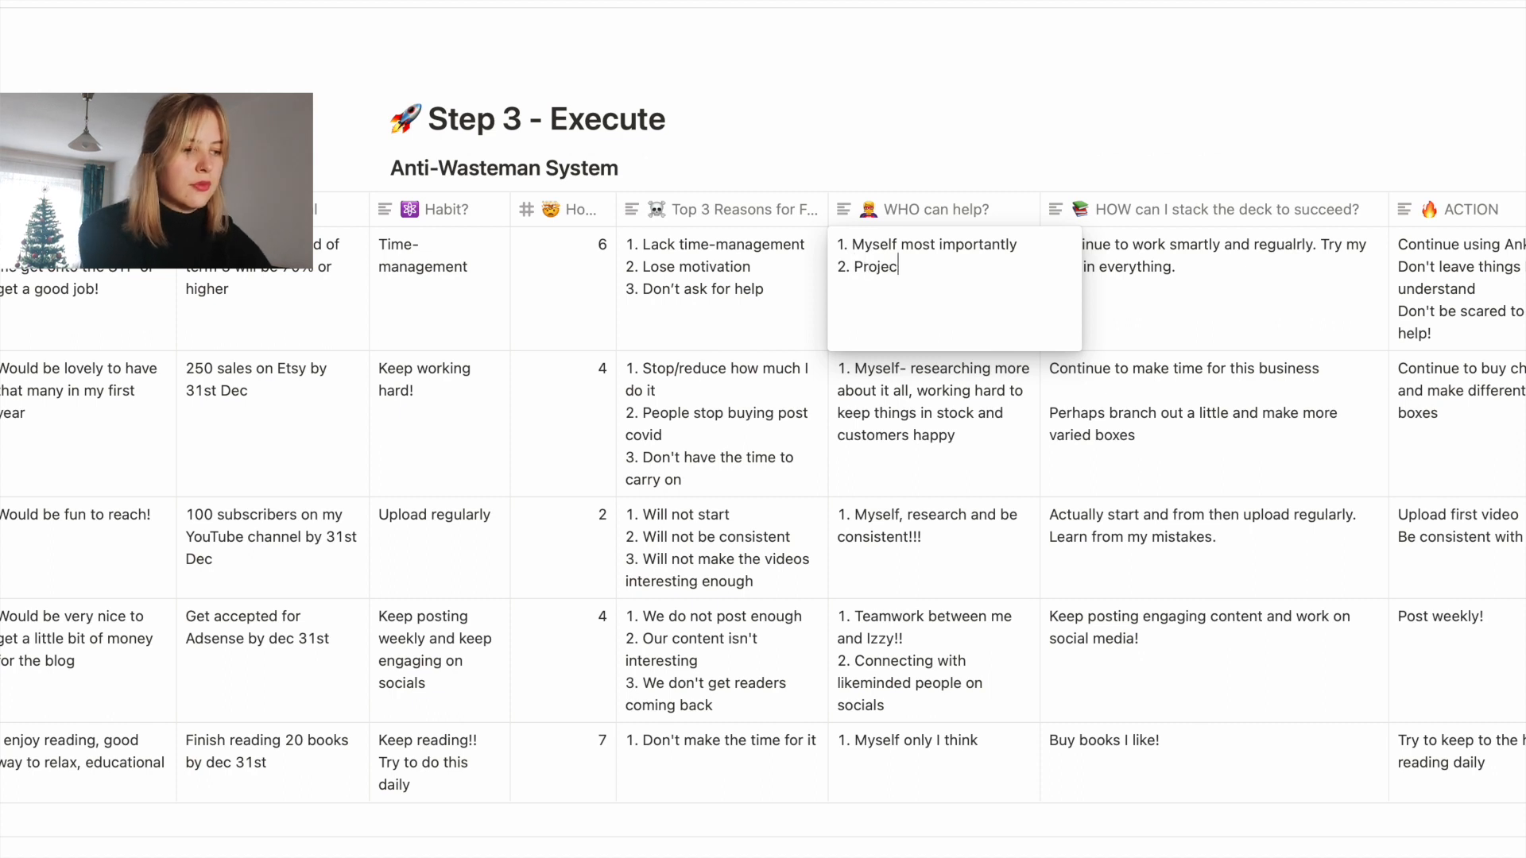
pyautogui.write('t supervisor and lab gor')
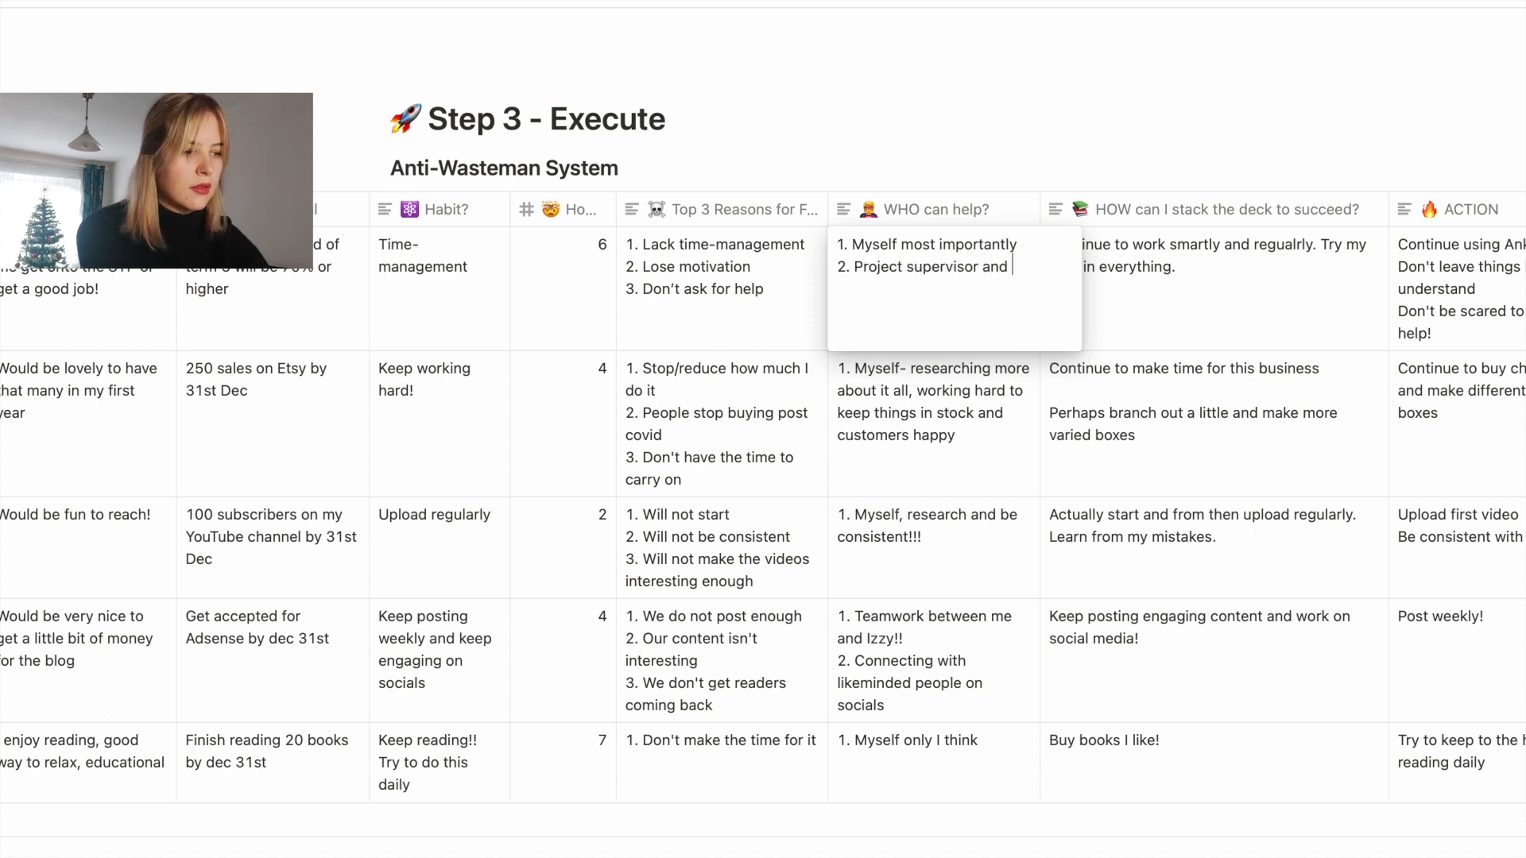
pyautogui.press('BackSpace')
pyautogui.press('BackSpace')
pyautogui.write('roup')
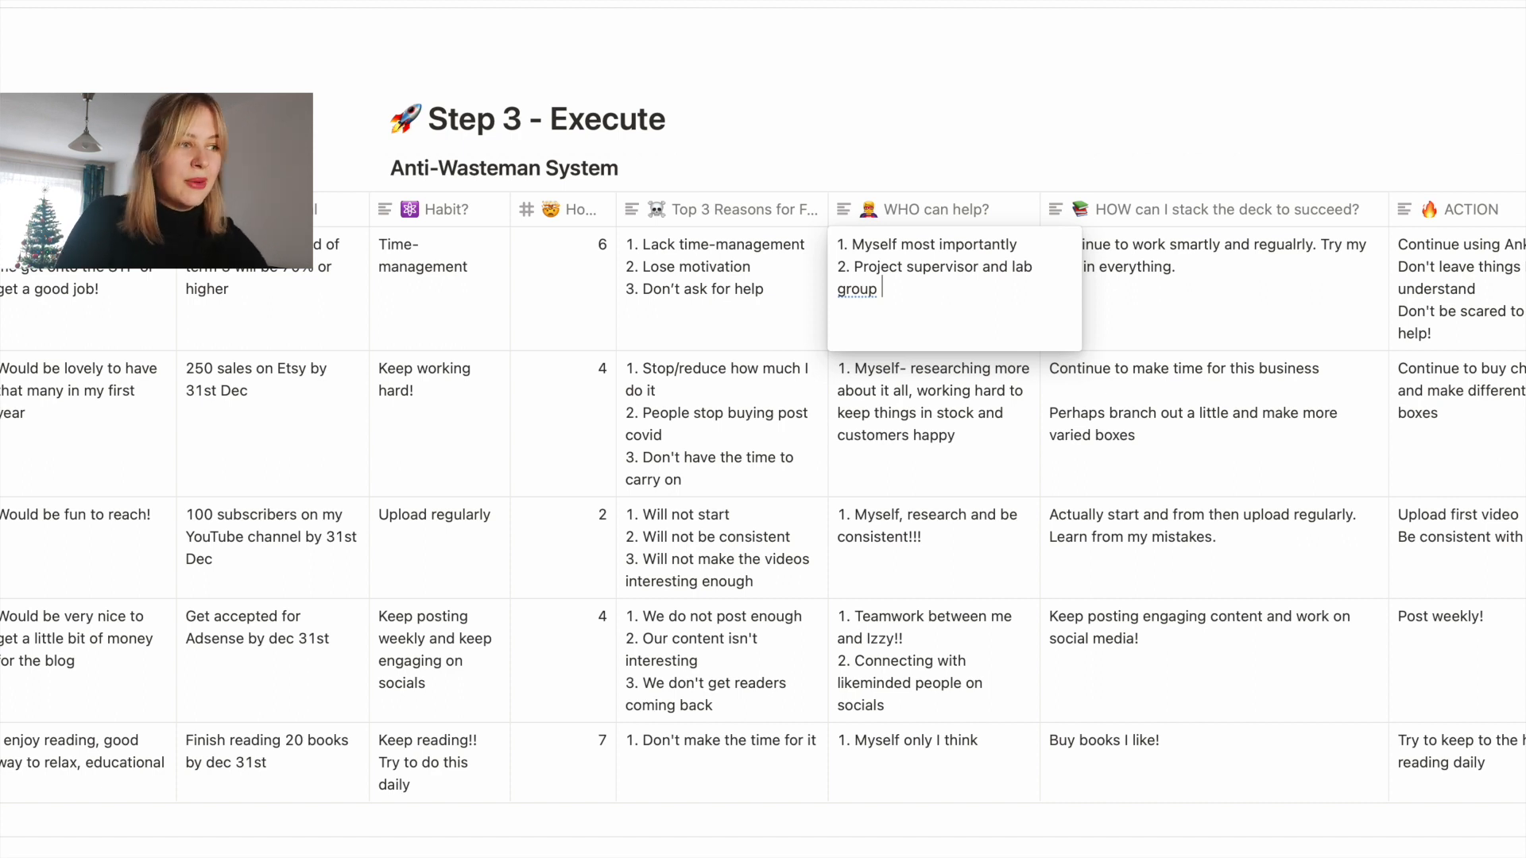
pyautogui.hotkey('shift', 'Return')
pyautogui.write('3. ')
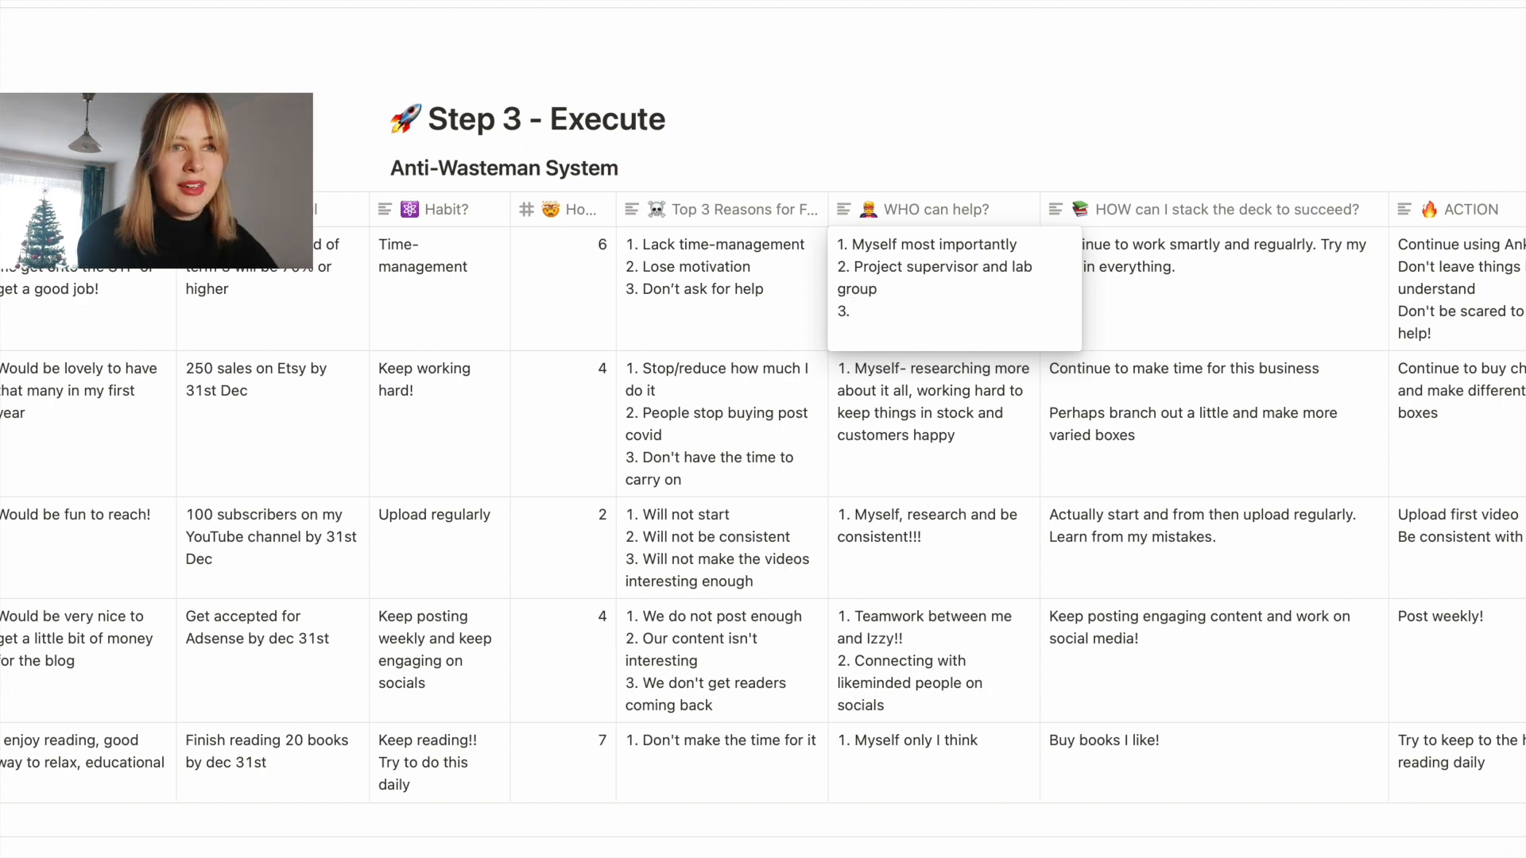
pyautogui.write('Friends and family')
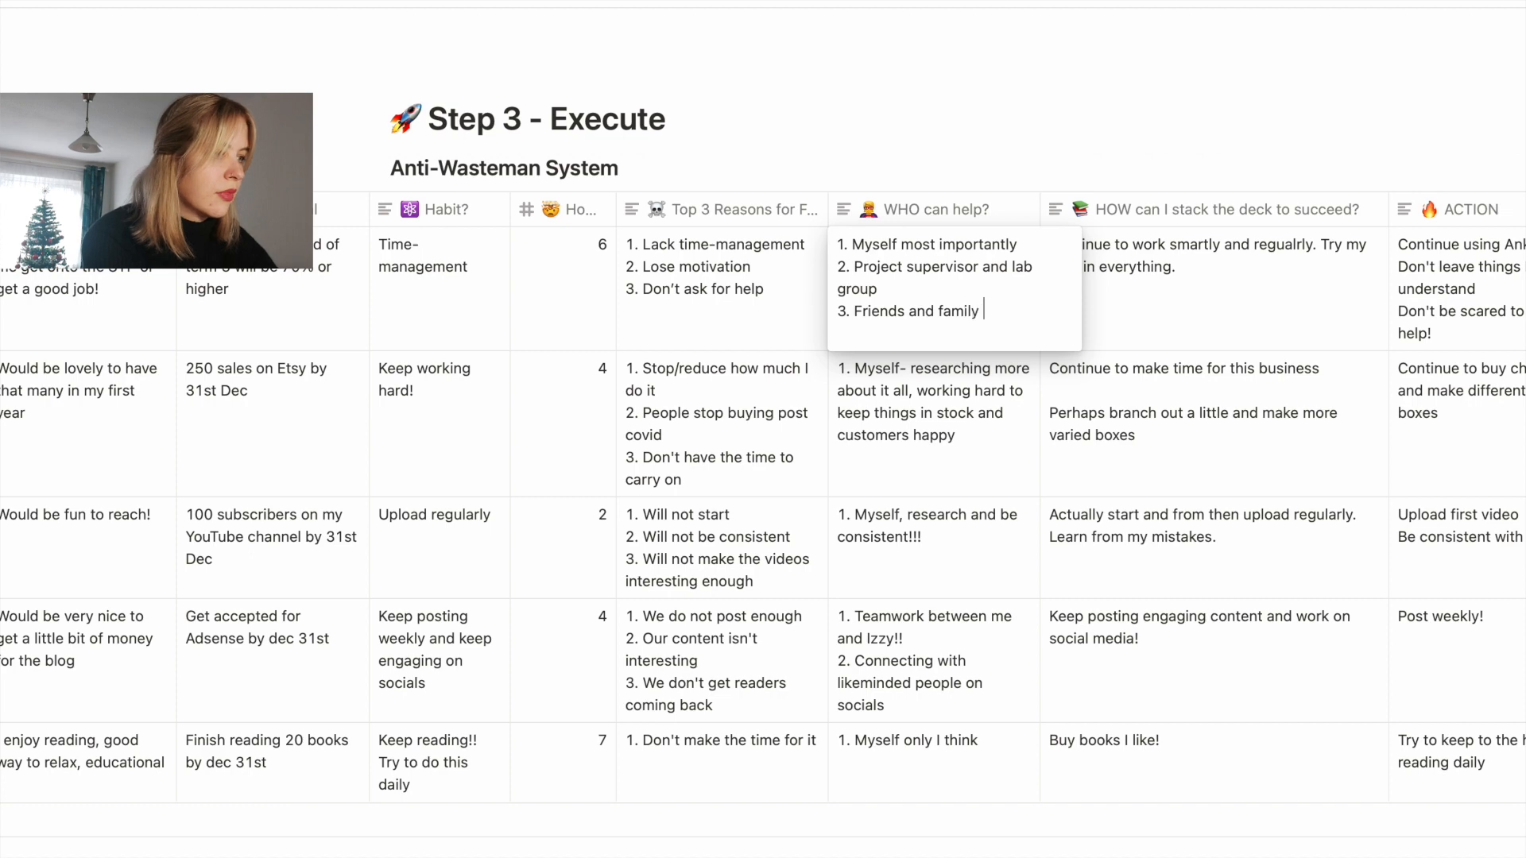
pyautogui.press('Escape')
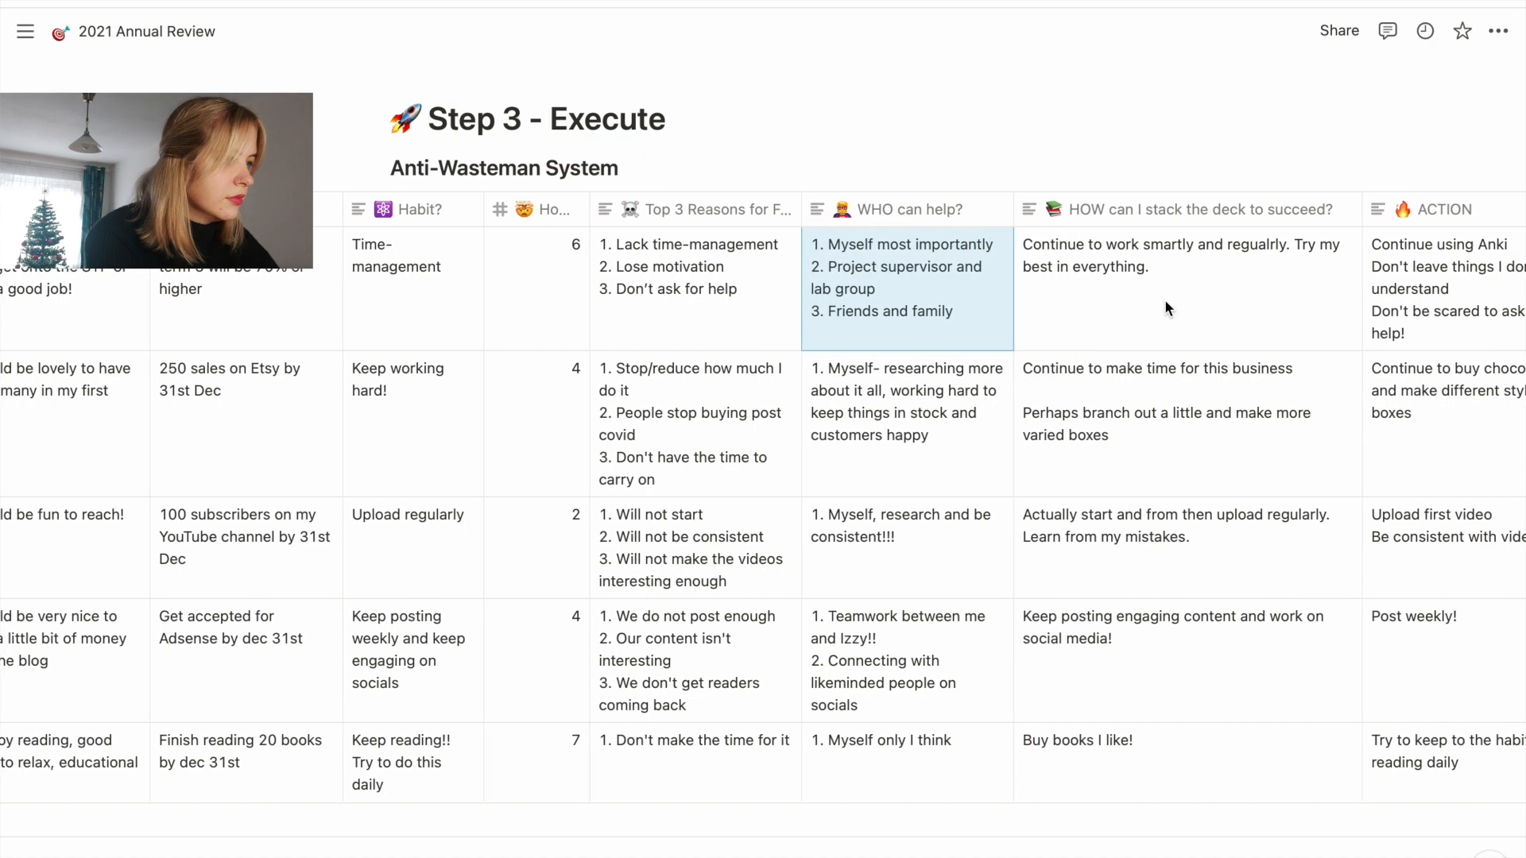
# - Replace the grade goal's HOW can I stack the deck to succeed? text with "Do a bit each day!"
pyautogui.hscroll(3, 1165, 299)
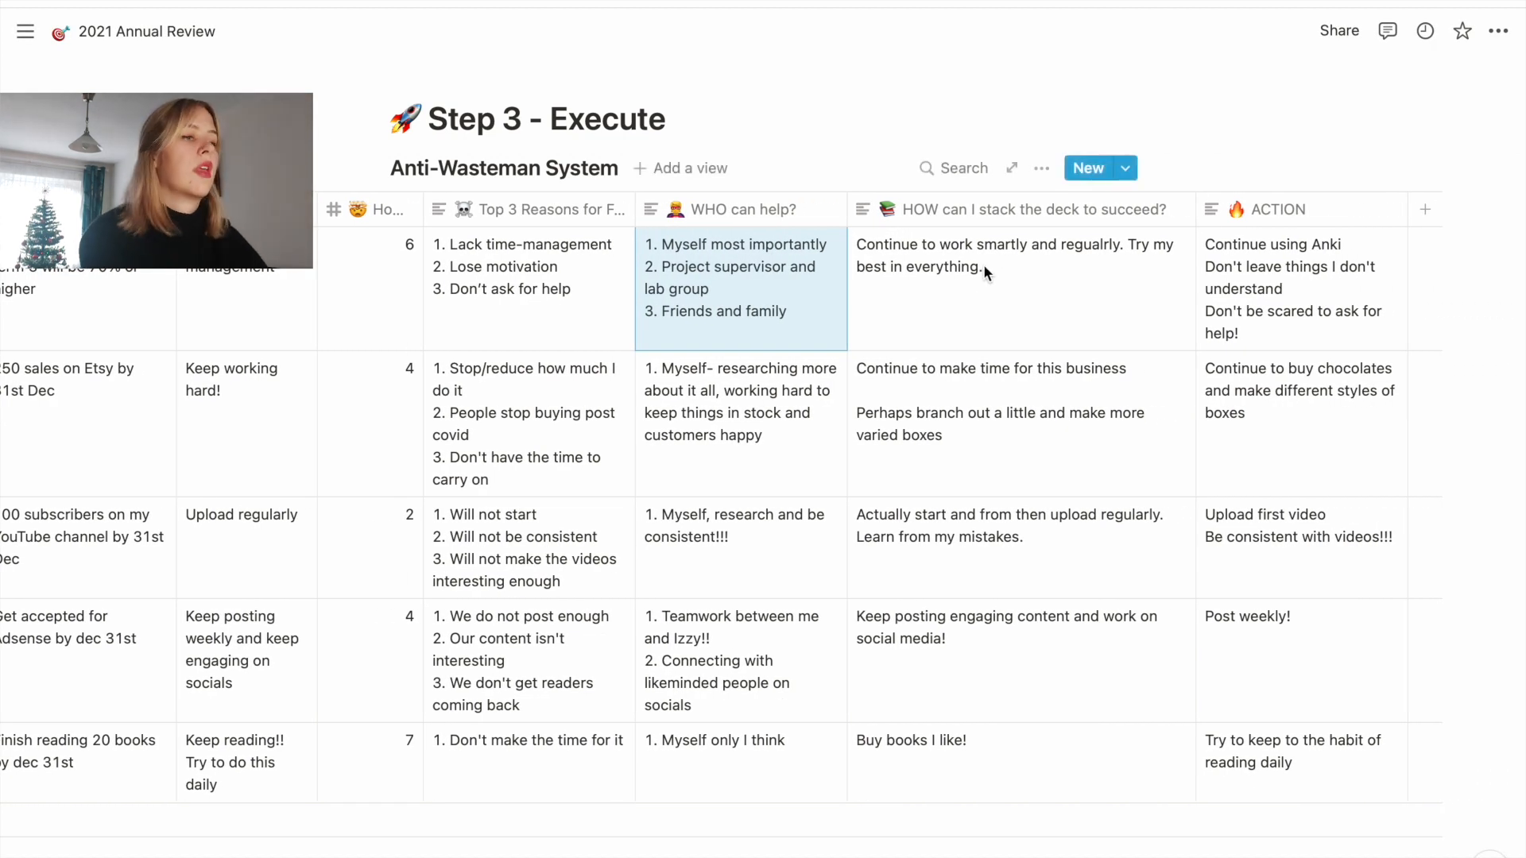
pyautogui.click(988, 265)
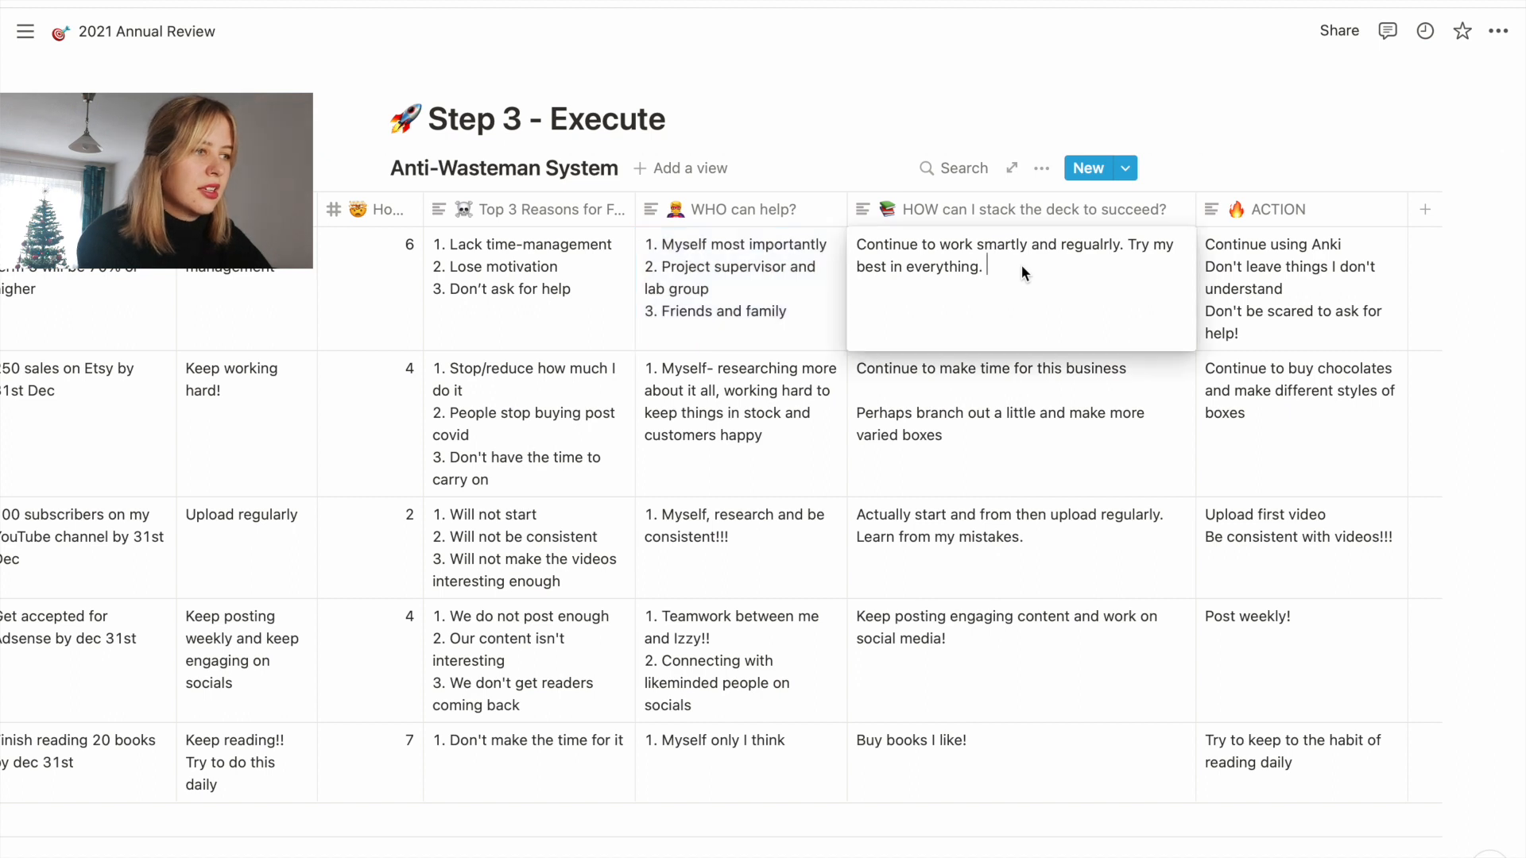
pyautogui.moveTo(1008, 267); pyautogui.dragTo(843, 253)
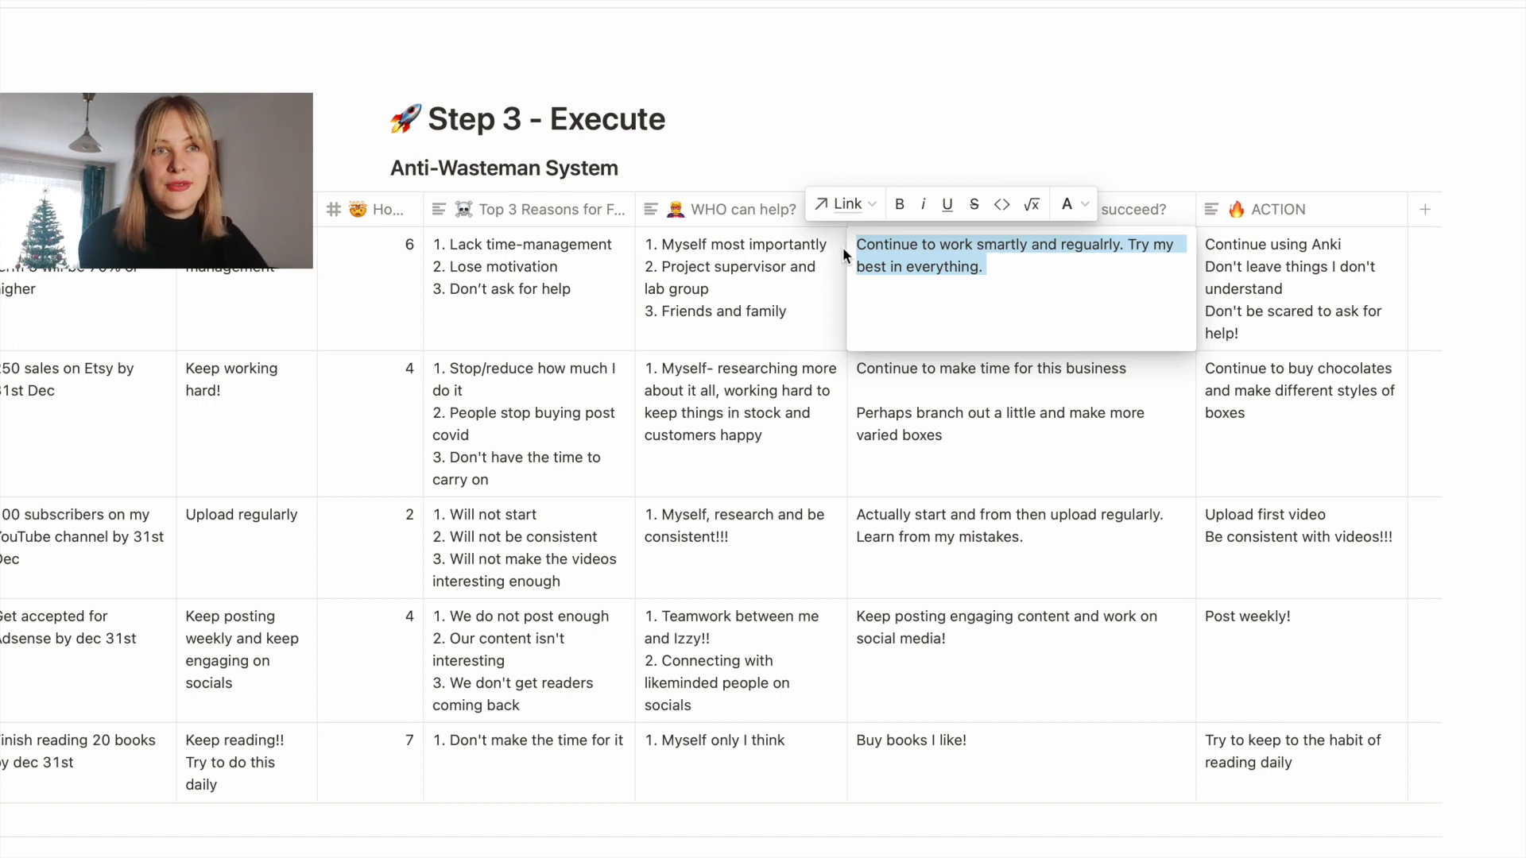
pyautogui.write('Do a bit each ')
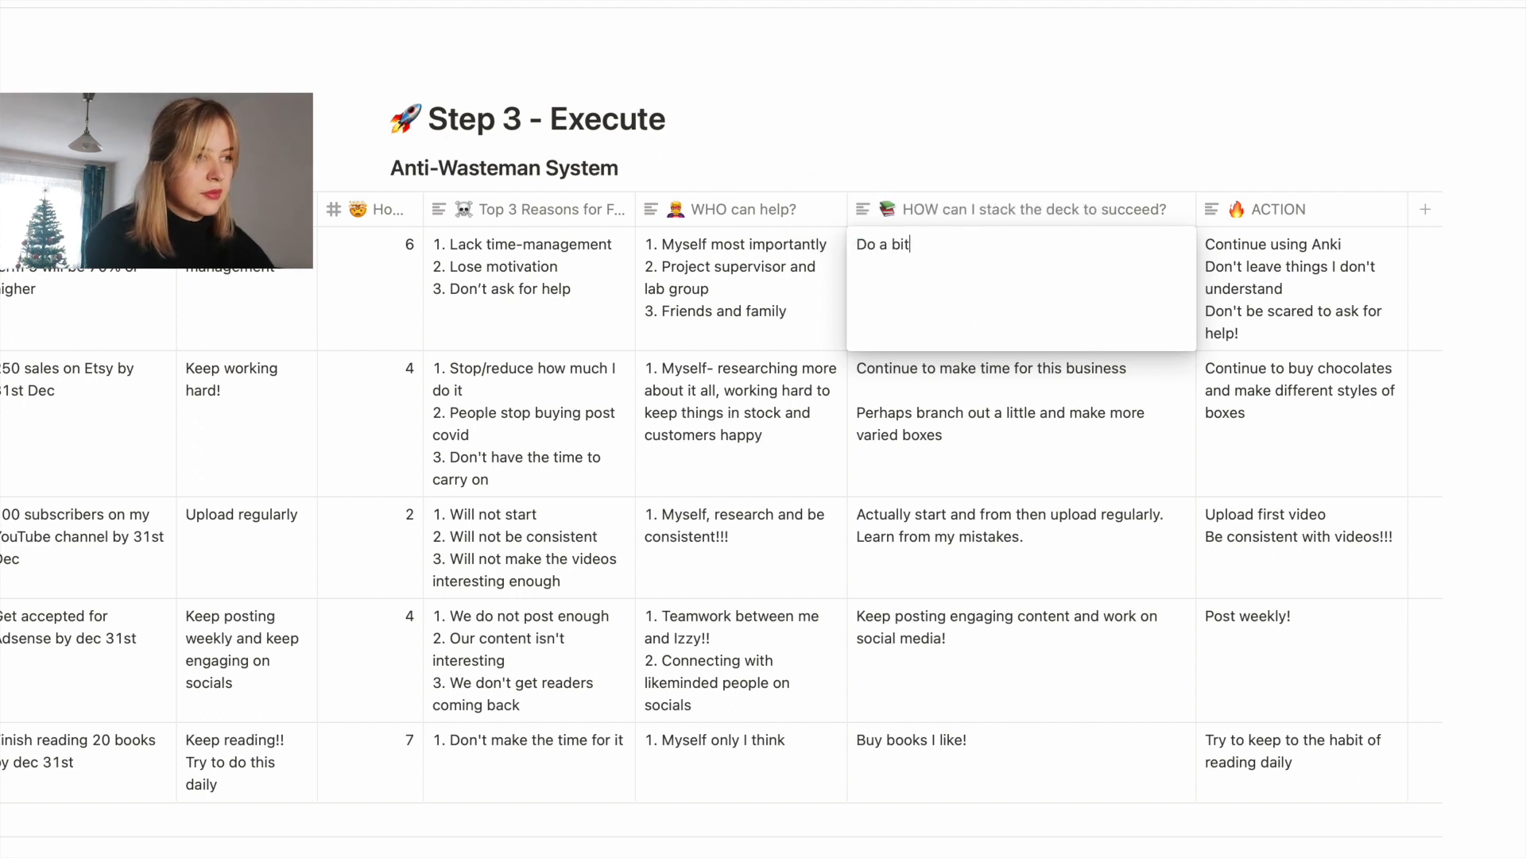
pyautogui.write('day!')
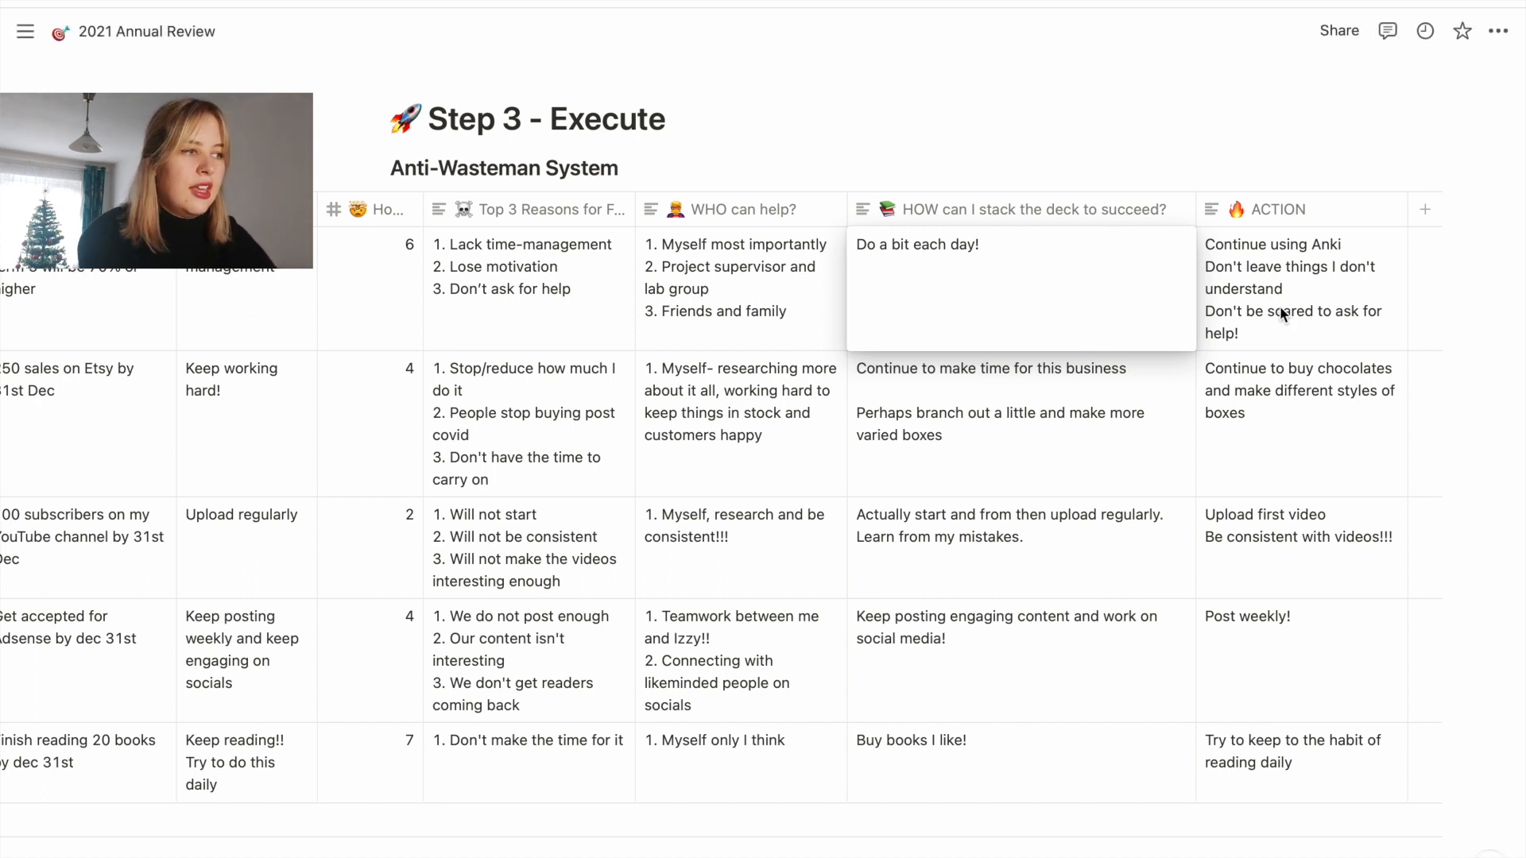
pyautogui.press('Escape')
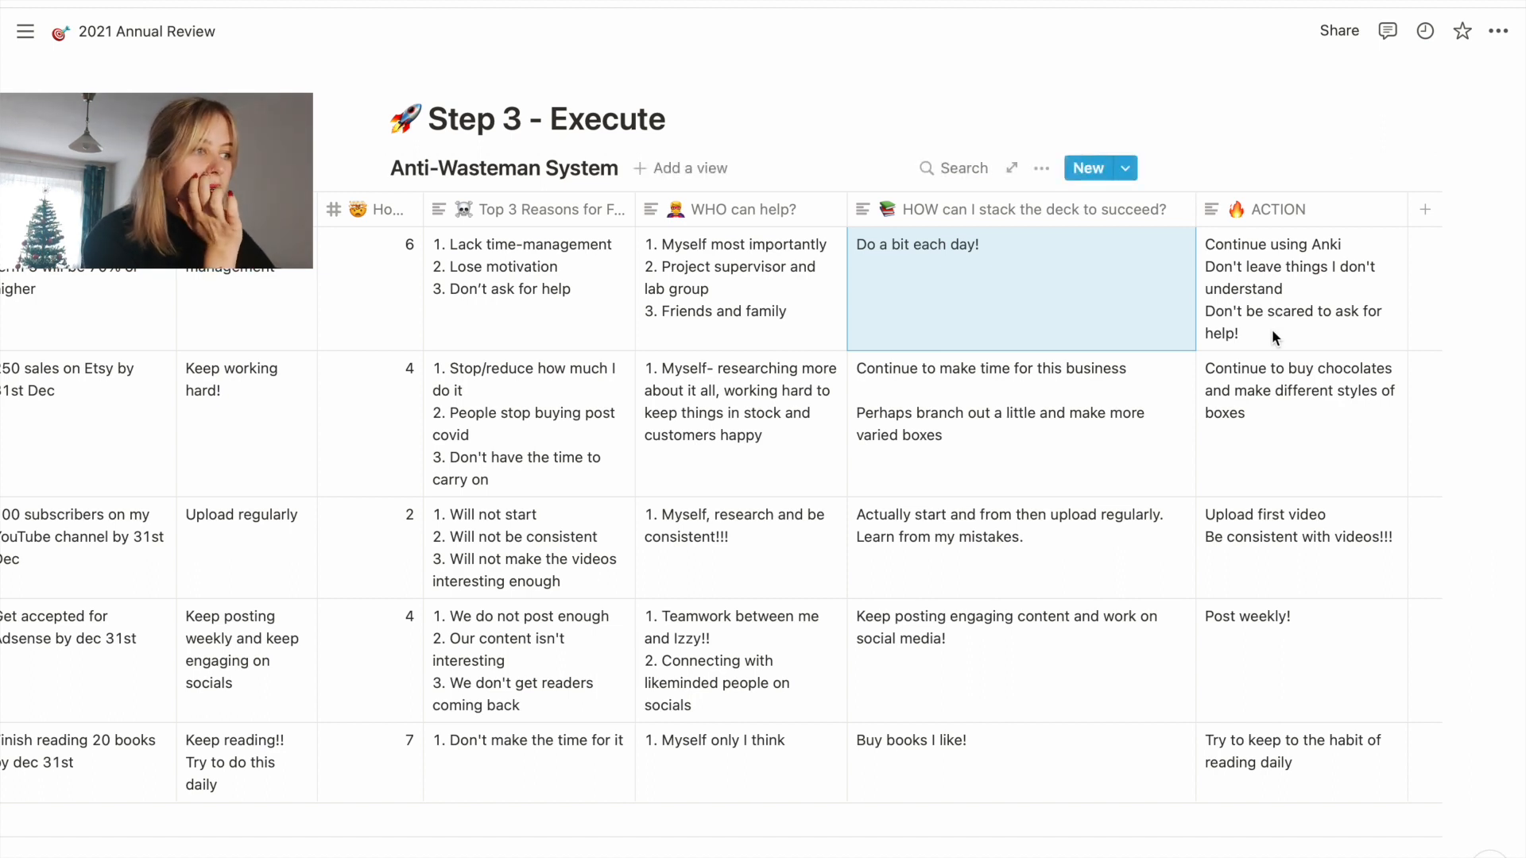
# - Remove the Anki and "Don't leave things I don't understand" entries from the grade goal's ACTION, including the leftover blank line
pyautogui.click(1250, 324)
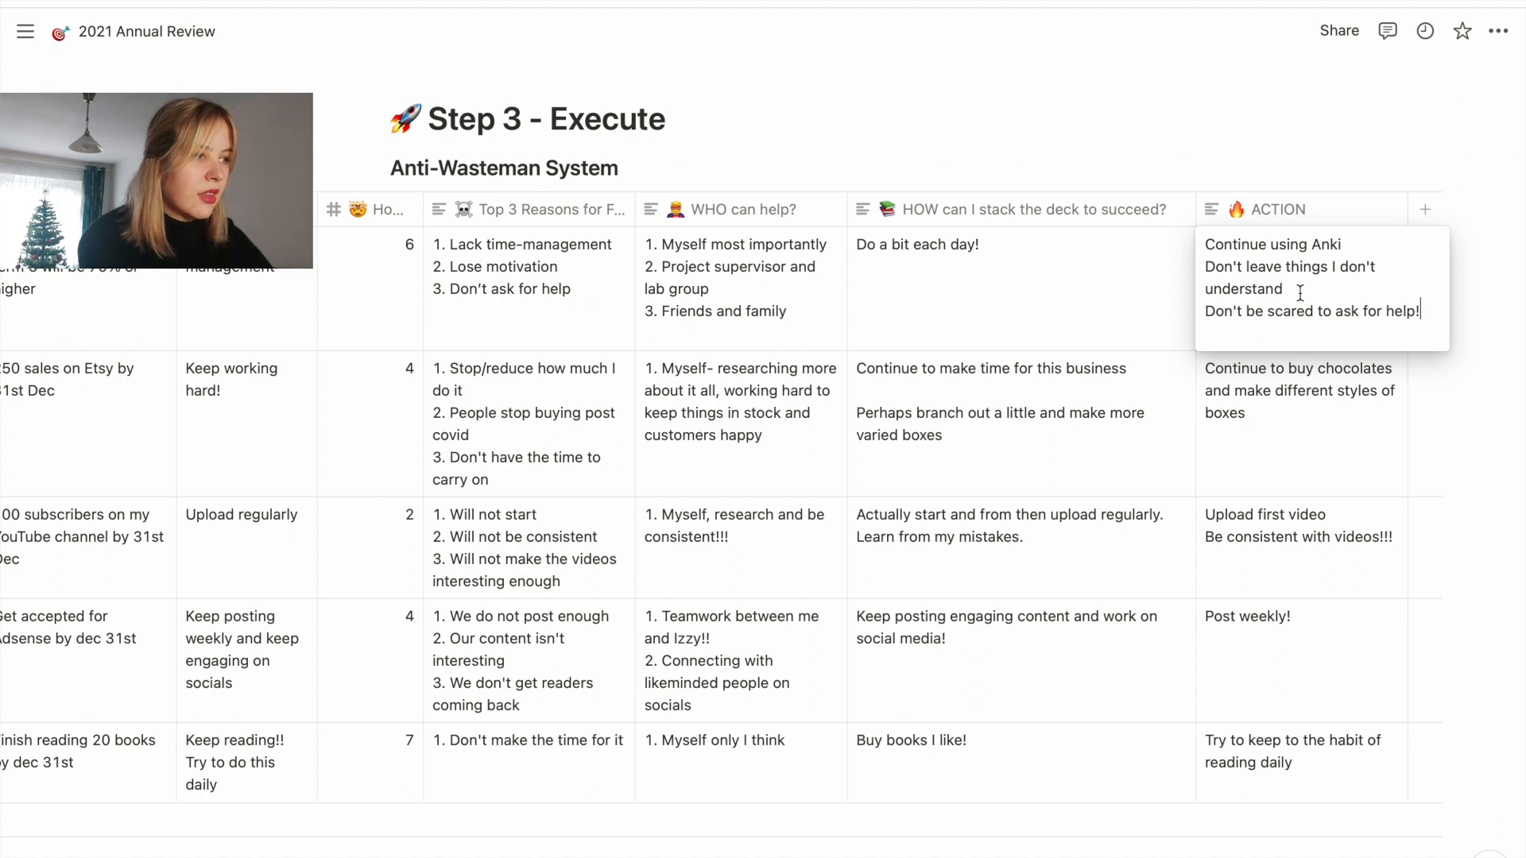
pyautogui.moveTo(1300, 293); pyautogui.dragTo(1191, 241)
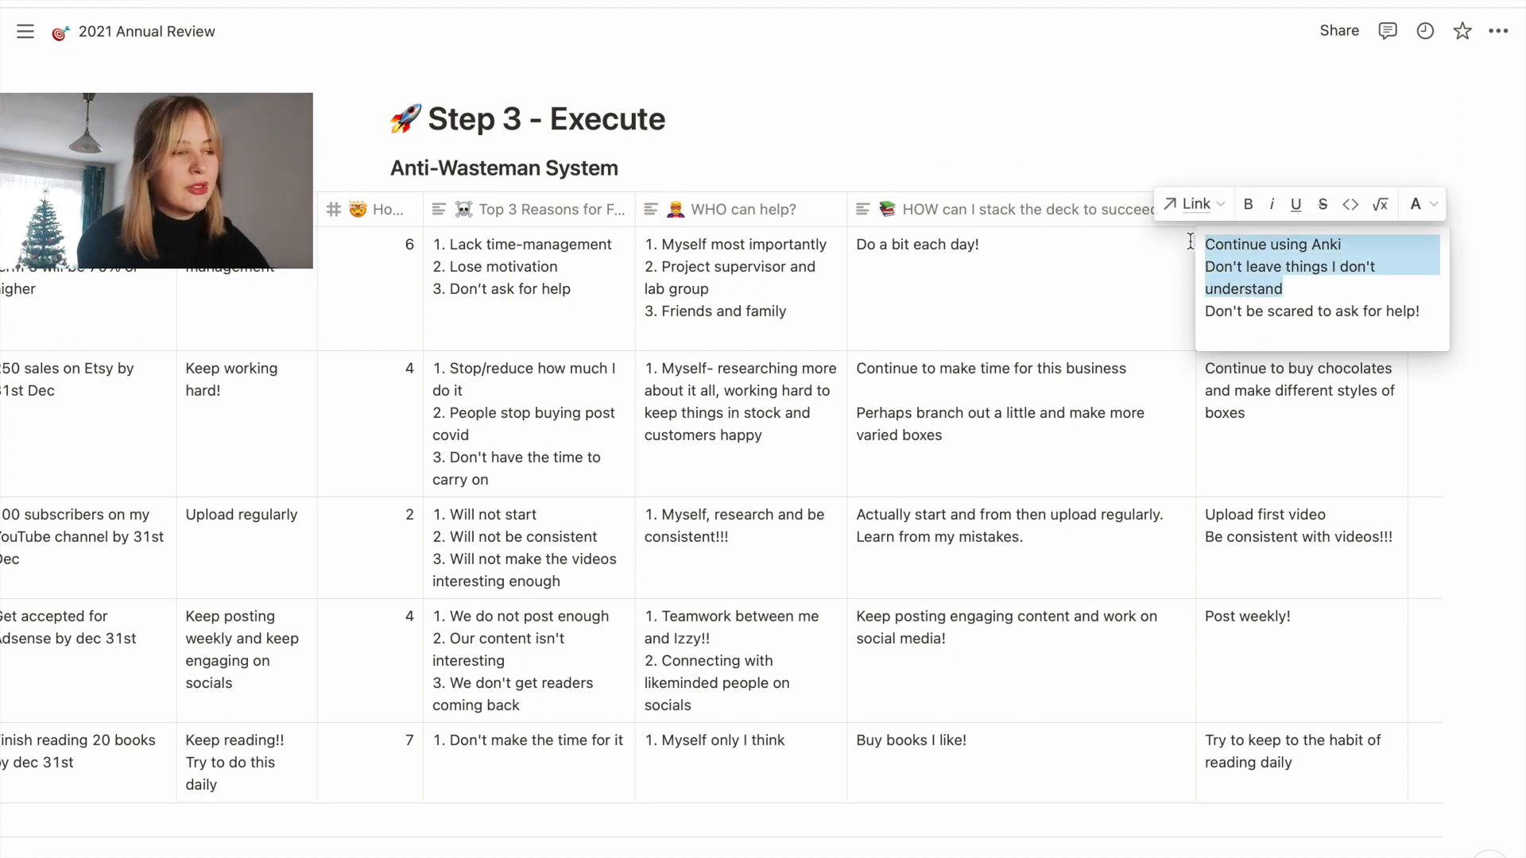
pyautogui.press('BackSpace')
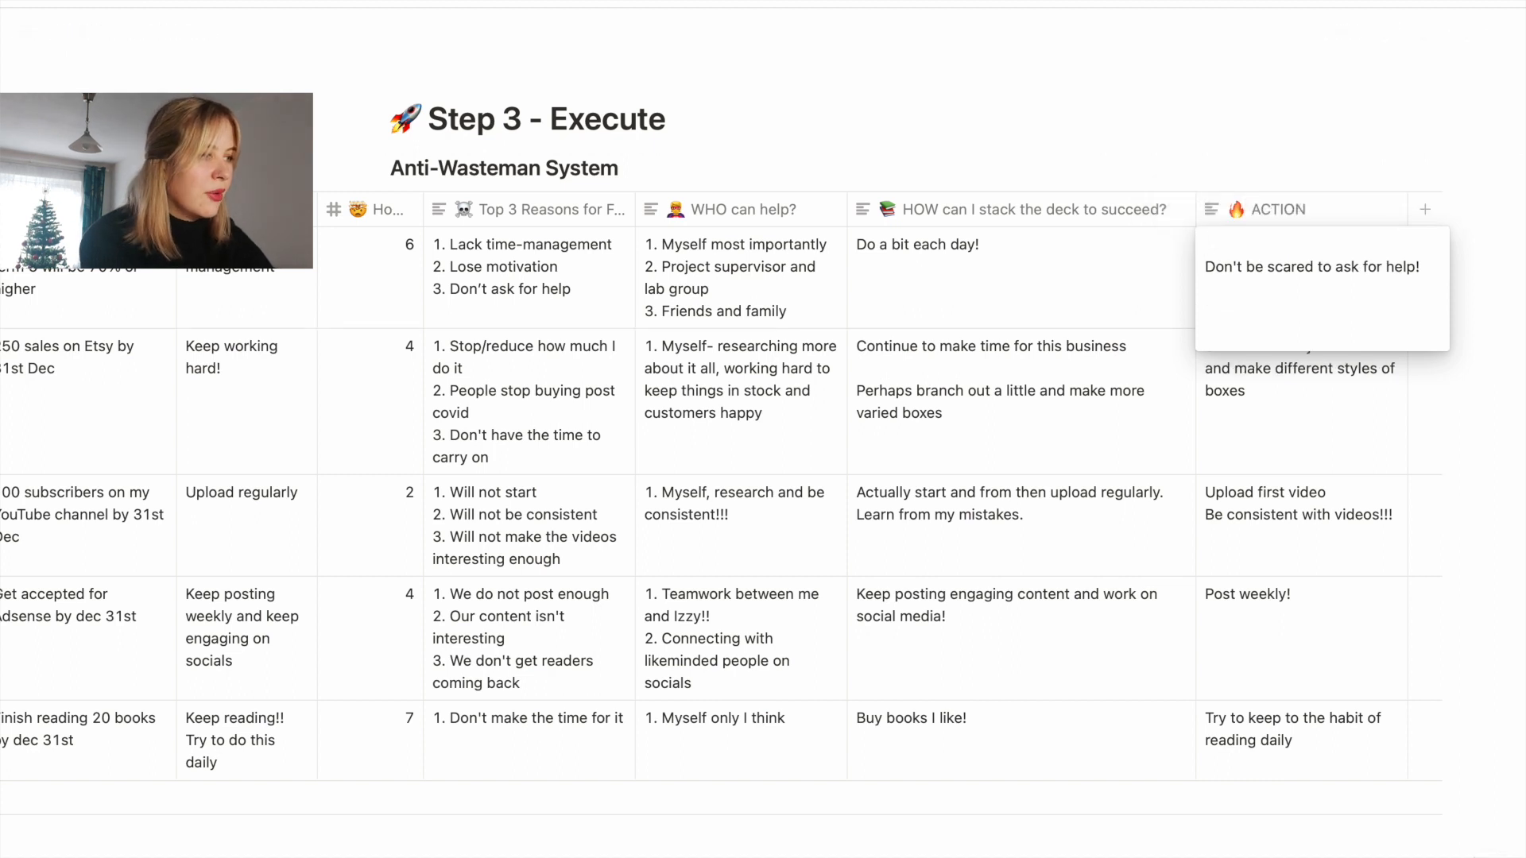
pyautogui.press('Delete')
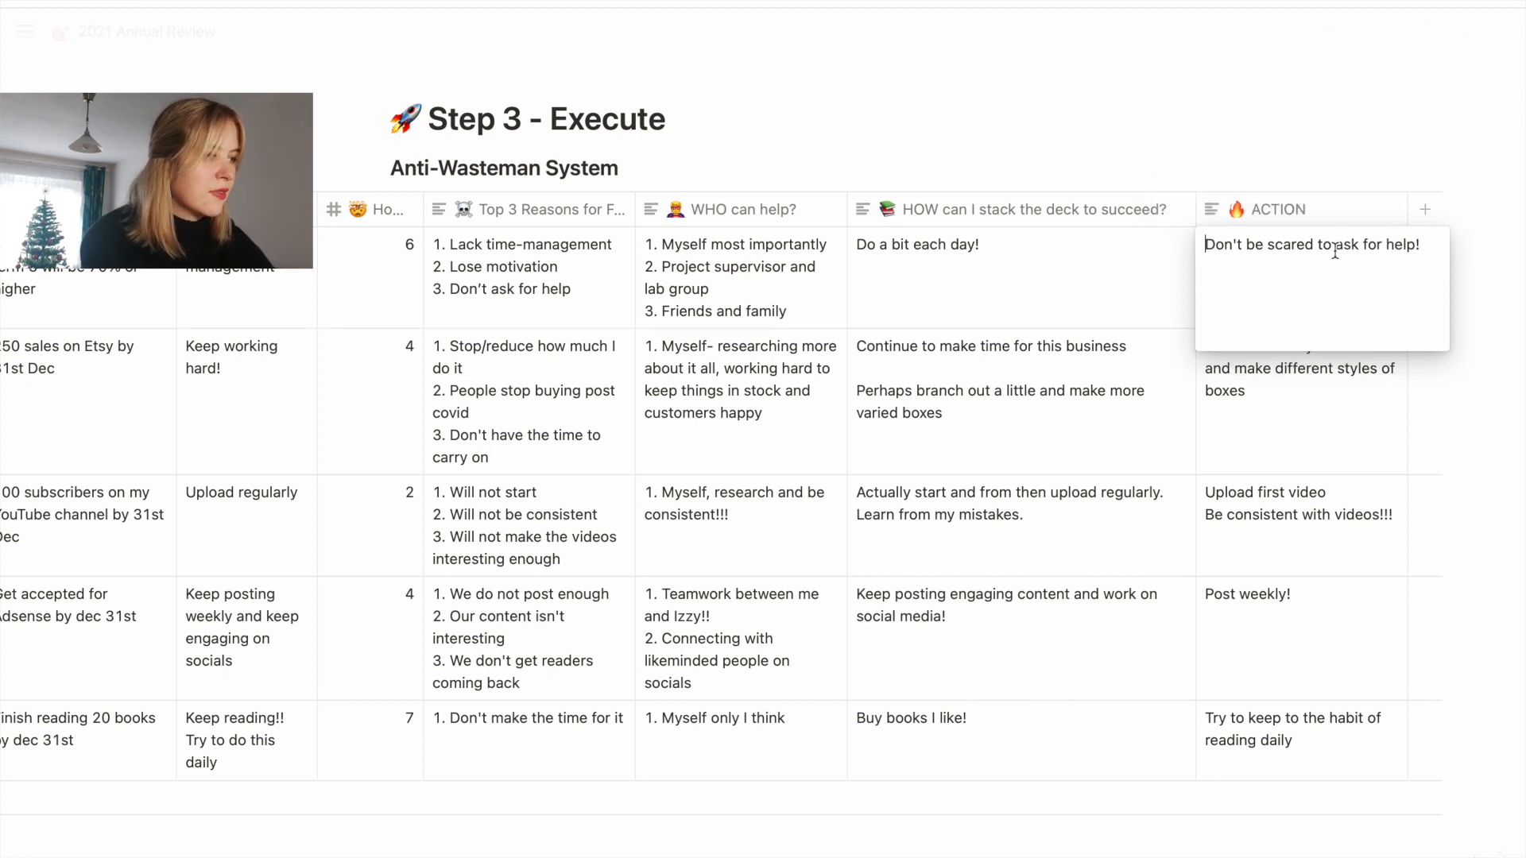
# - Add "Work on my thesis little and often" to the grade goal's ACTION, separated from the existing entry by a blank line
pyautogui.press('Return')
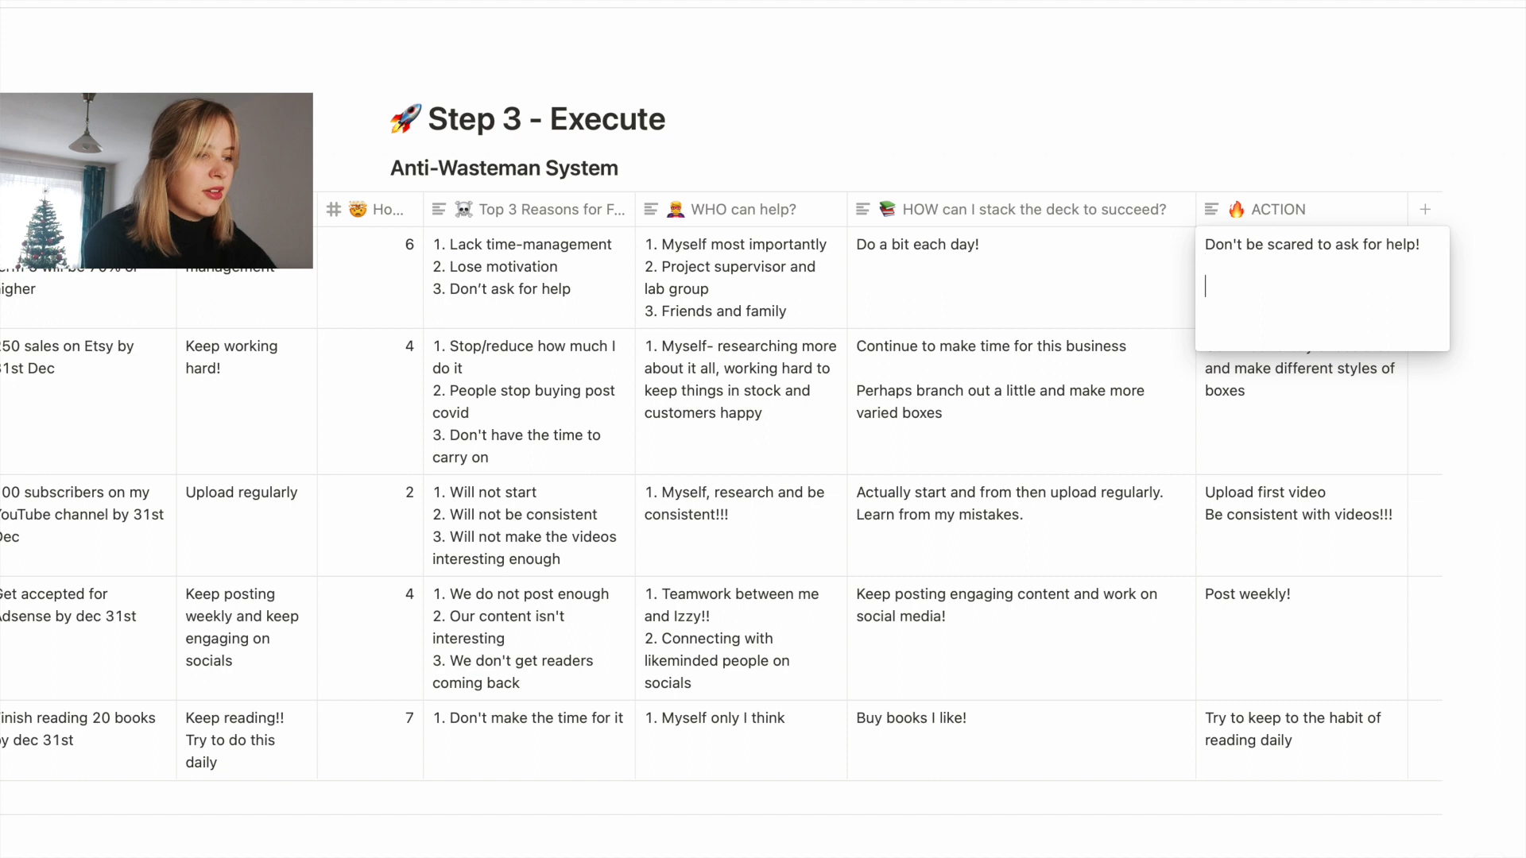
pyautogui.write('Work o')
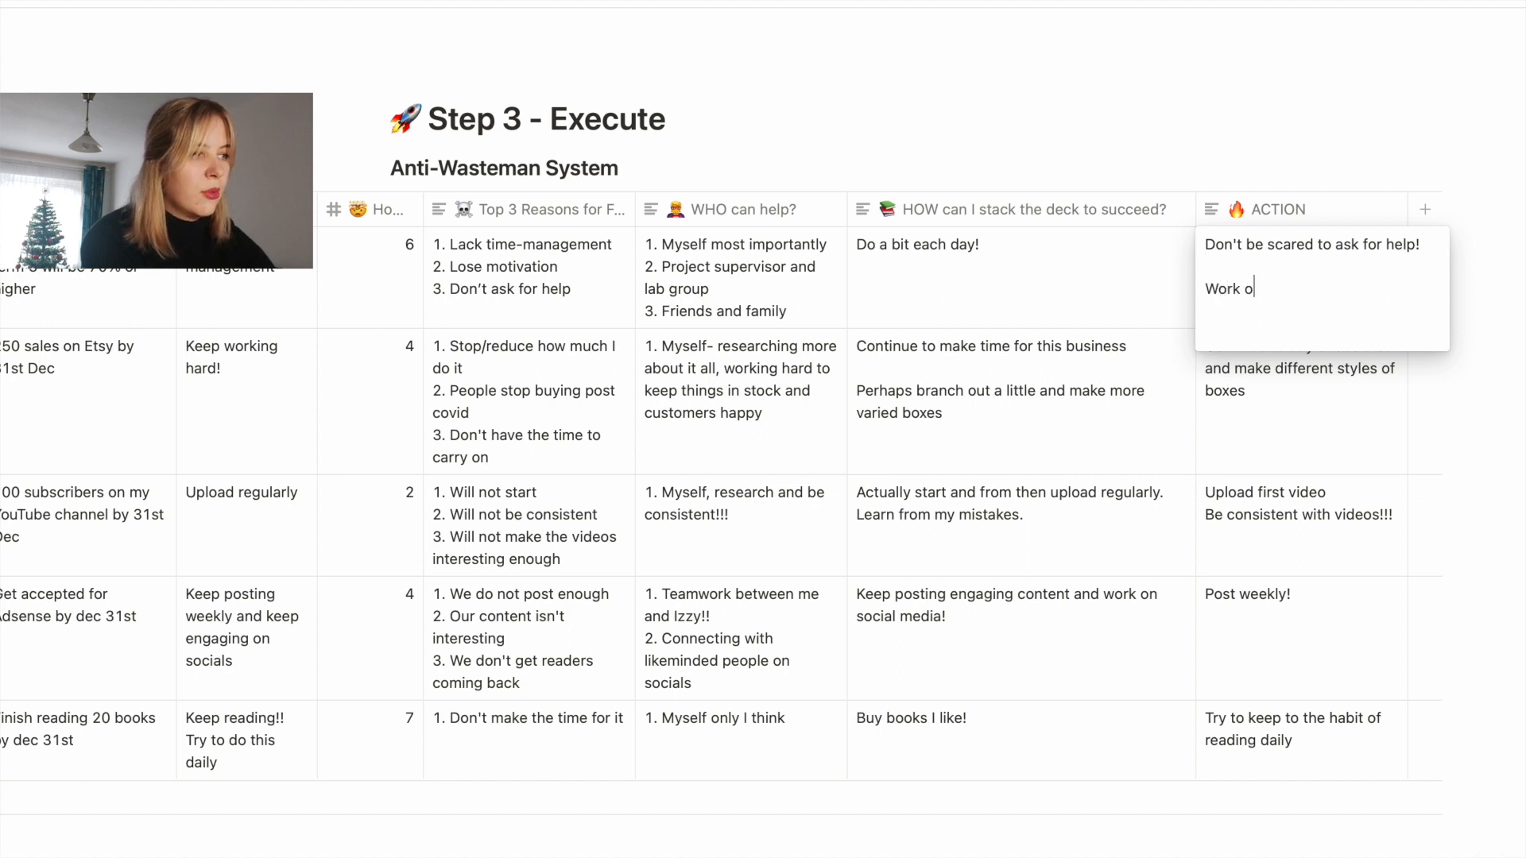
pyautogui.write('n.  my th')
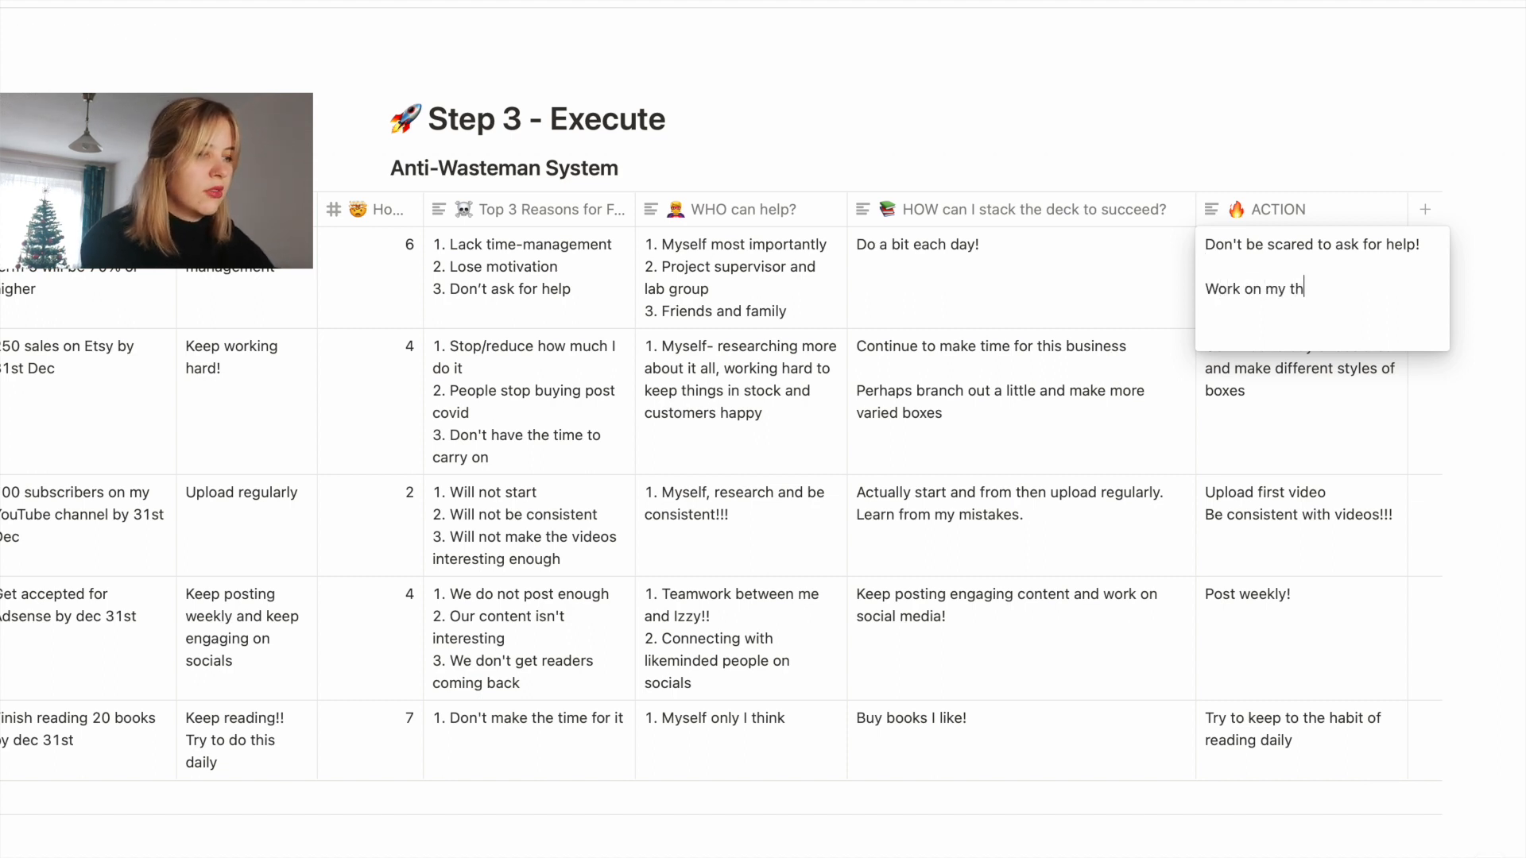
pyautogui.write('esis little and of')
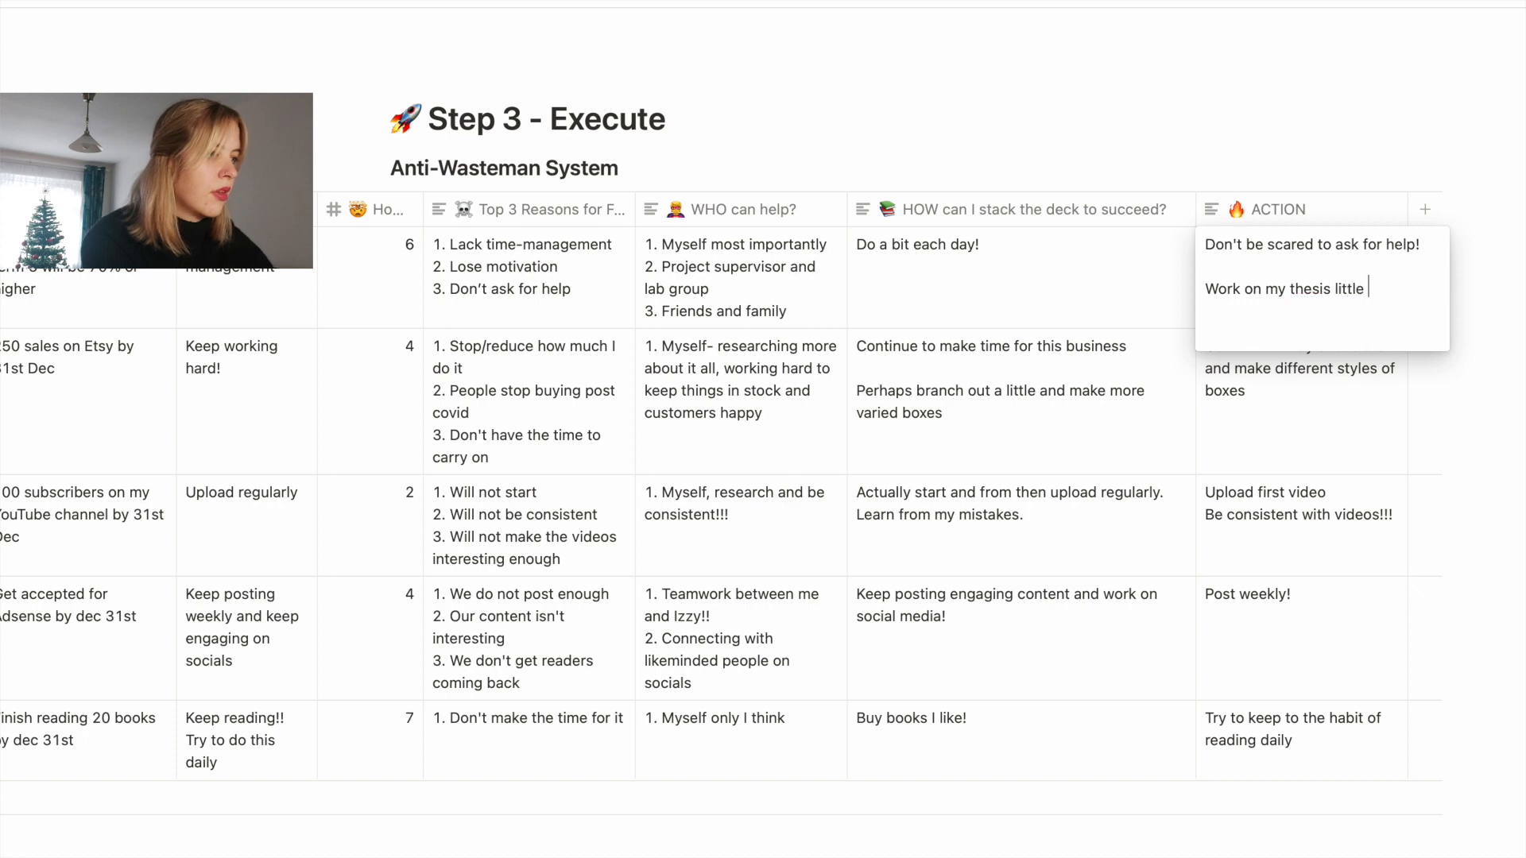
pyautogui.write('ten')
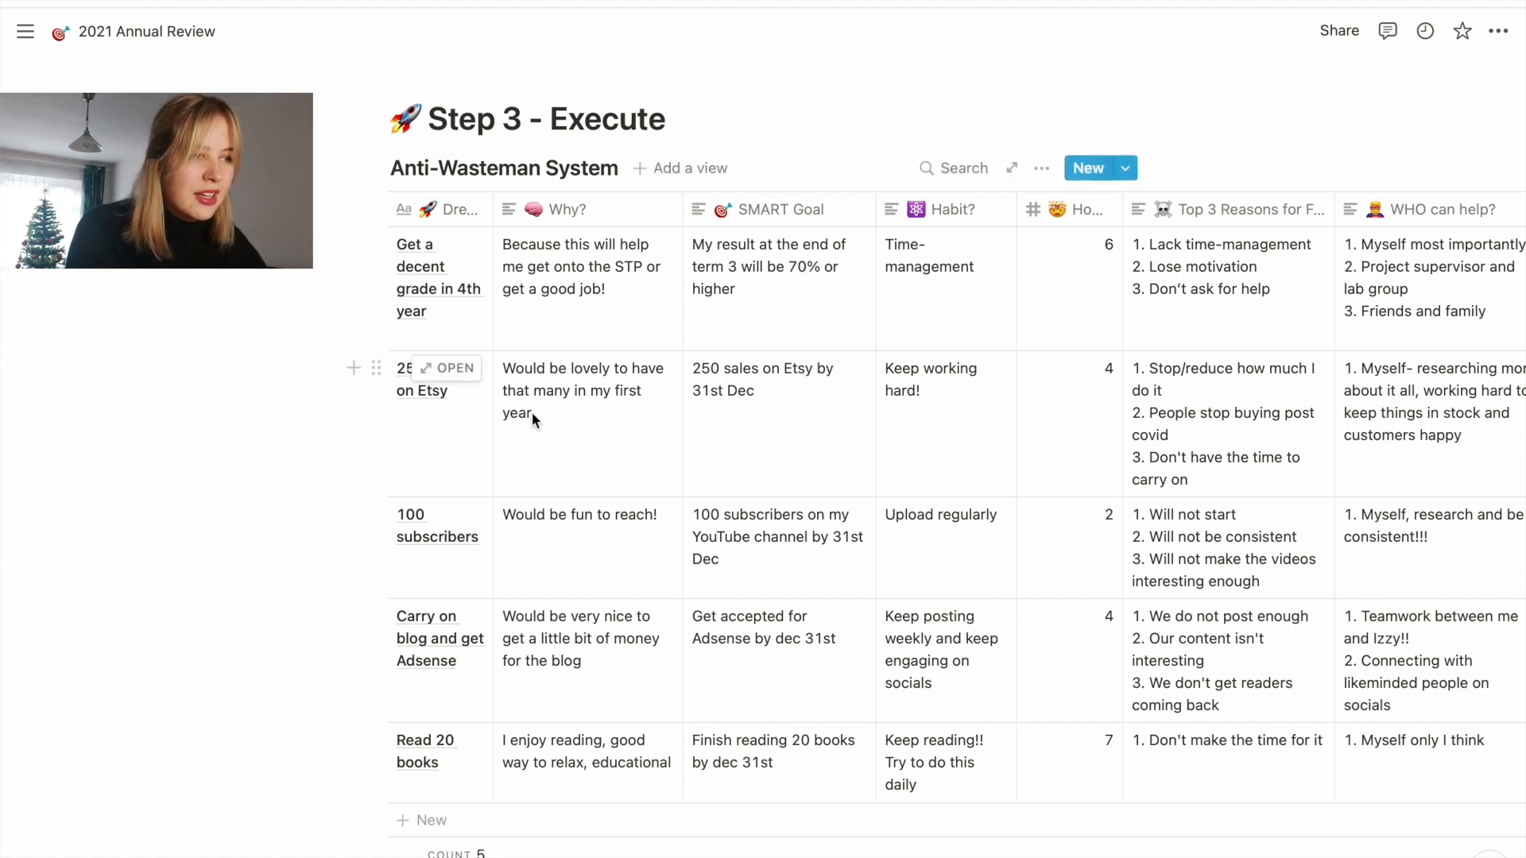
# - Delete the Etsy sales goal's row from the Anti-Wasteman System table
pyautogui.scroll(-2, 389, 412)
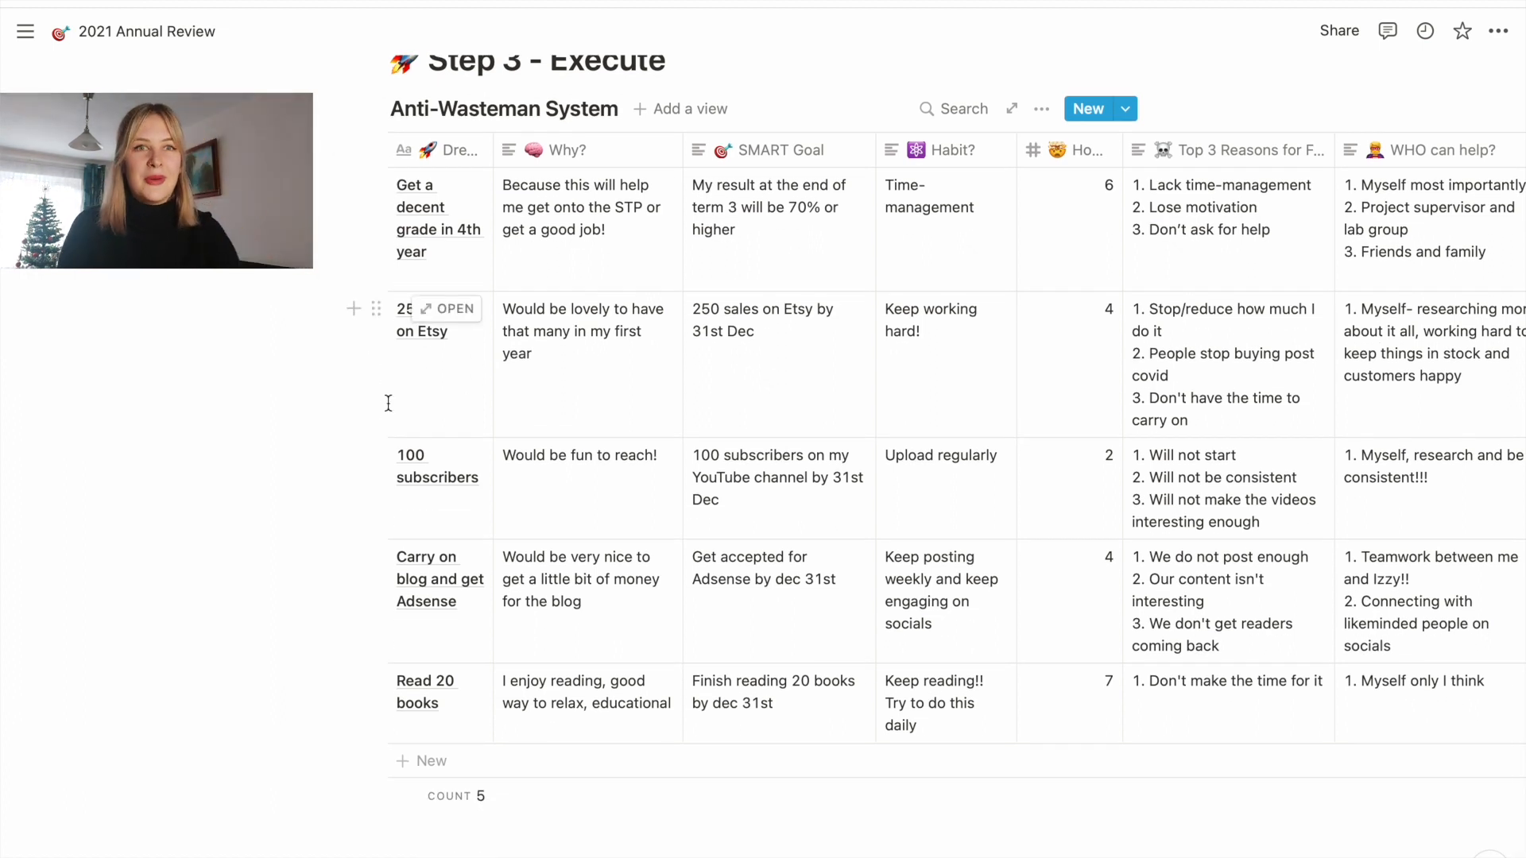
pyautogui.click(375, 309)
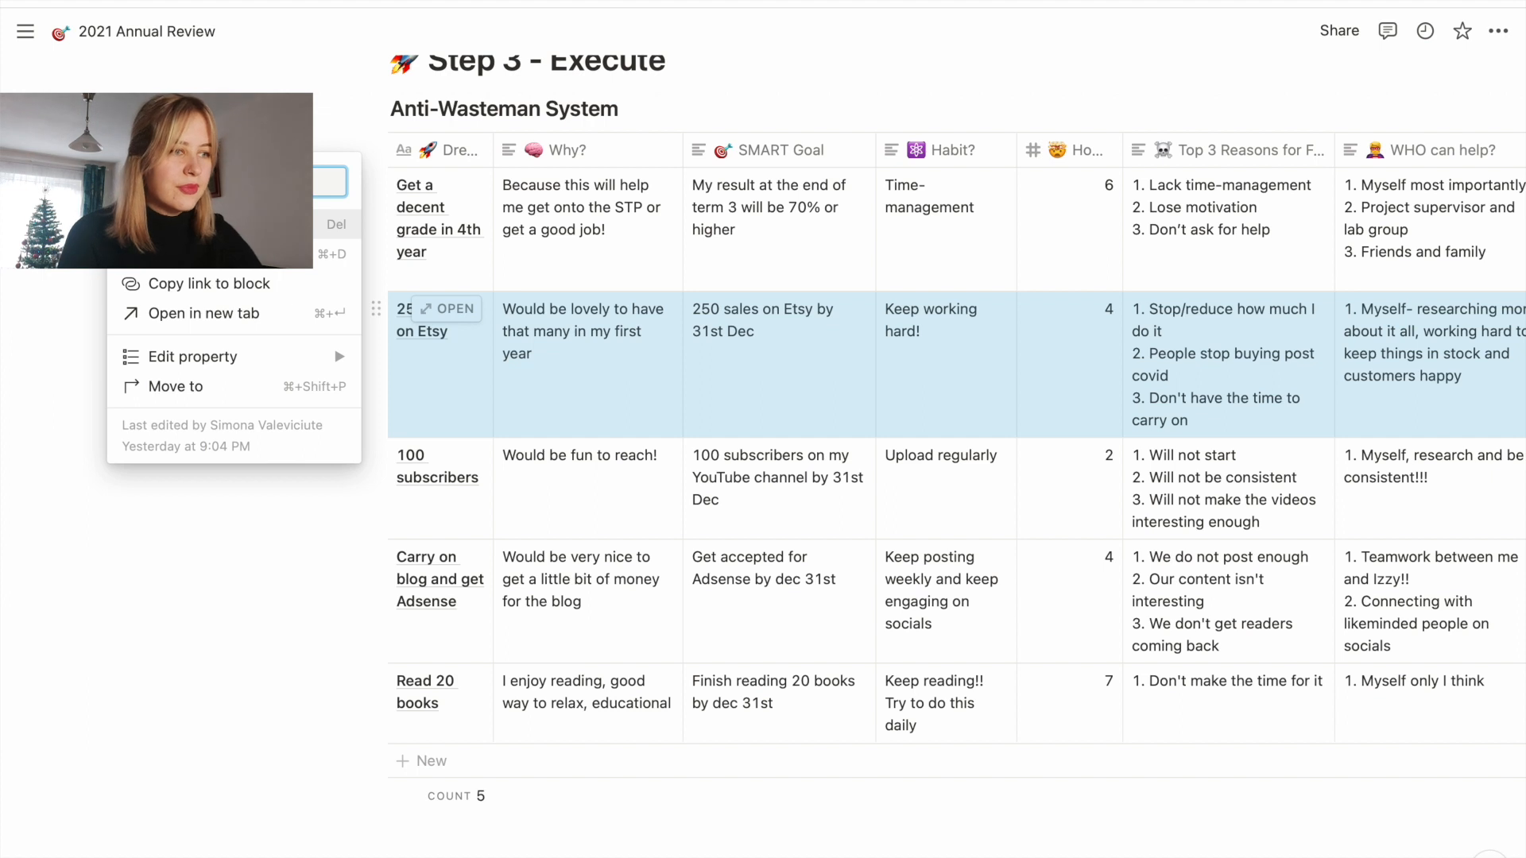
pyautogui.click(199, 224)
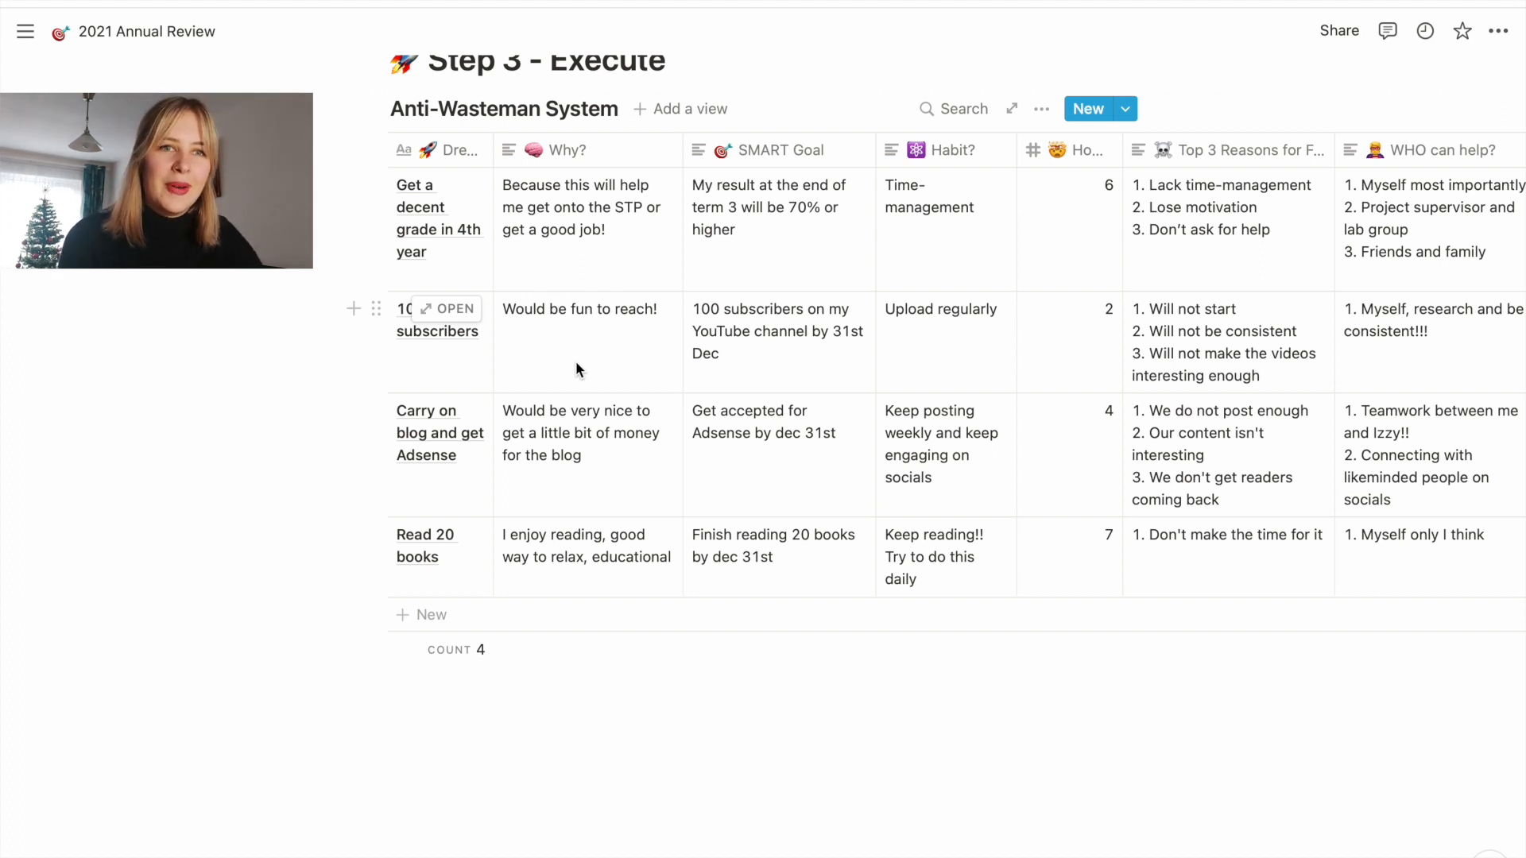
# - Rename the YouTube subscriber goal as "1000 subscribers"
pyautogui.click(419, 337)
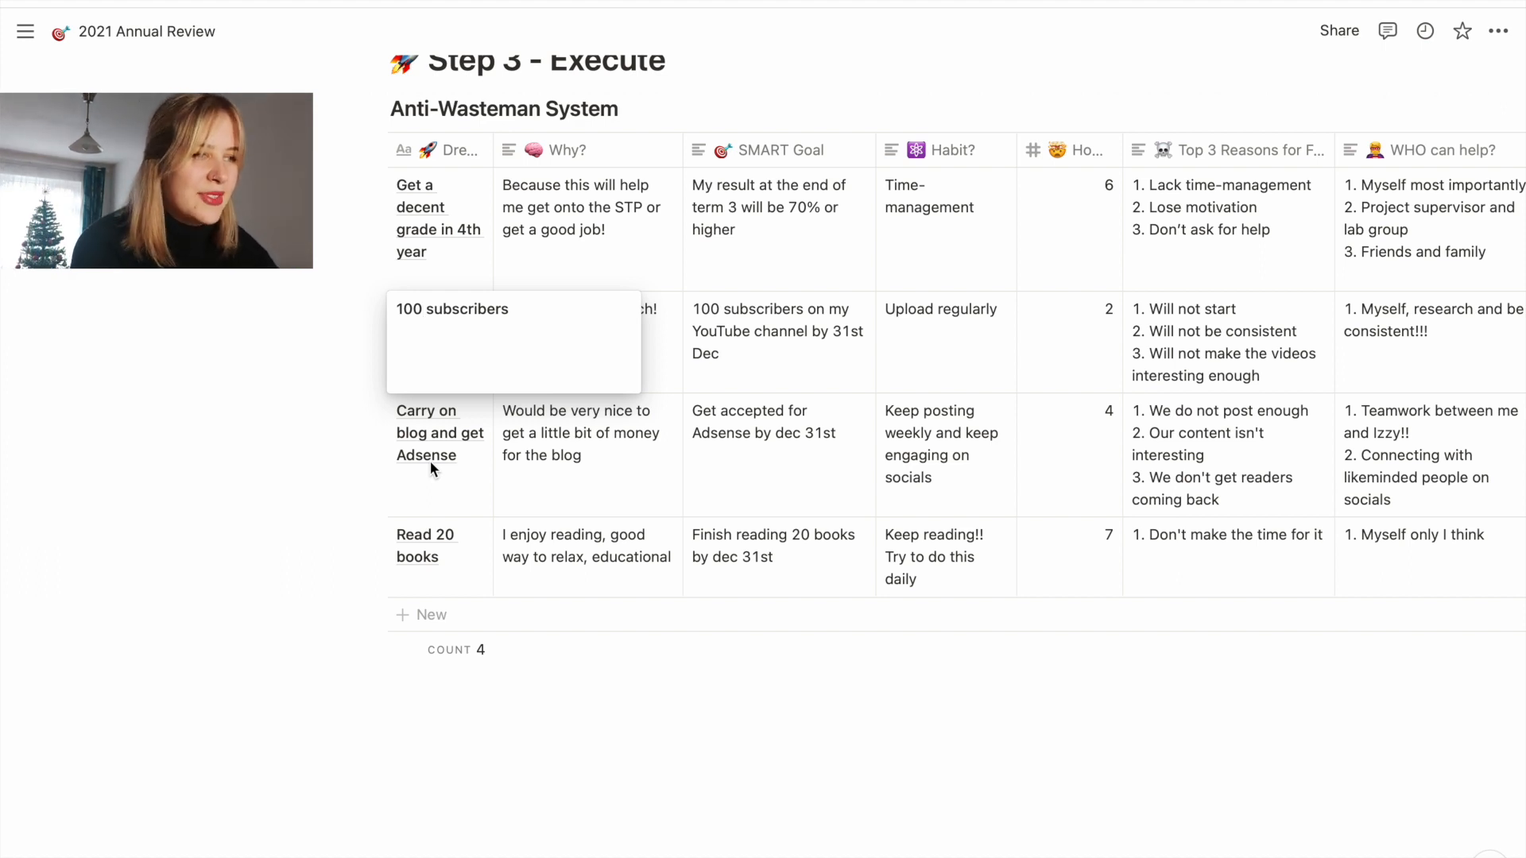
pyautogui.write('0')
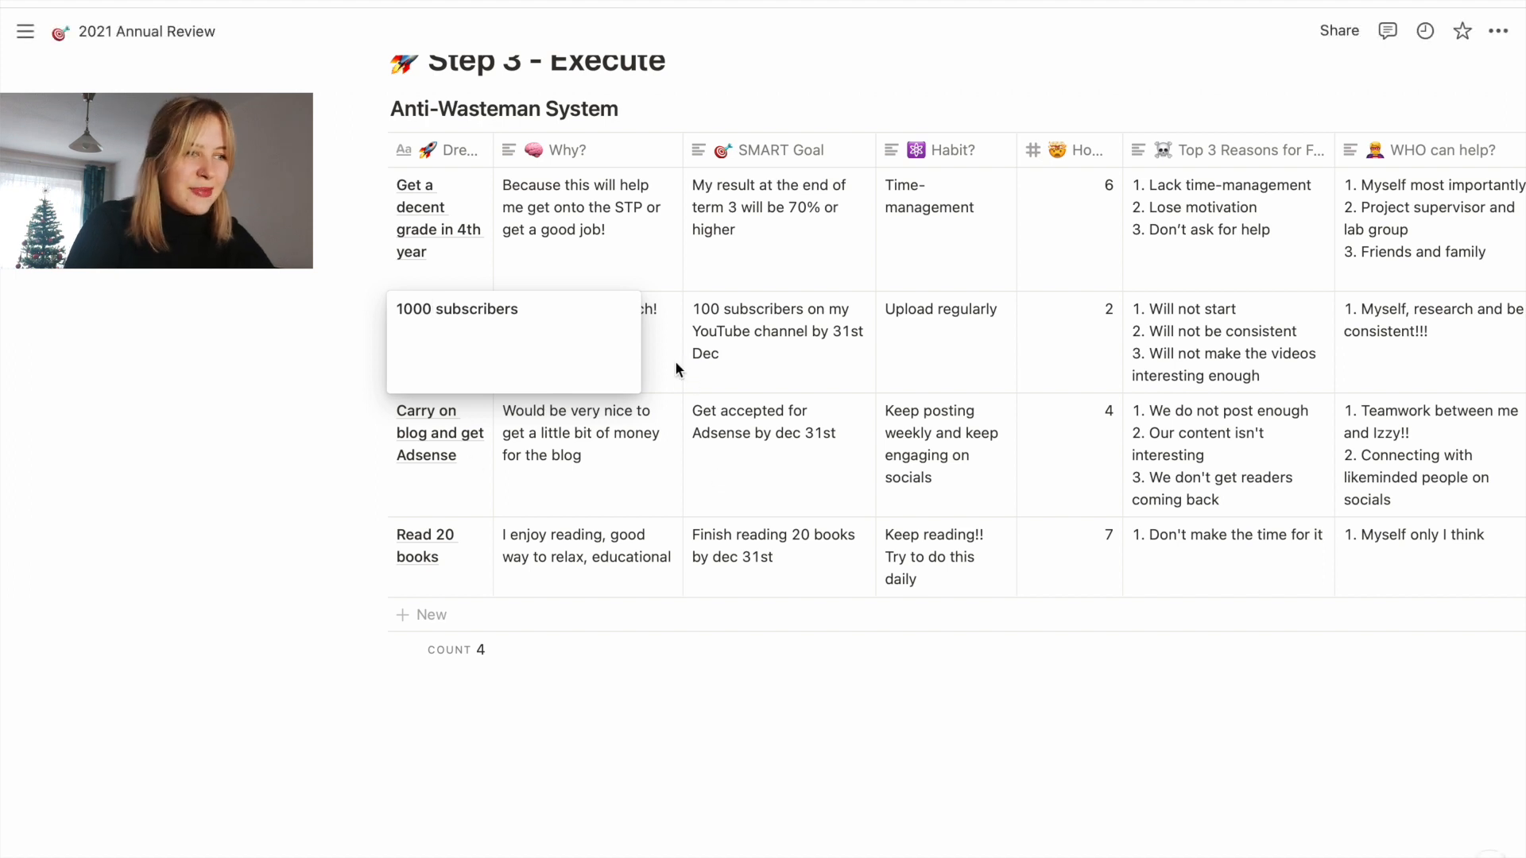
pyautogui.press('Escape')
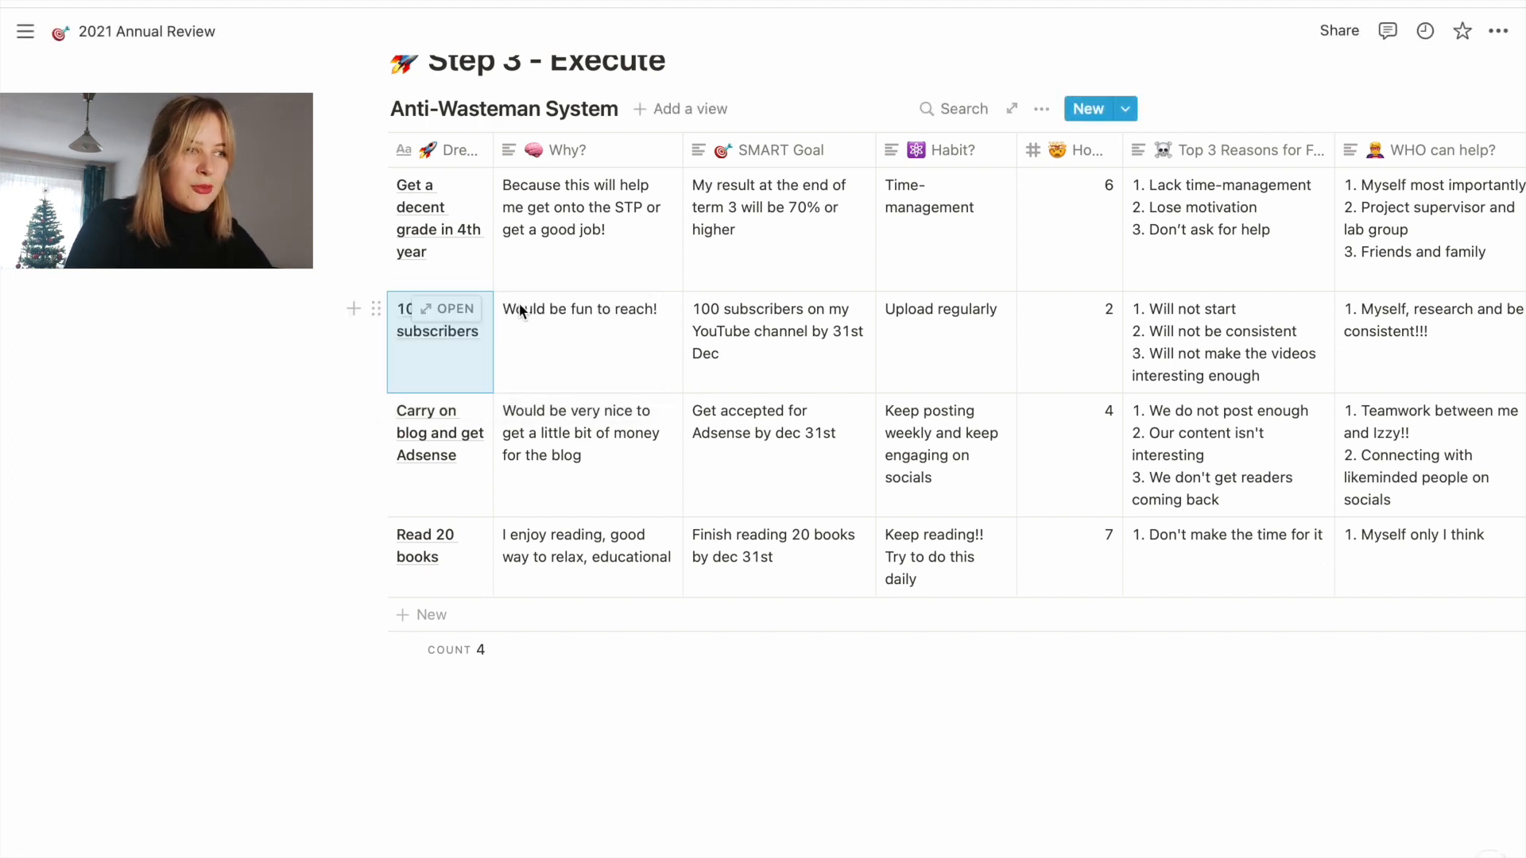
# - Change the subscriber goal's Why? text to "Would be fun to reach and I could get monetised"
pyautogui.click(655, 313)
pyautogui.press('BackSpace')
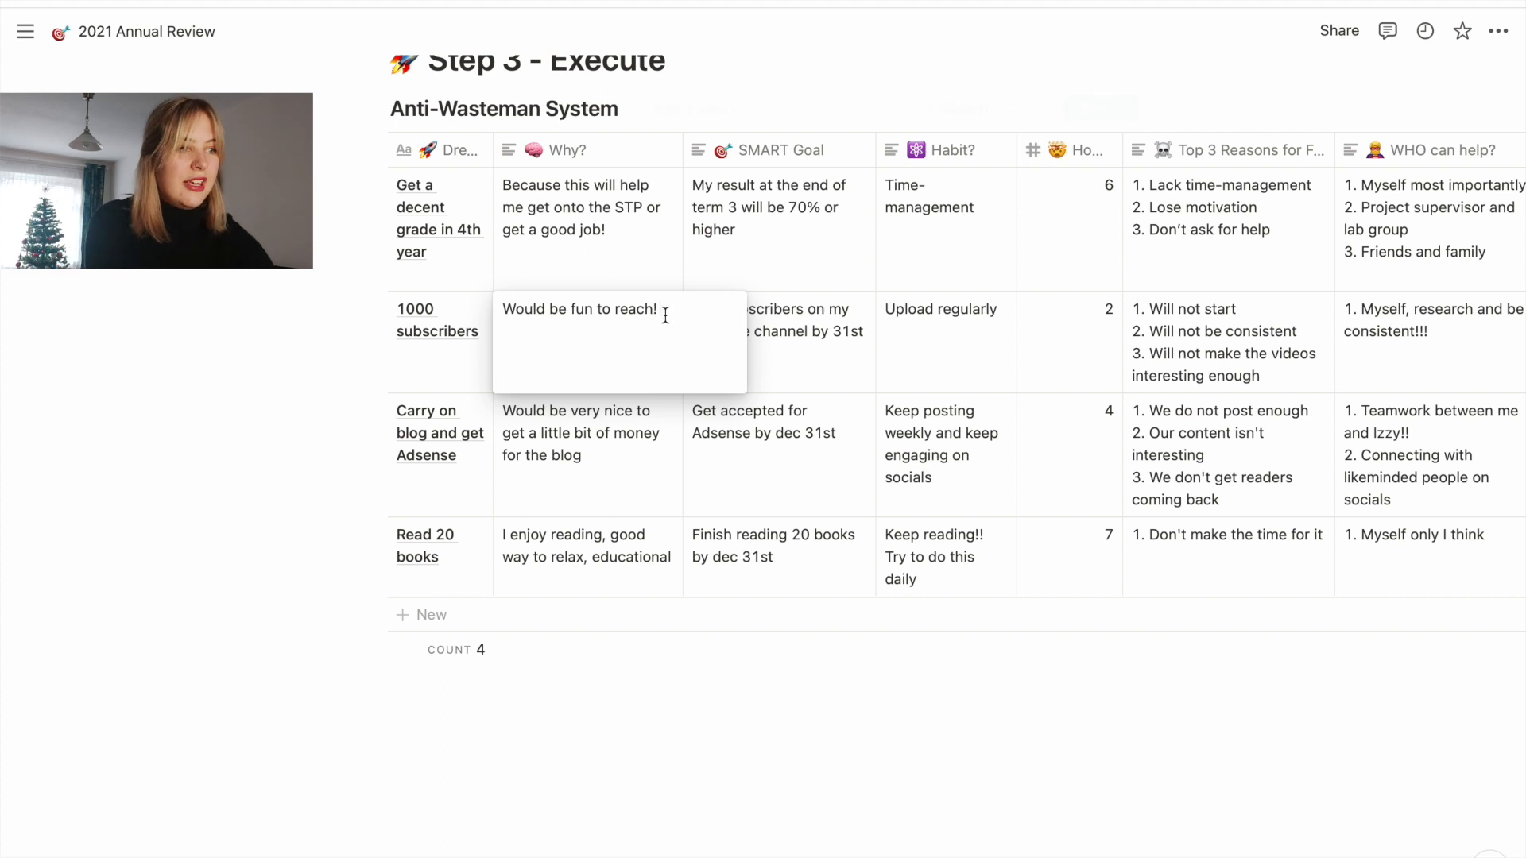
pyautogui.write('and I could ')
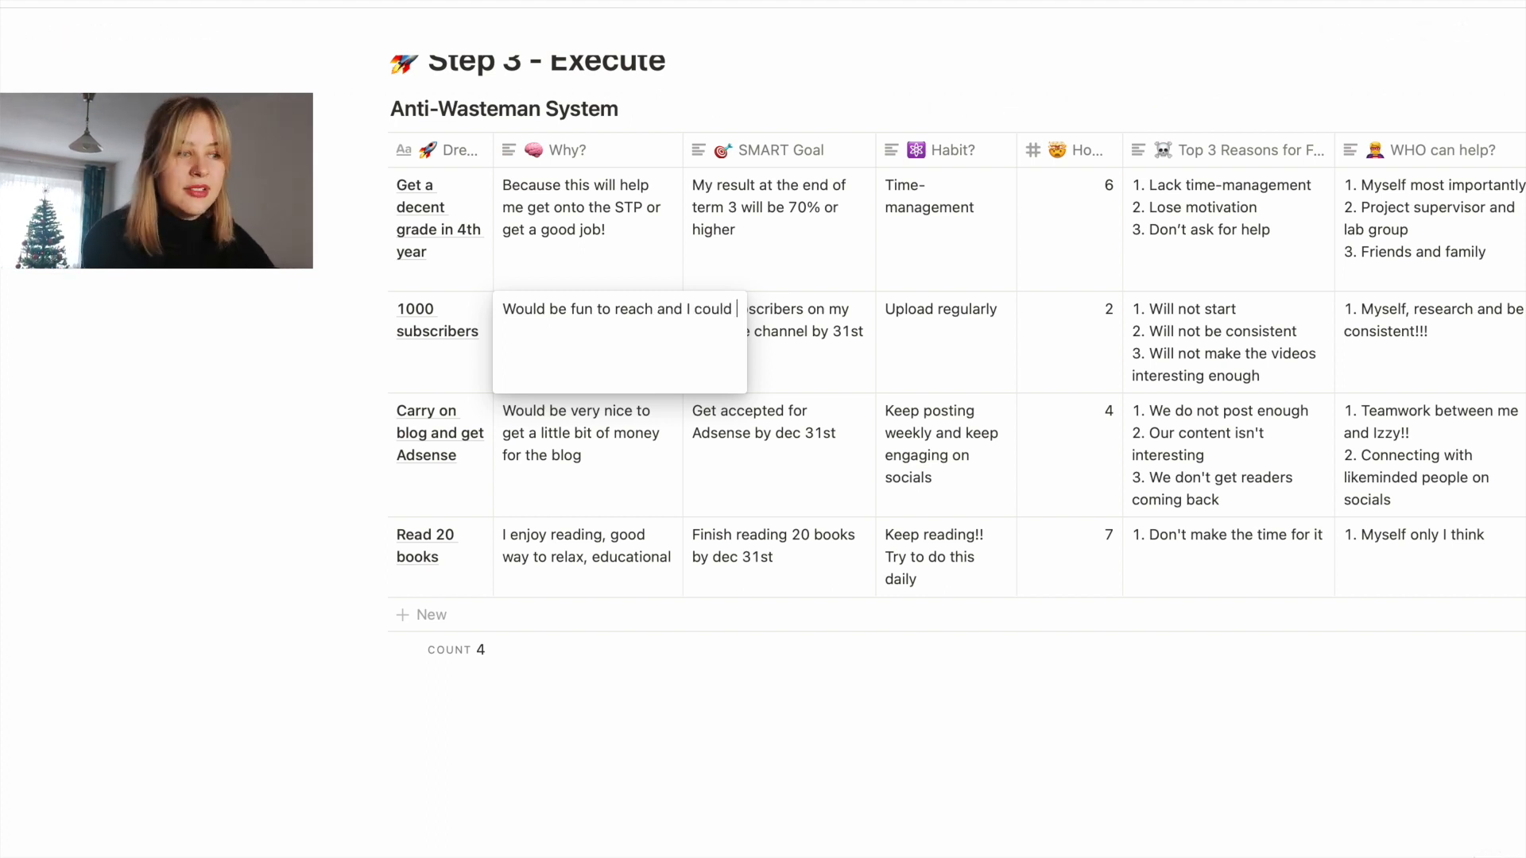
pyautogui.write('get monetised')
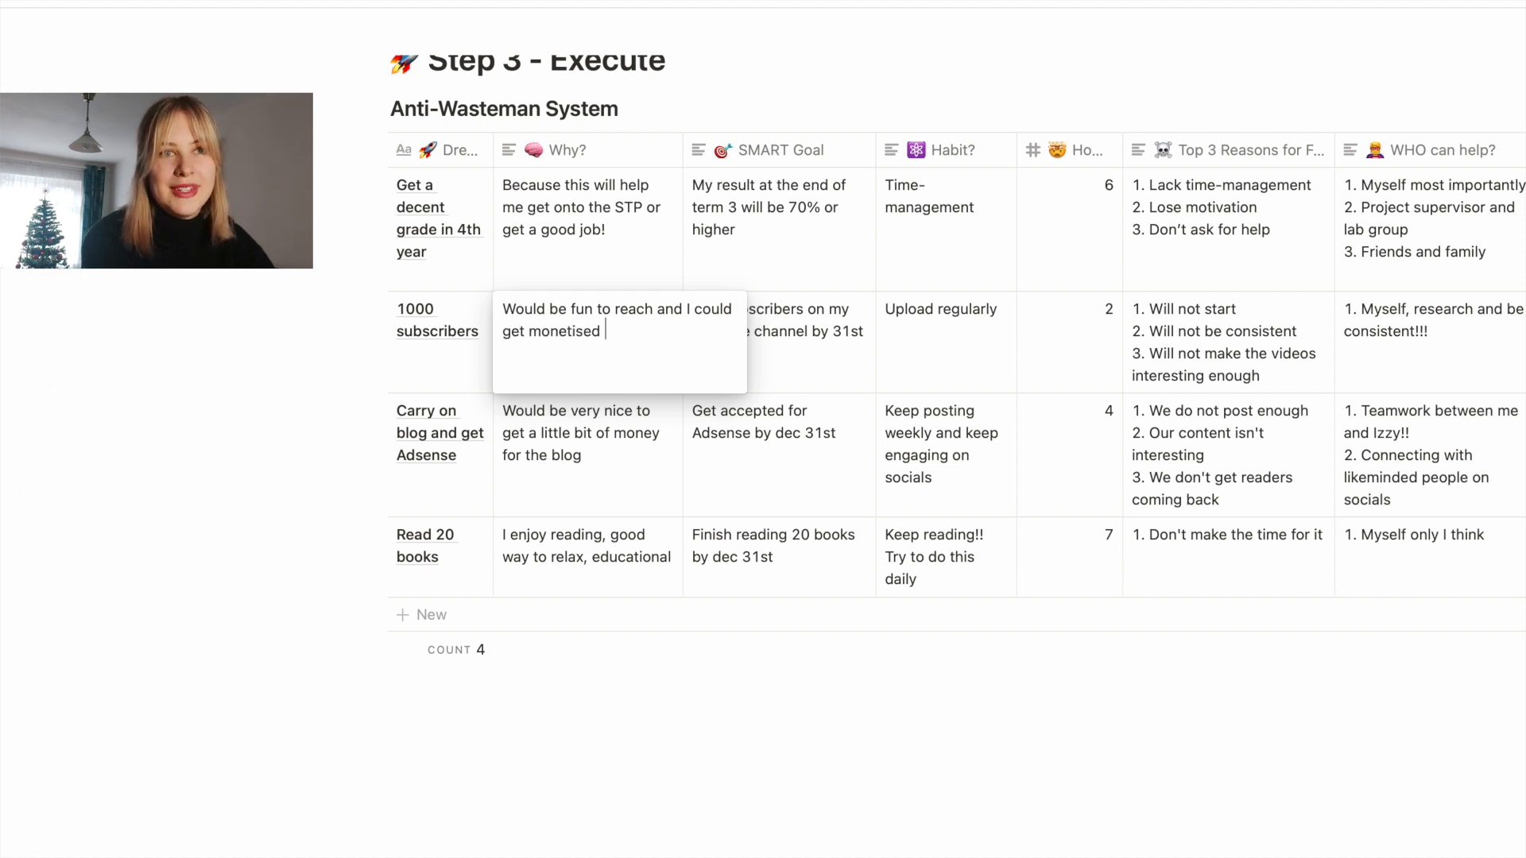
pyautogui.press('Escape')
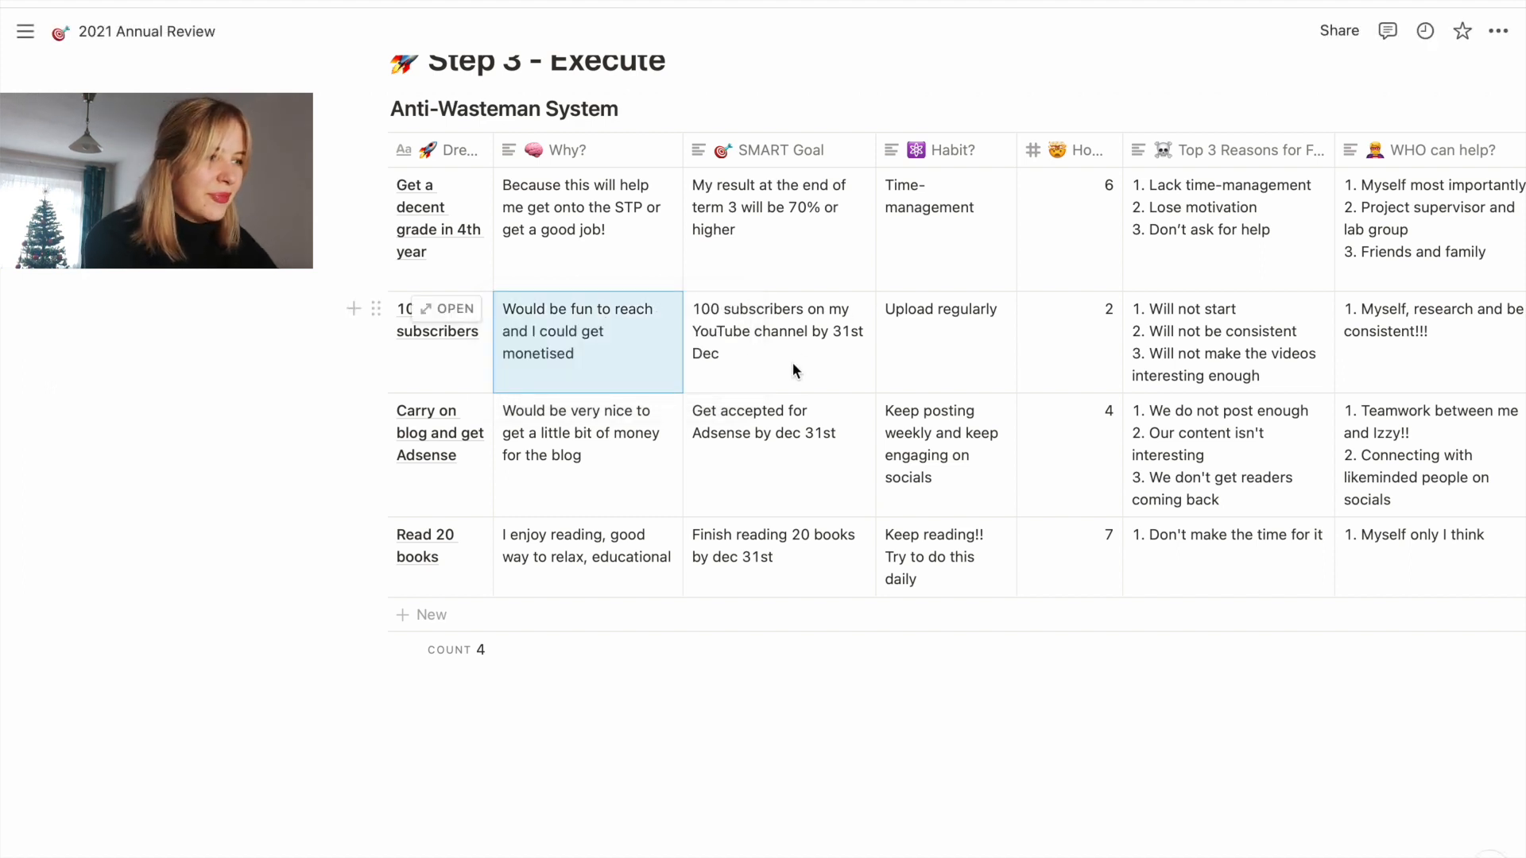
# - Raise the subscriber target in the YouTube goal's SMART Goal text to 1000
pyautogui.click(718, 309)
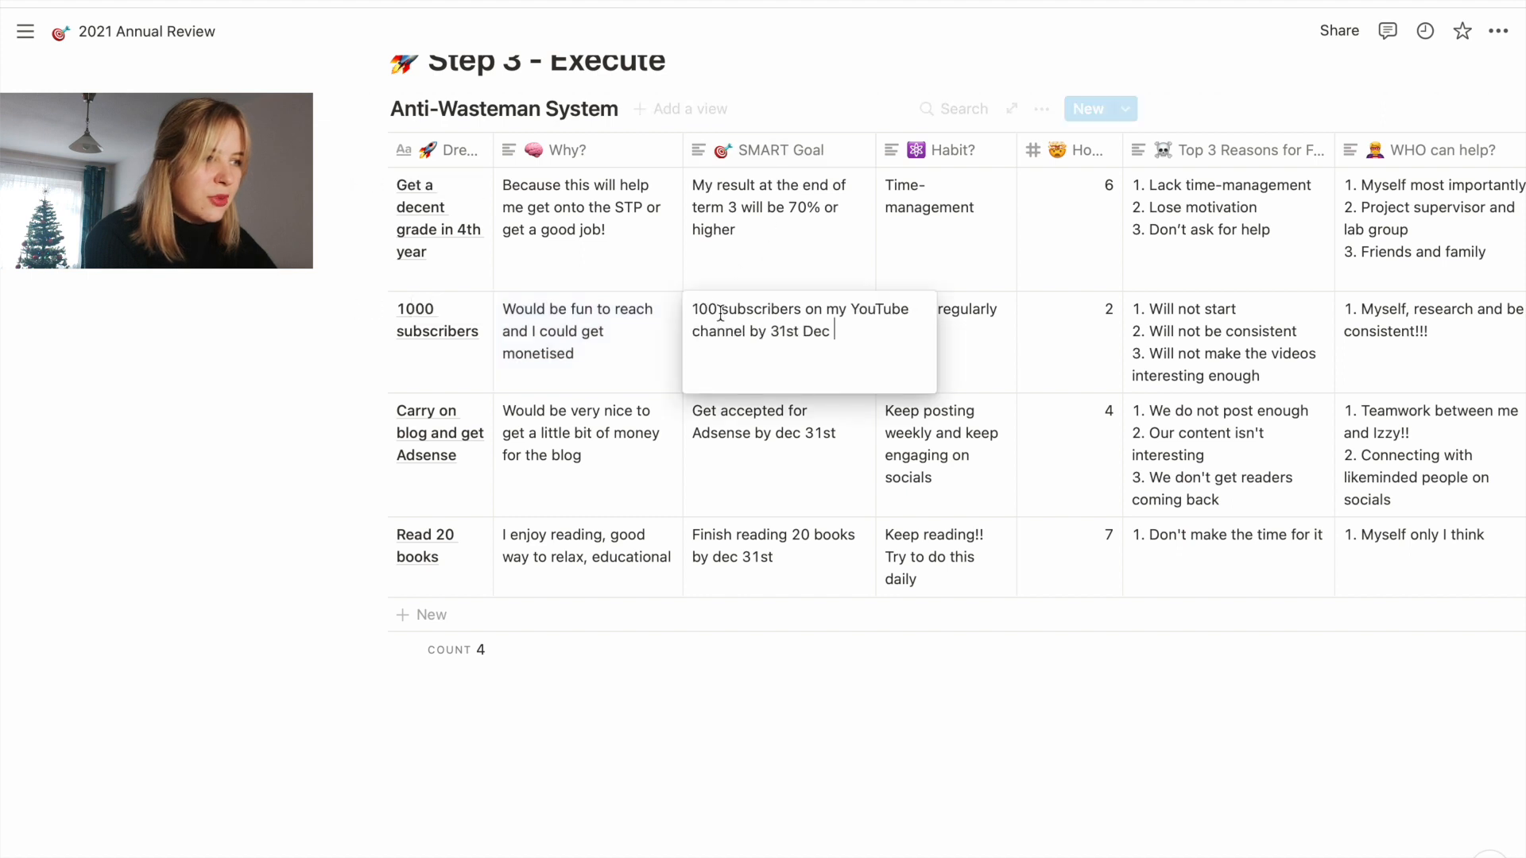
pyautogui.write('0')
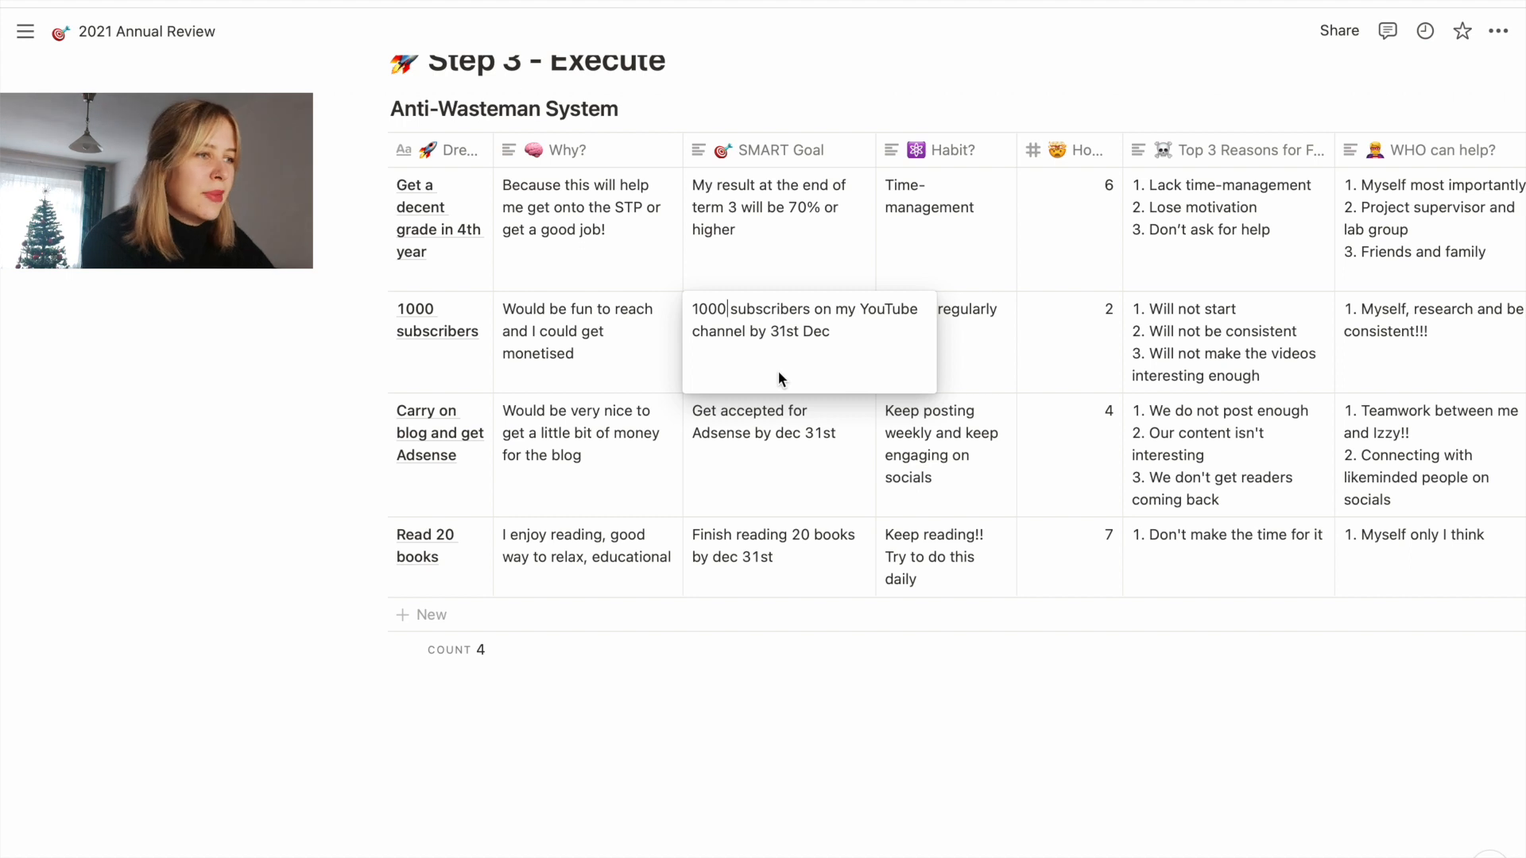
pyautogui.press('Escape')
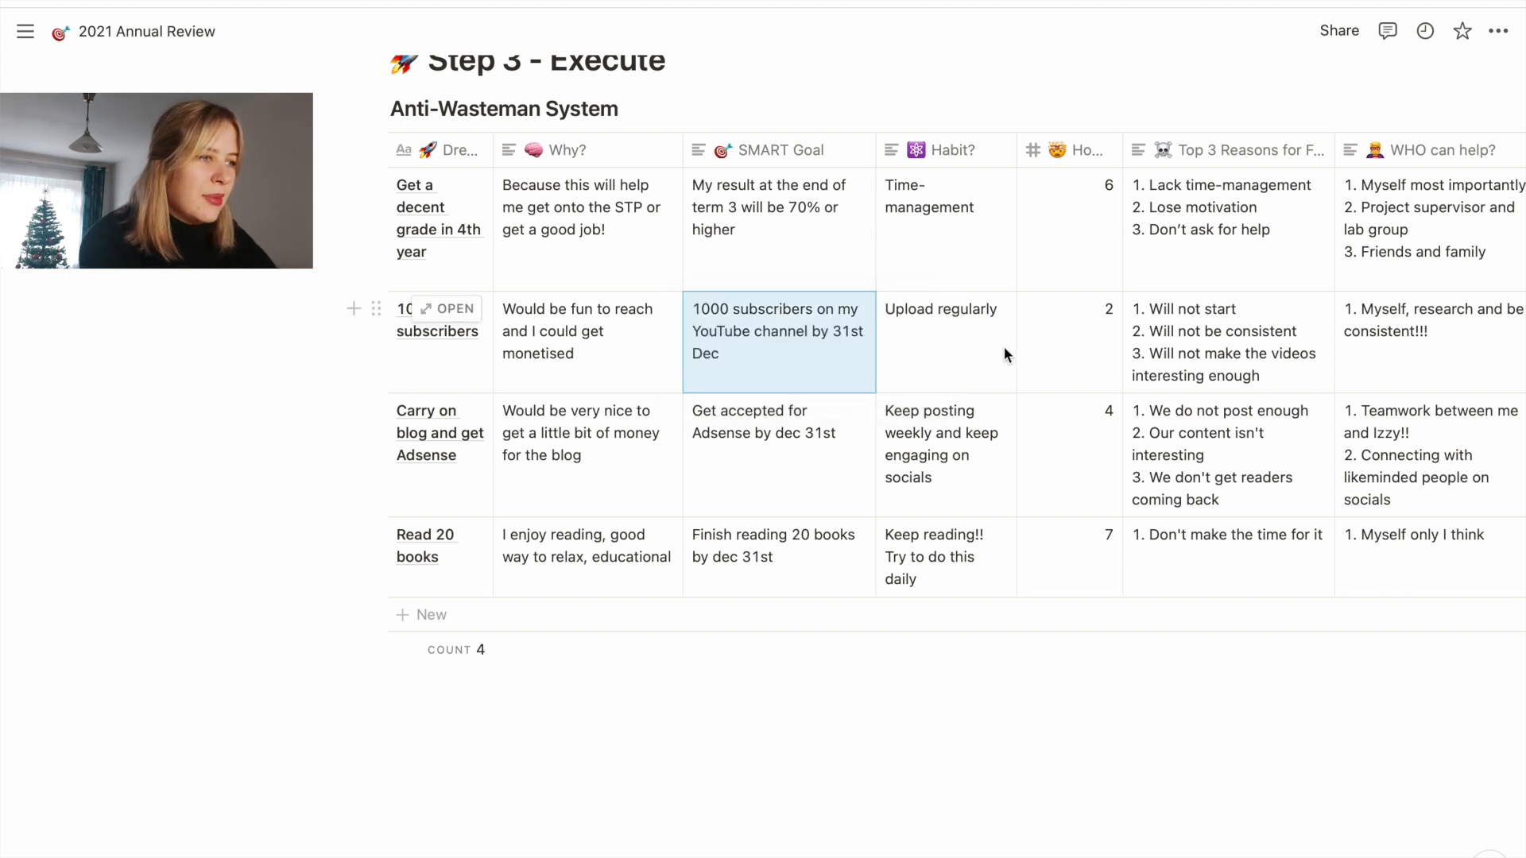
# - Set the subscriber goal's numeric rating, between Habit? and Top 3 Reasons, to 5
pyautogui.hscroll(1, 944, 335)
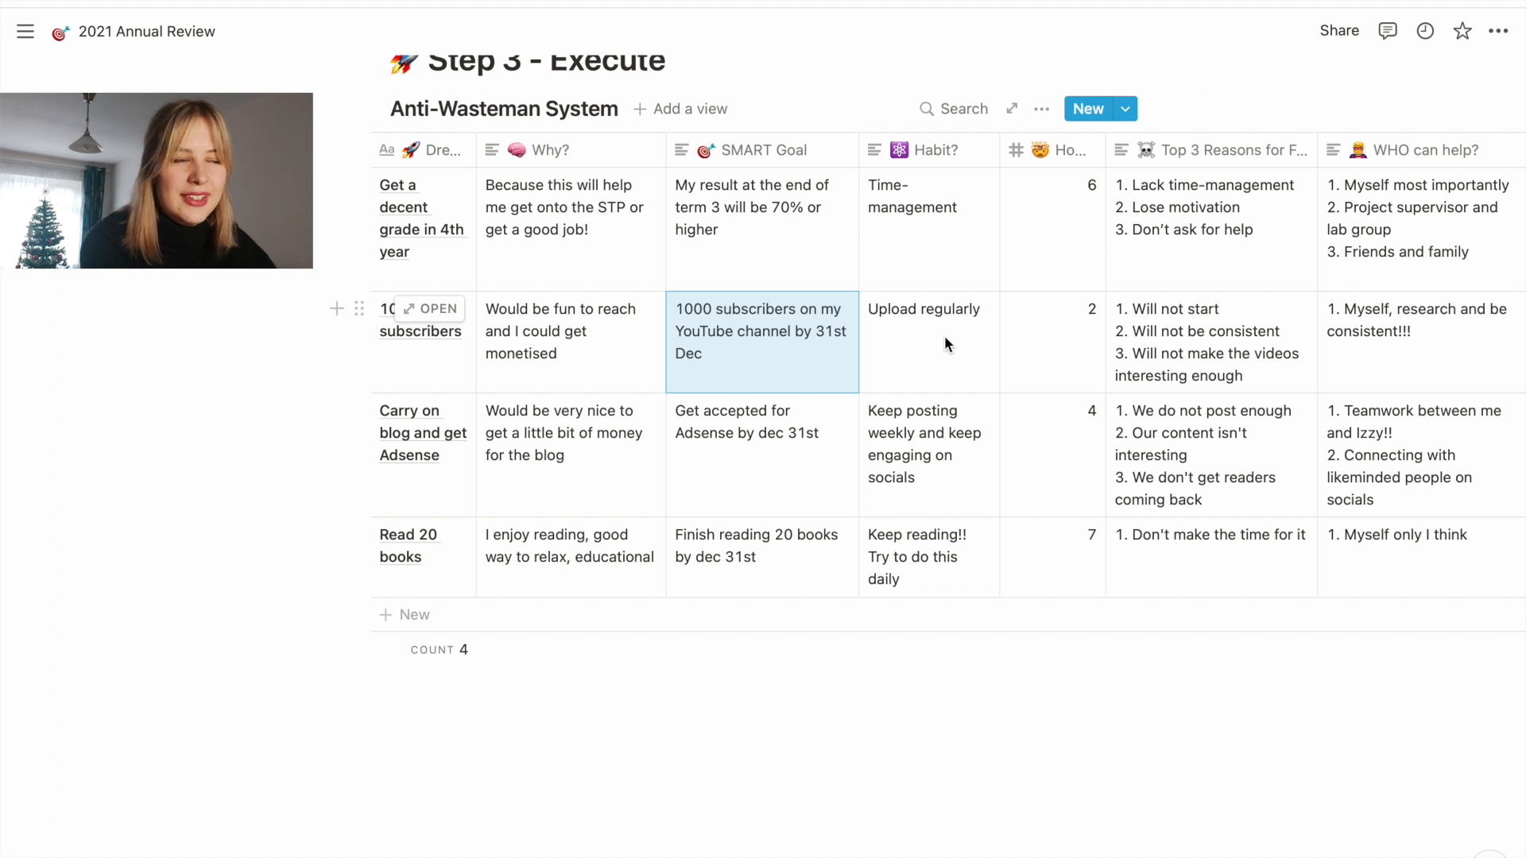
pyautogui.hscroll(2, 946, 342)
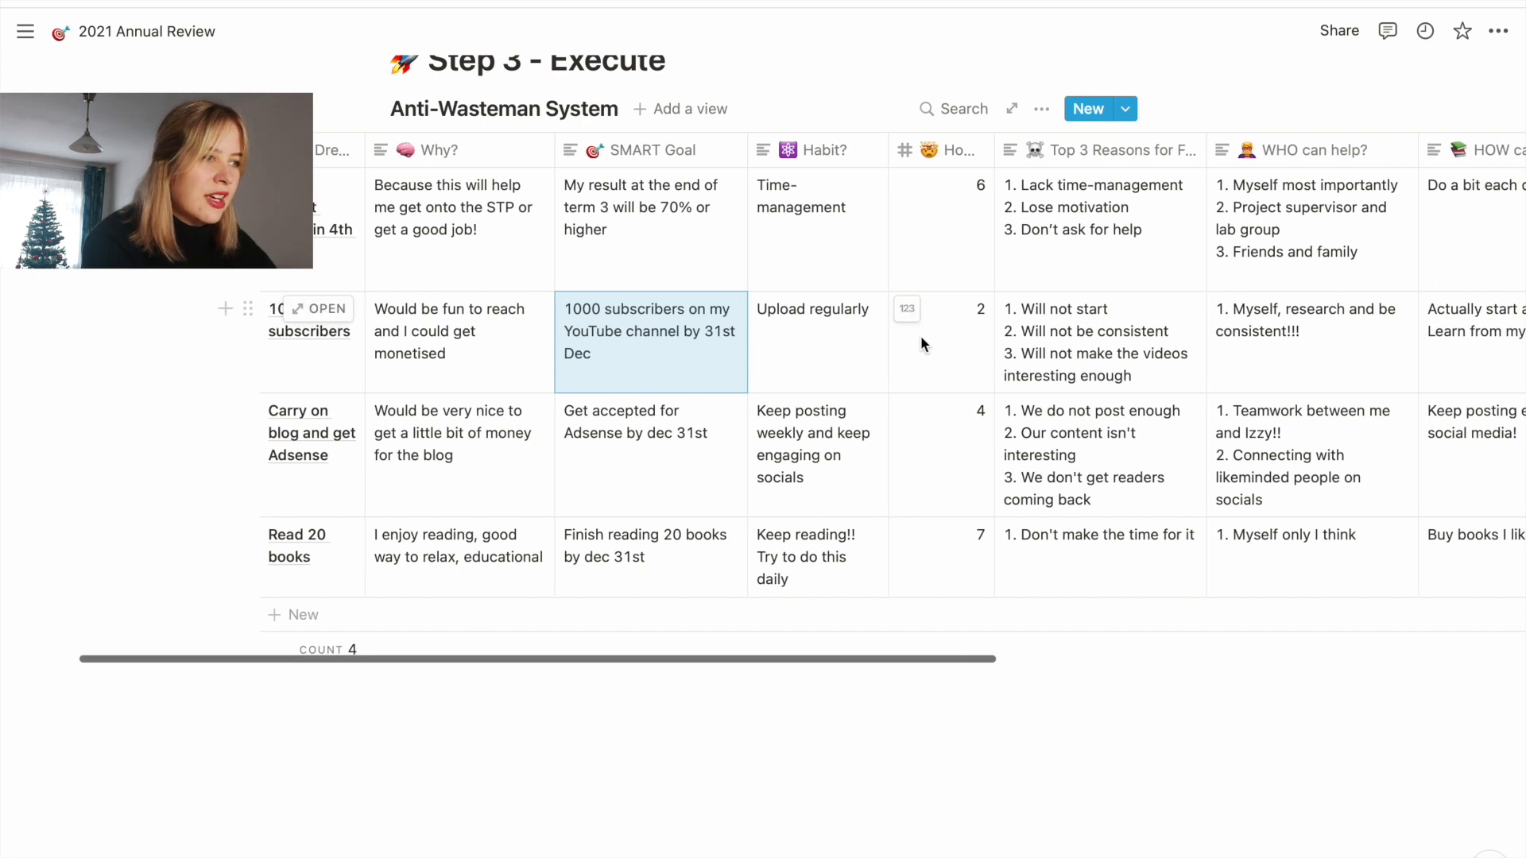
pyautogui.click(980, 307)
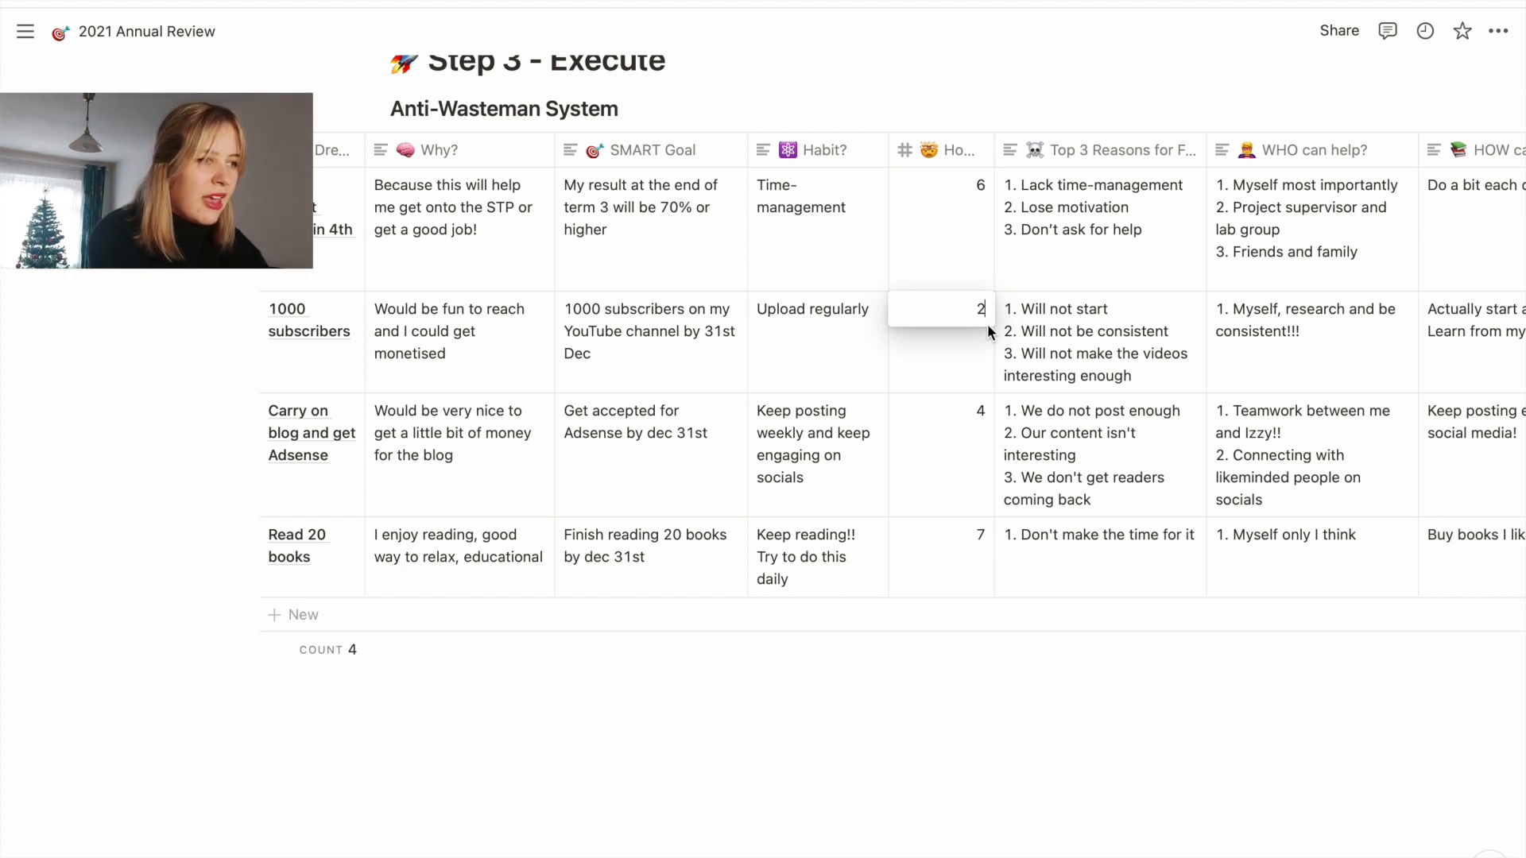
pyautogui.press('BackSpace')
pyautogui.write('5')
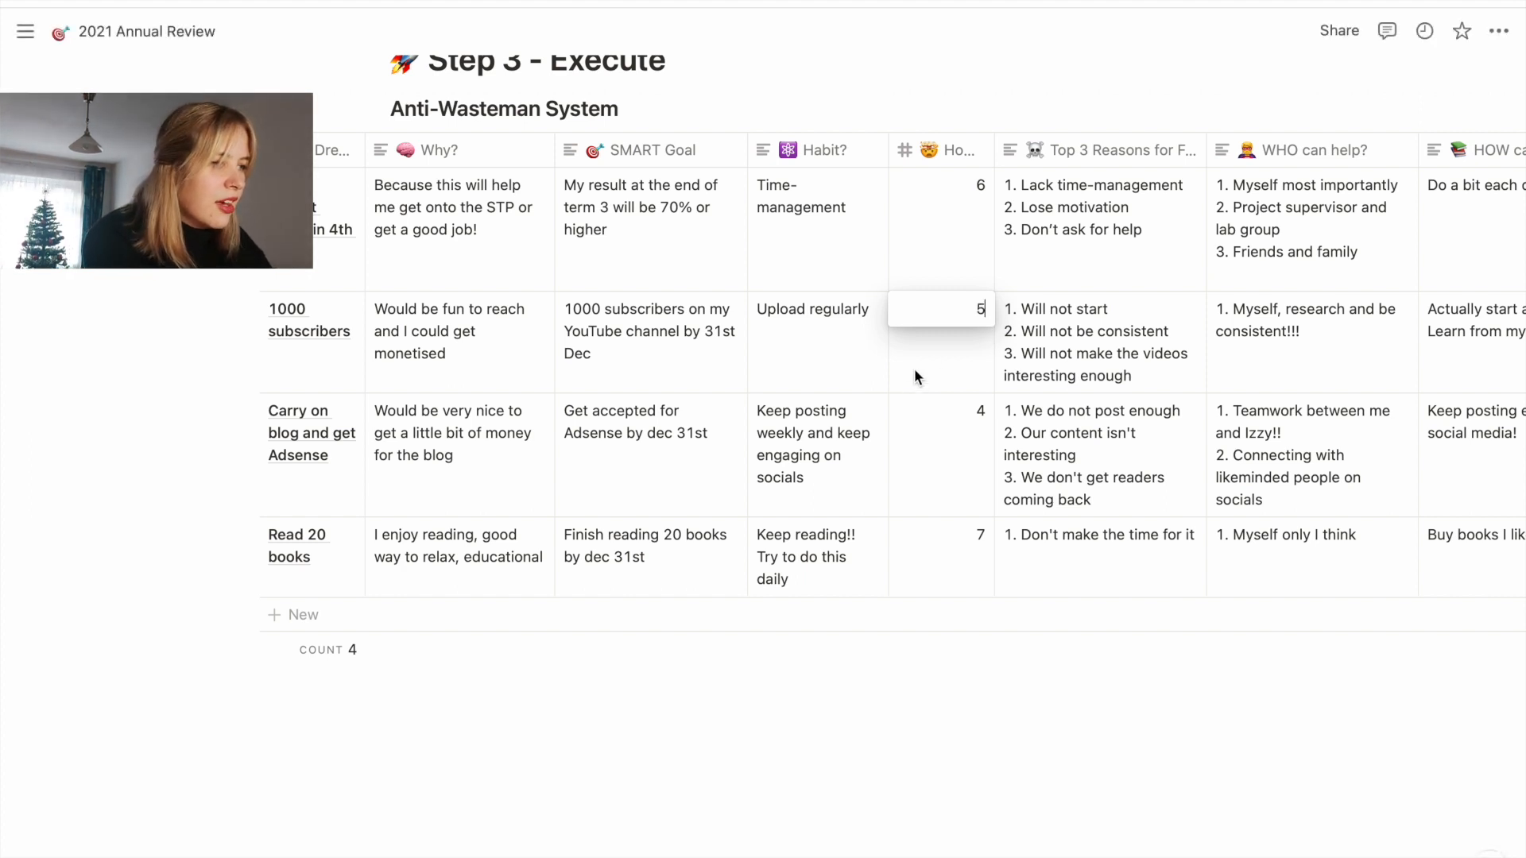
pyautogui.press('Escape')
# - Remove "Will not start" from the subscriber goal's Top 3 Reasons and renumber the remaining two entries 1 and 2
pyautogui.hscroll(5, 914, 369)
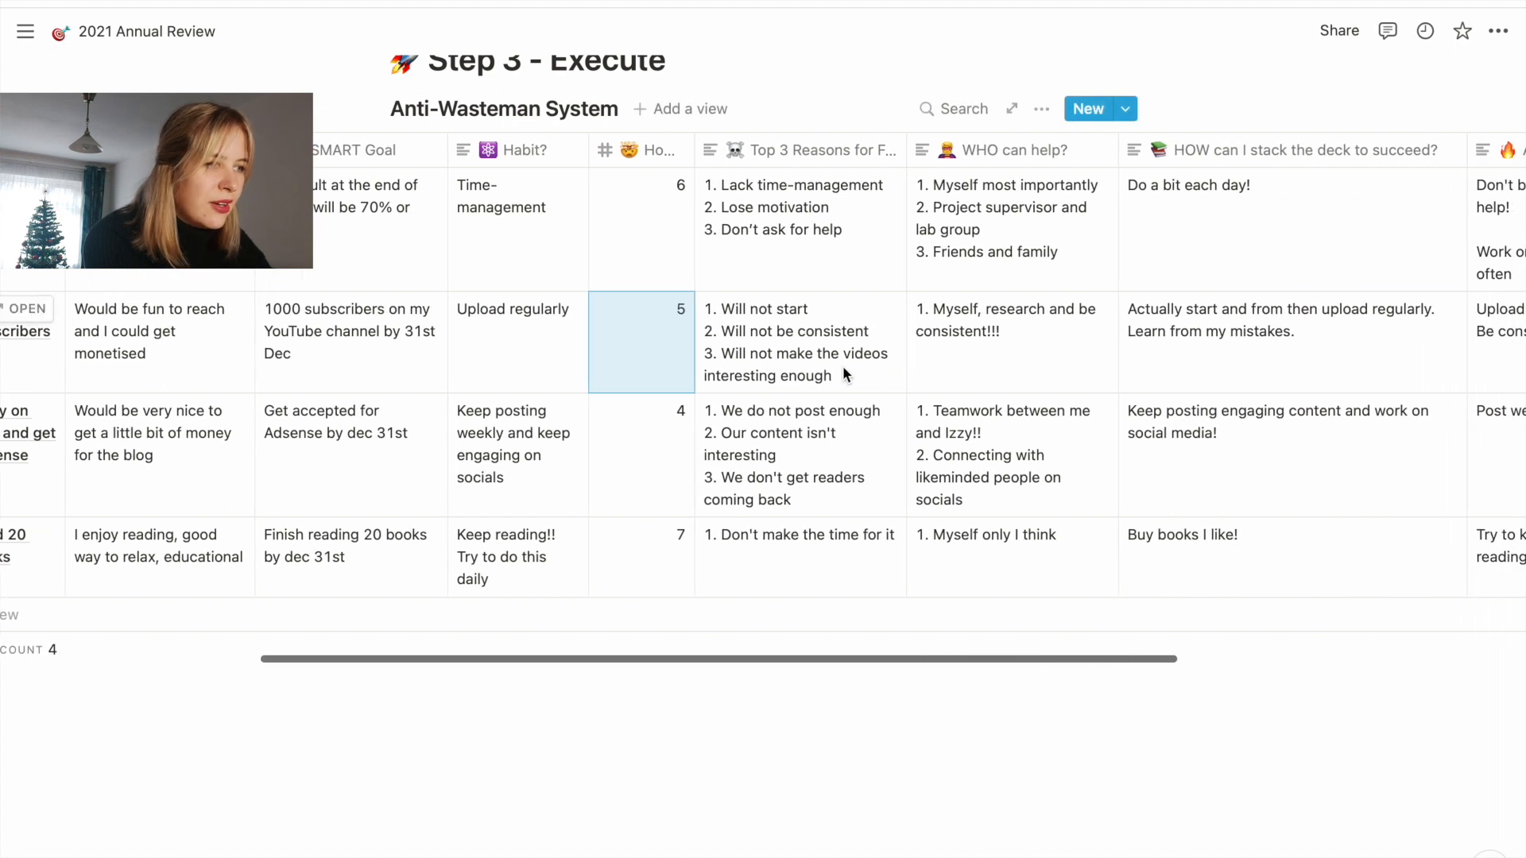
pyautogui.click(844, 369)
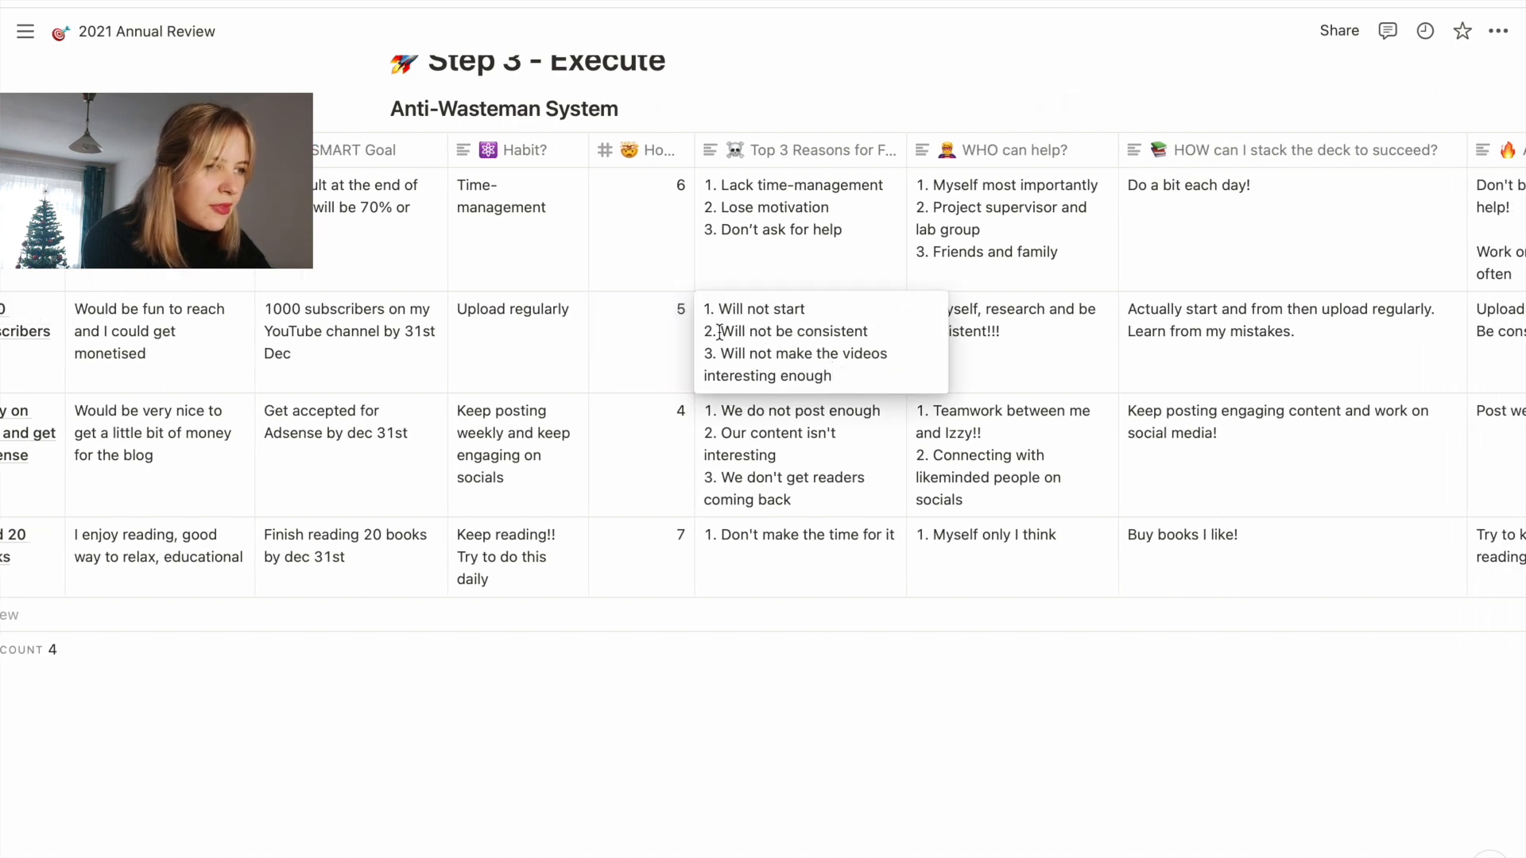
pyautogui.moveTo(719, 331); pyautogui.dragTo(693, 300)
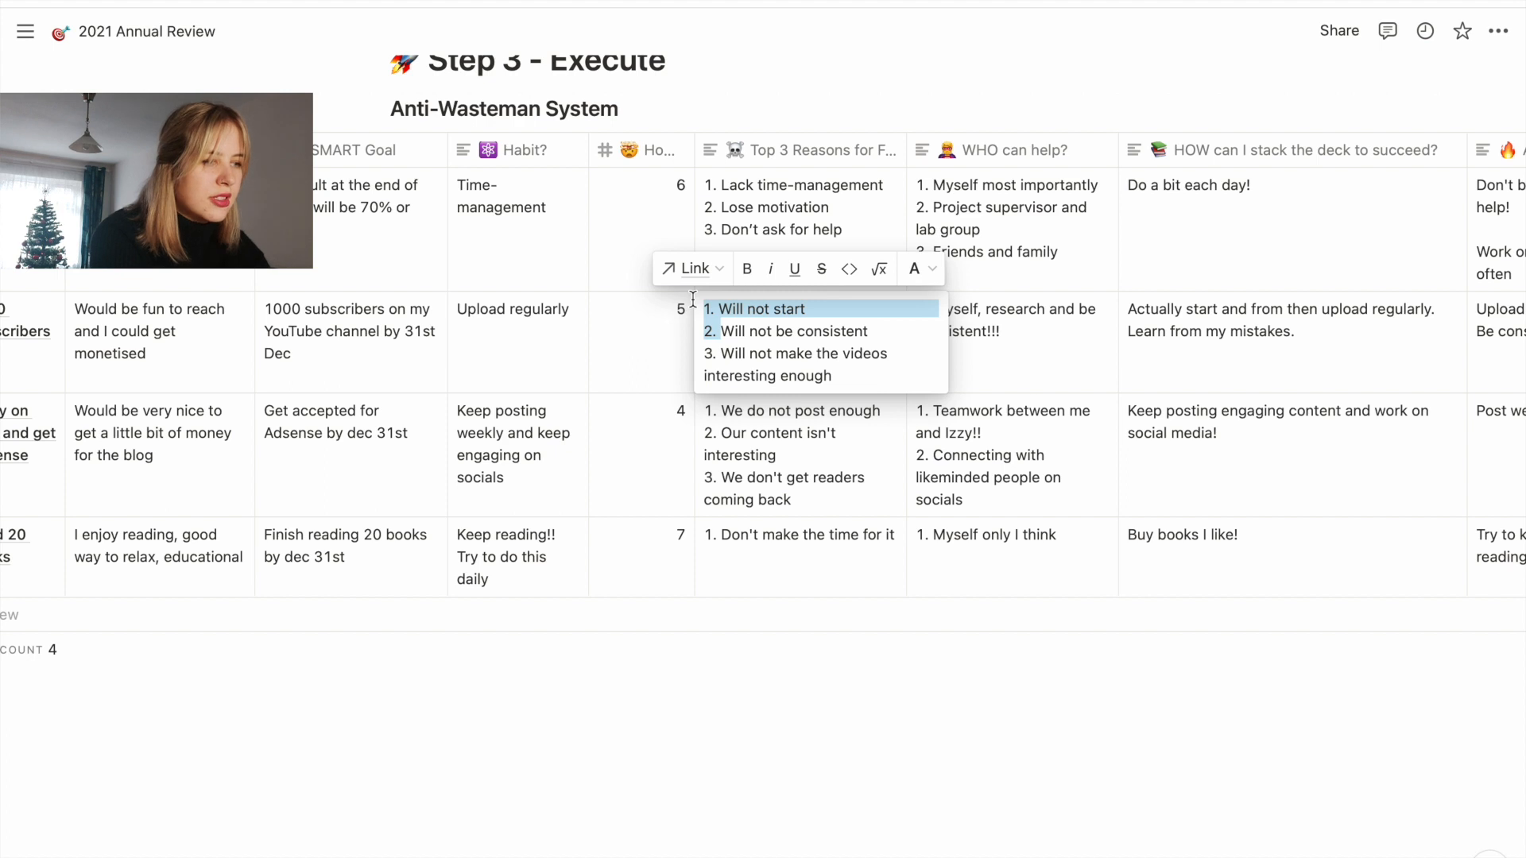
pyautogui.press('BackSpace')
pyautogui.write('1.')
pyautogui.click(713, 332)
pyautogui.press('BackSpace')
pyautogui.write('2')
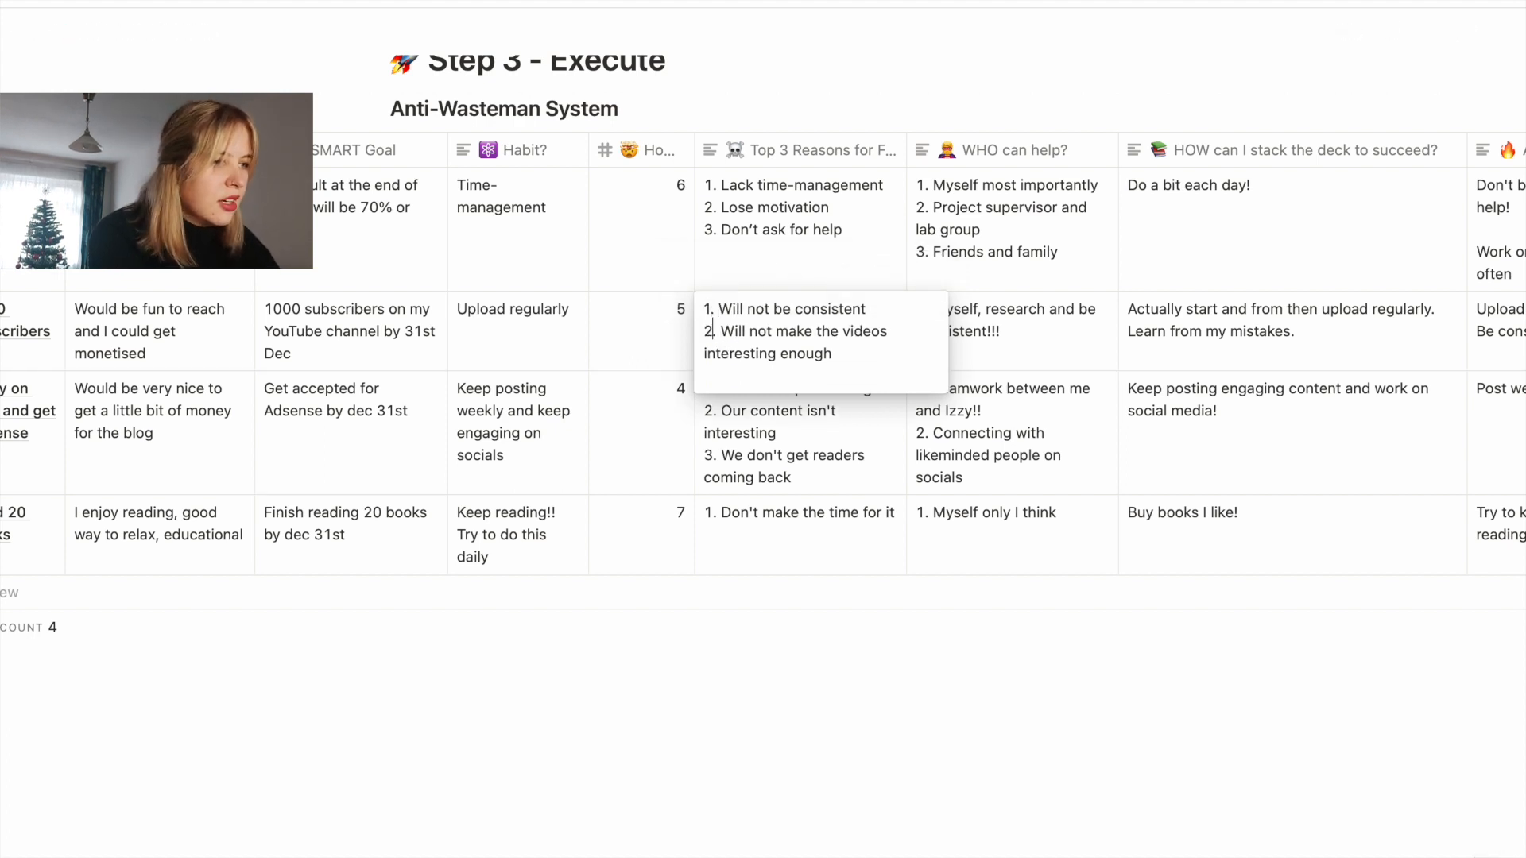
# - Add "3. I give up" on a new line at the end of the subscriber goal's Top 3 Reasons
pyautogui.click(873, 353)
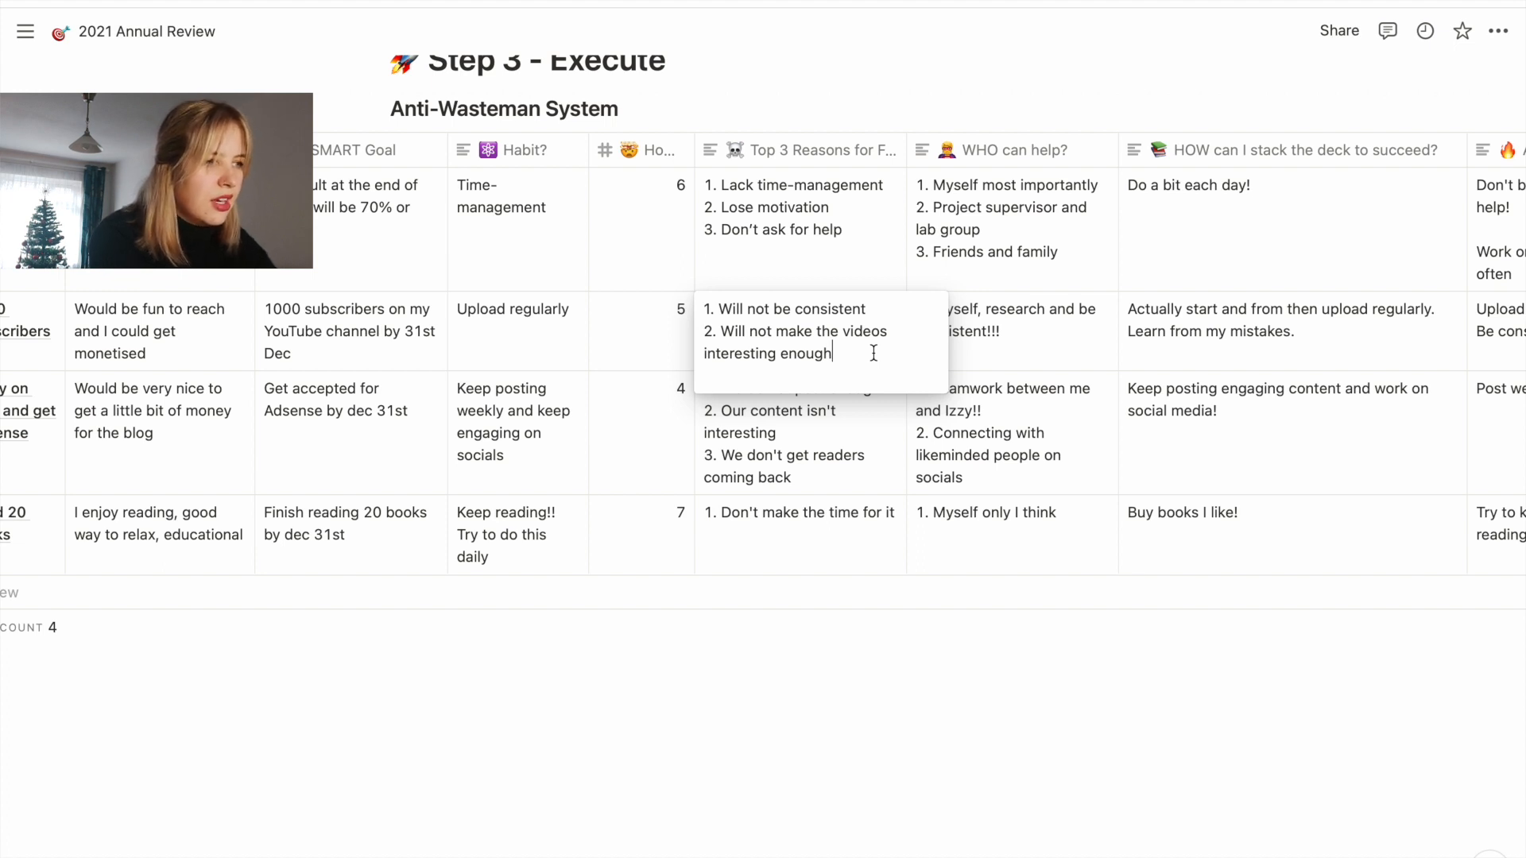
pyautogui.hotkey('shift', 'Return')
pyautogui.write('3. I give up')
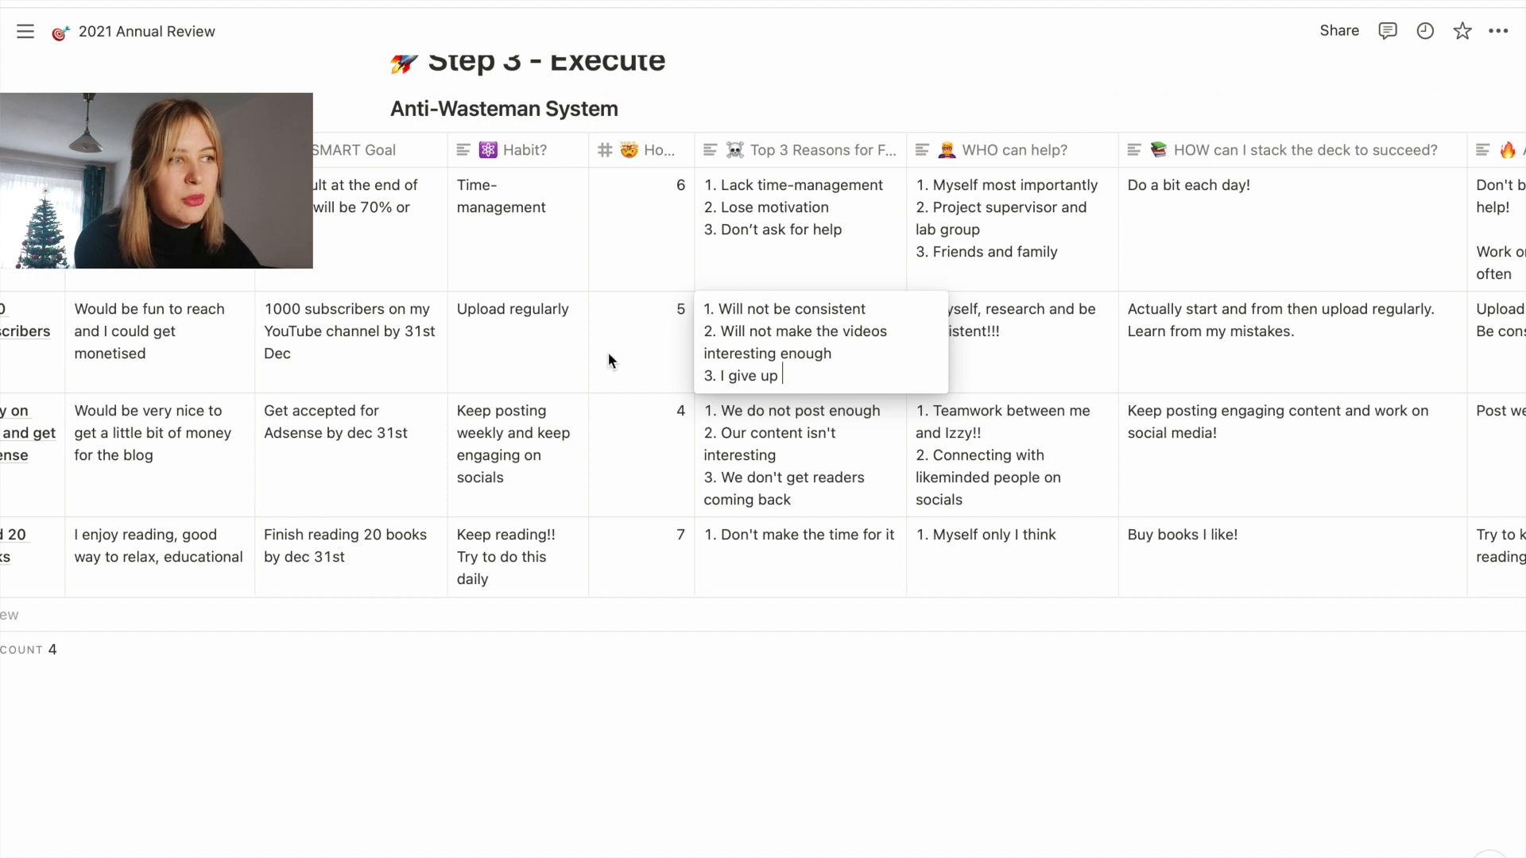
pyautogui.press('Escape')
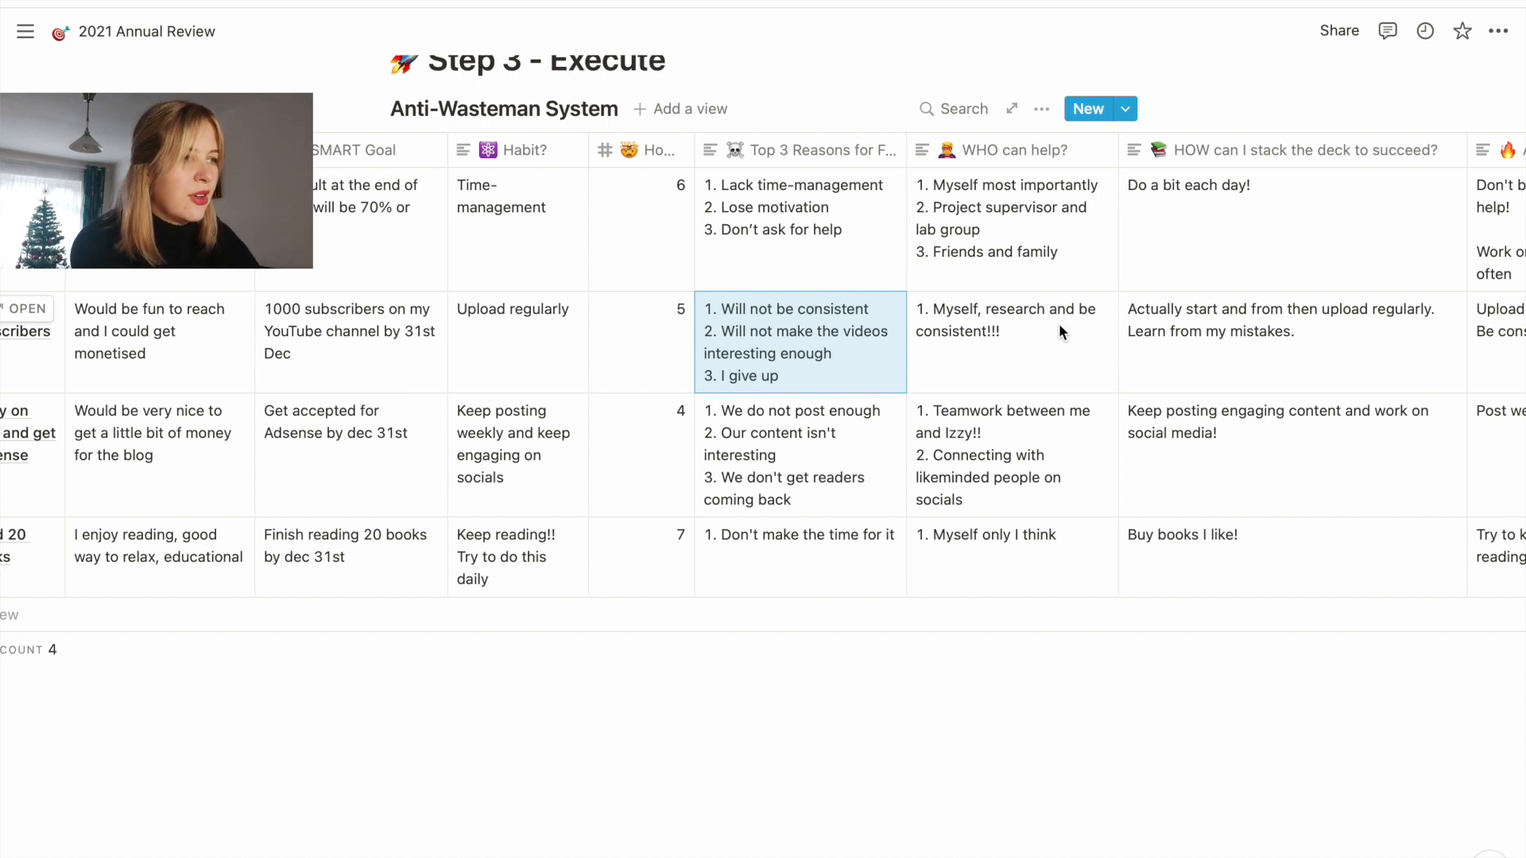
pyautogui.hscroll(2, 1058, 323)
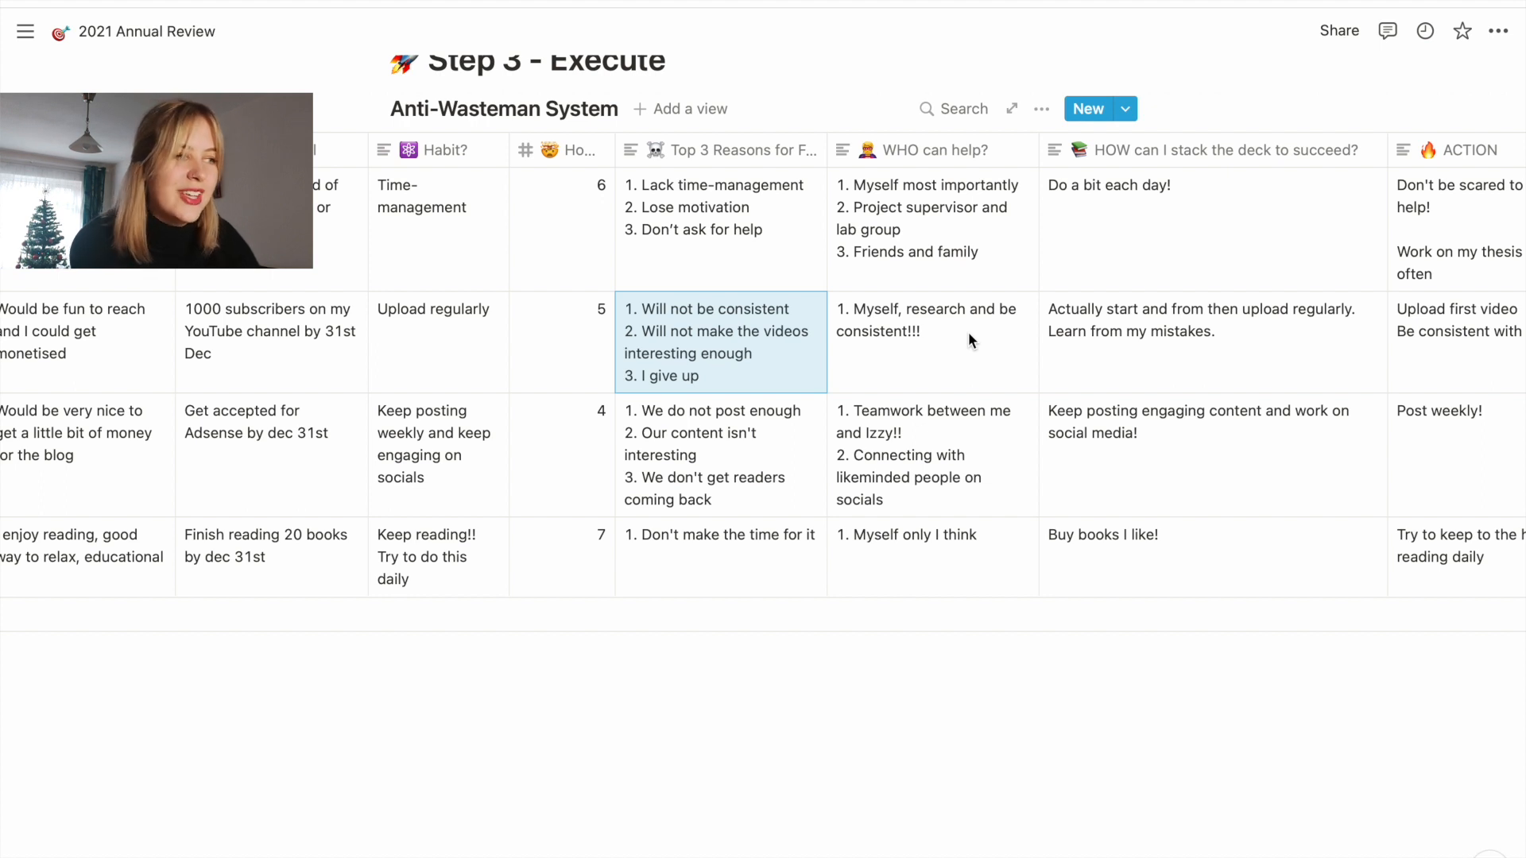
pyautogui.hscroll(3, 967, 335)
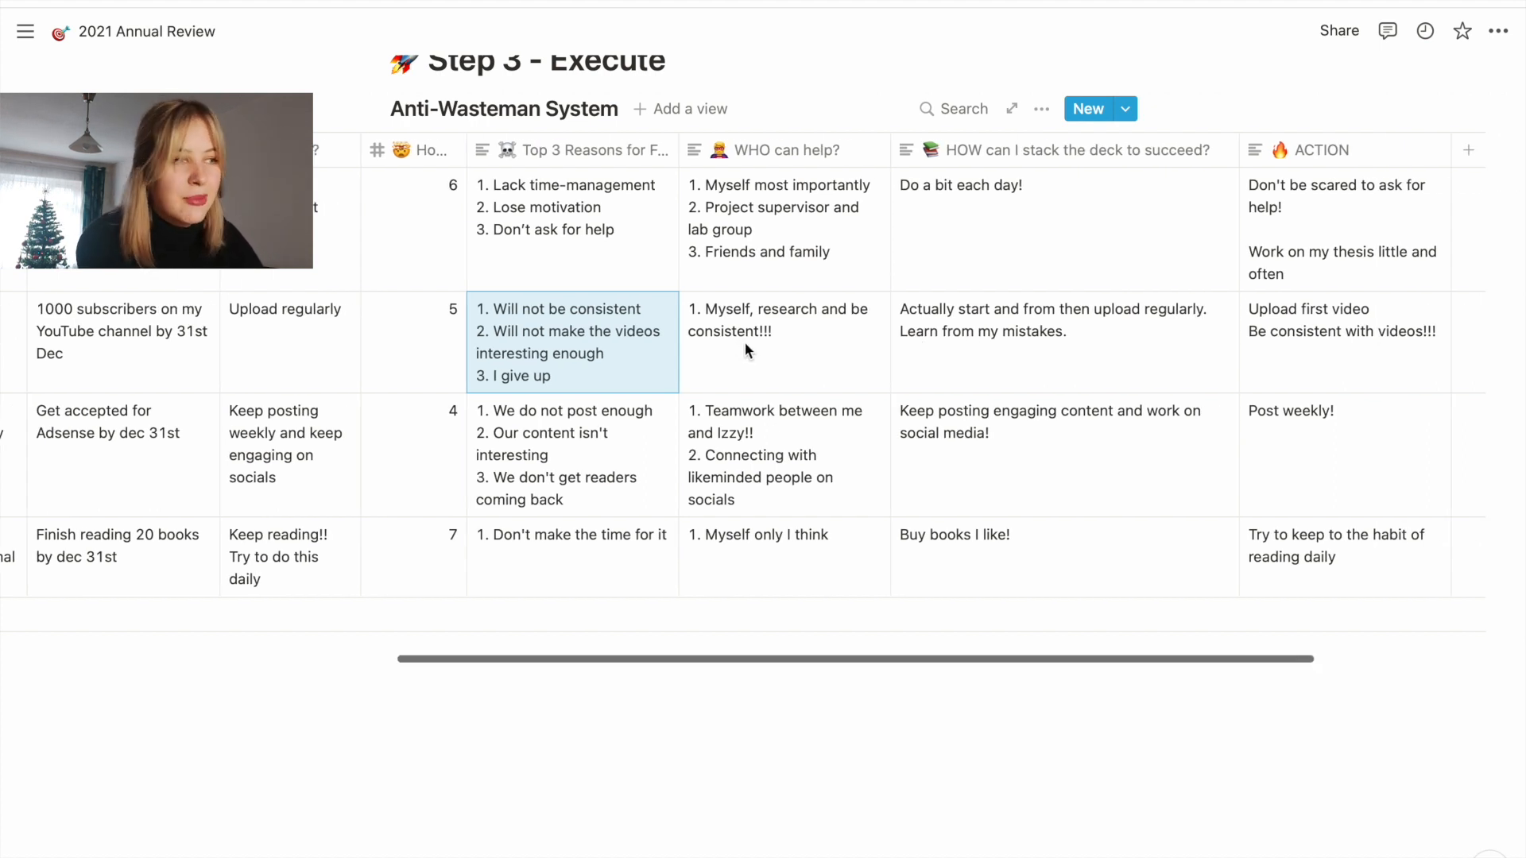
# - Replace the subscriber goal's "HOW can I stack the deck to succeed?" text with "Upload consistently. Plan and film in bulk. Learn more about editing."
pyautogui.hscroll(3, 861, 354)
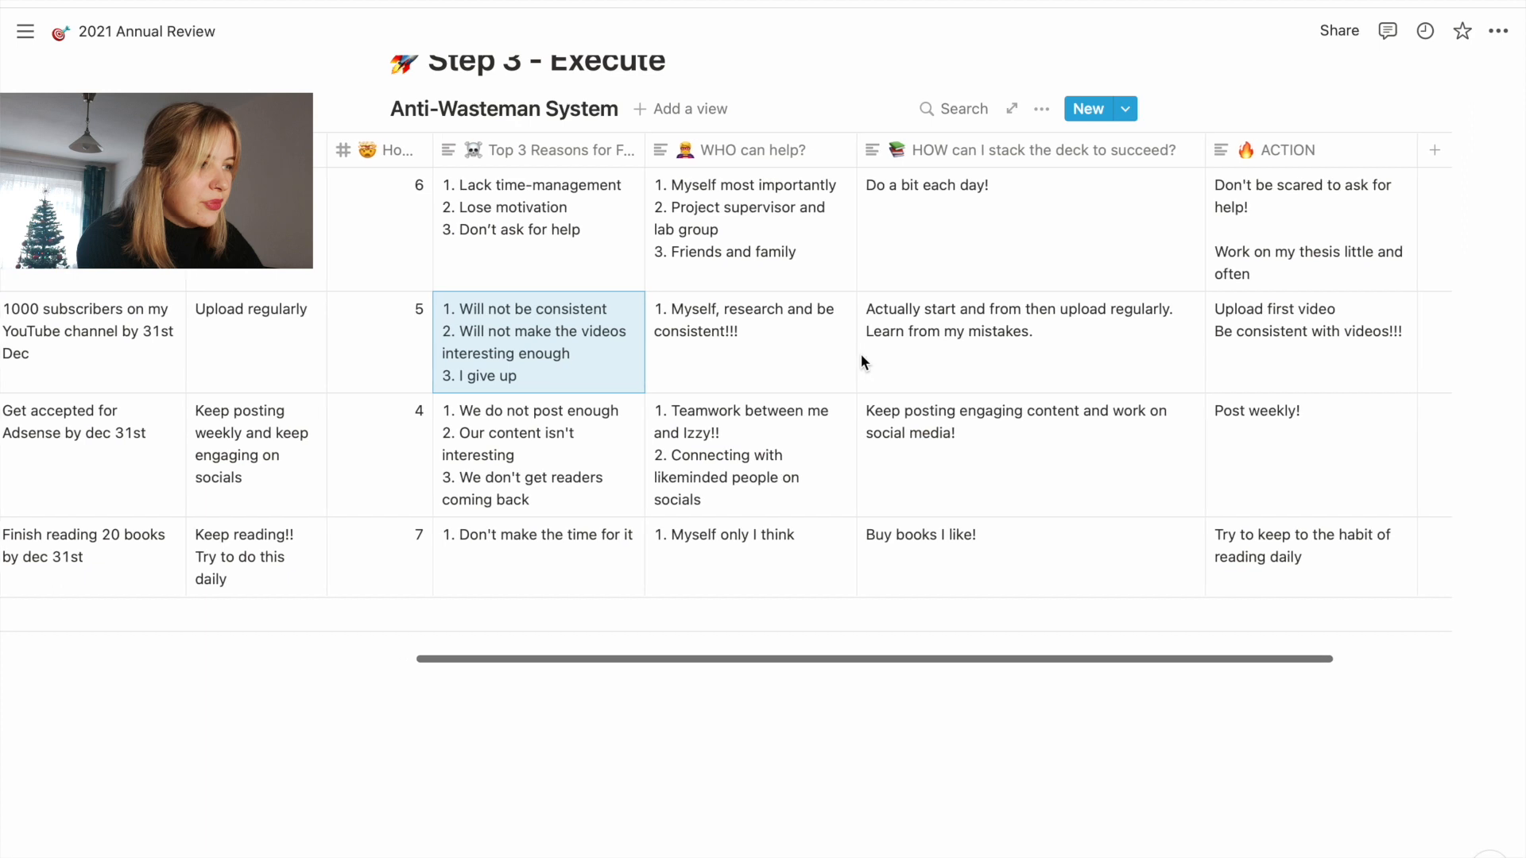
pyautogui.hscroll(2, 861, 361)
pyautogui.click(652, 330)
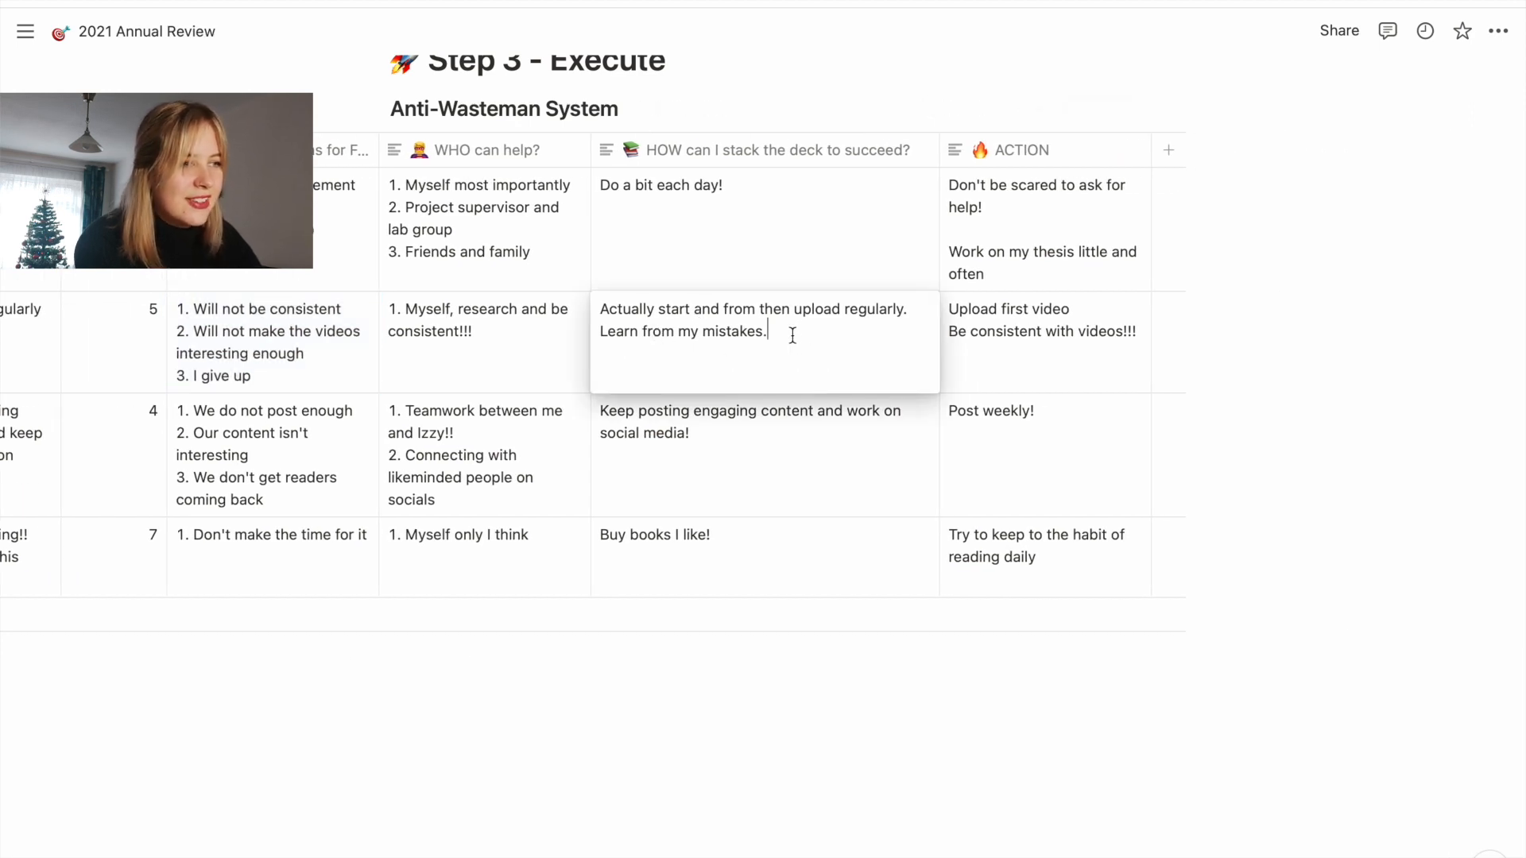
pyautogui.moveTo(787, 332); pyautogui.dragTo(545, 317)
pyautogui.write('Uplo')
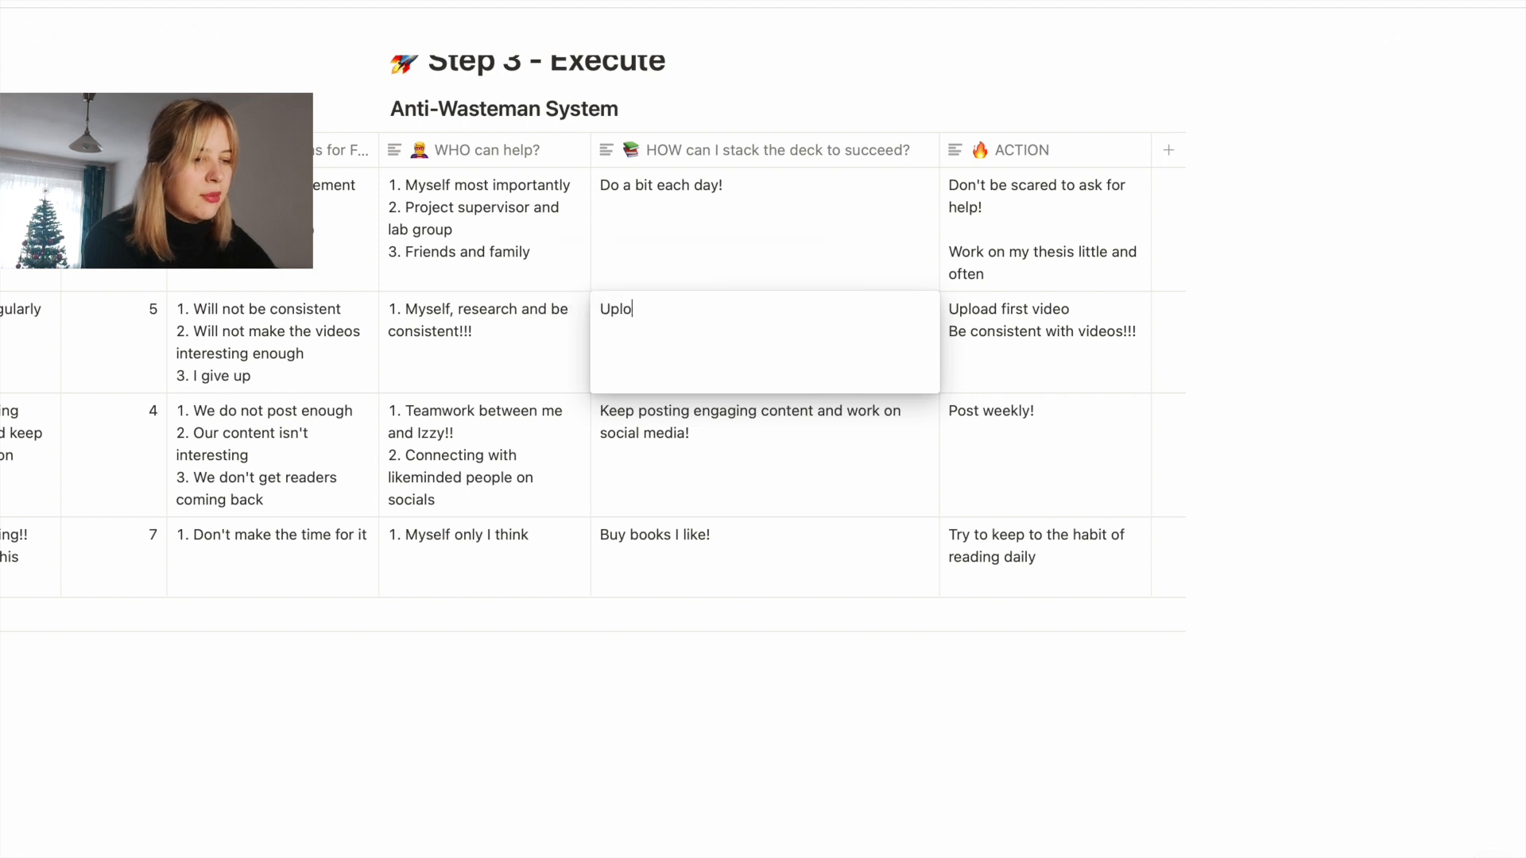
pyautogui.write('ad consistently.')
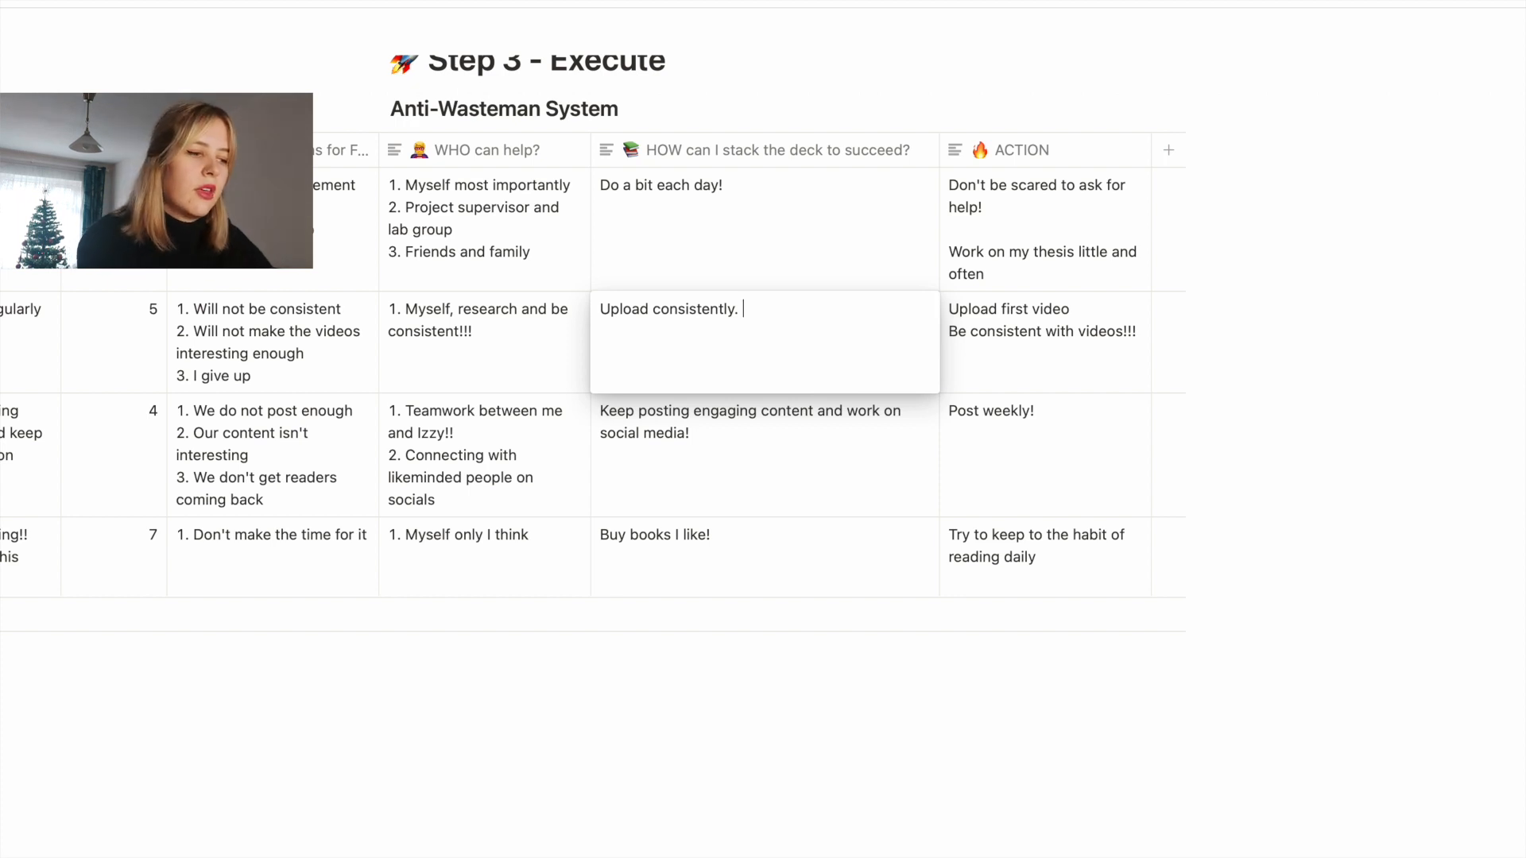
pyautogui.write('Plan and film in bulk. ')
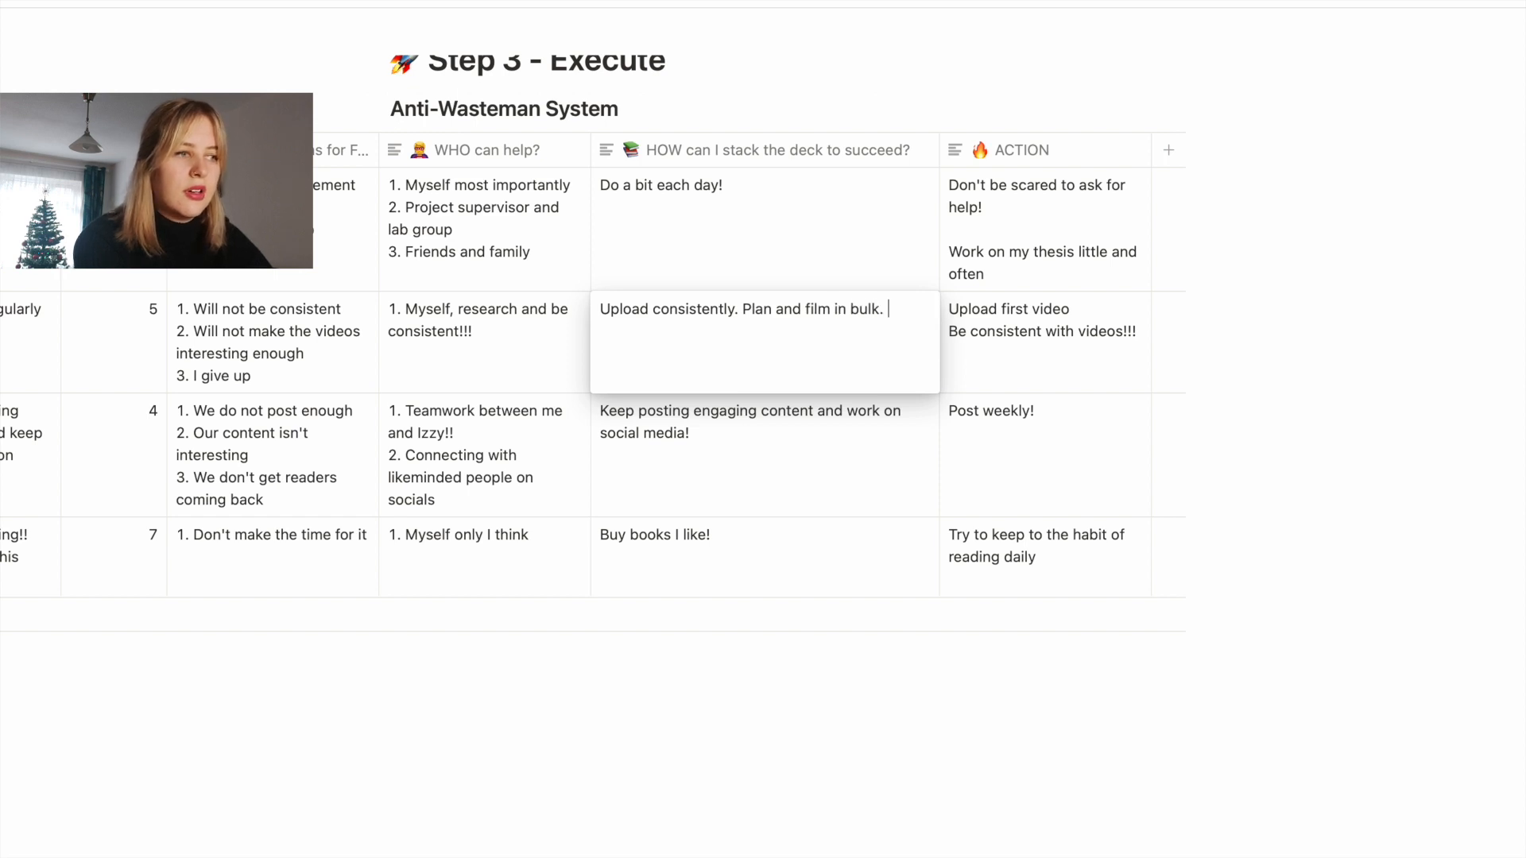
pyautogui.write('Lea')
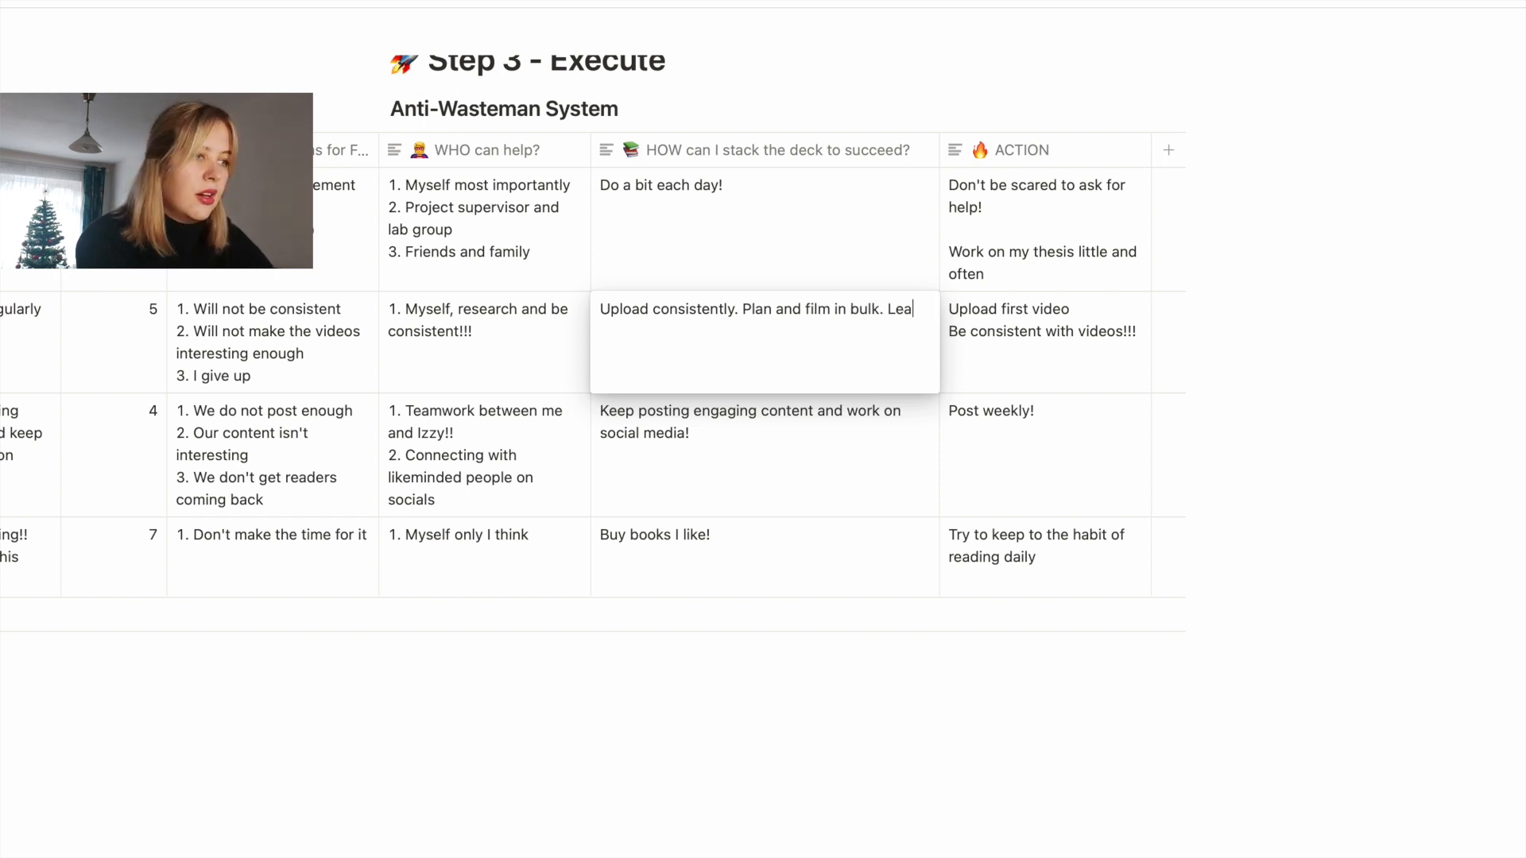
pyautogui.write('rn more about editing')
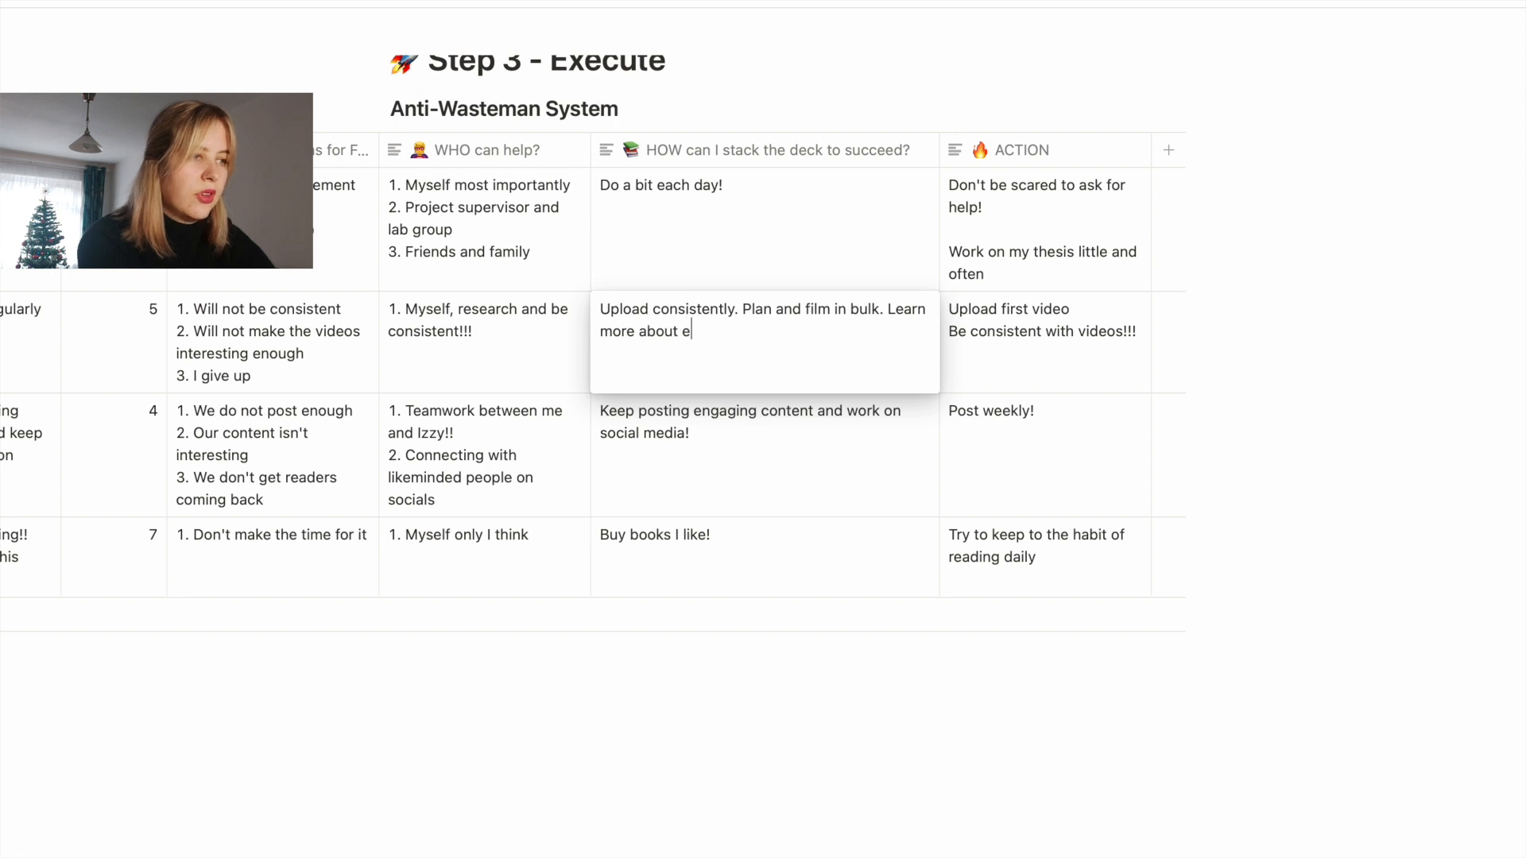
pyautogui.press('BackSpace')
pyautogui.write('.')
pyautogui.press('Escape')
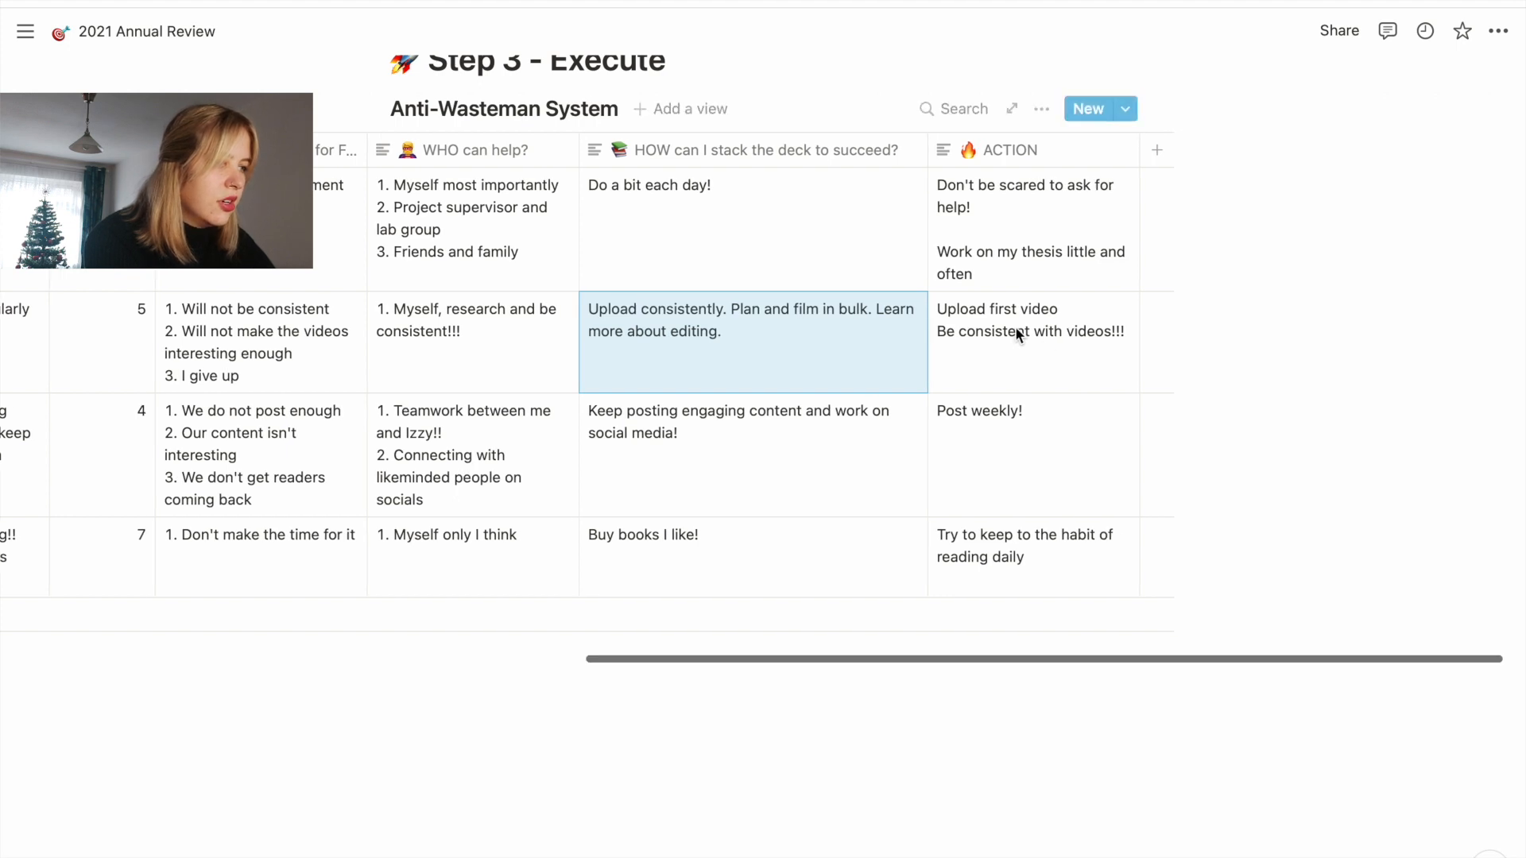
# - Delete the "Upload first video" line from the subscriber goal's ACTION text, leaving only "Be consistent with videos!!!"
pyautogui.click(1065, 330)
pyautogui.moveTo(1069, 312); pyautogui.dragTo(920, 312)
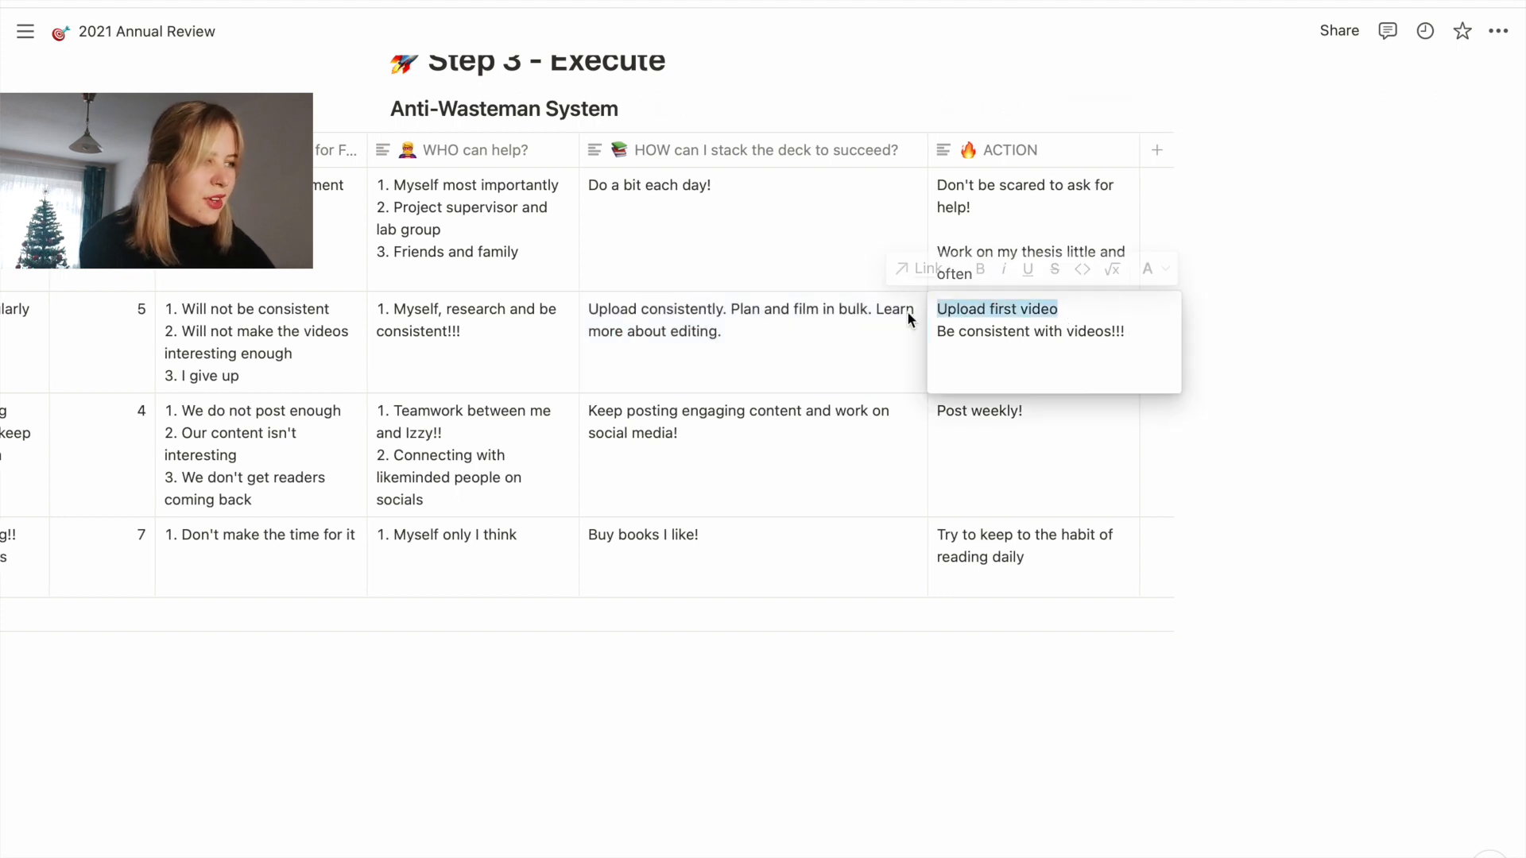
pyautogui.press('BackSpace')
pyautogui.click(936, 327)
pyautogui.press('BackSpace')
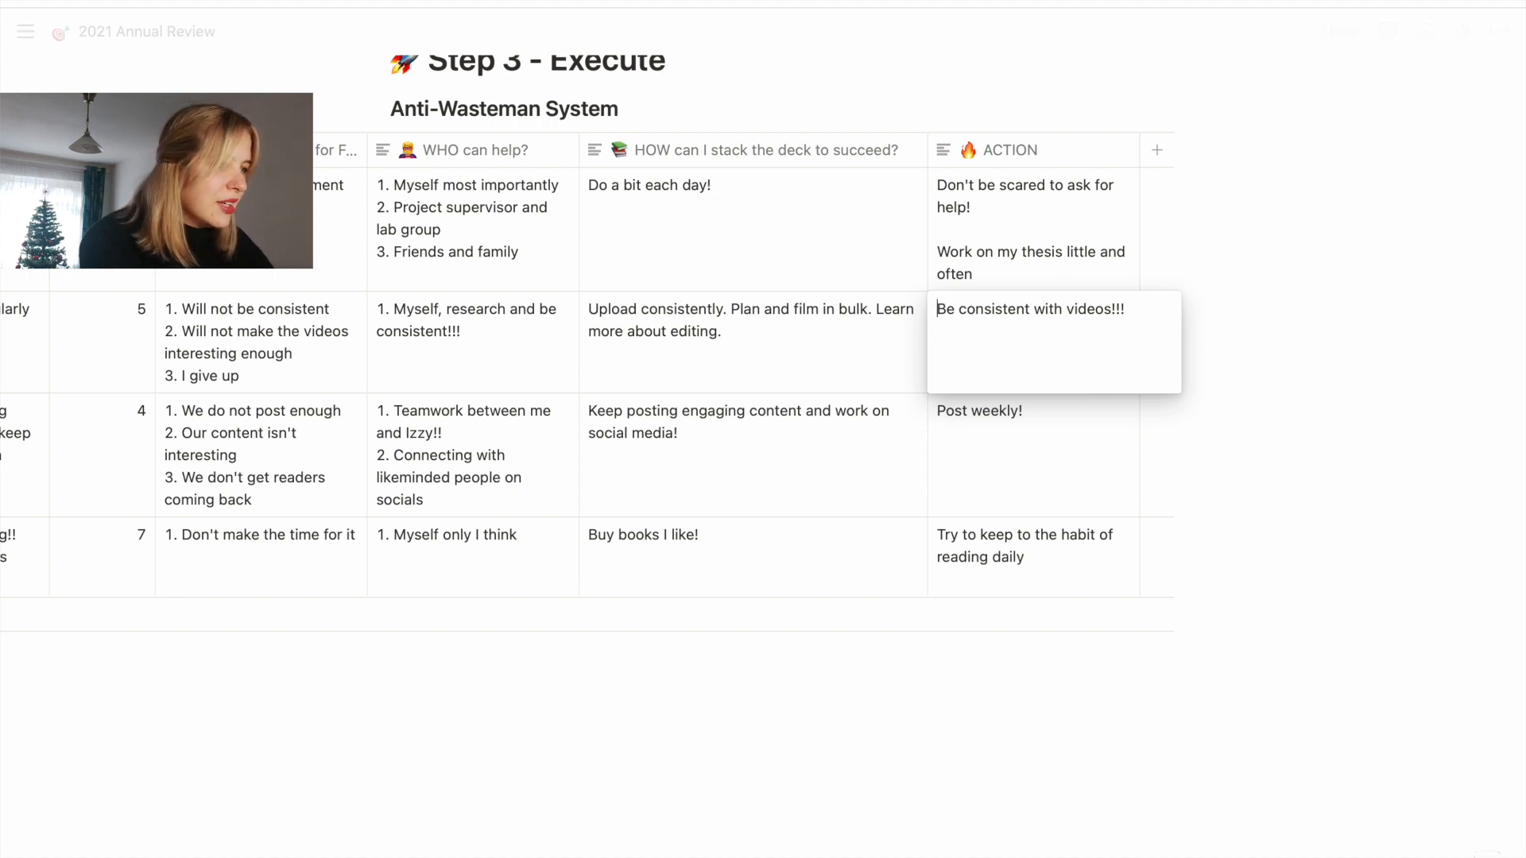
pyautogui.click(1139, 316)
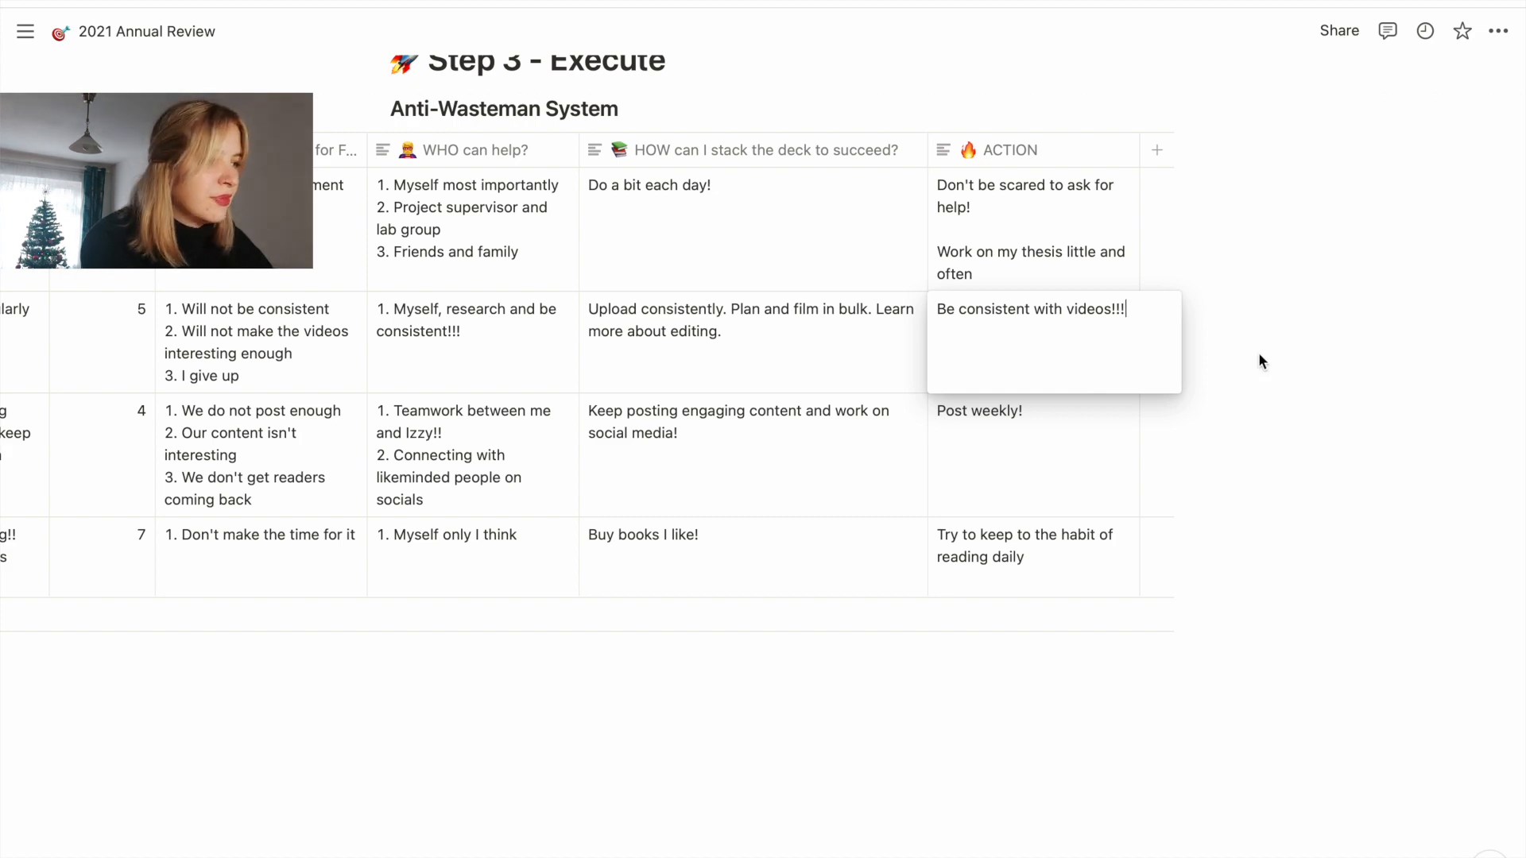
pyautogui.press('Escape')
# - Review the blog and Adsense goal's entries, including its Top 3 Reasons and "WHO can help?" texts
pyautogui.hscroll(-10, 783, 347)
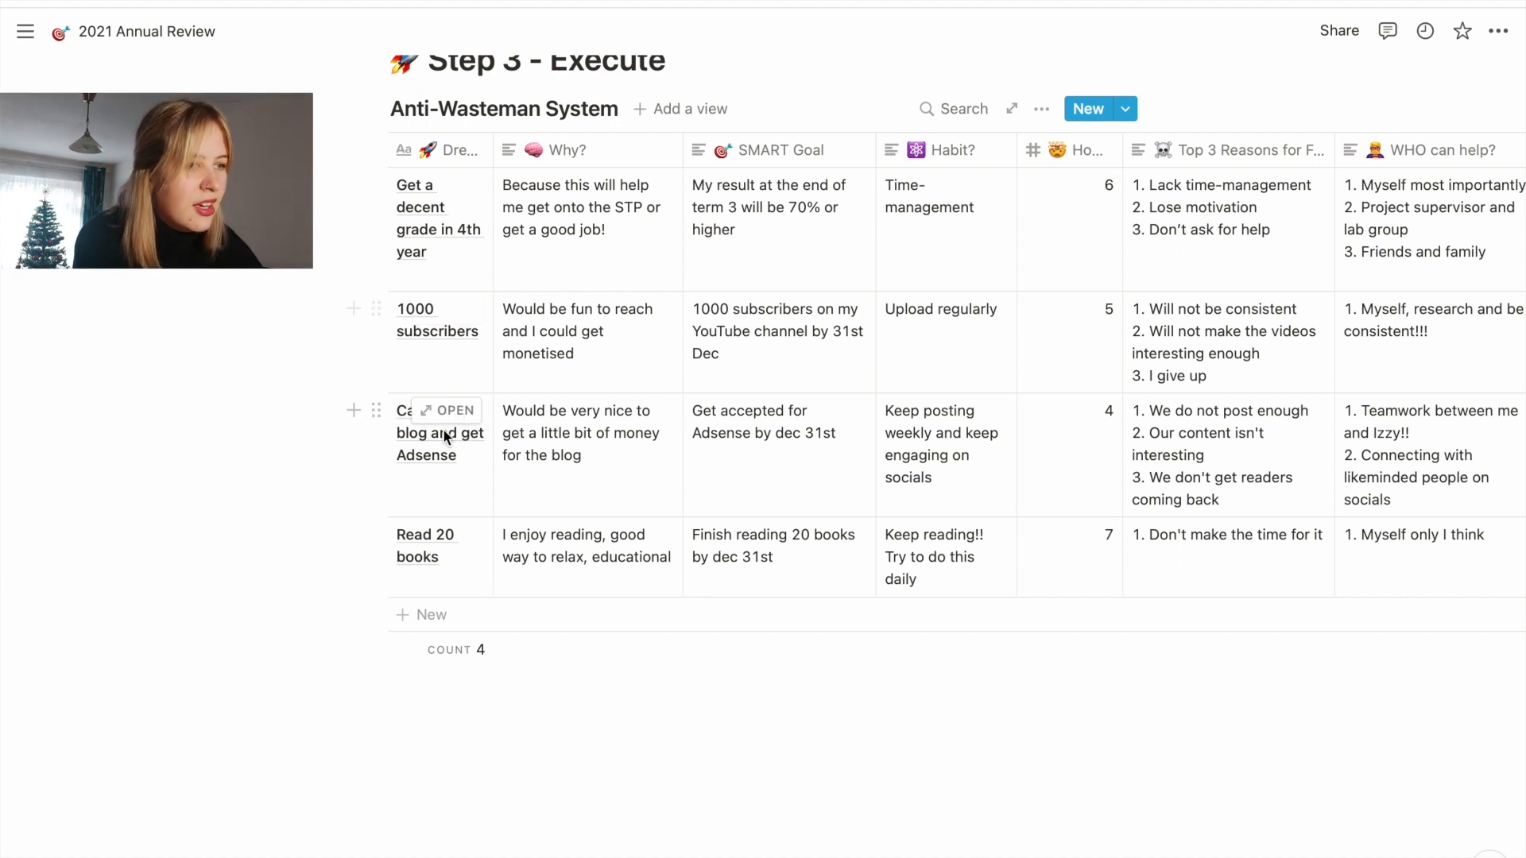
pyautogui.scroll(-1, 442, 427)
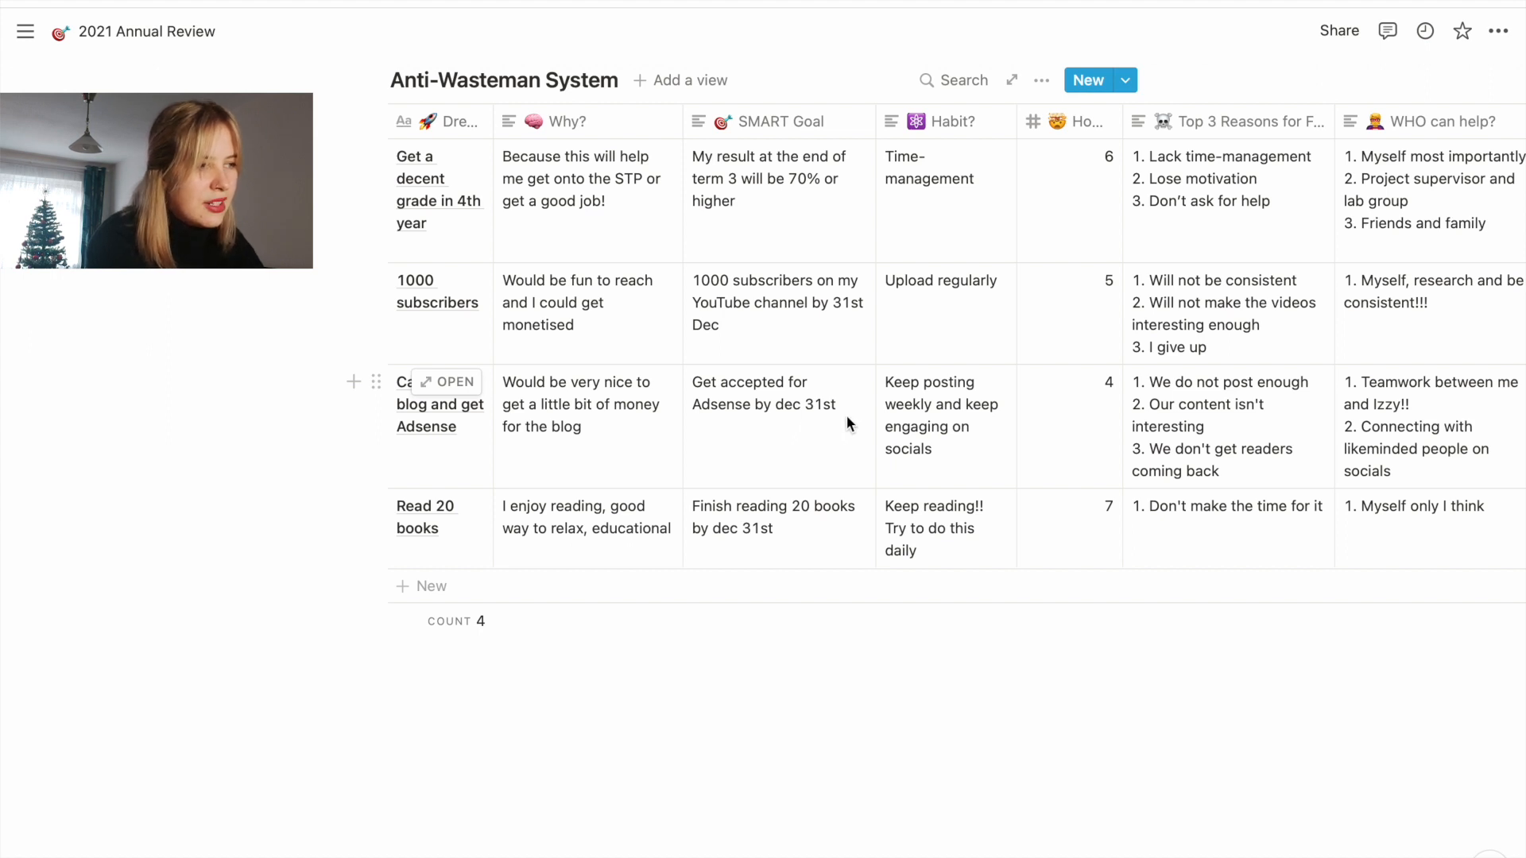
pyautogui.hscroll(3, 794, 417)
pyautogui.hscroll(5, 1024, 381)
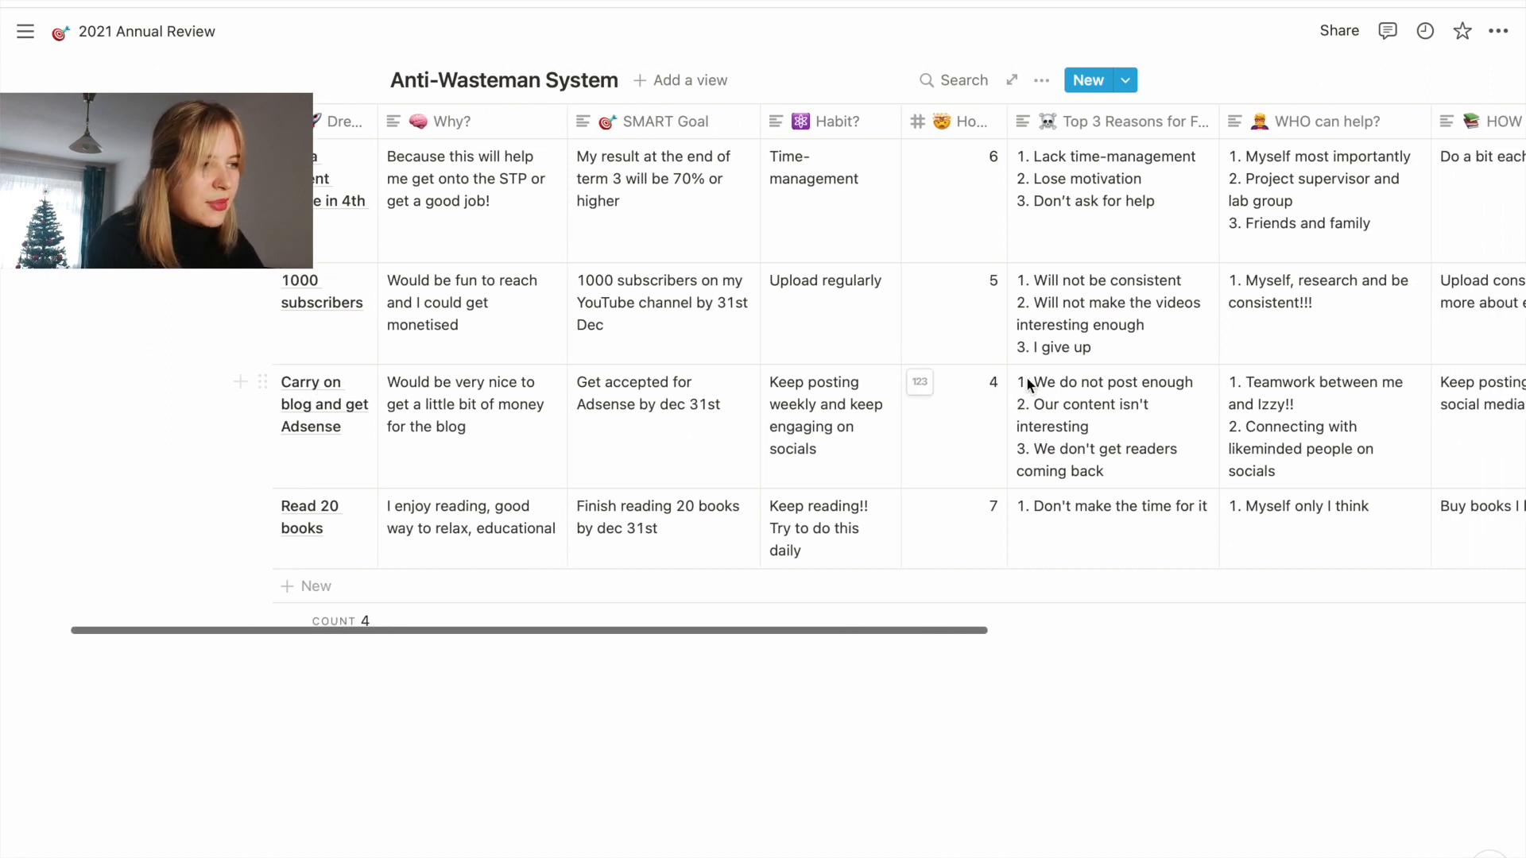
pyautogui.click(1027, 407)
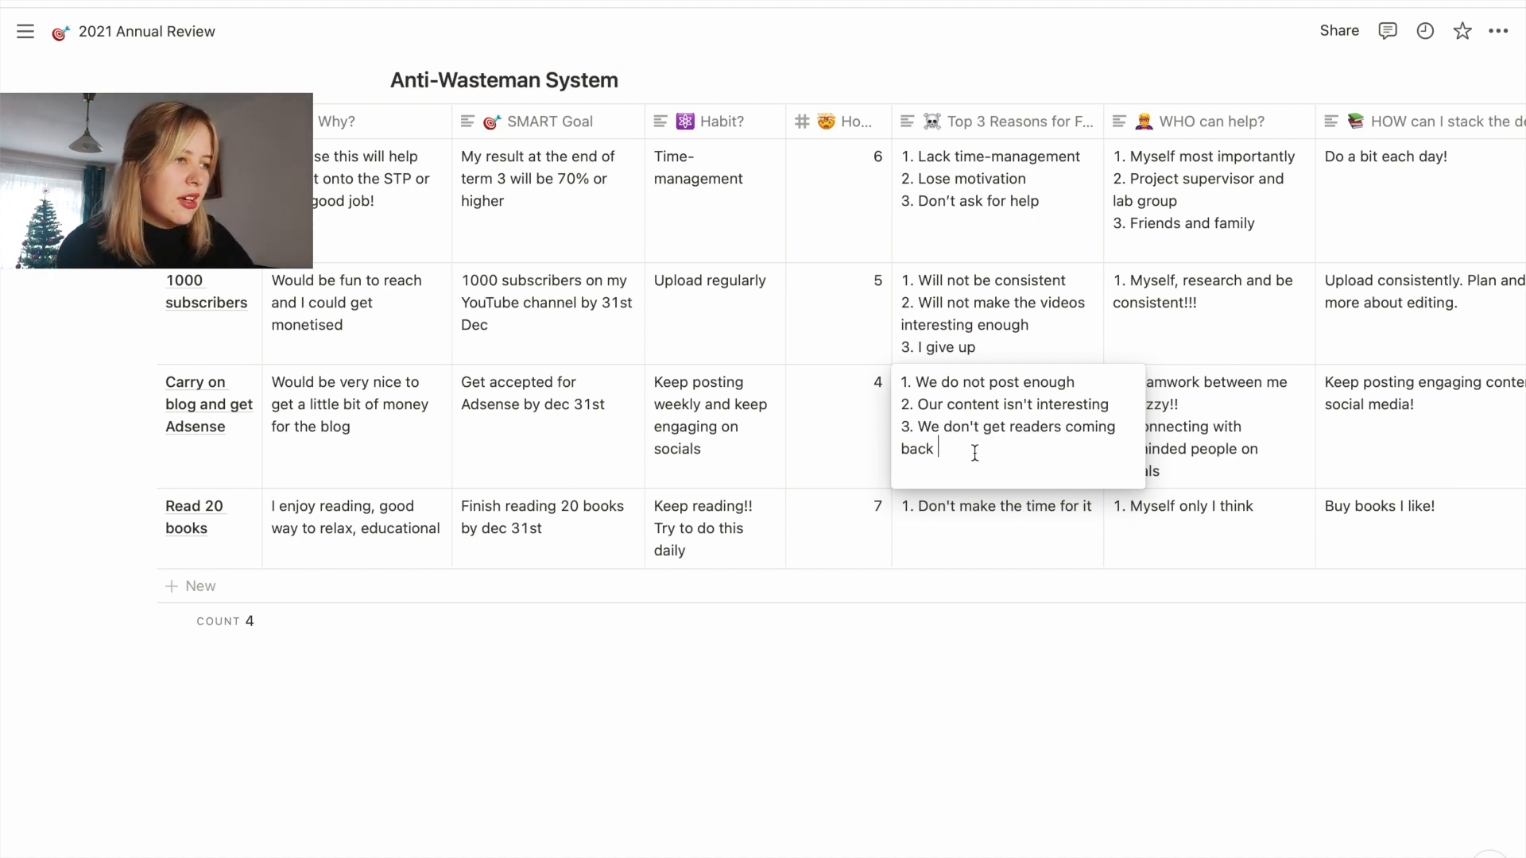
pyautogui.press('Escape')
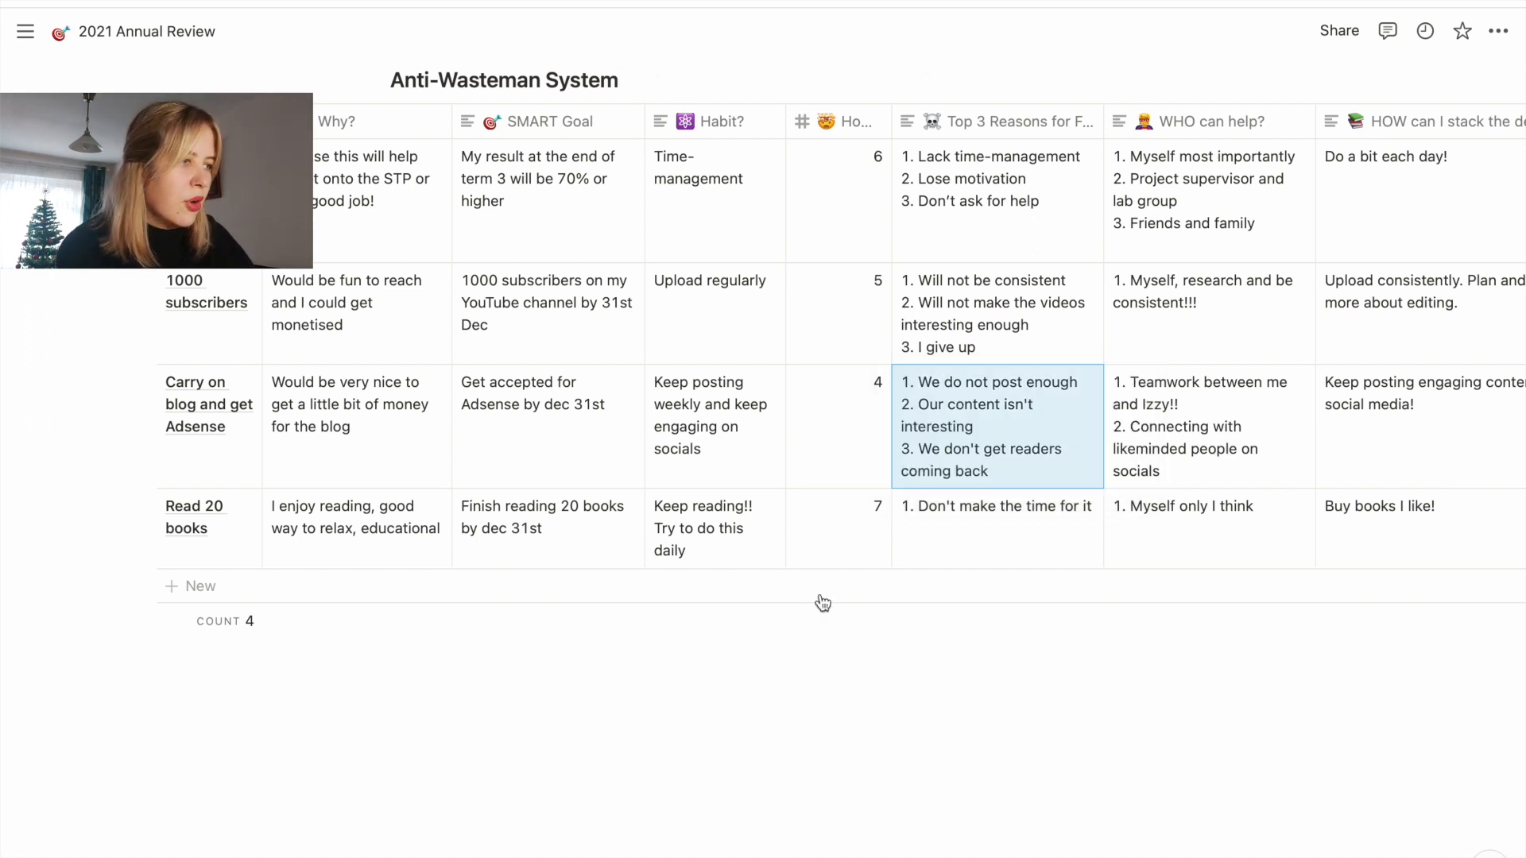
pyautogui.hscroll(6, 1220, 468)
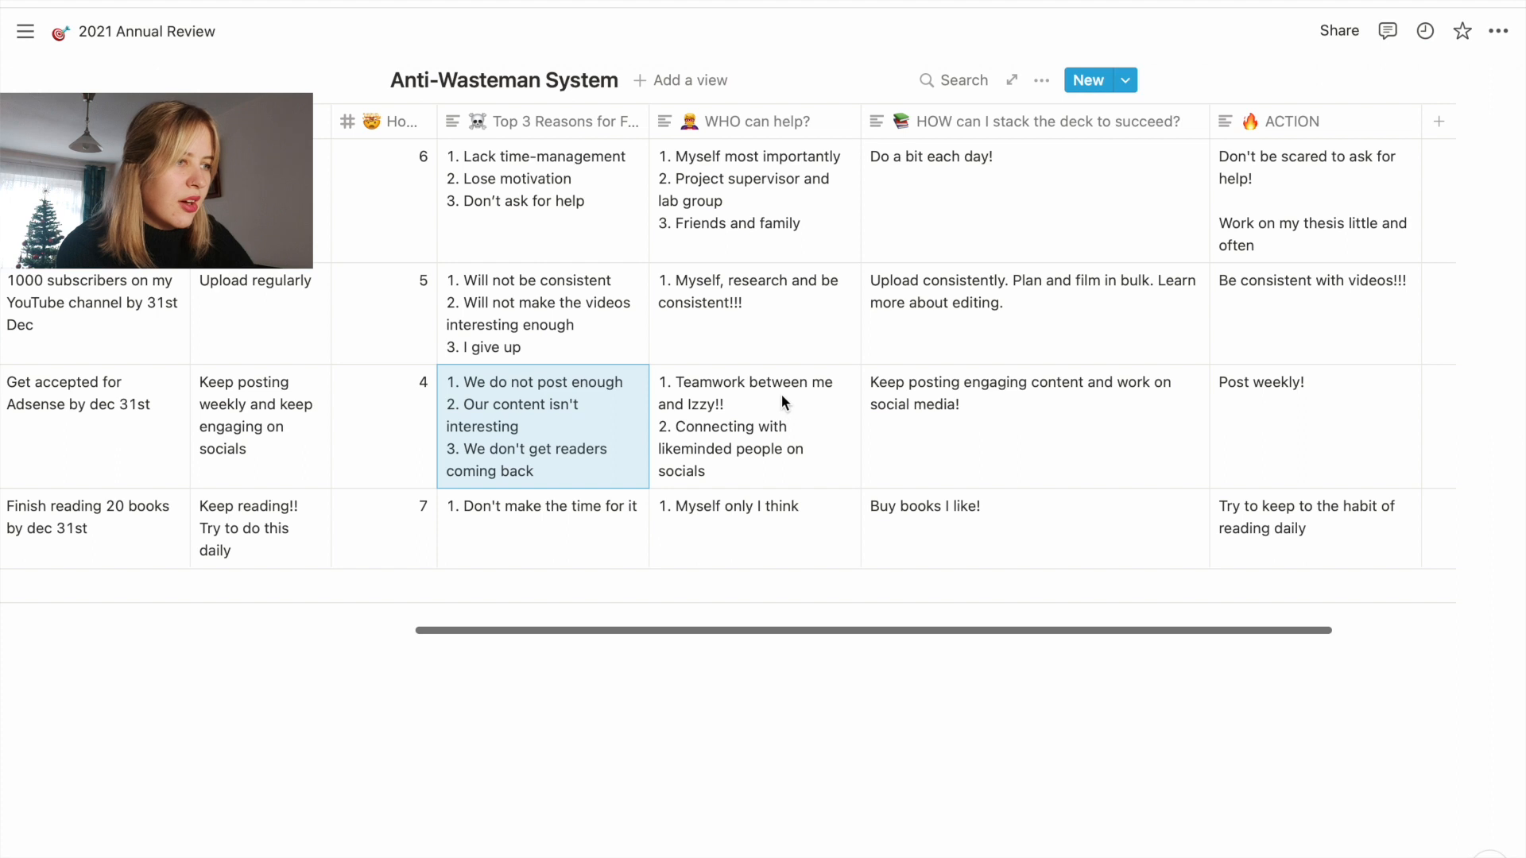
pyautogui.click(731, 398)
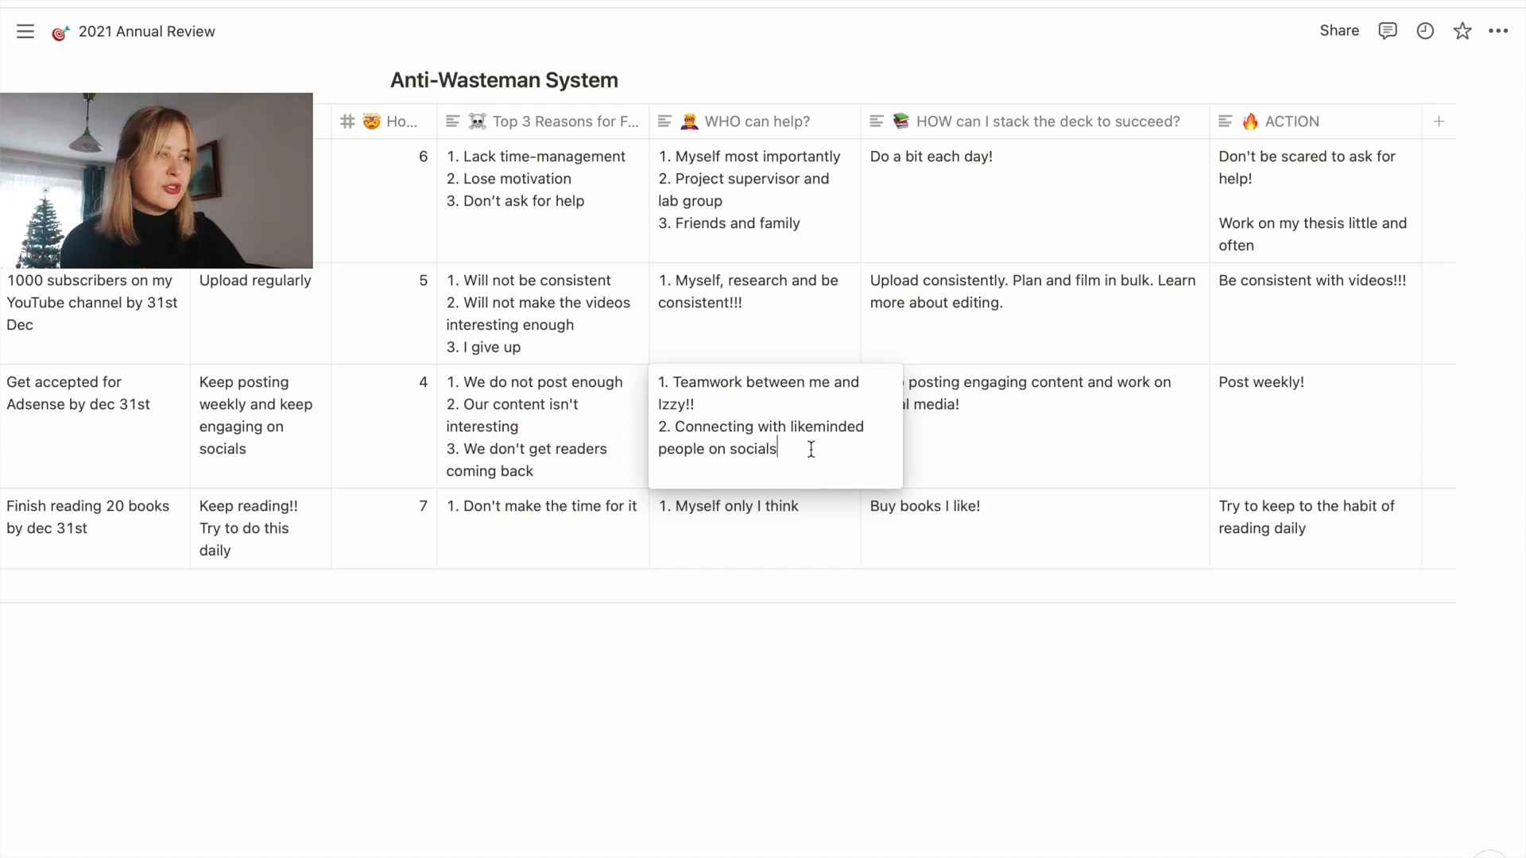
pyautogui.press('Escape')
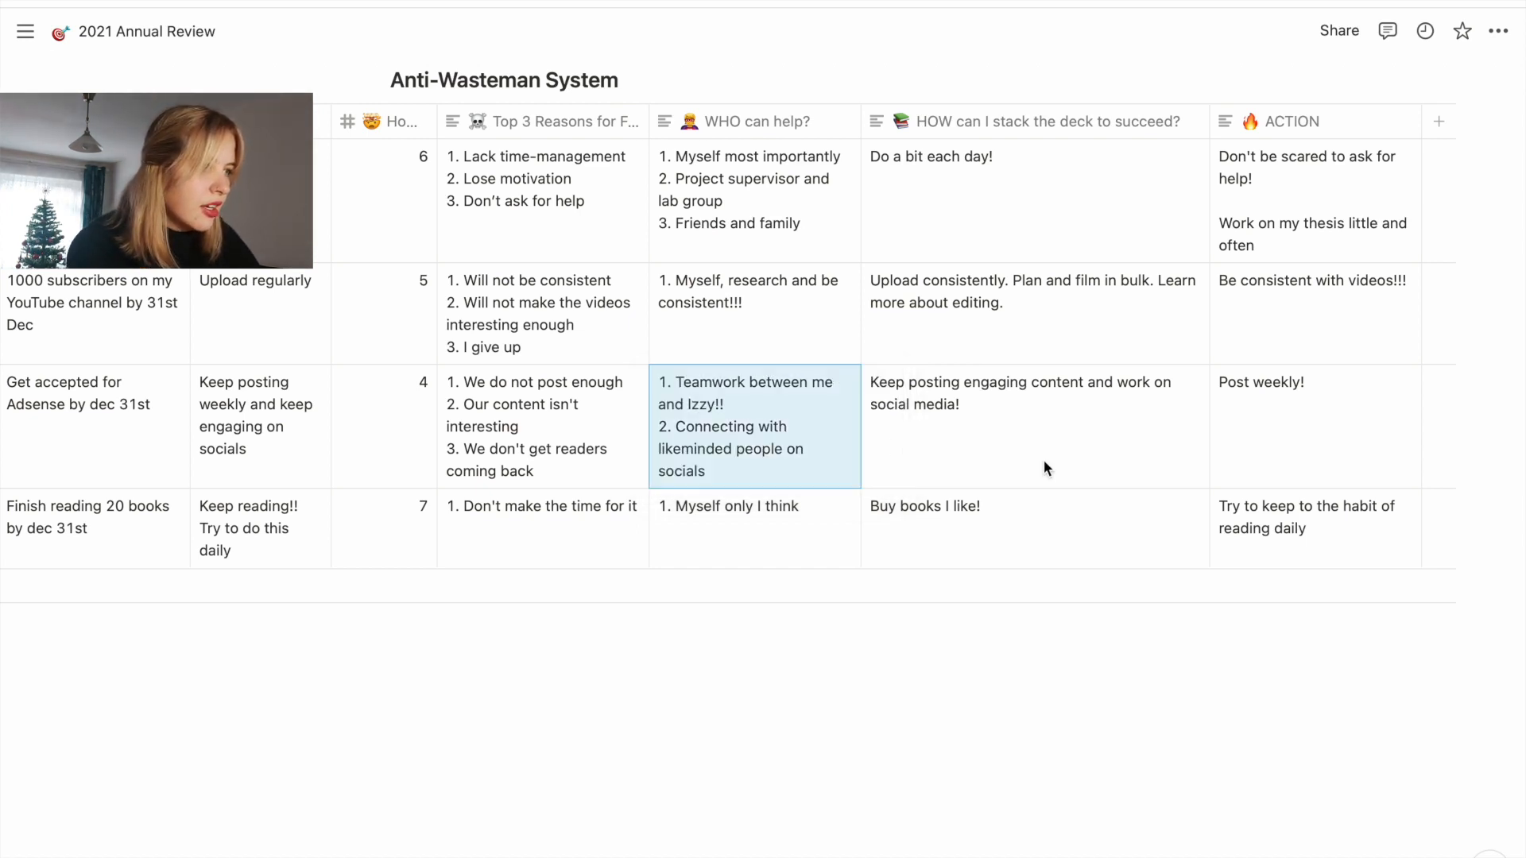
# - Add "Plan and research blogs more in advance." on a new line in the blog goal's "HOW can I stack the deck to succeed?" text
pyautogui.hscroll(5, 991, 467)
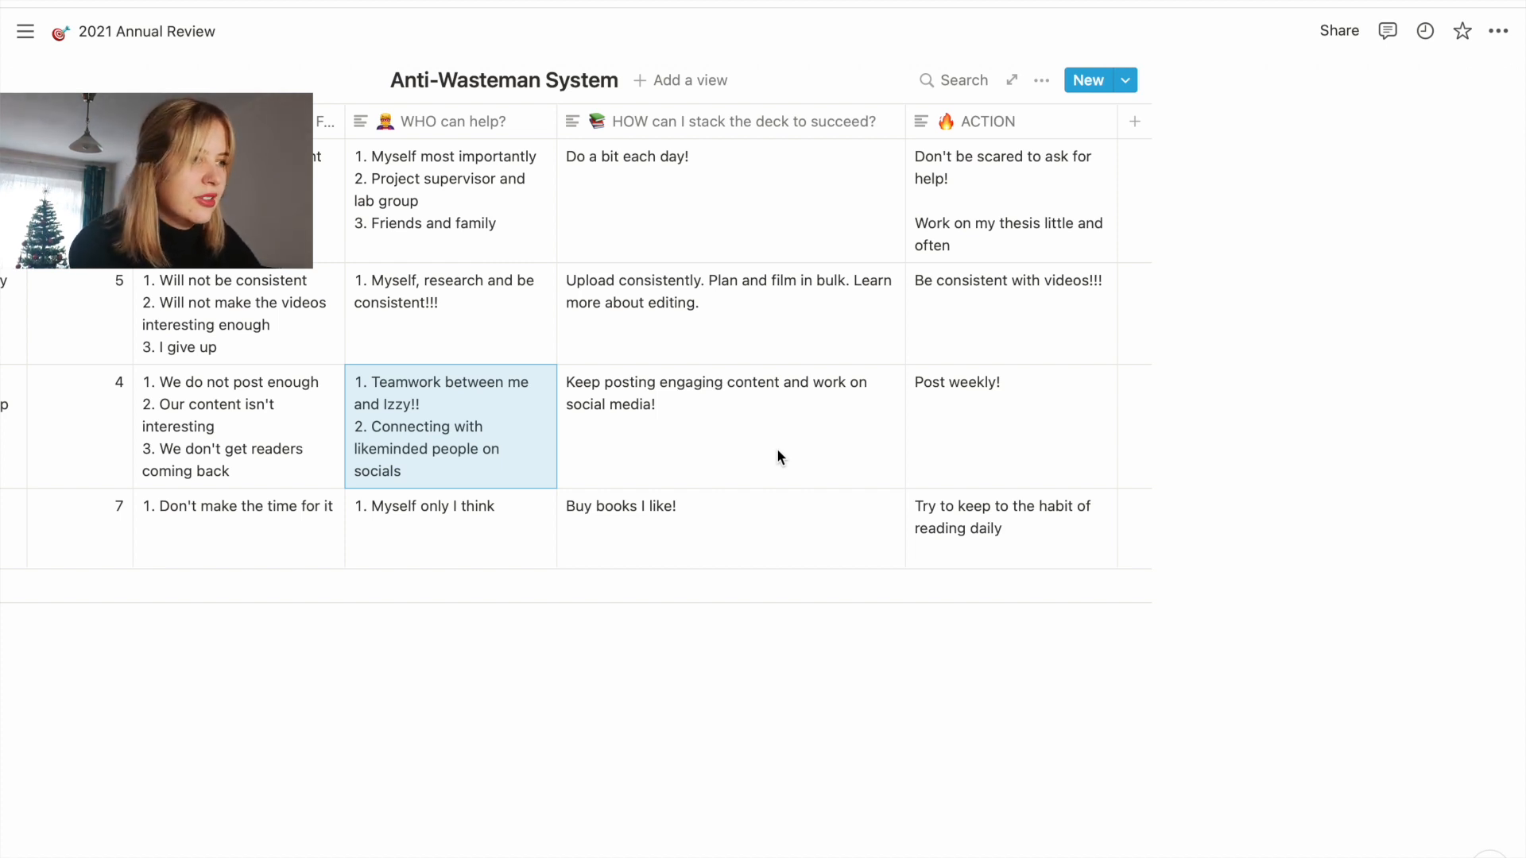
pyautogui.click(704, 407)
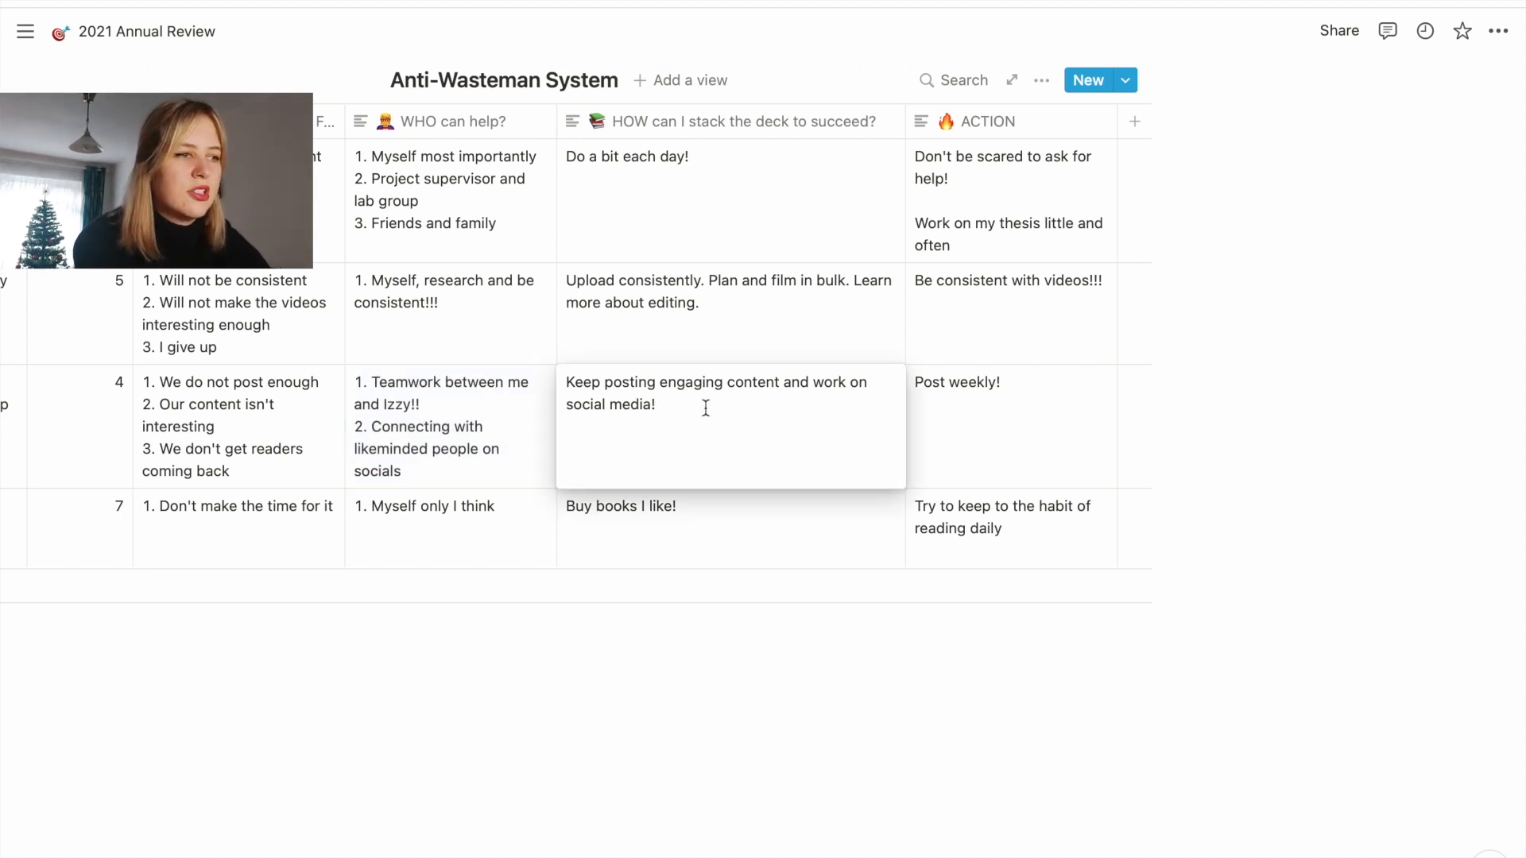
pyautogui.press('Return')
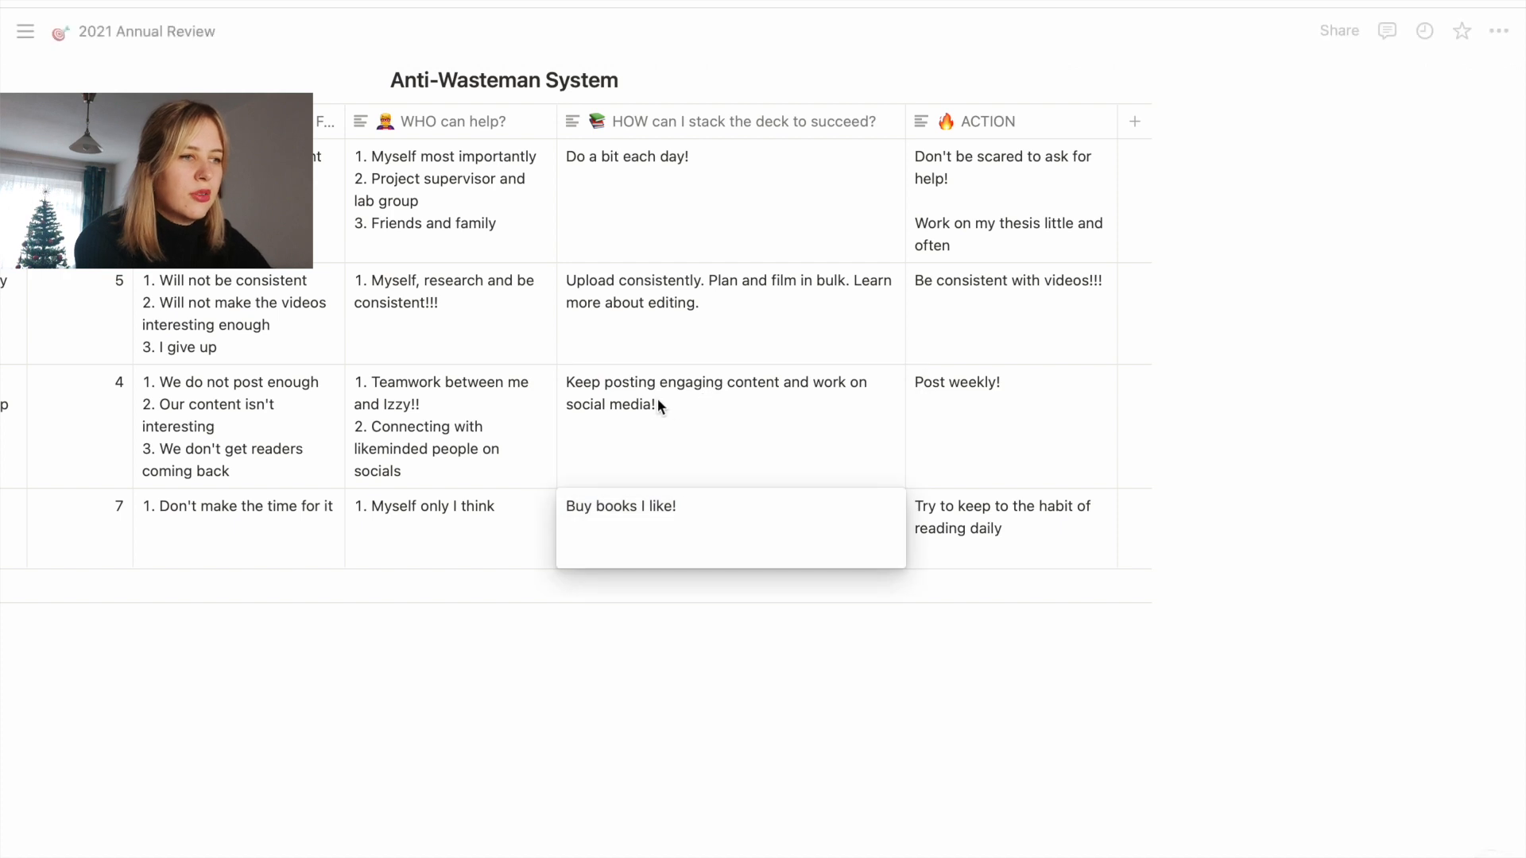
pyautogui.click(680, 398)
pyautogui.click(679, 405)
pyautogui.hotkey('shift', 'Return')
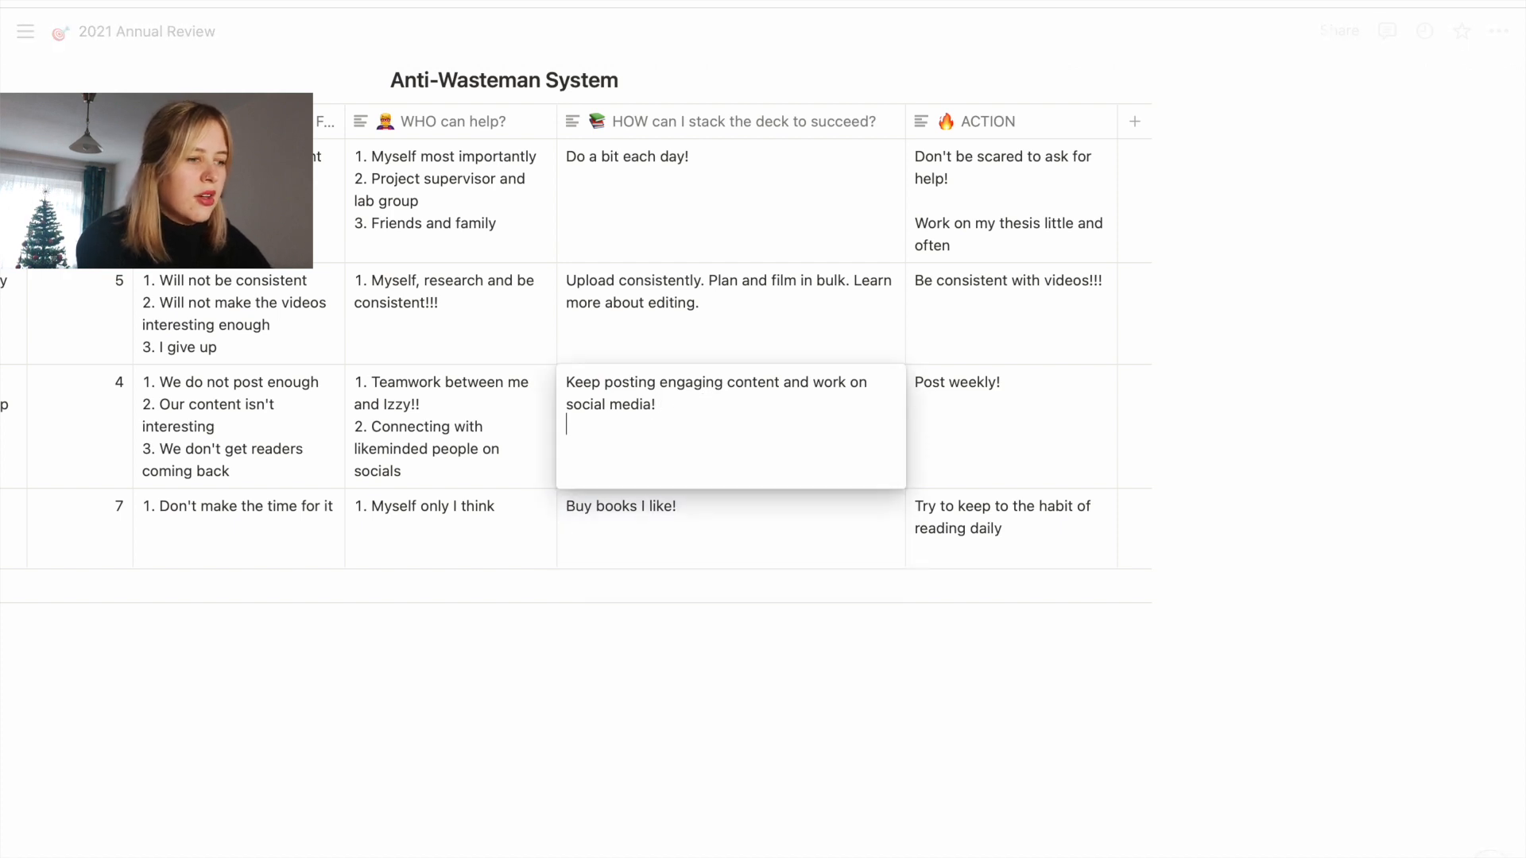
pyautogui.write('Plan')
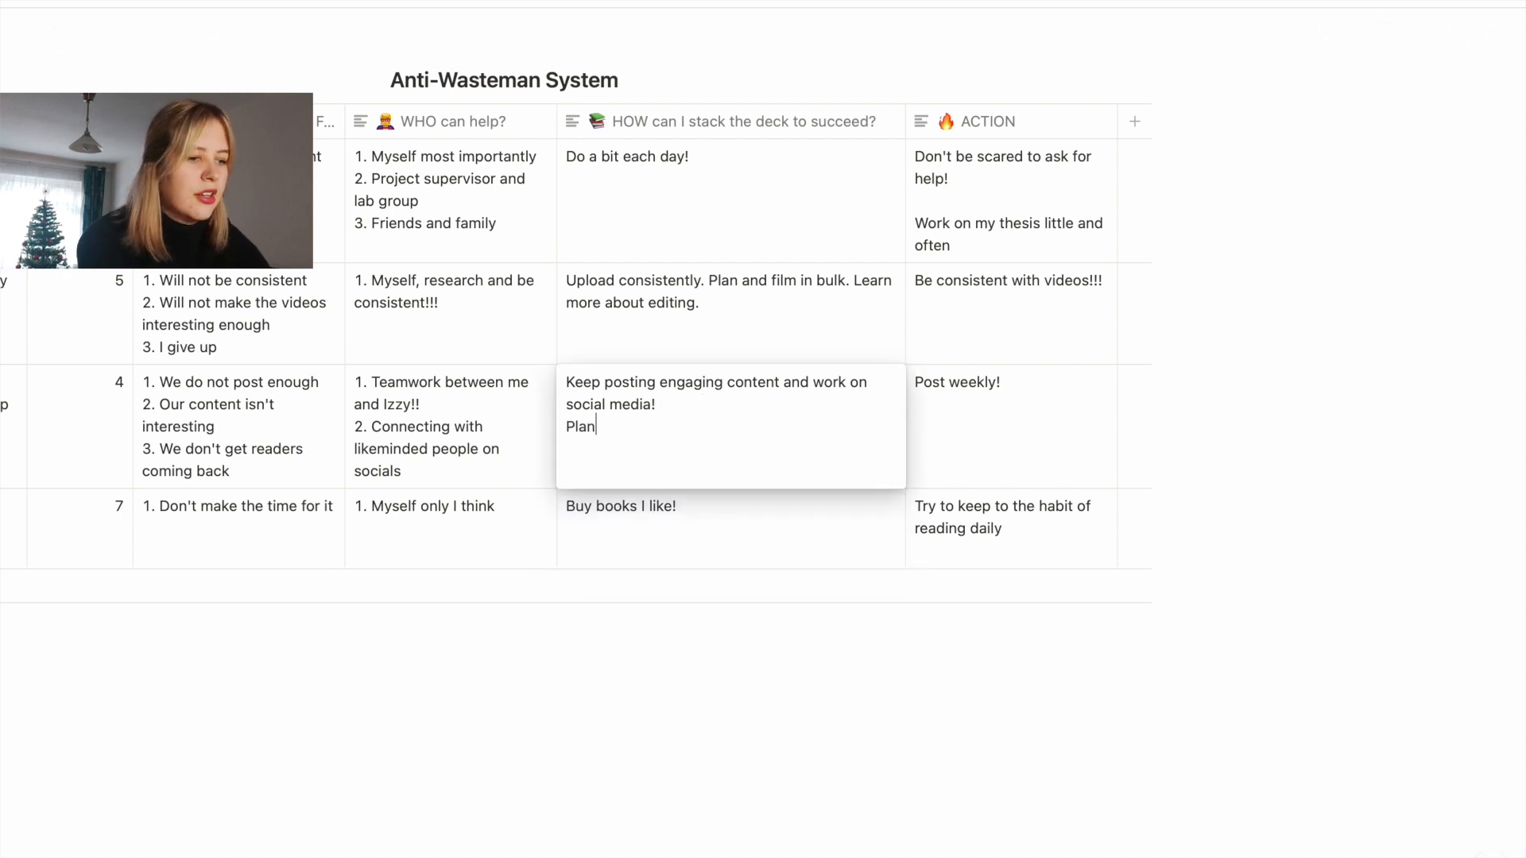
pyautogui.write(' and resae')
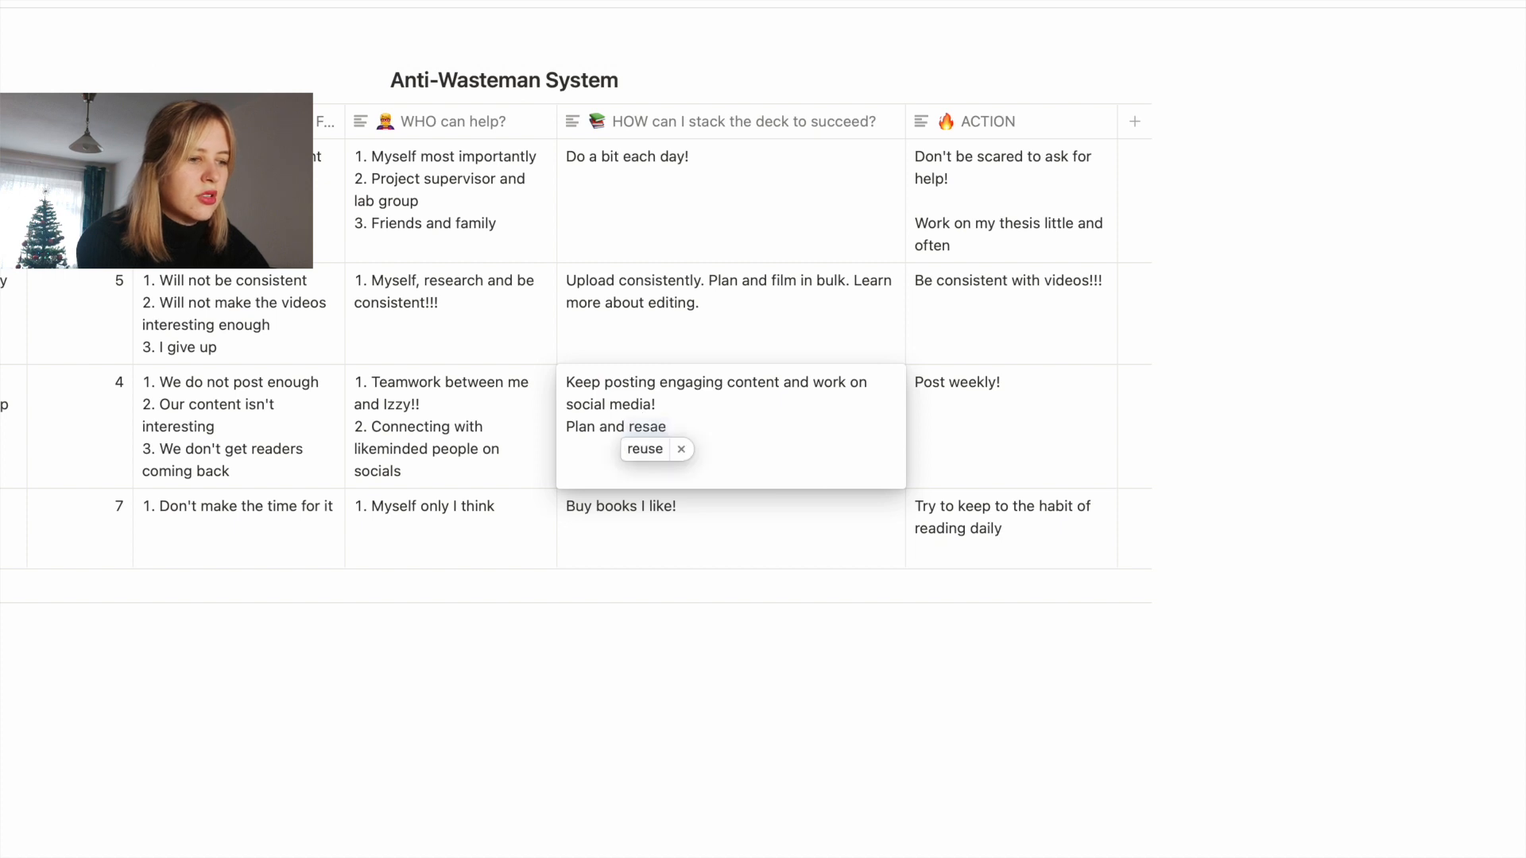
pyautogui.press('BackSpace')
pyautogui.press('BackSpace')
pyautogui.write('earch b')
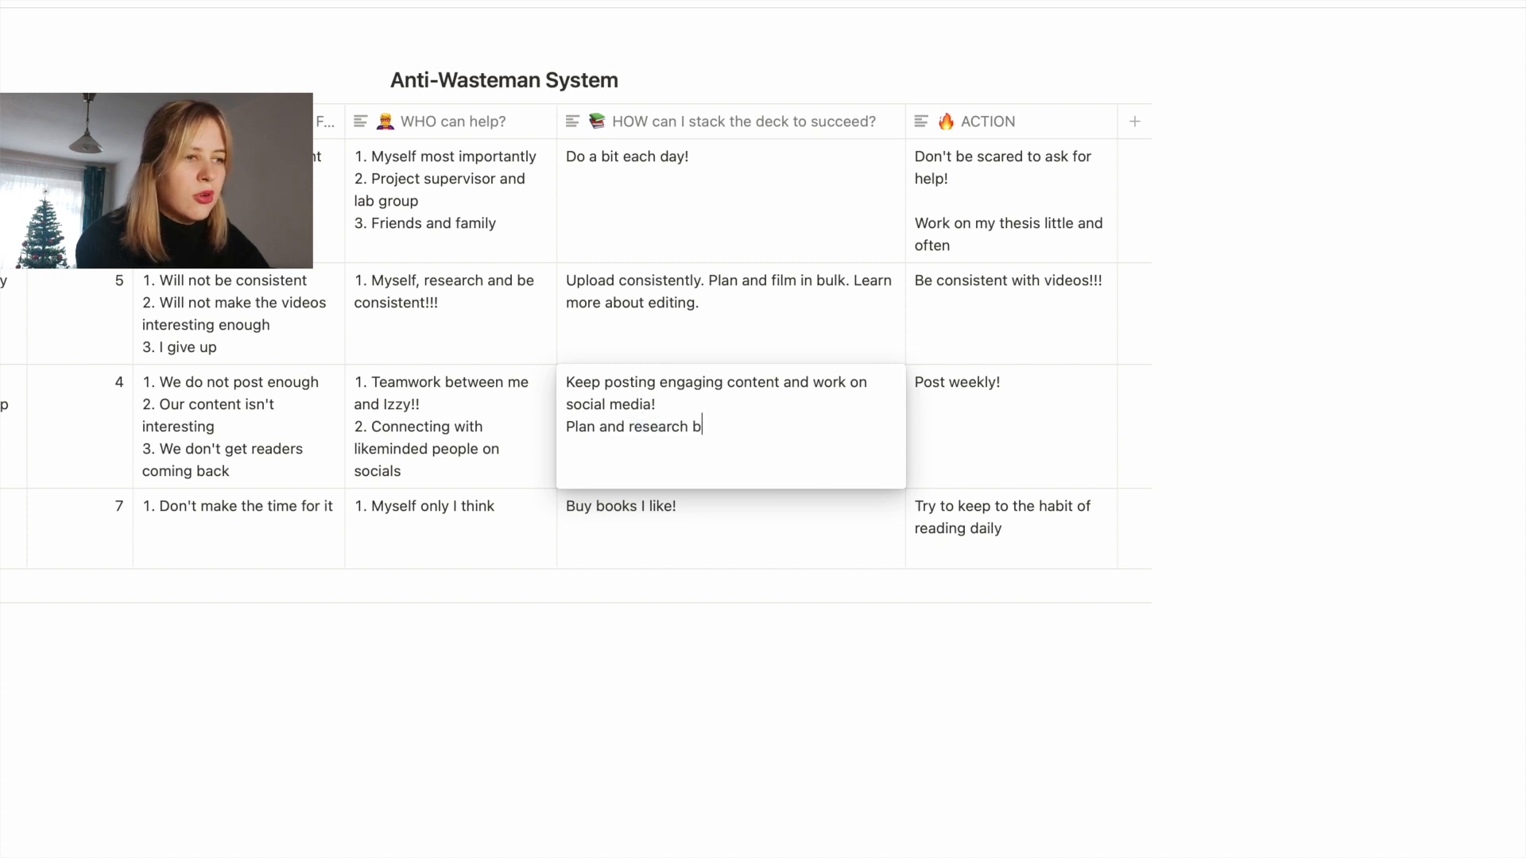
pyautogui.write('logs more ')
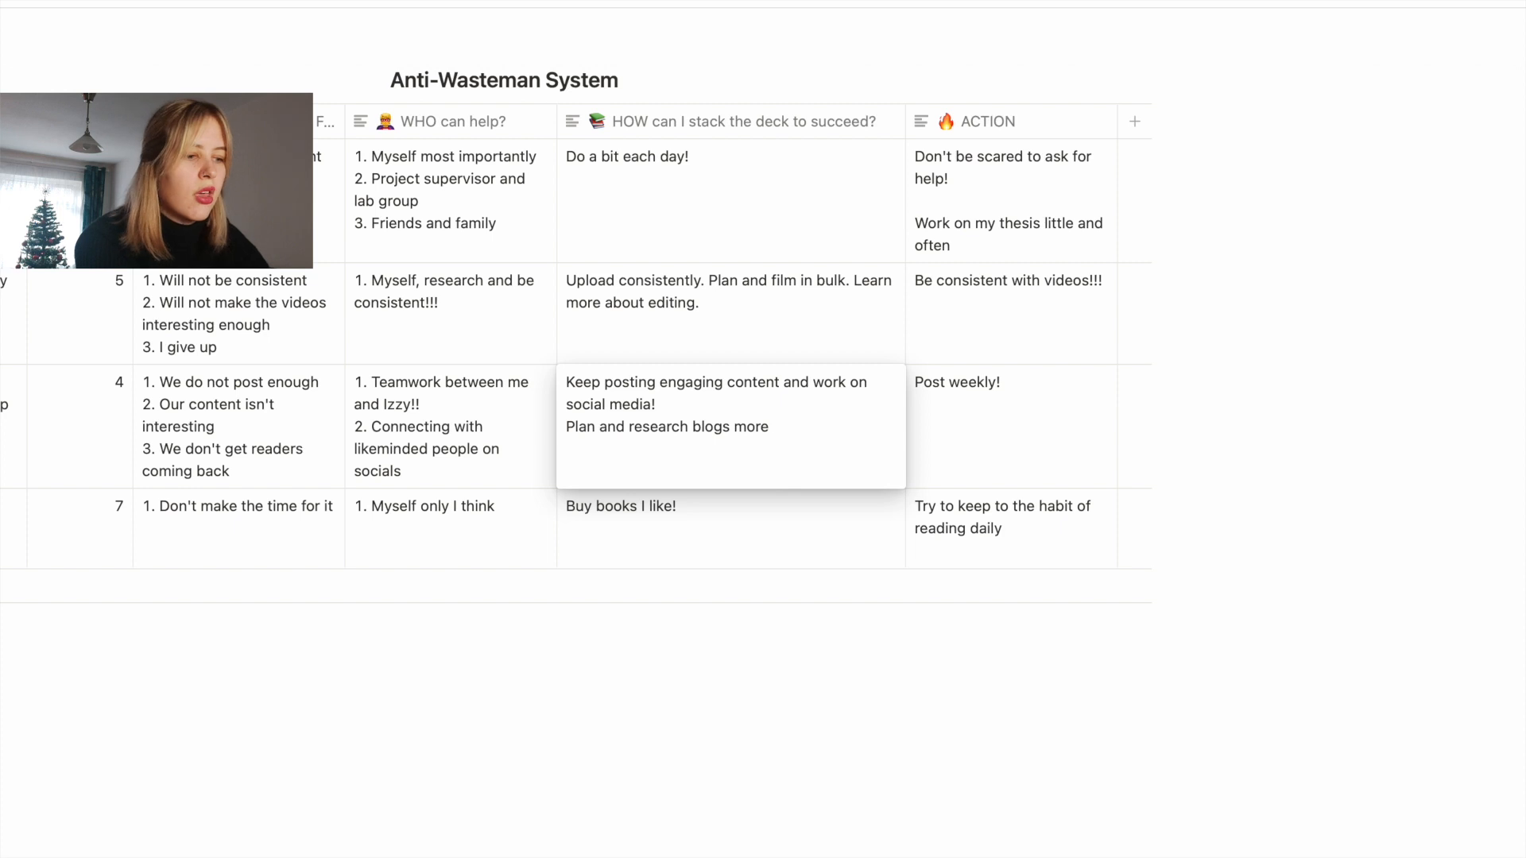
pyautogui.write('in advance.')
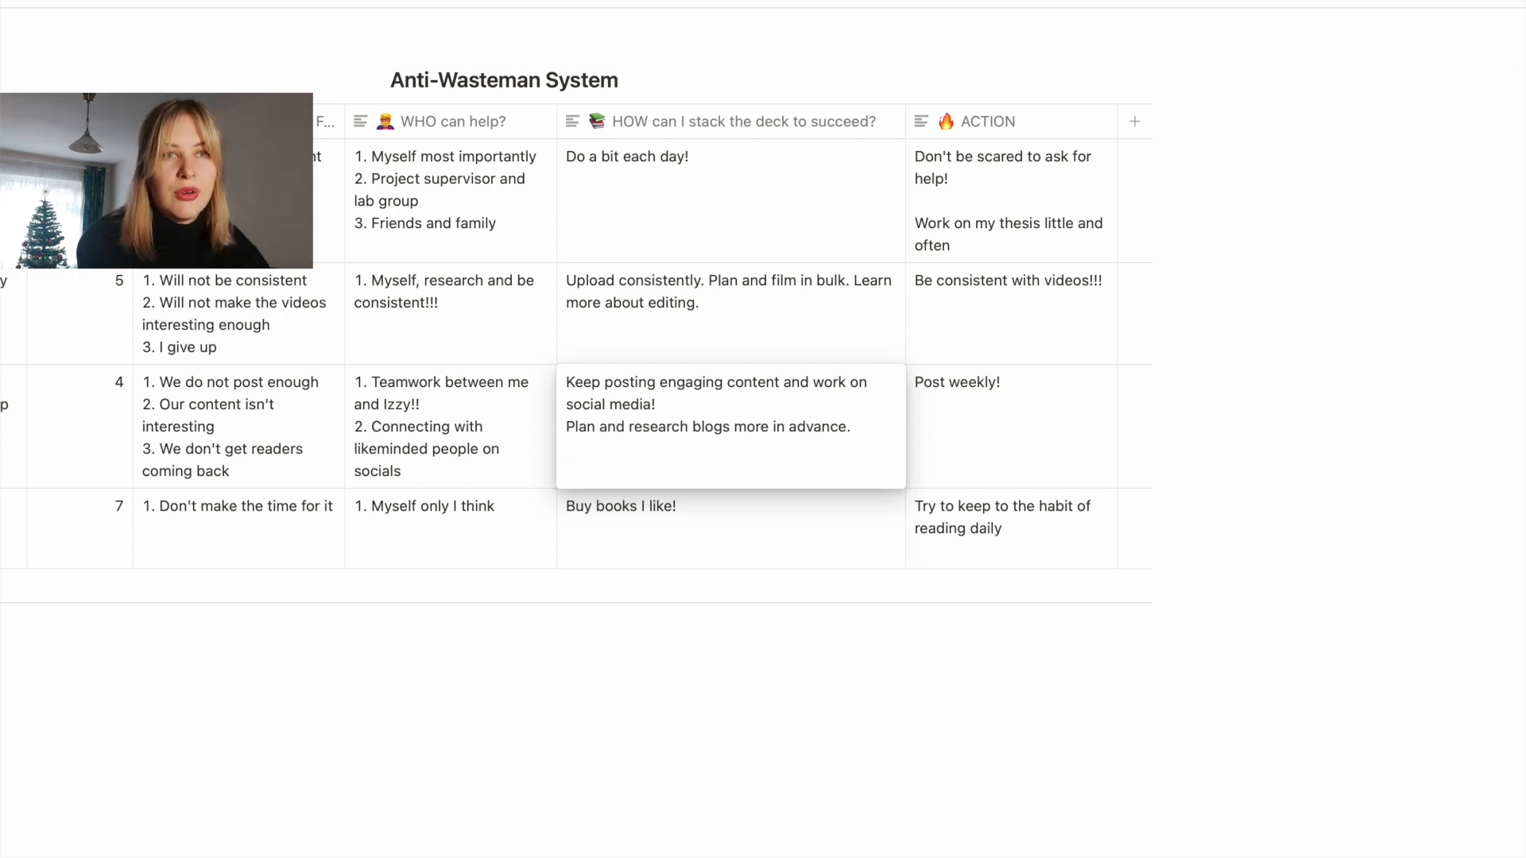
# - Add another line reading "Post more about current topics." to the blog goal's "HOW can I stack the deck to succeed?" text
pyautogui.hotkey('shift', 'Return')
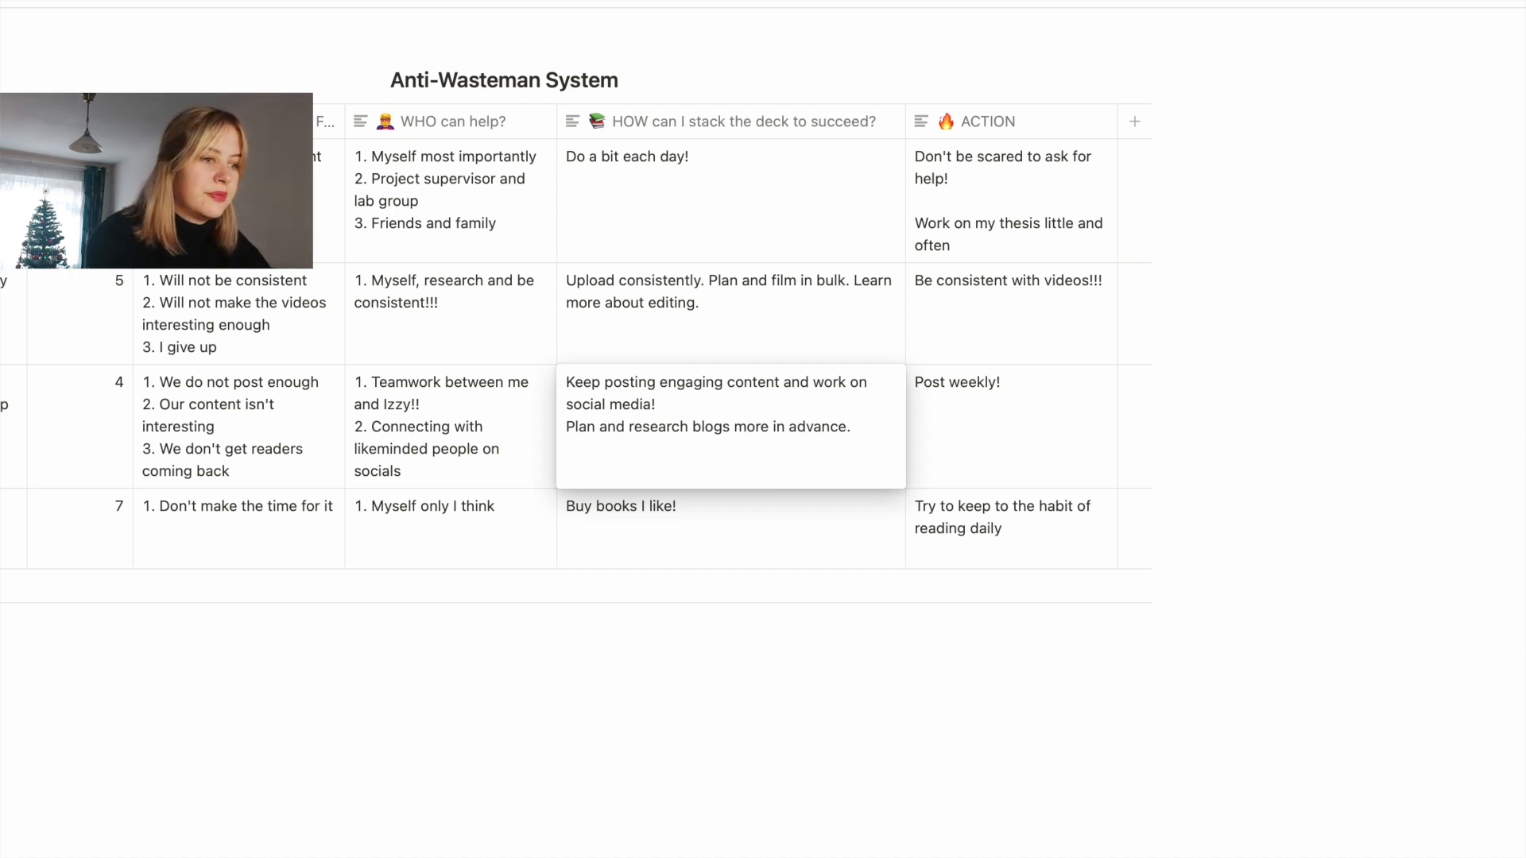
pyautogui.write('Post c')
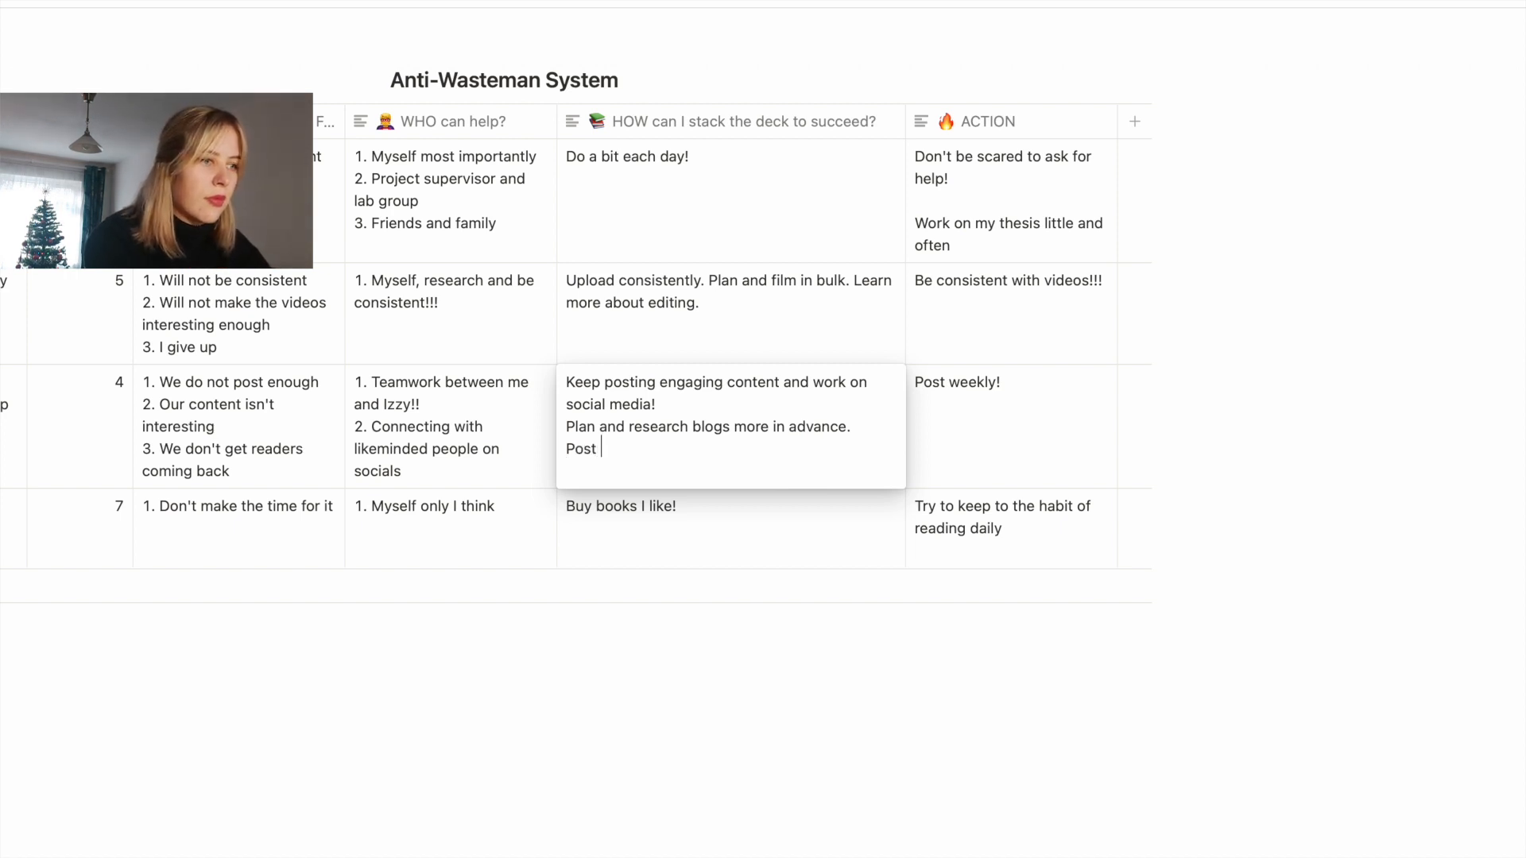
pyautogui.press('BackSpace')
pyautogui.write('more about ')
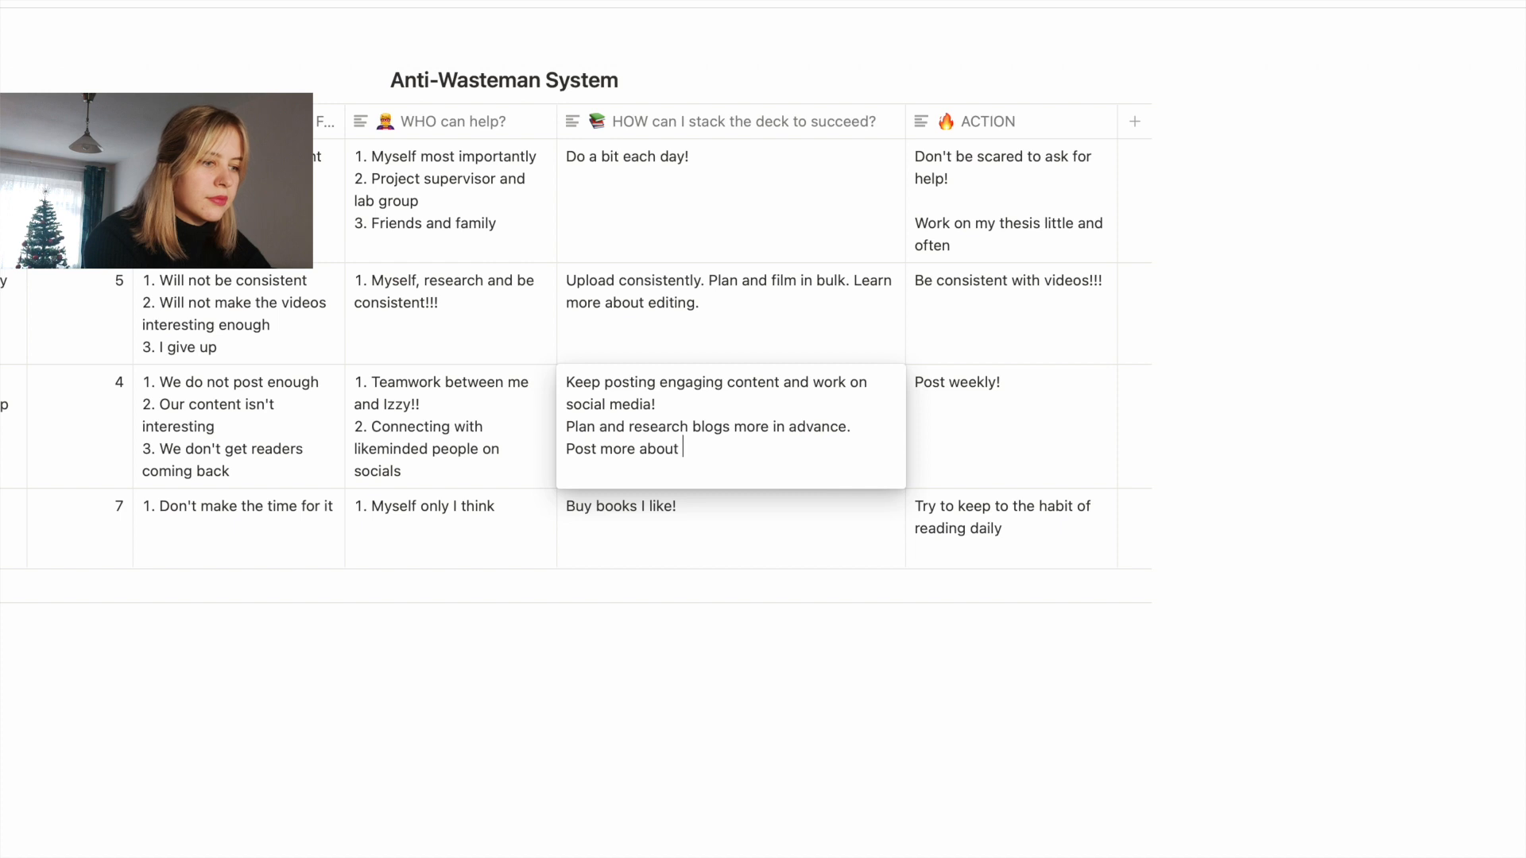
pyautogui.write('current topics.')
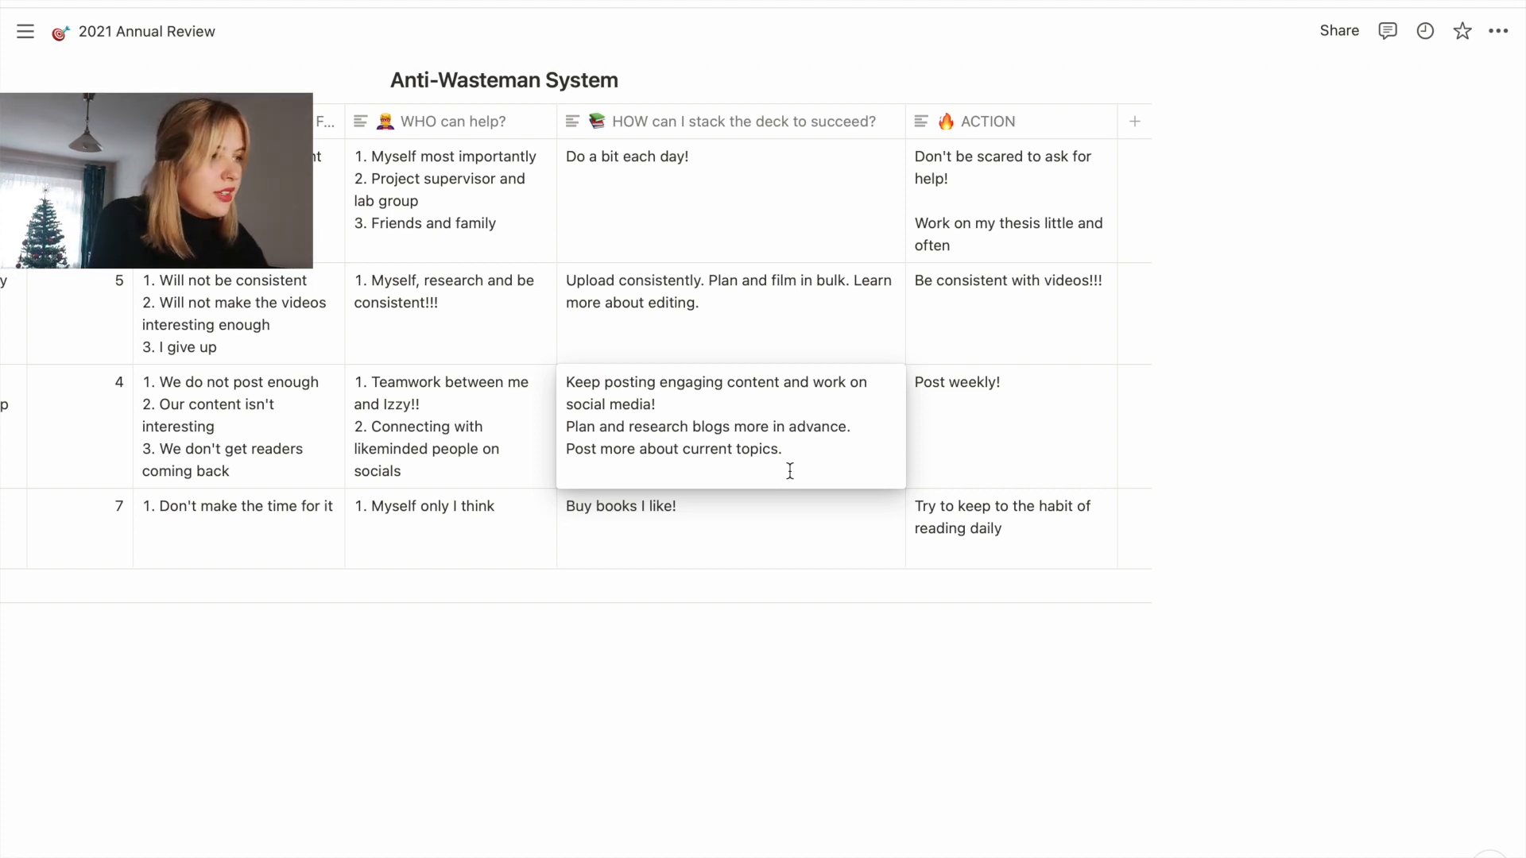
pyautogui.press('Escape')
# - Remove the exclamation mark from "Post weekly!" in the blog goal's ACTION text
pyautogui.click(1016, 407)
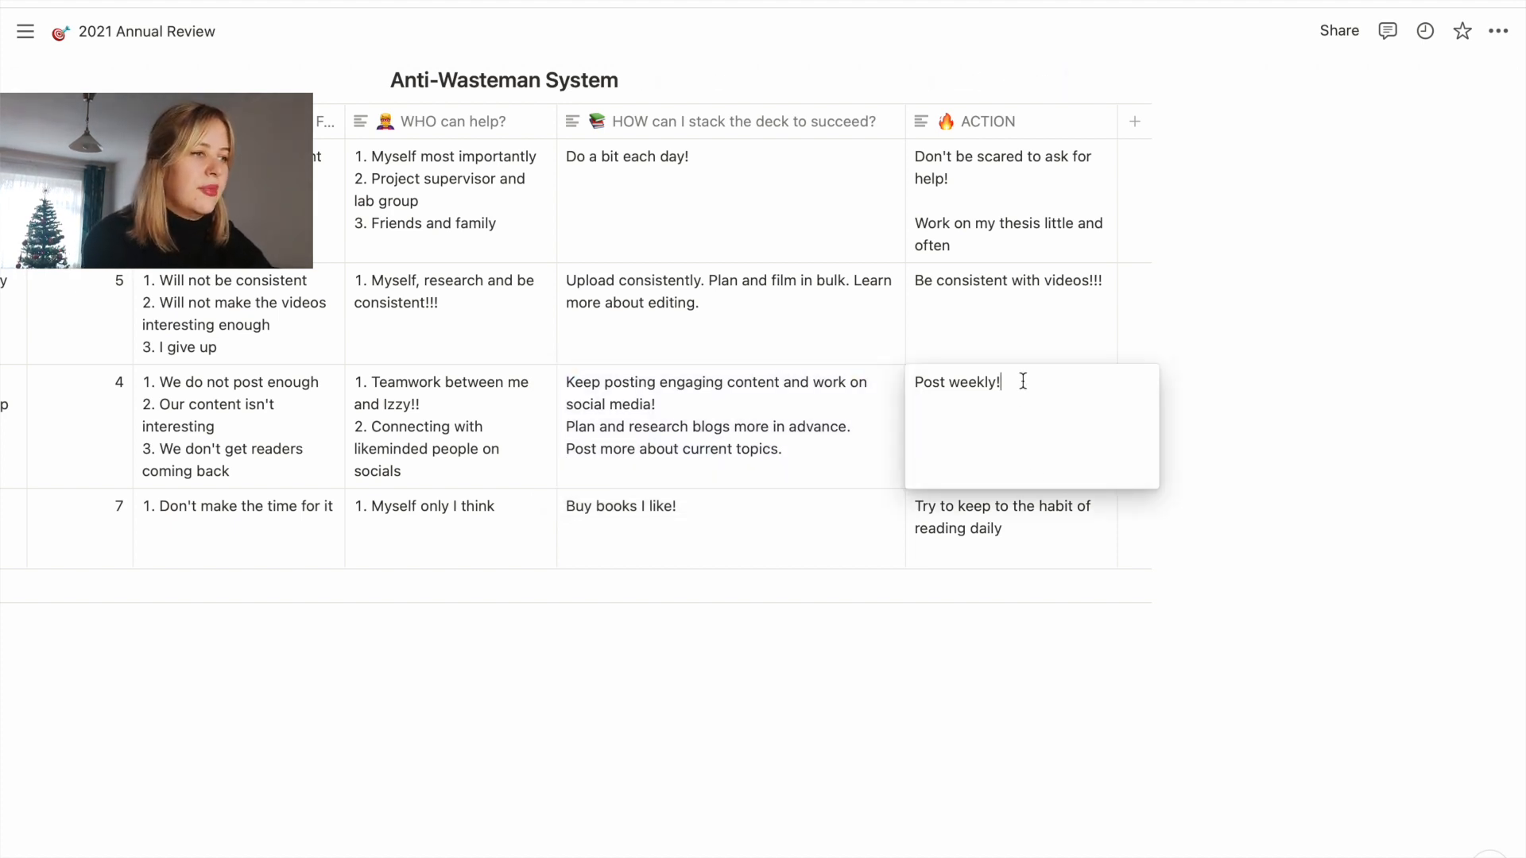
pyautogui.press('BackSpace')
pyautogui.press('Escape')
pyautogui.press('Down')
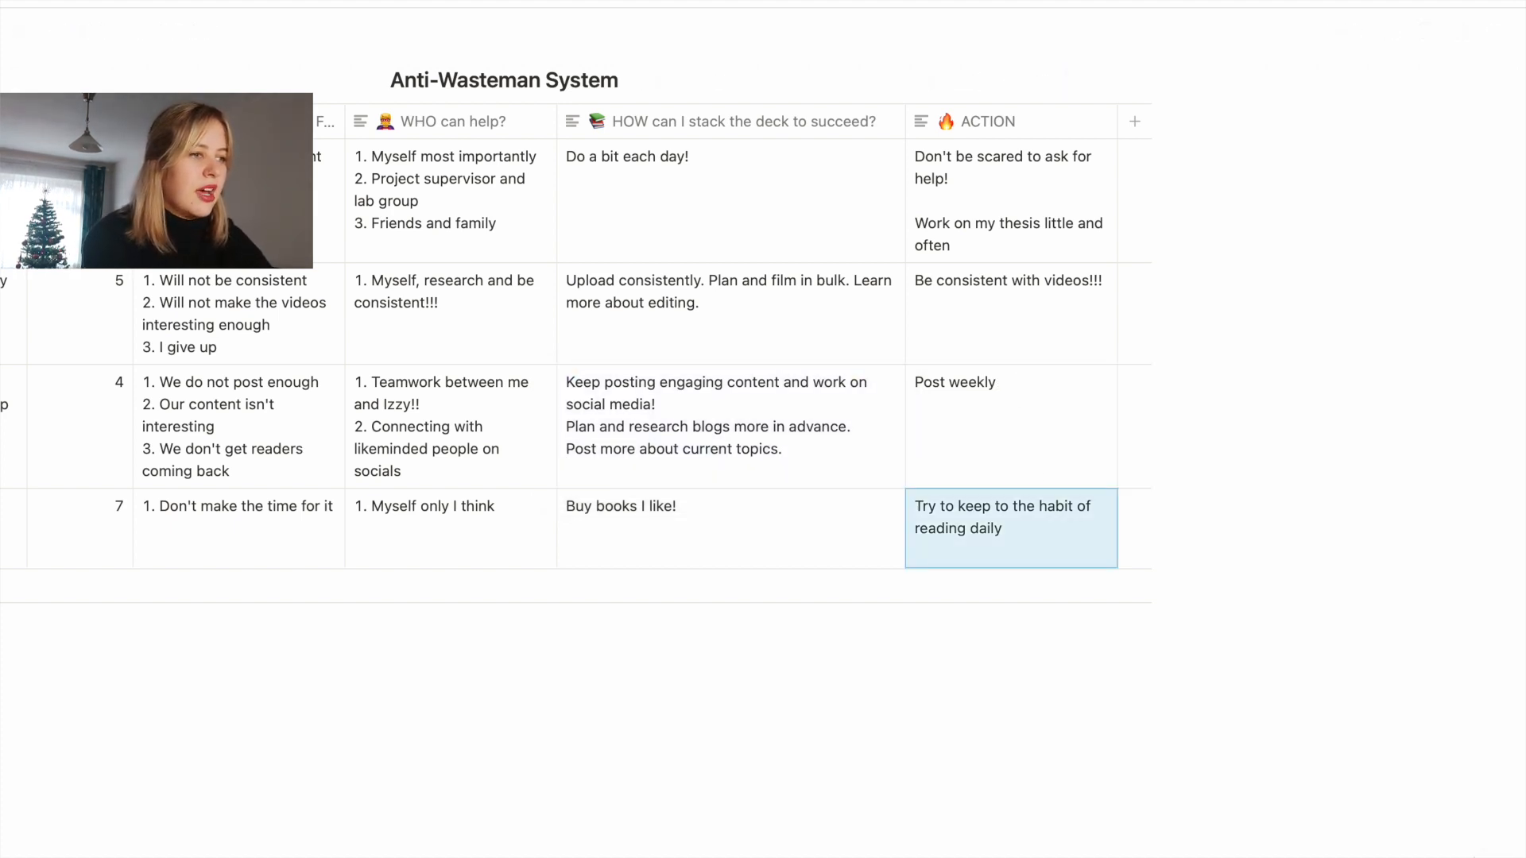
# - Change the blog and Adsense goal's ACTION text to read "Post blog post weekly"
pyautogui.click(1031, 372)
pyautogui.click(948, 384)
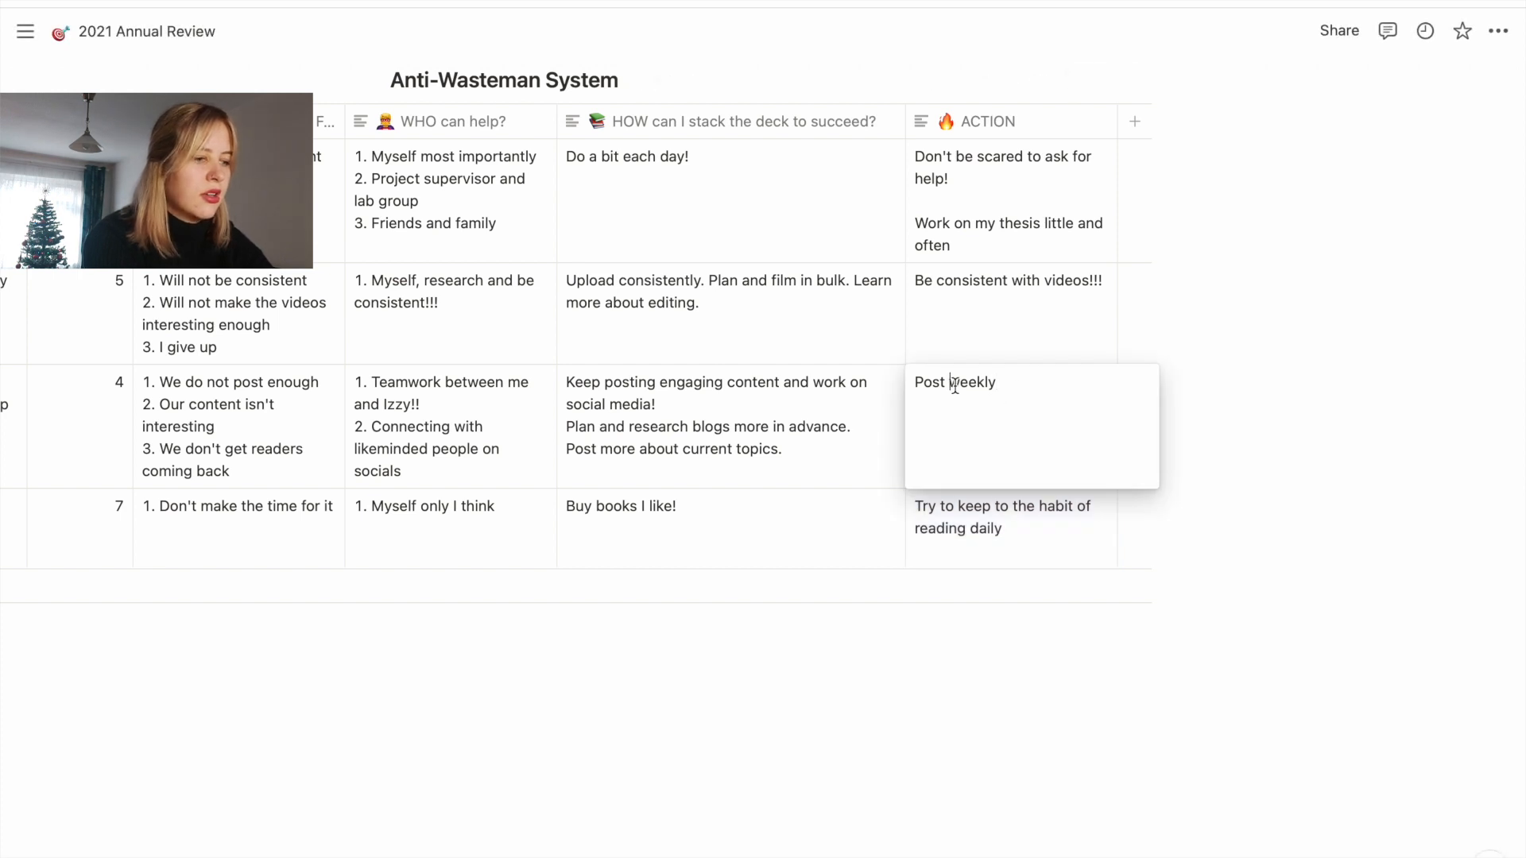
pyautogui.write('B')
pyautogui.press('BackSpace')
pyautogui.write('blog post')
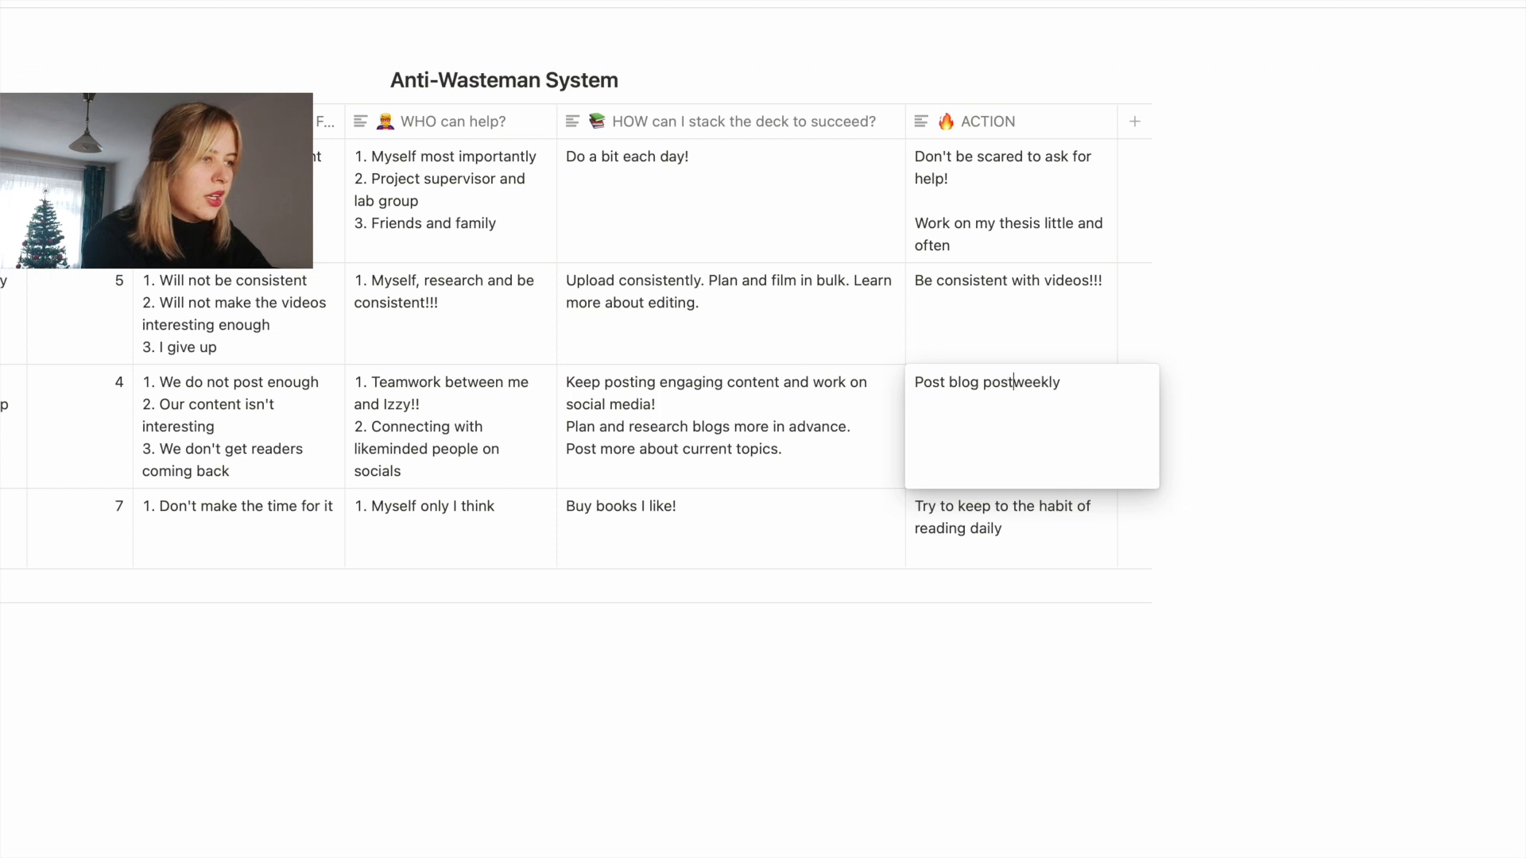
# - Add "Post on twitter at least 3 times a week" below a blank line in the blog goal's ACTION text
pyautogui.click(1090, 388)
pyautogui.hotkey('shift', 'Return')
pyautogui.hotkey('shift', 'Return')
pyautogui.write('Post on twi')
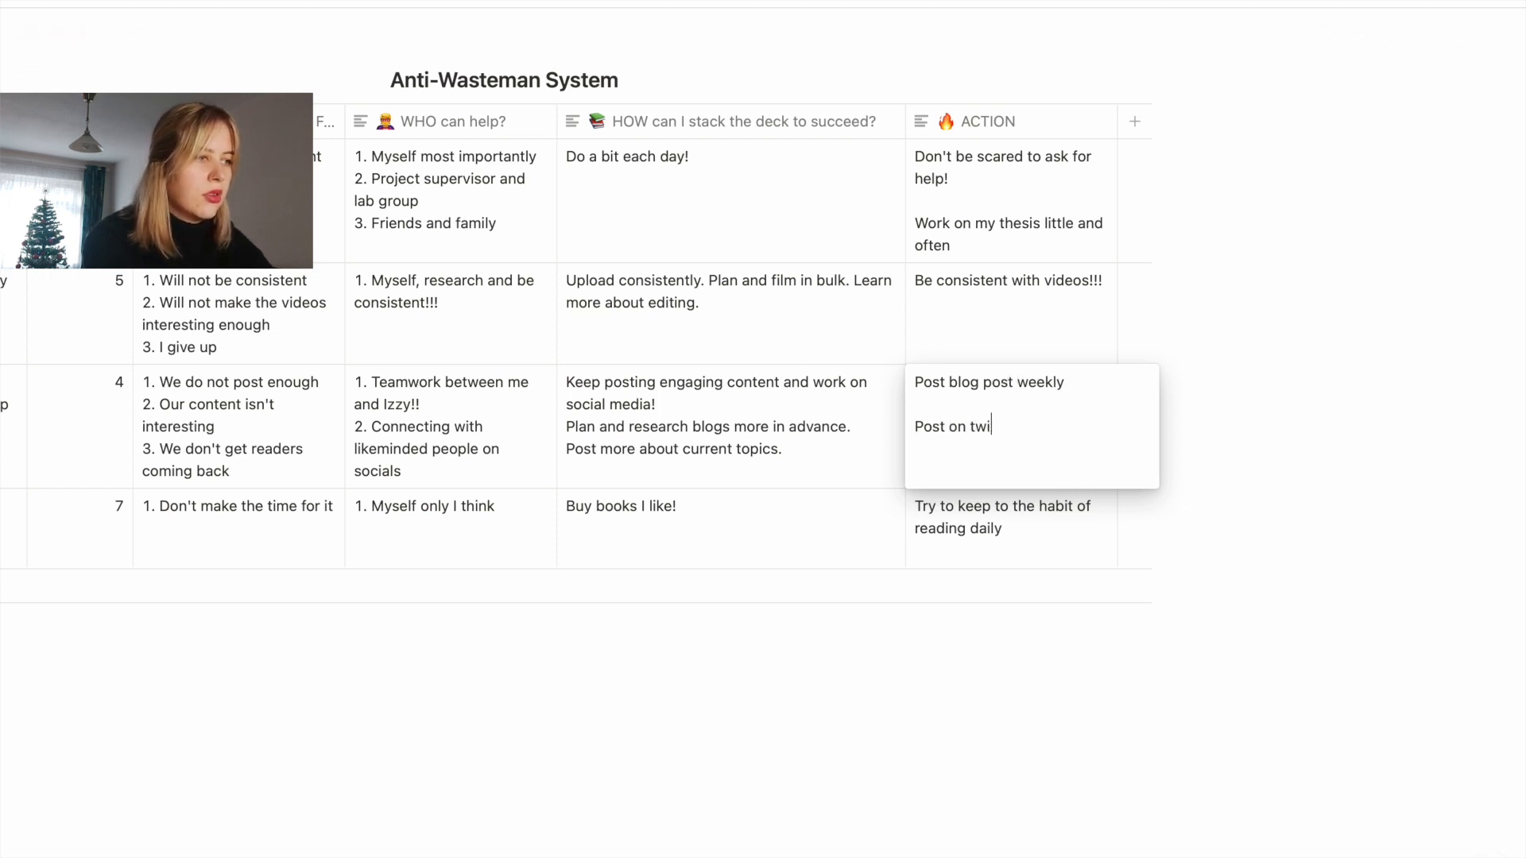
pyautogui.write('tter at least 3 times ')
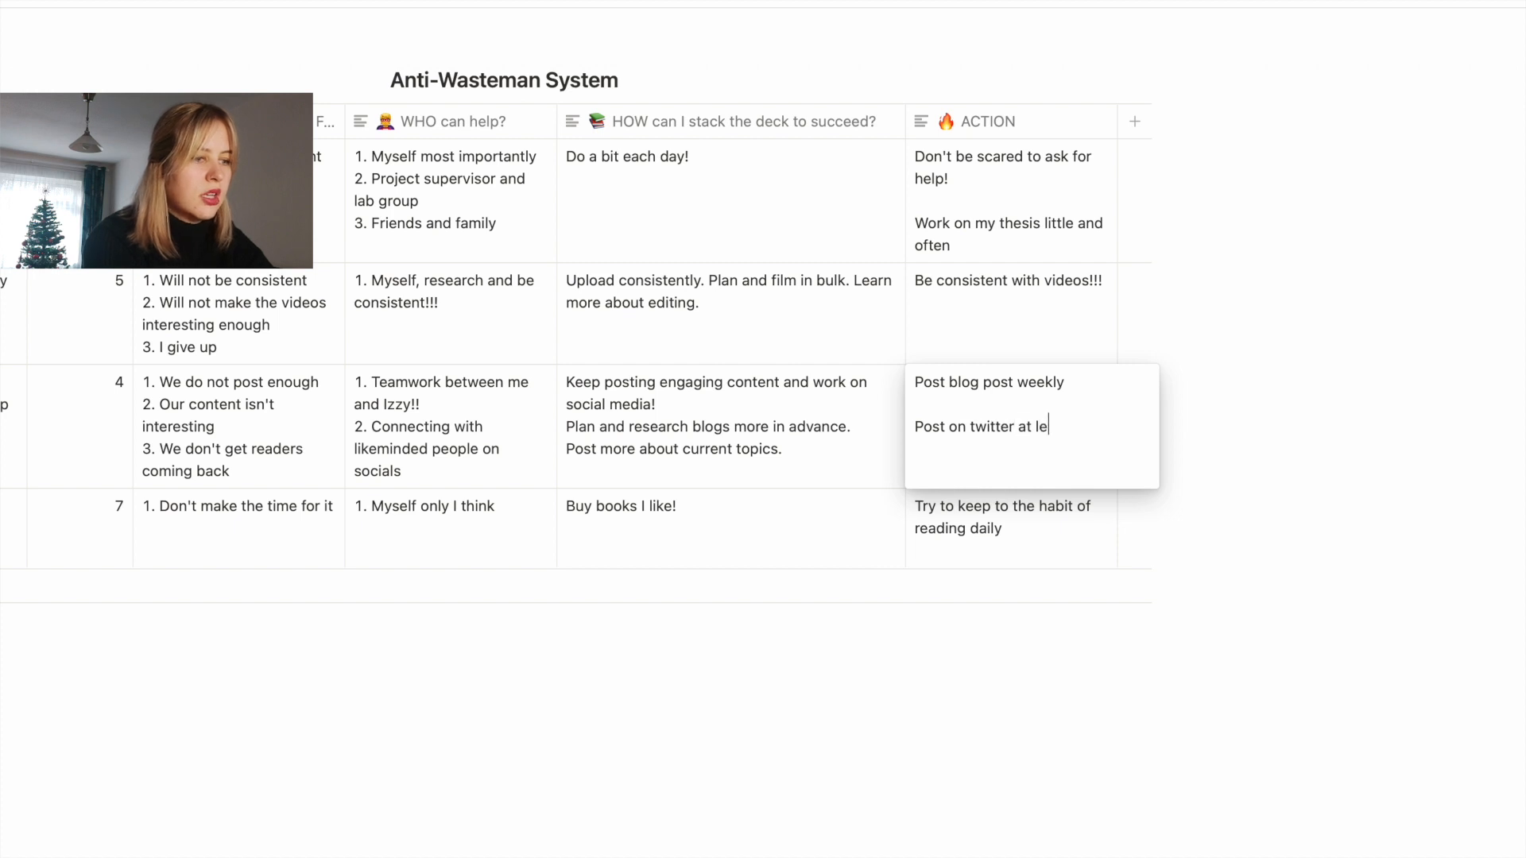
pyautogui.write('a week')
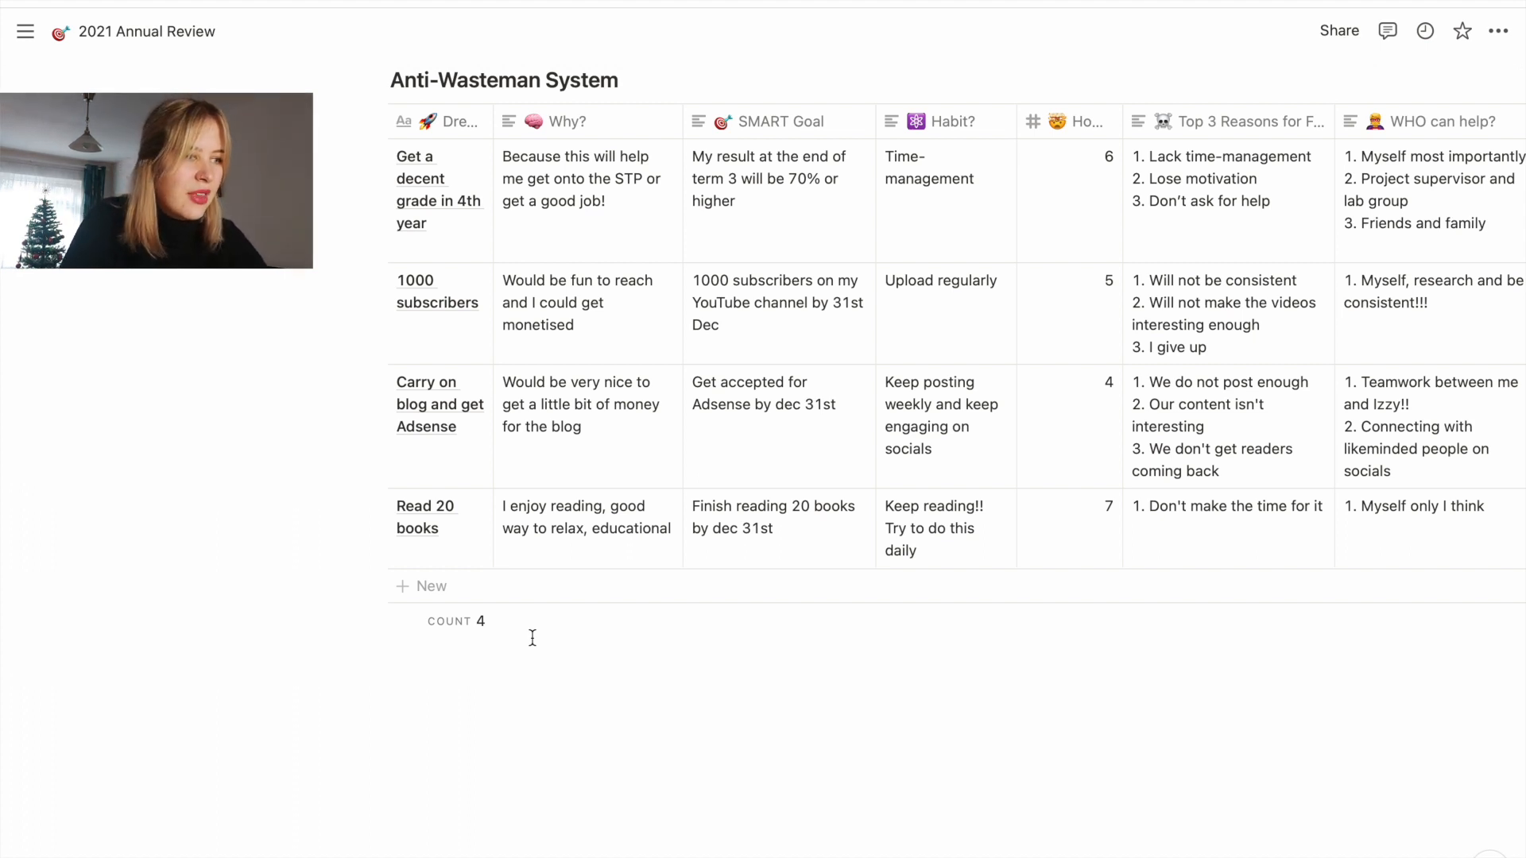
# - Review the "Habit?" text of the Read 20 books goal
pyautogui.hscroll(3, 829, 547)
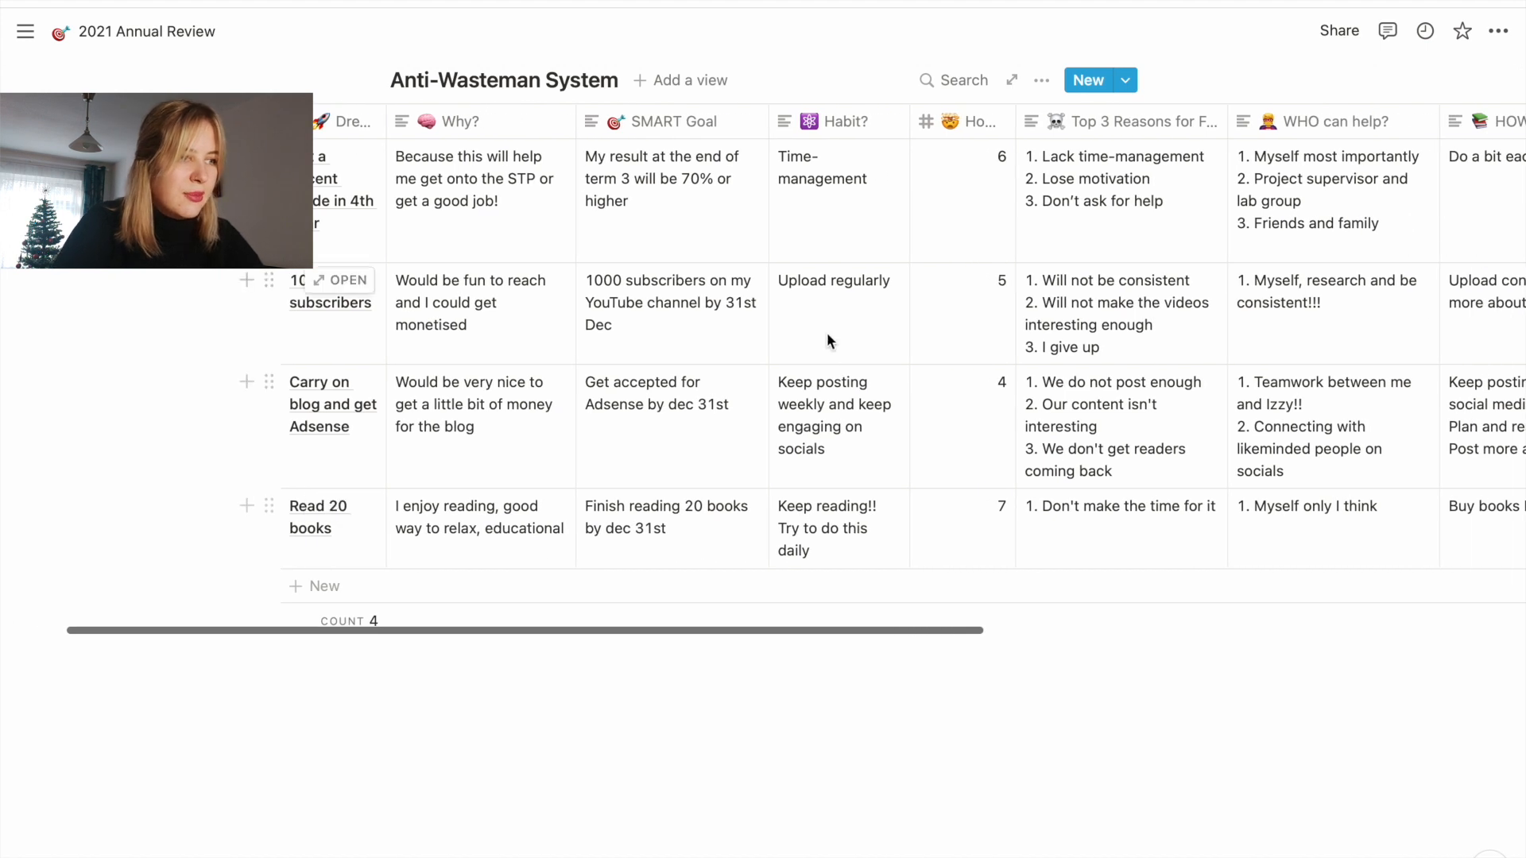
pyautogui.click(786, 525)
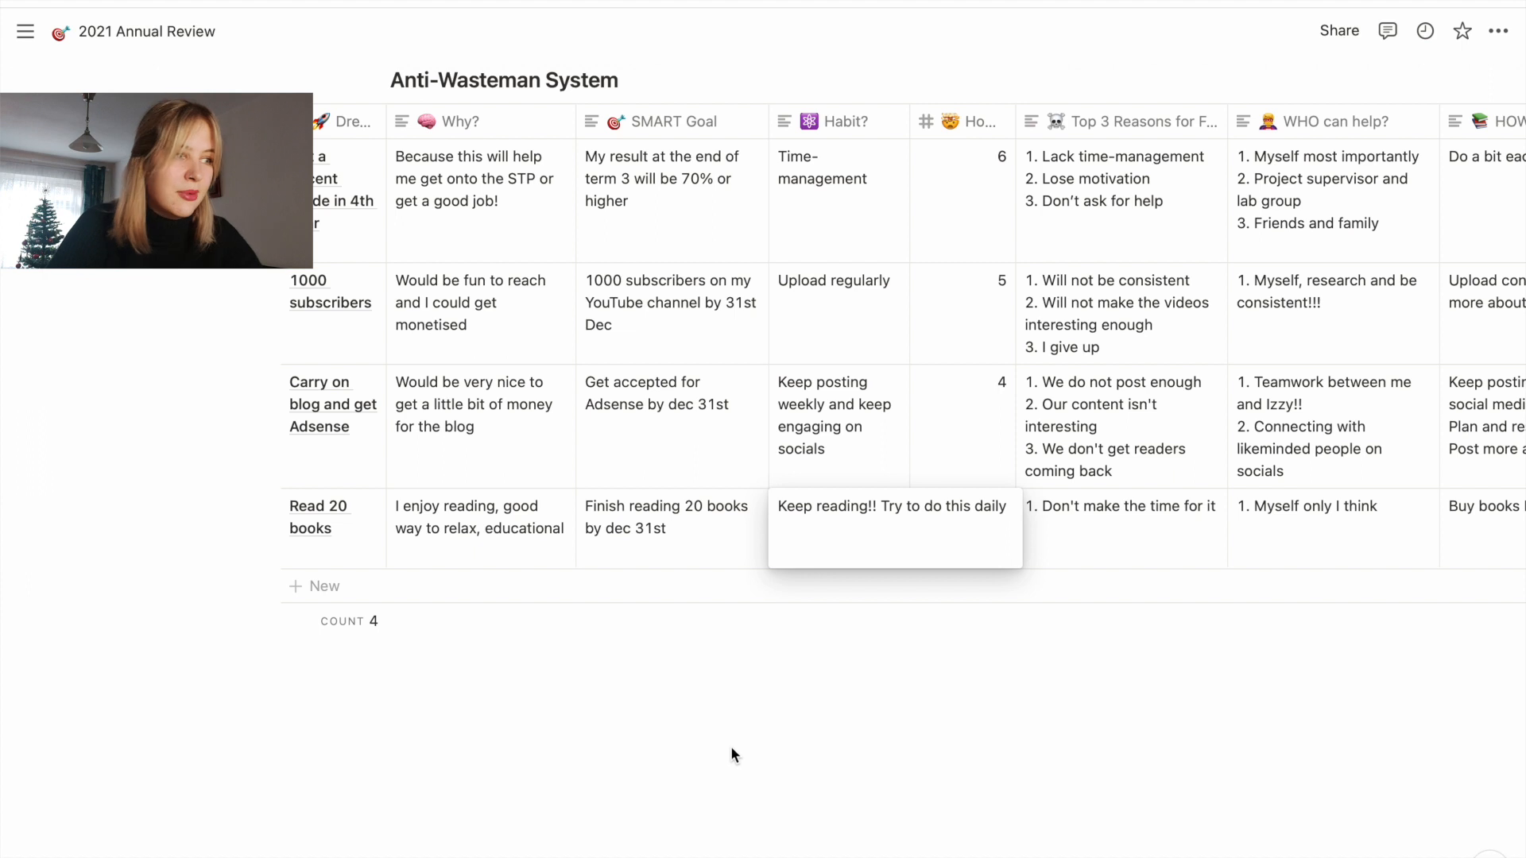
pyautogui.press('Escape')
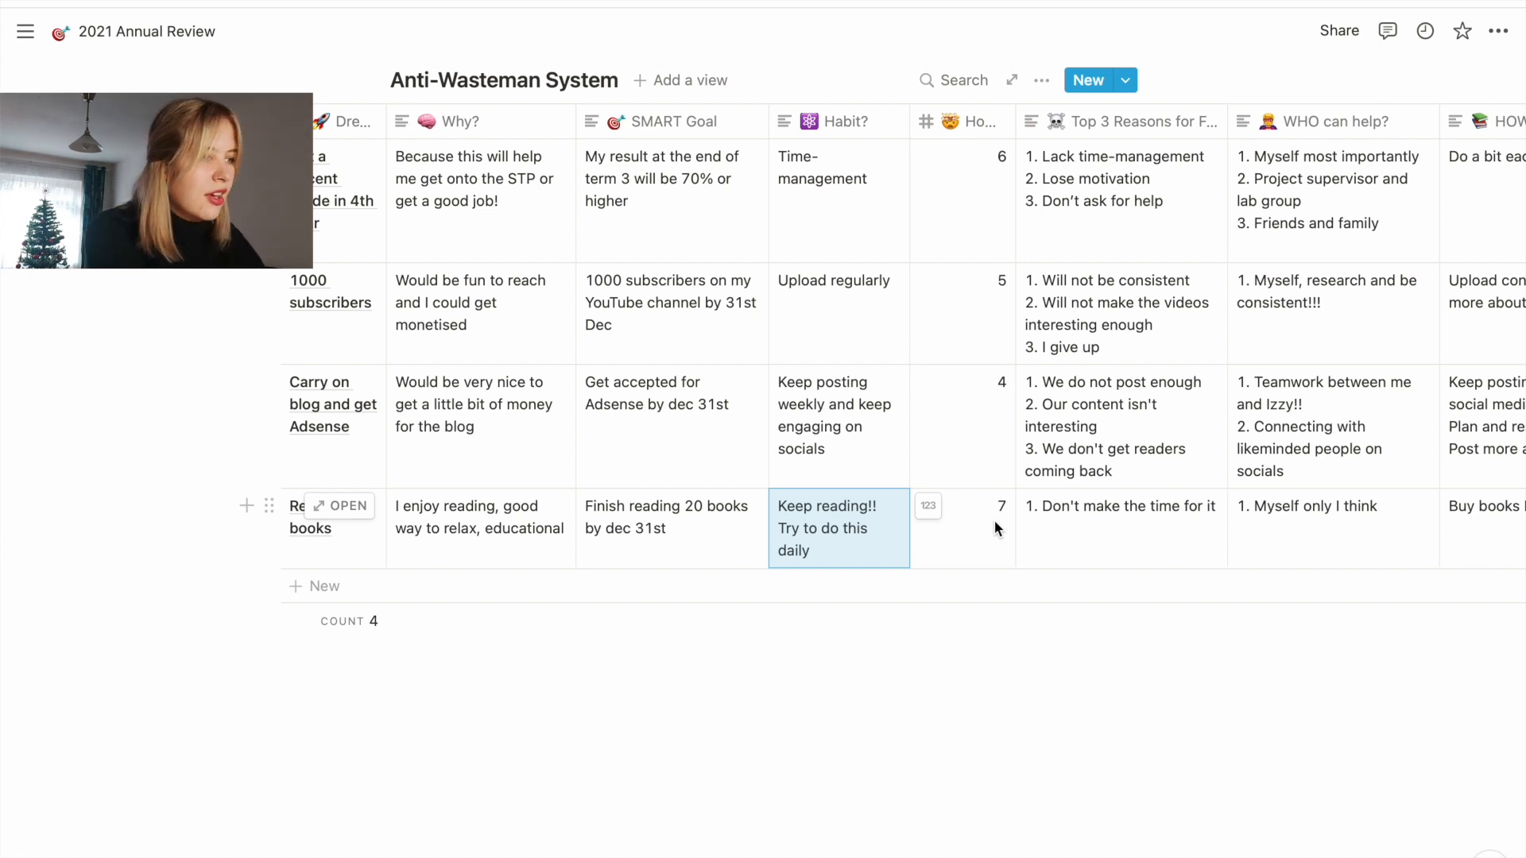
# - Add "2. Choose to read not interesting books" on a new line in the Read 20 books goal's Top 3 Reasons text
pyautogui.hscroll(5, 994, 528)
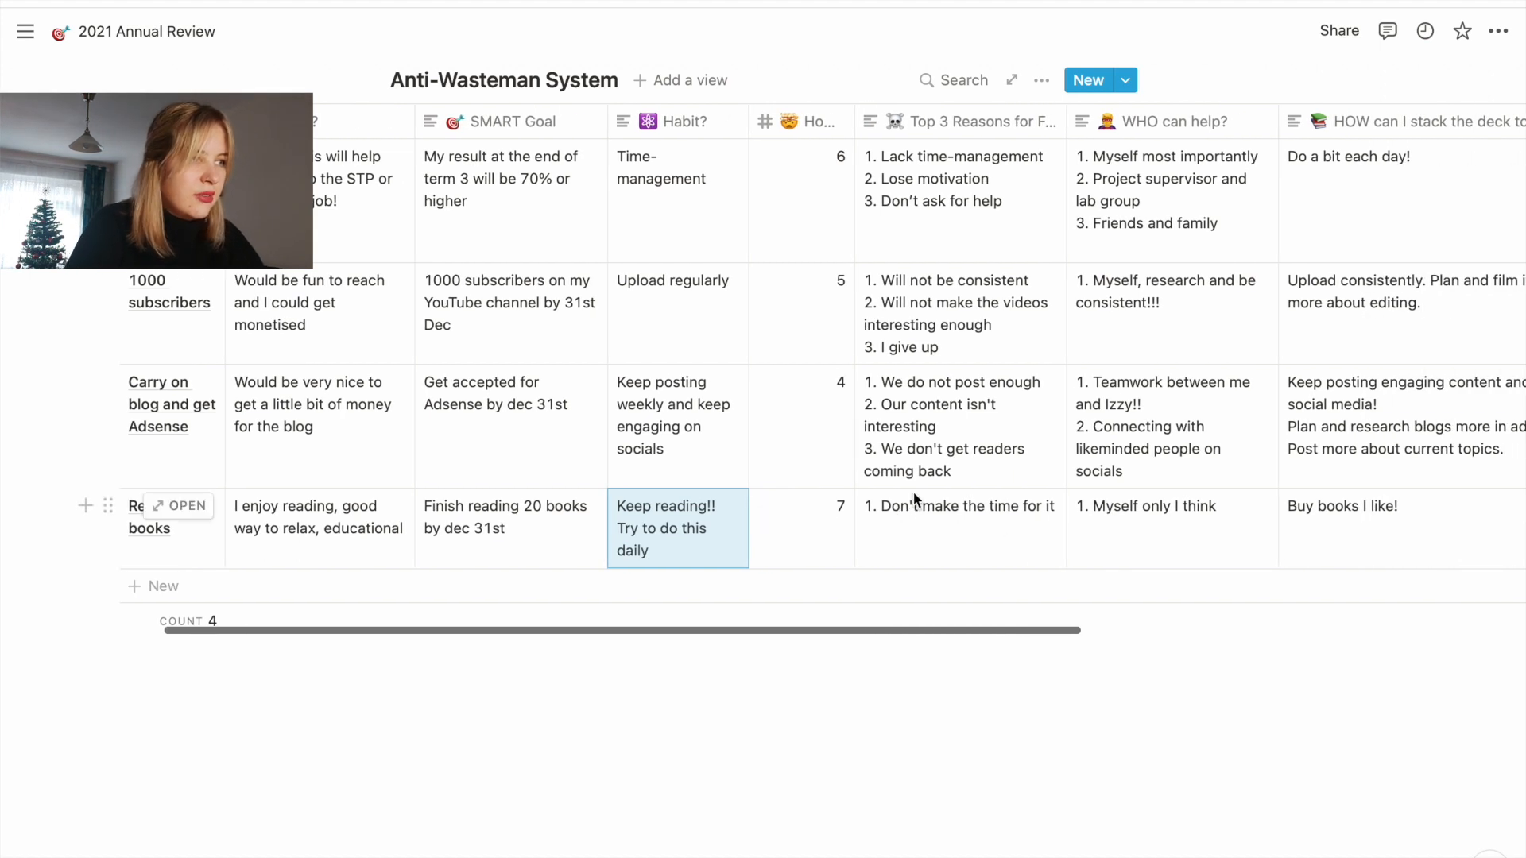
pyautogui.click(990, 523)
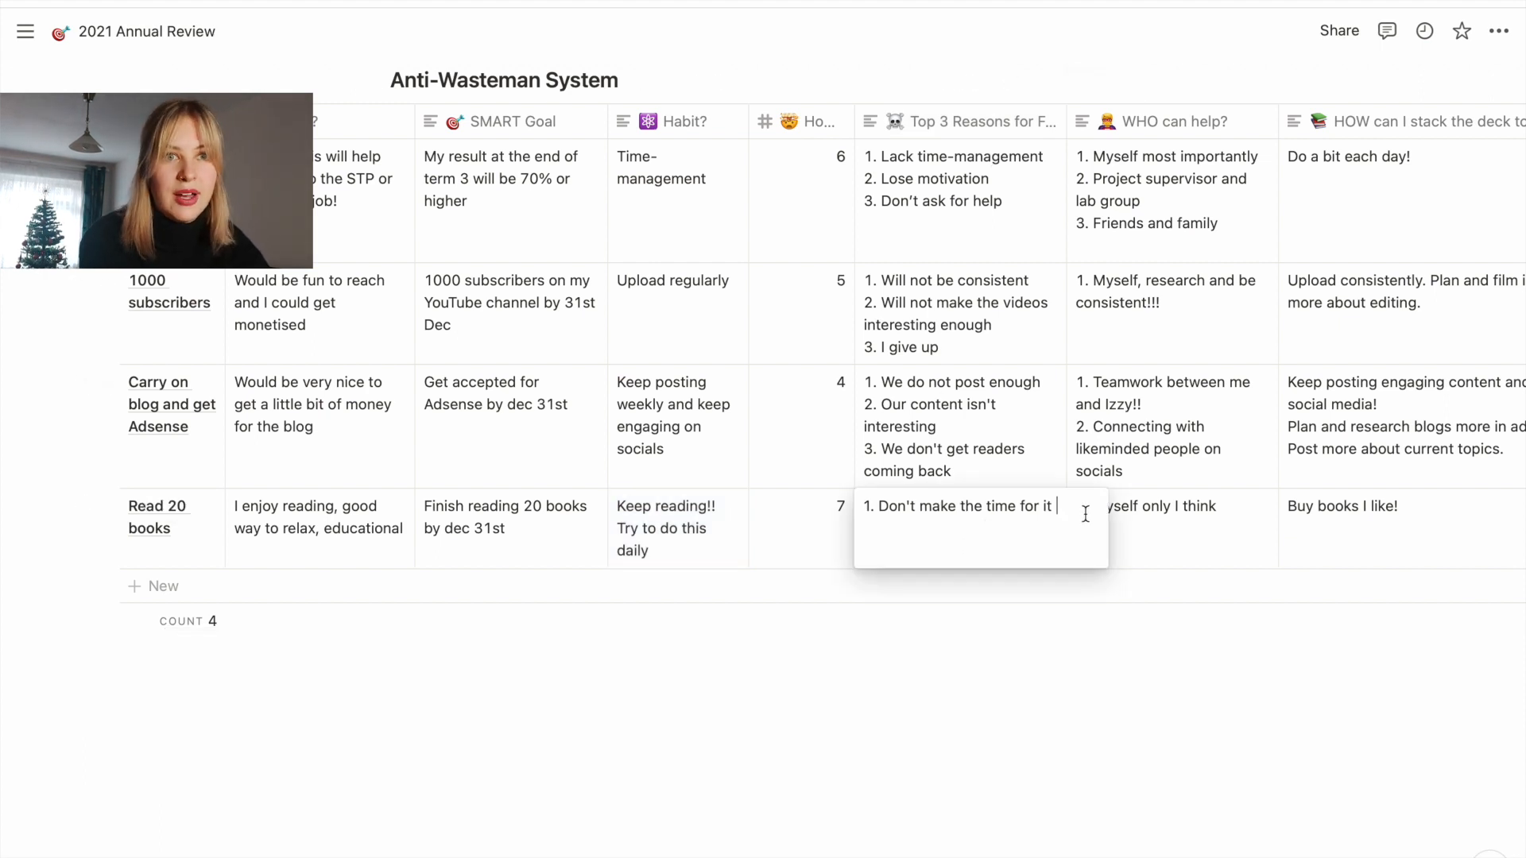
pyautogui.hotkey('shift', 'Return')
pyautogui.write('2. ')
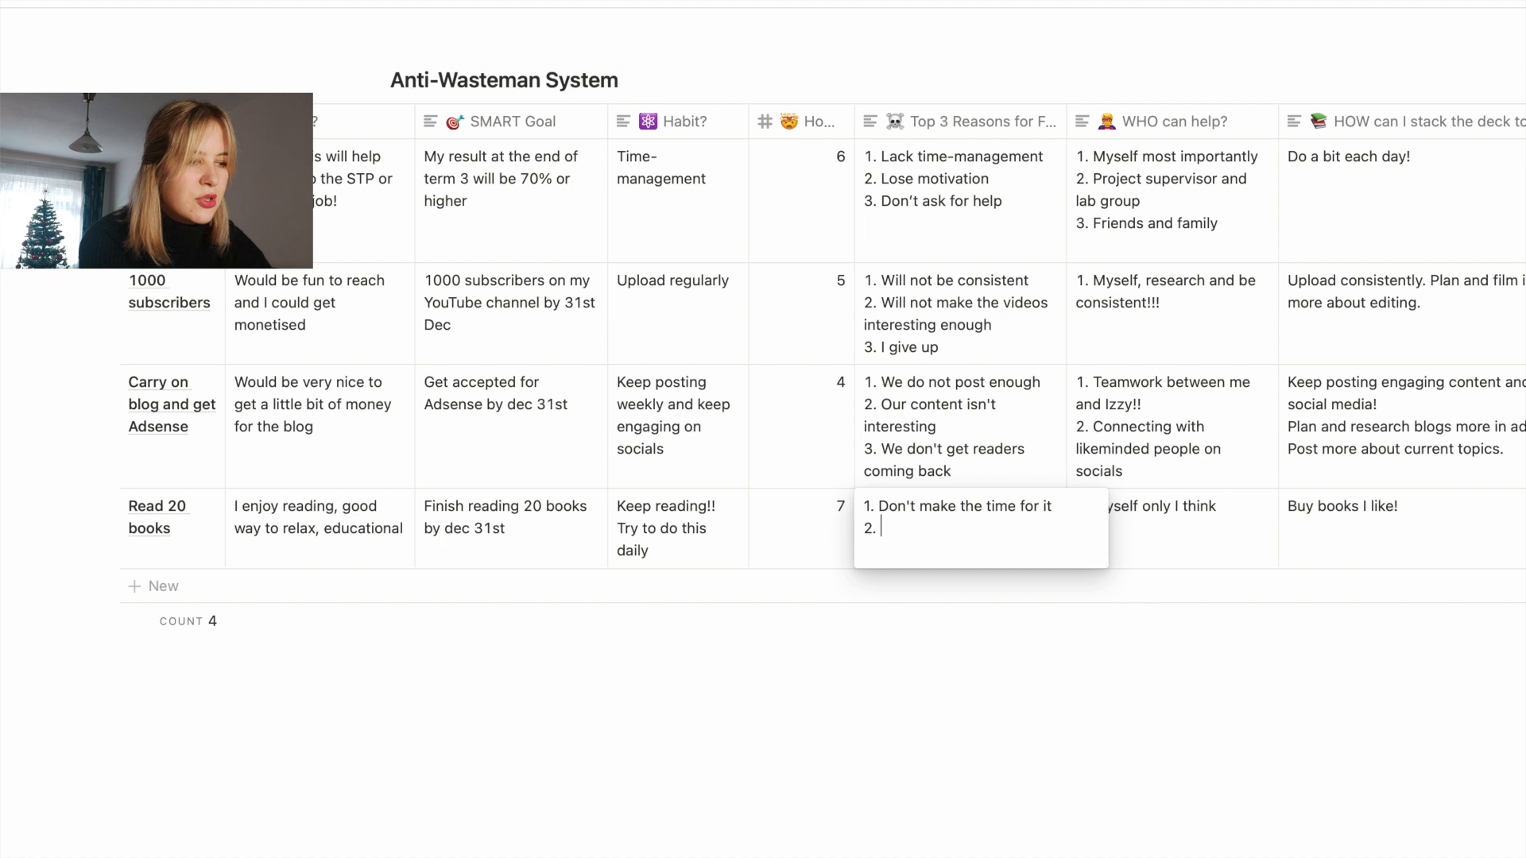
pyautogui.write('I')
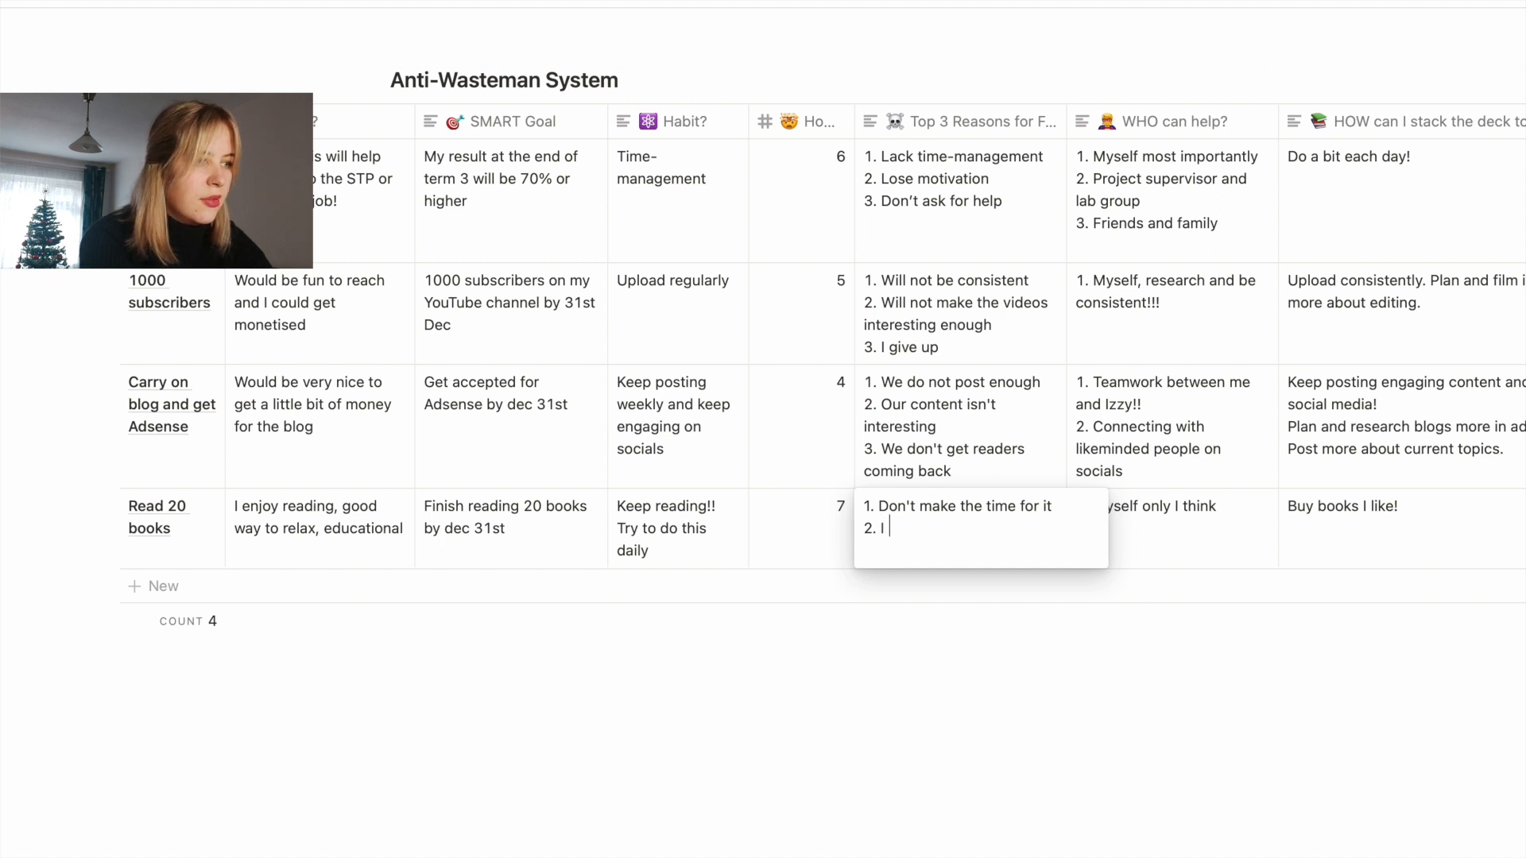
pyautogui.press('BackSpace')
pyautogui.press('BackSpace')
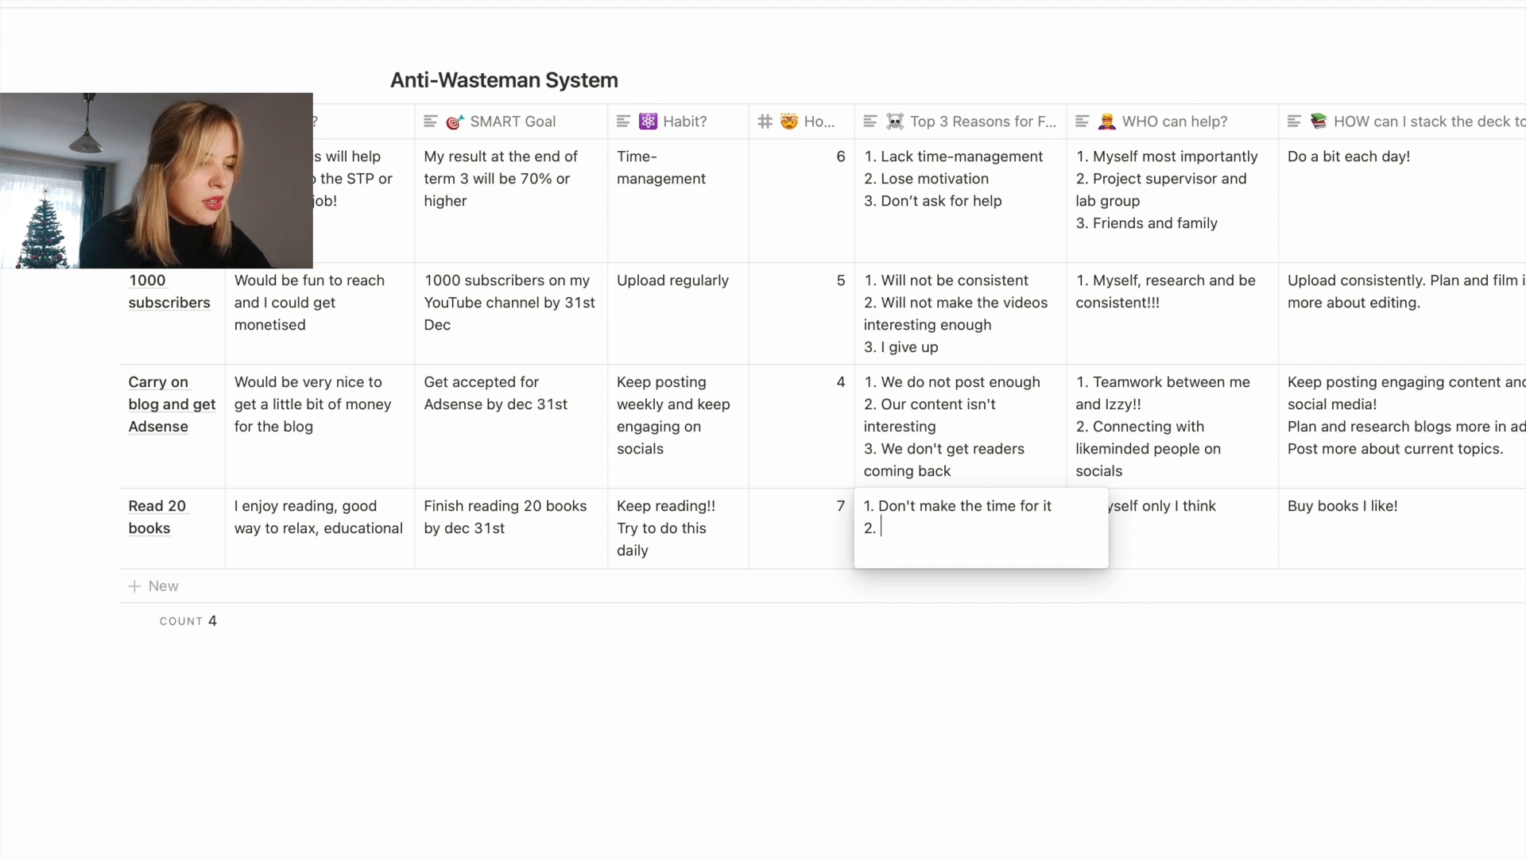
pyautogui.write('Choose to re')
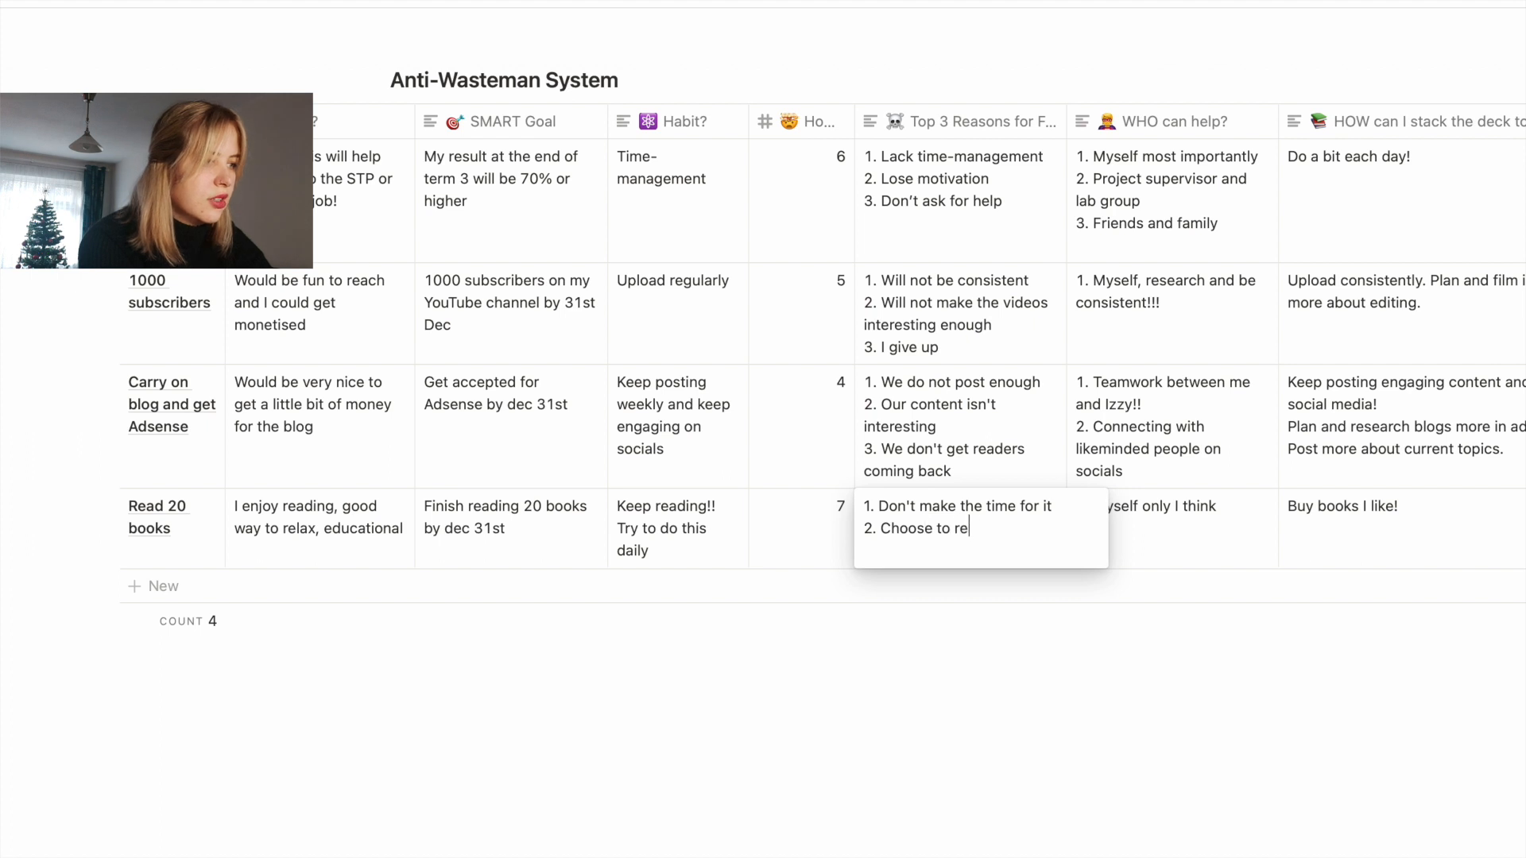
pyautogui.write('ad not interesting')
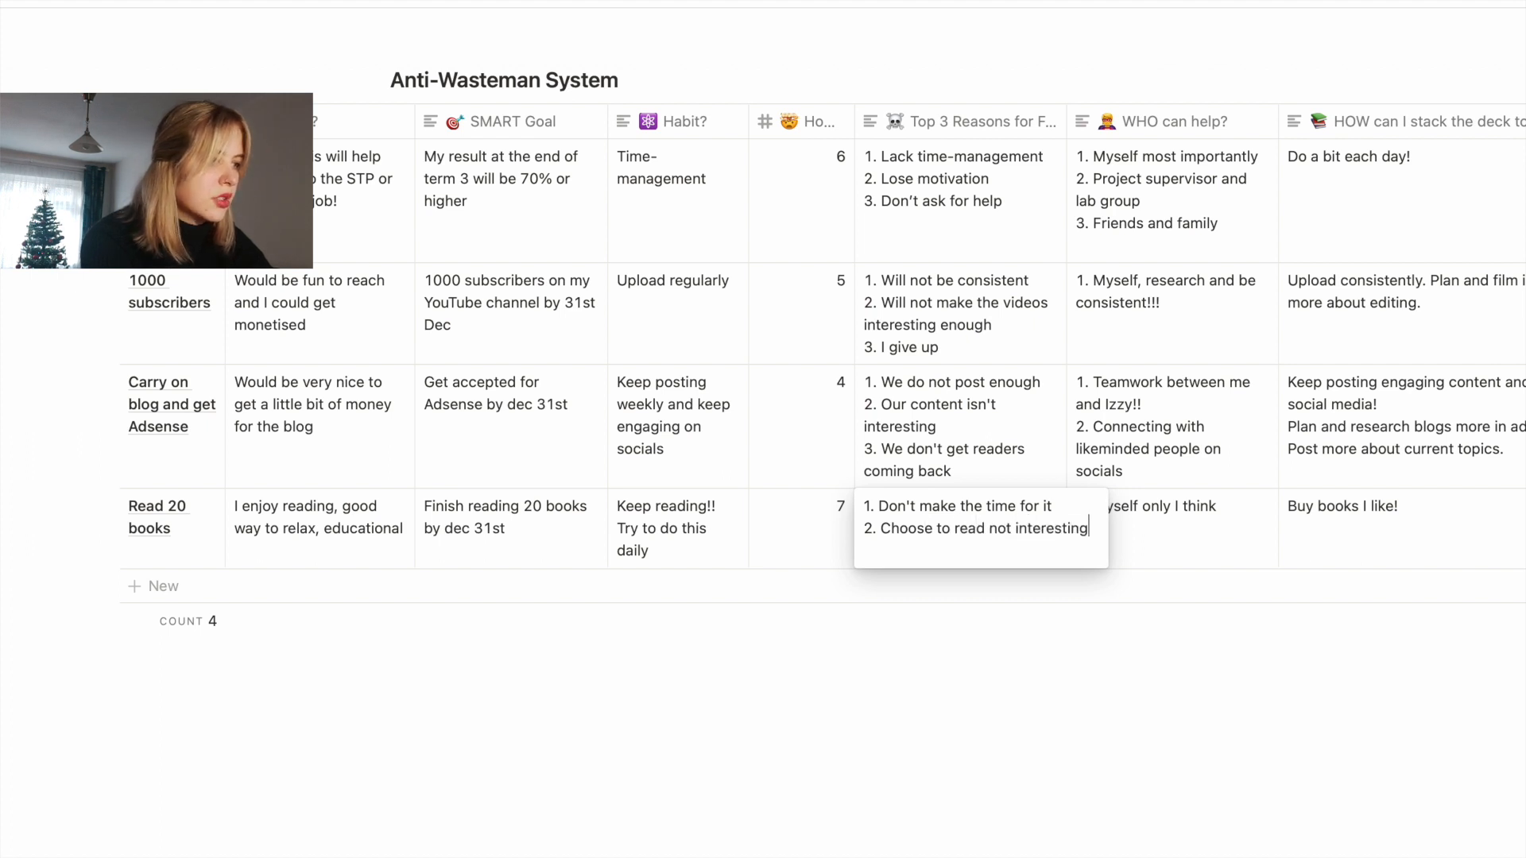
pyautogui.write(' books')
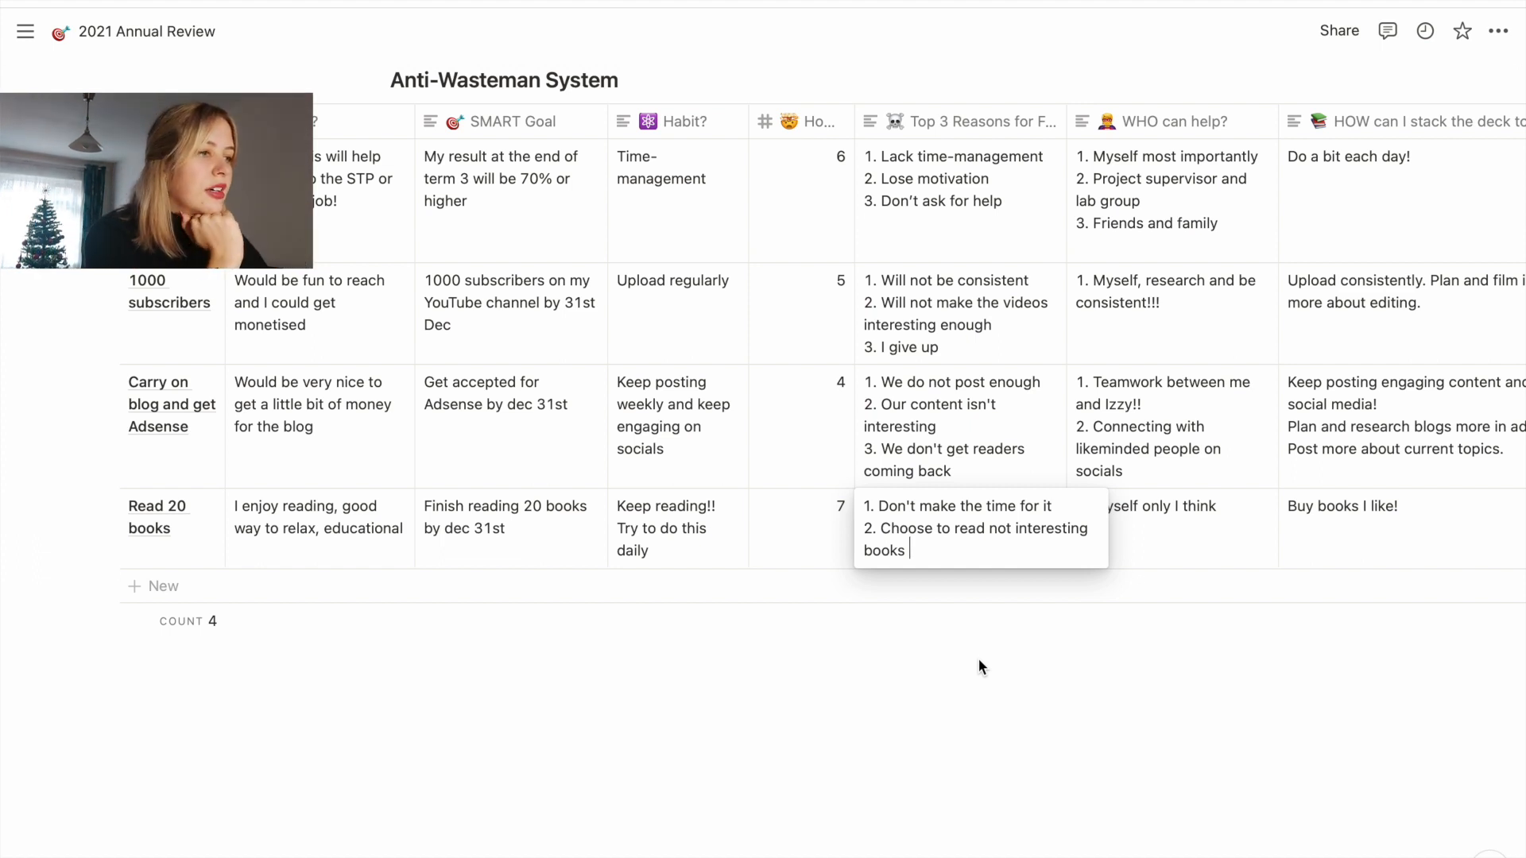
pyautogui.press('Escape')
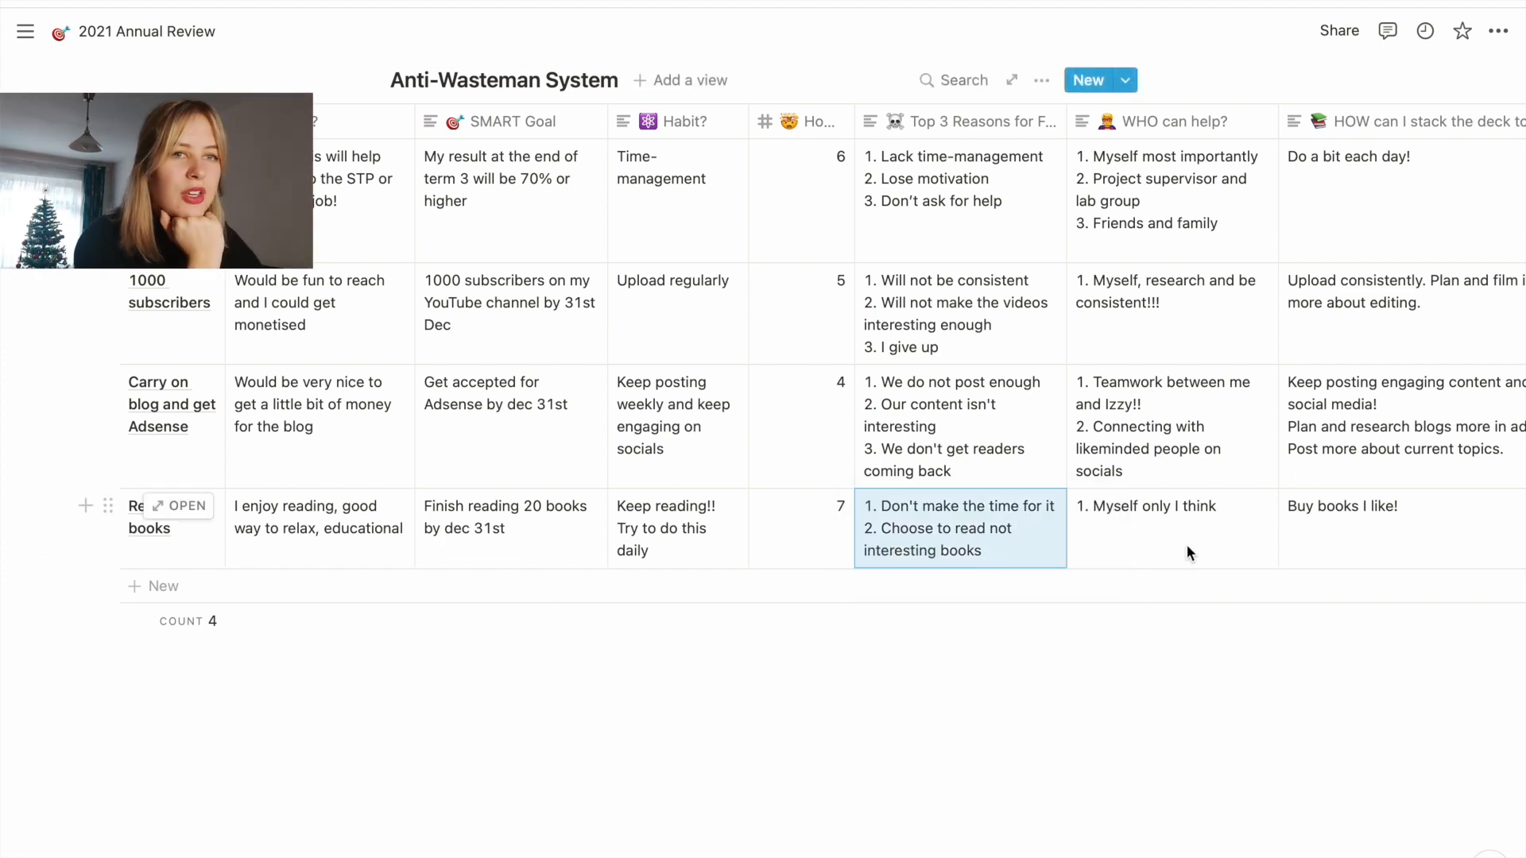
# - Review the "WHO can help?" text of the Read 20 books goal
pyautogui.hscroll(2, 1186, 544)
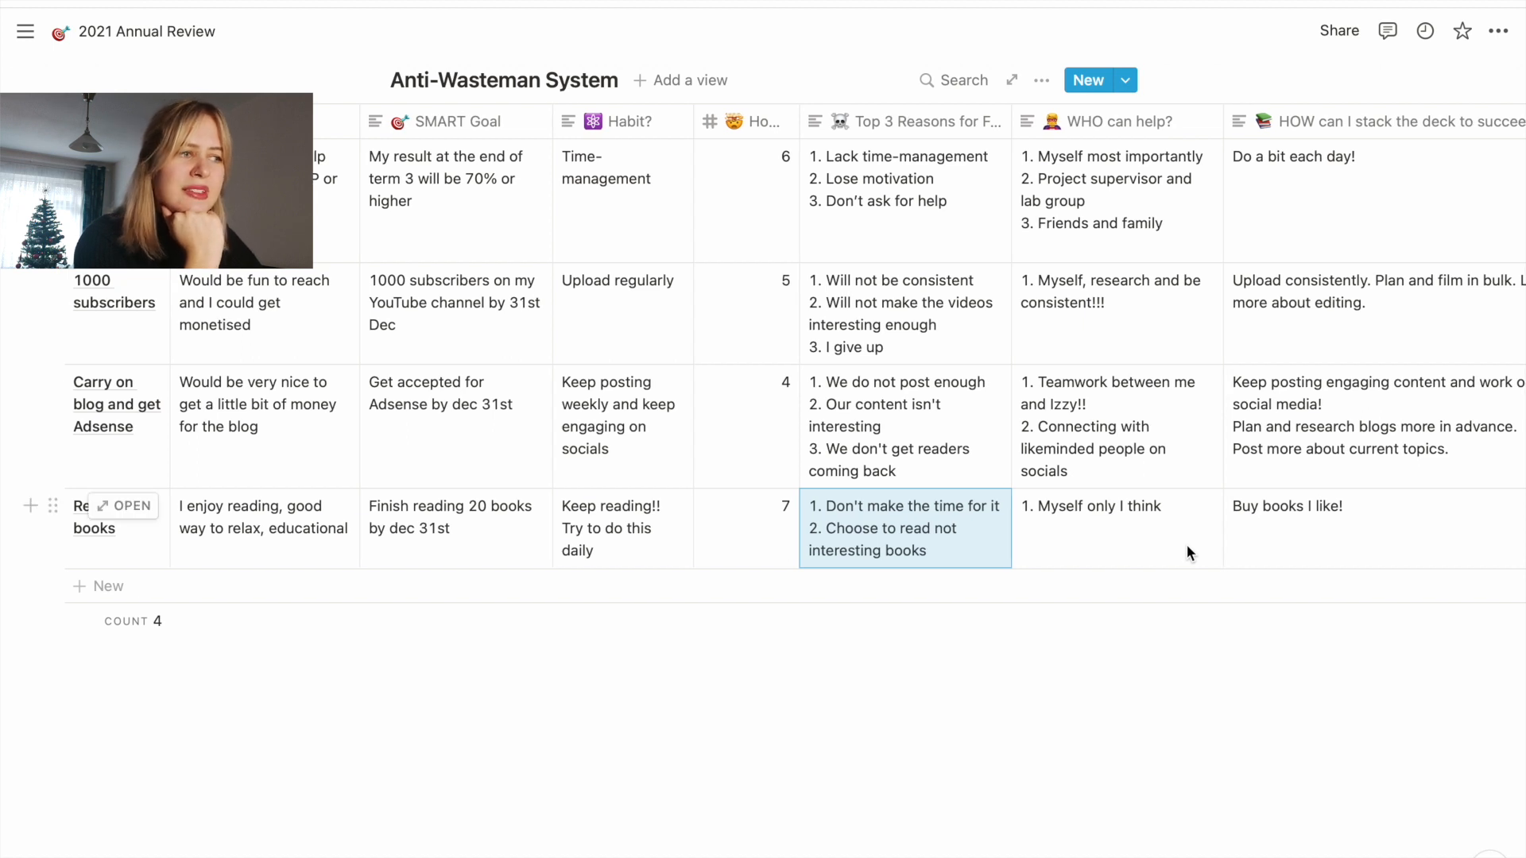
pyautogui.click(1170, 509)
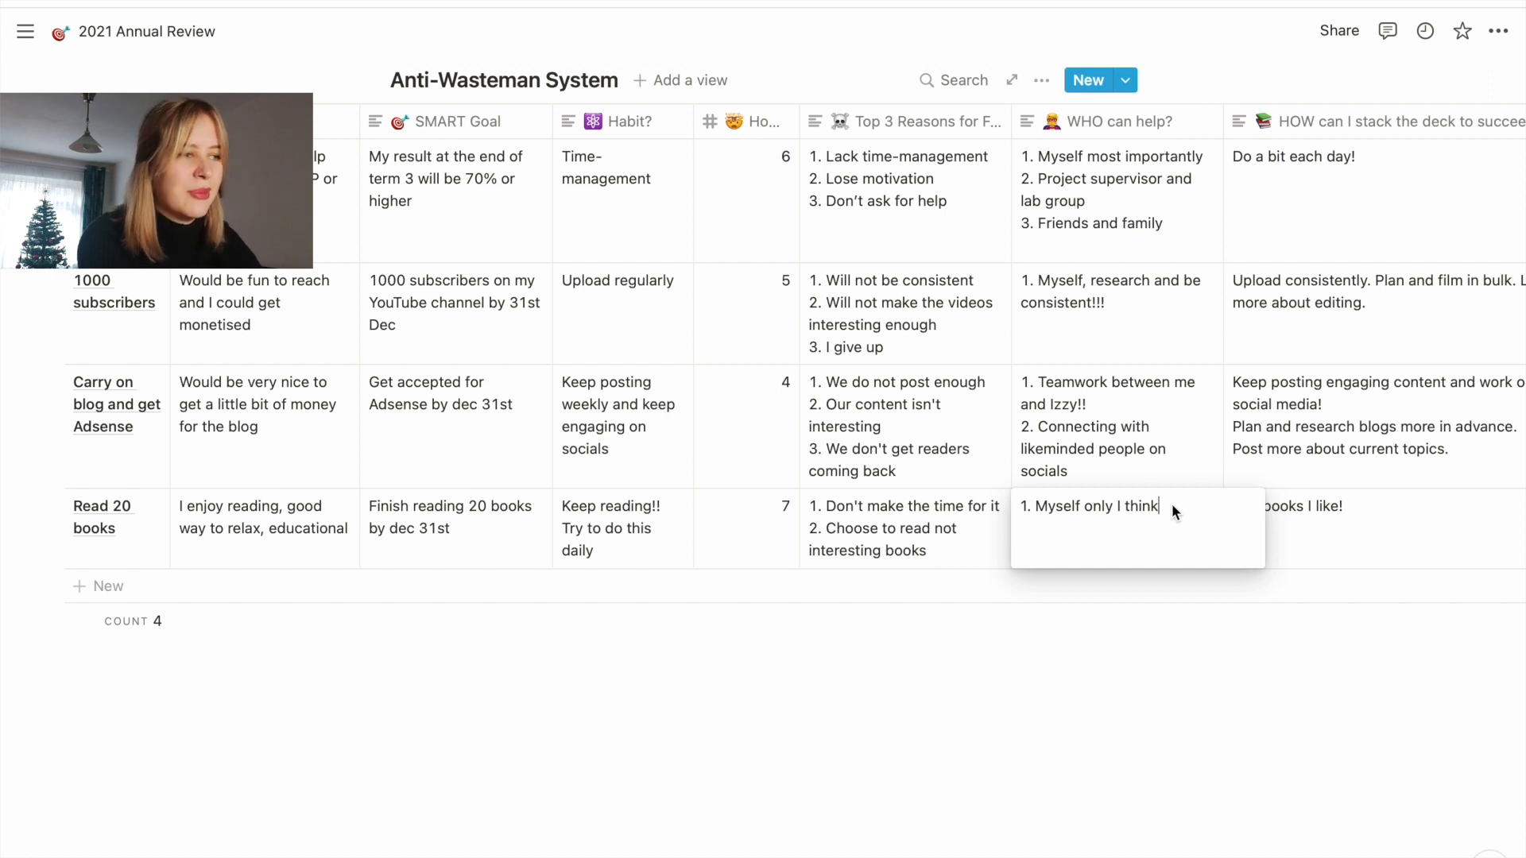
pyautogui.press('Escape')
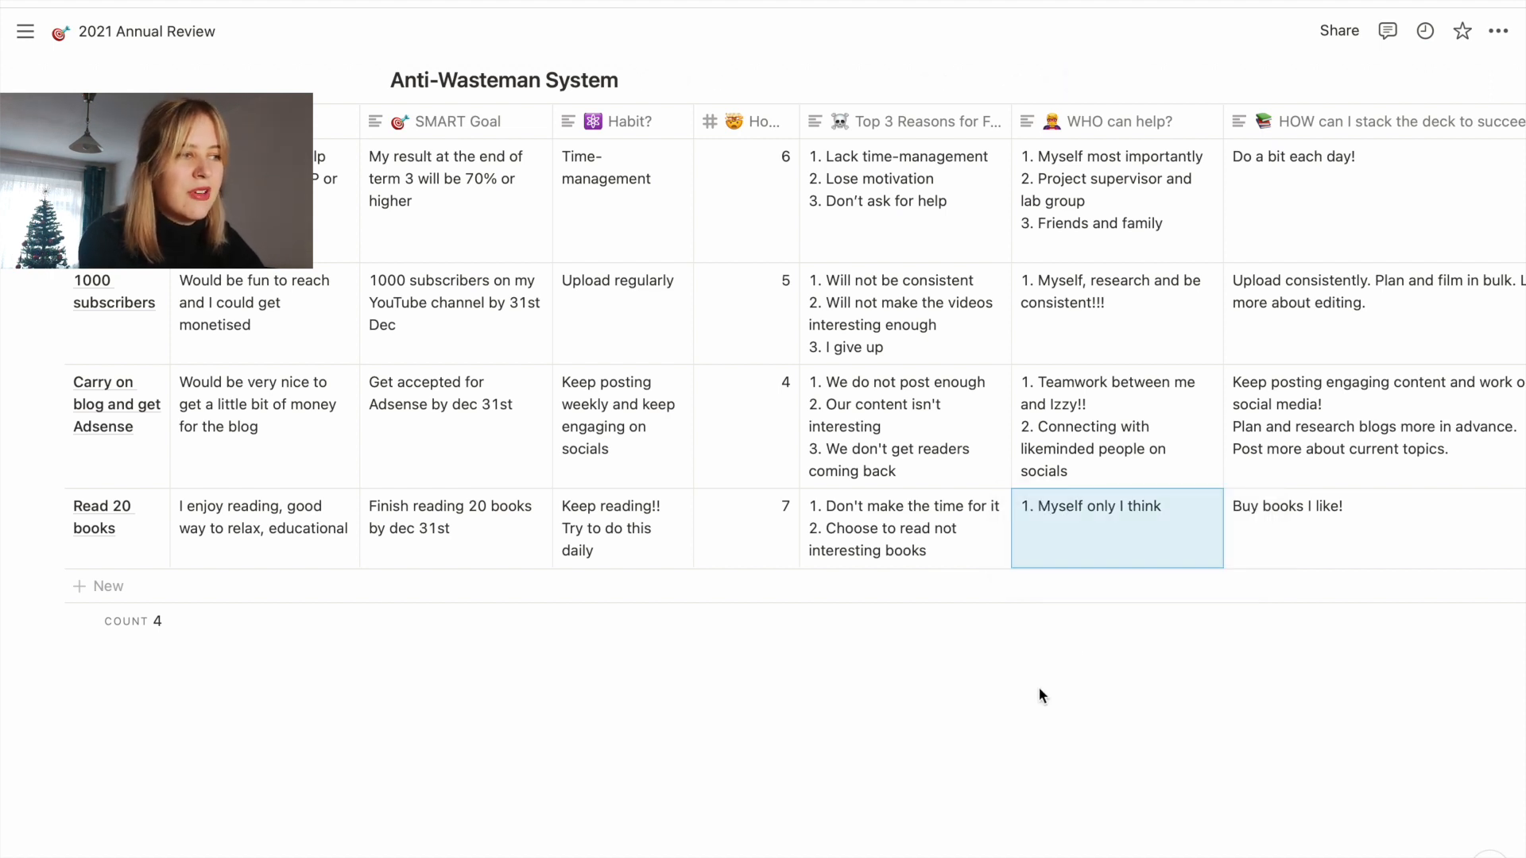
# - Add "Read 10 mins a day" on a new line in the books goal's "HOW can I stack the deck to succeed?" text and review its ACTION text
pyautogui.hscroll(5, 988, 605)
pyautogui.hscroll(2, 1060, 537)
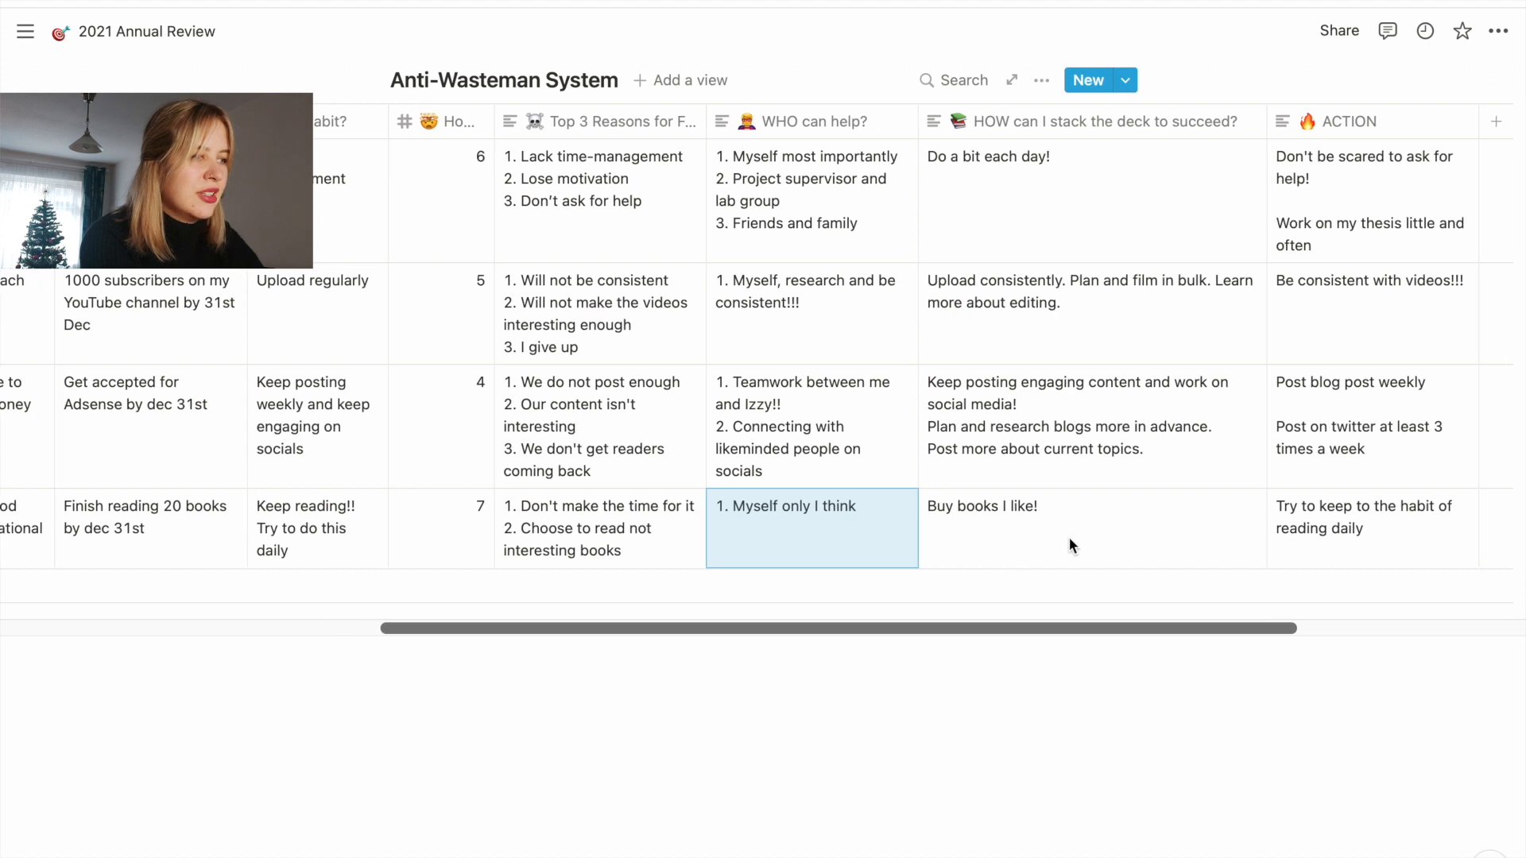
pyautogui.click(1054, 509)
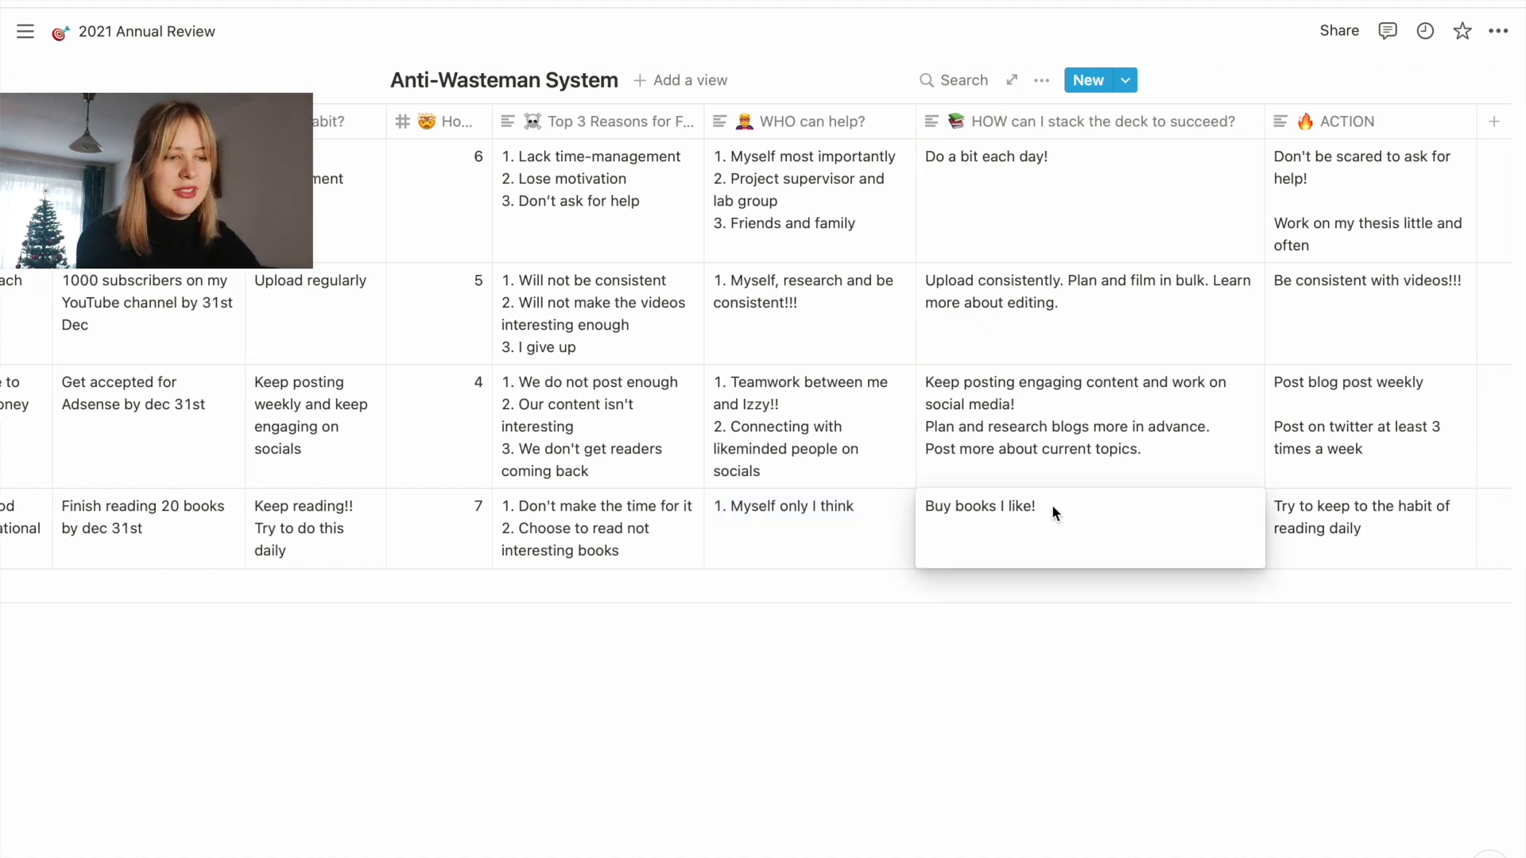
pyautogui.hotkey('shift', 'Return')
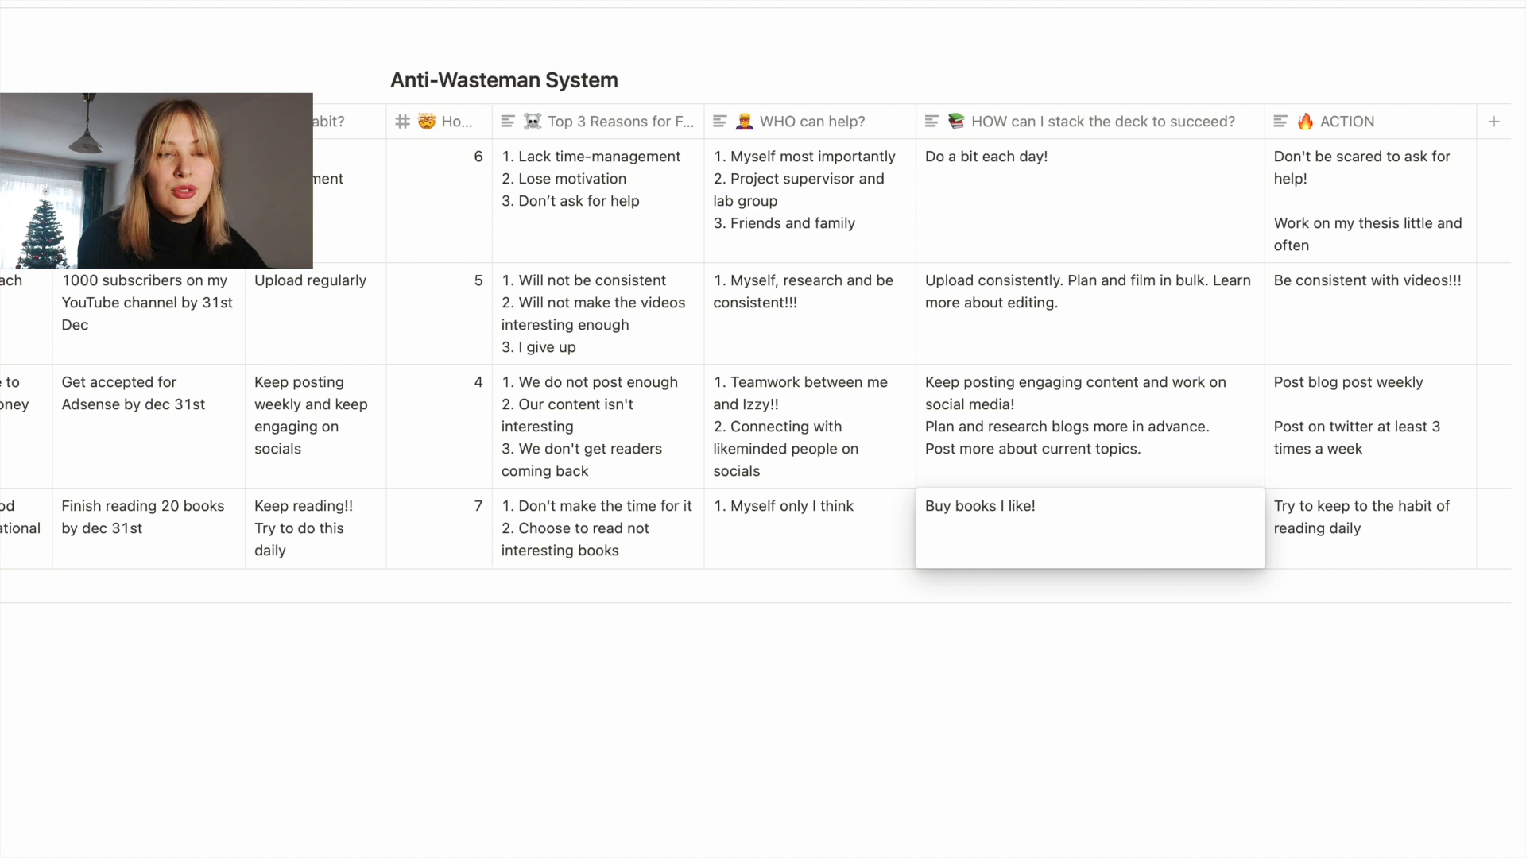
pyautogui.write('Read 10 mins a day')
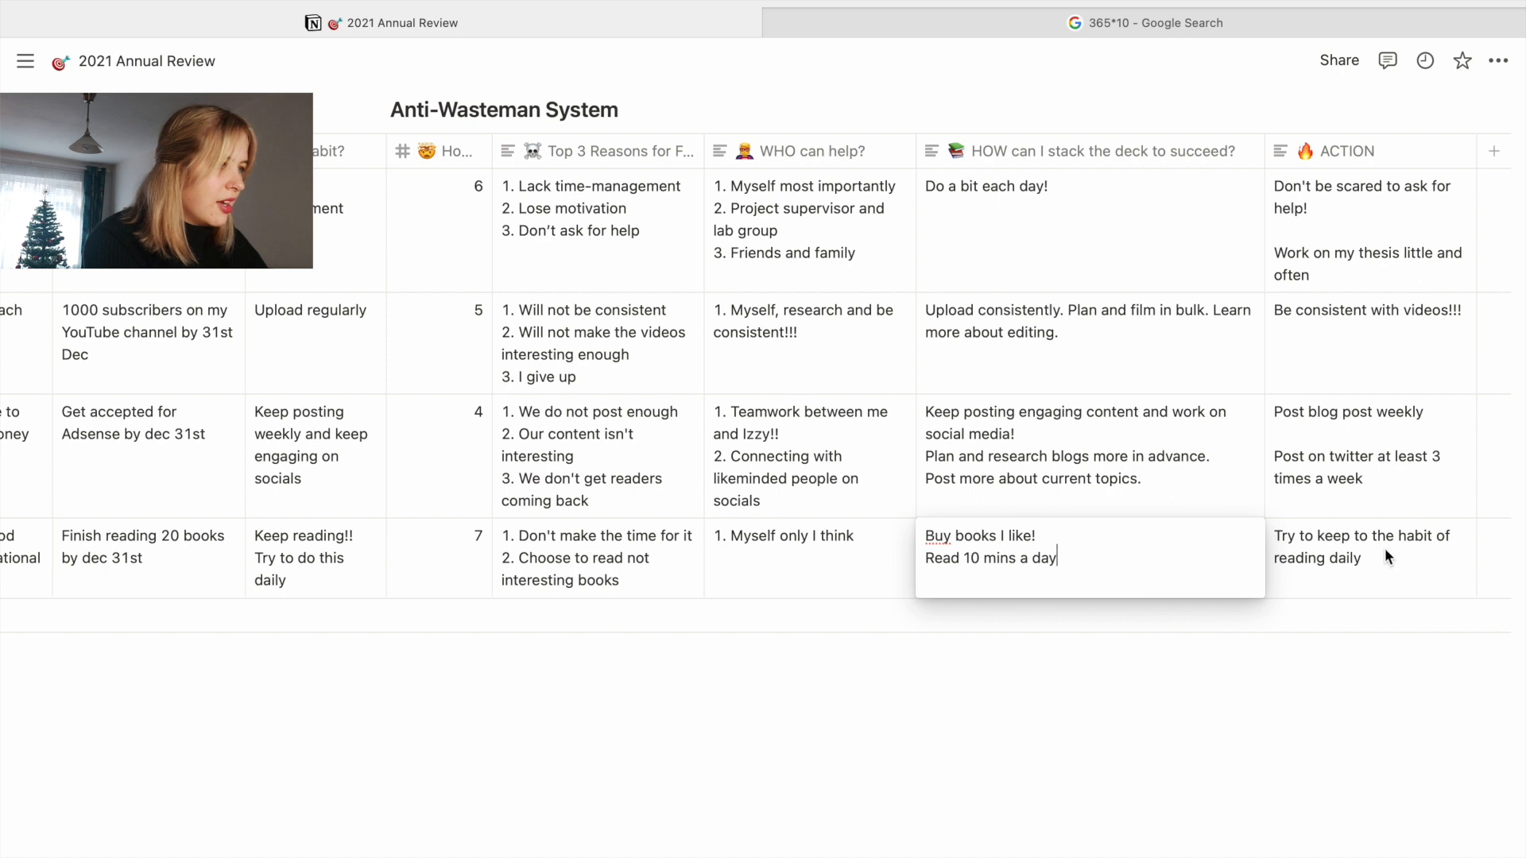
pyautogui.press('Escape')
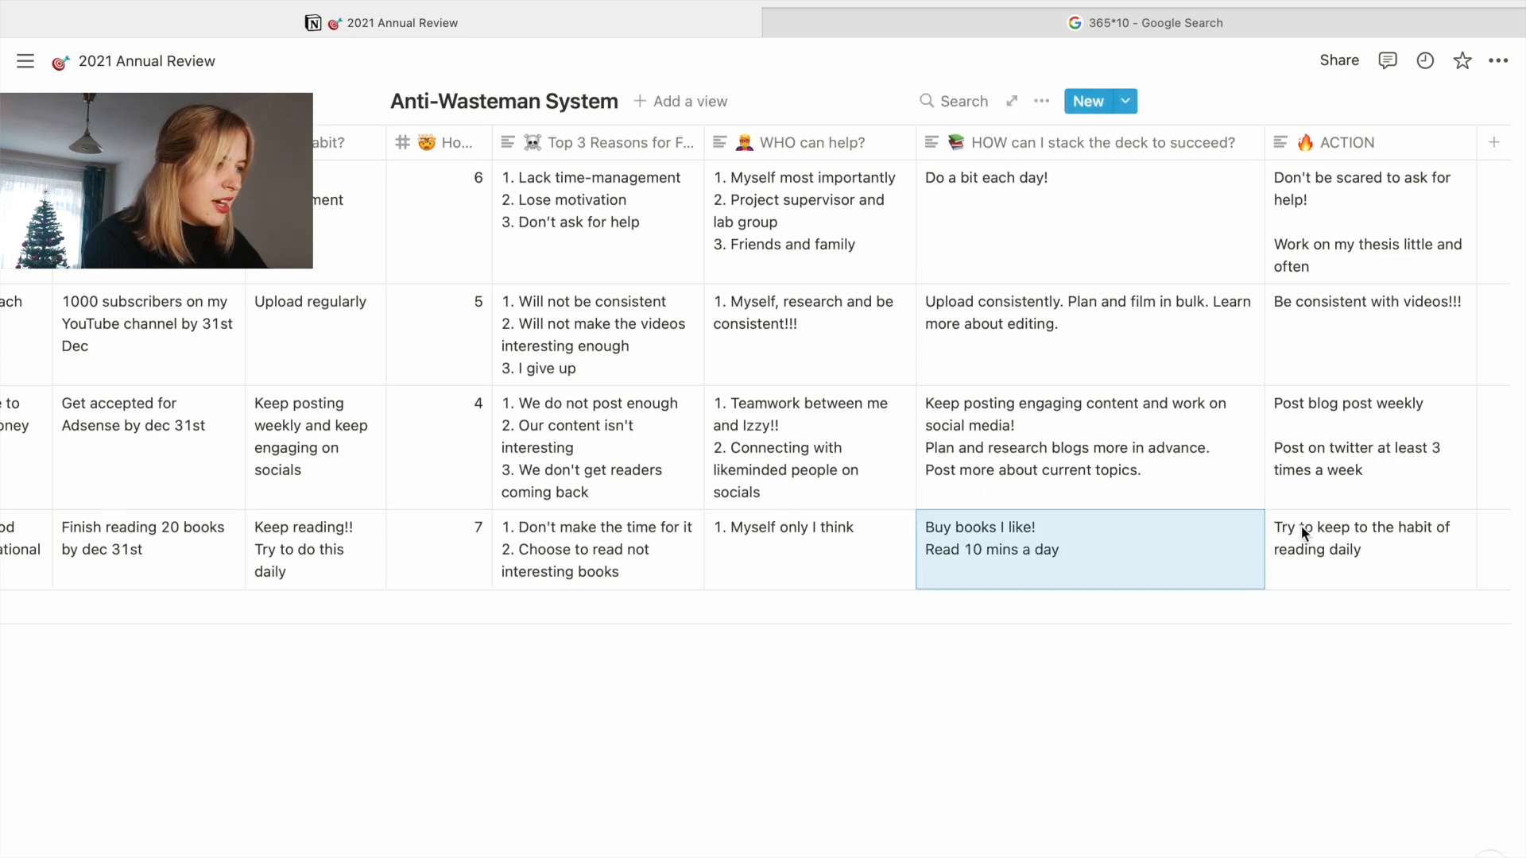
pyautogui.click(1397, 545)
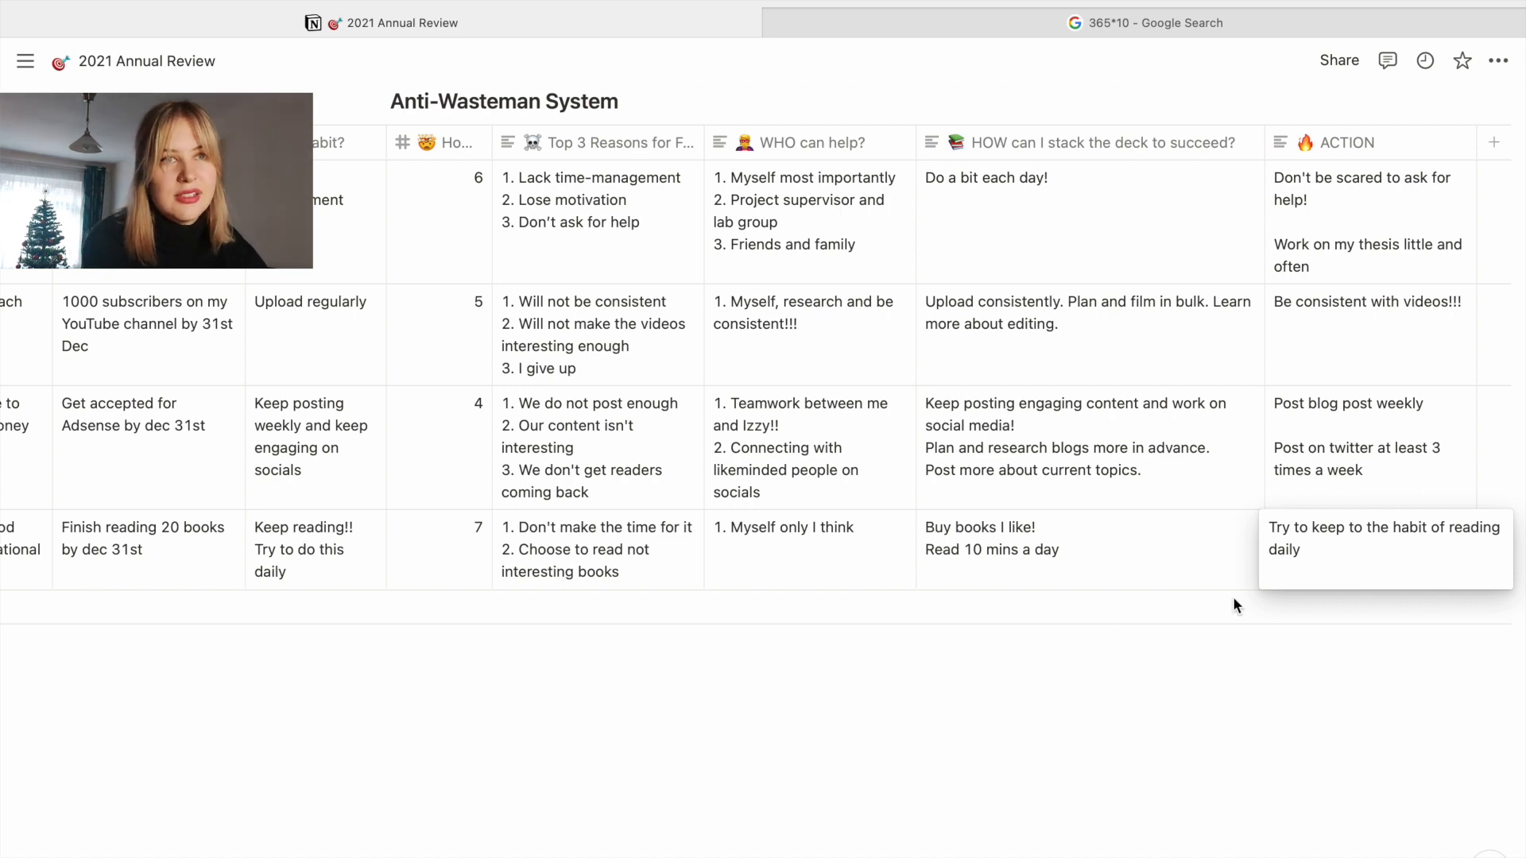
pyautogui.press('Escape')
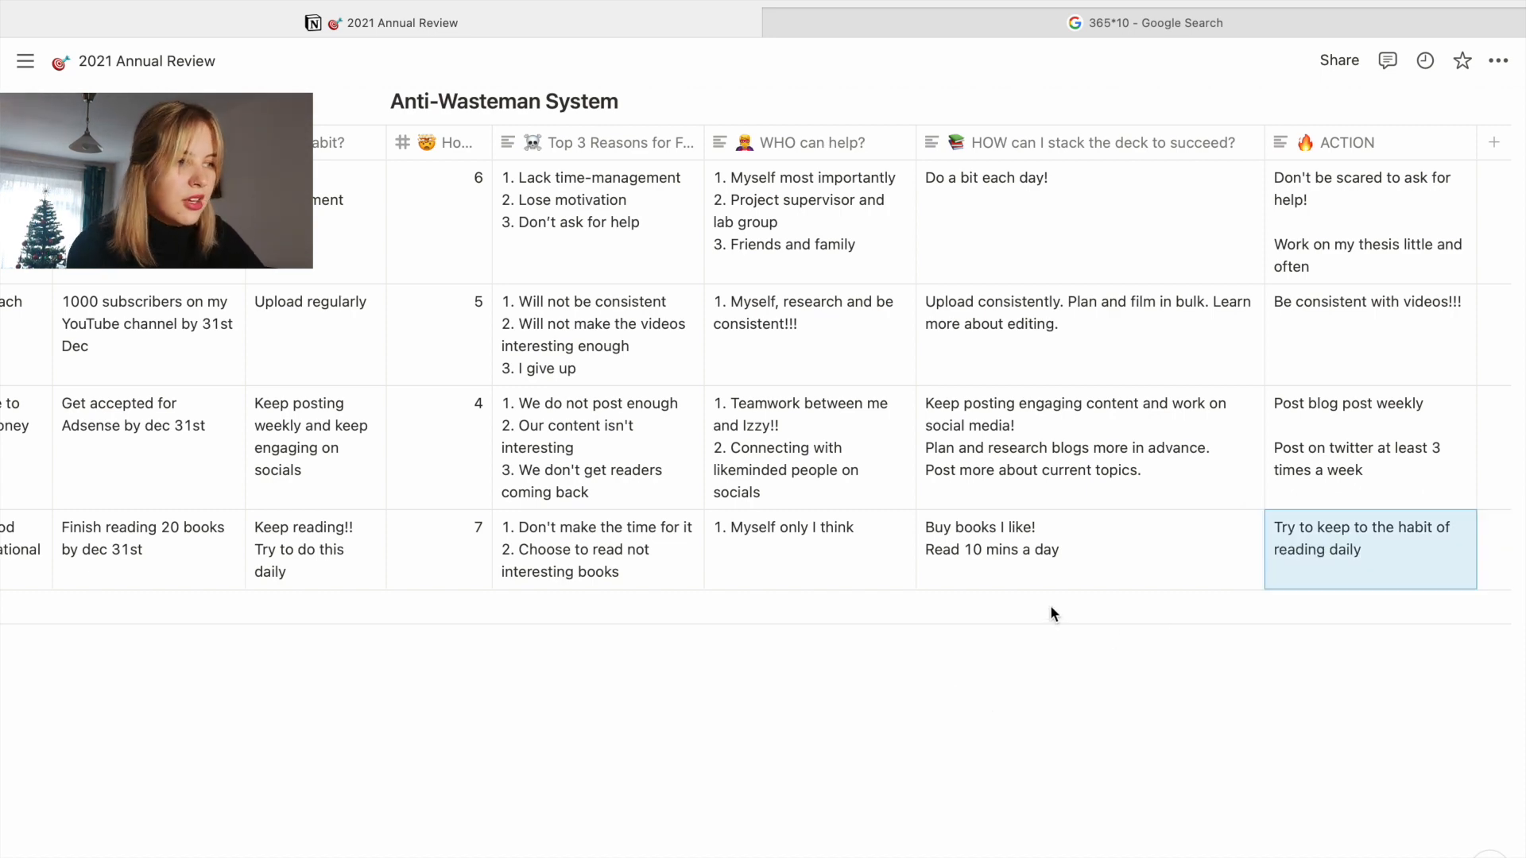
# - Add two empty goal rows at the end of the Anti-Wasteman System table
pyautogui.hscroll(-10, 1051, 604)
pyautogui.scroll(1, 574, 469)
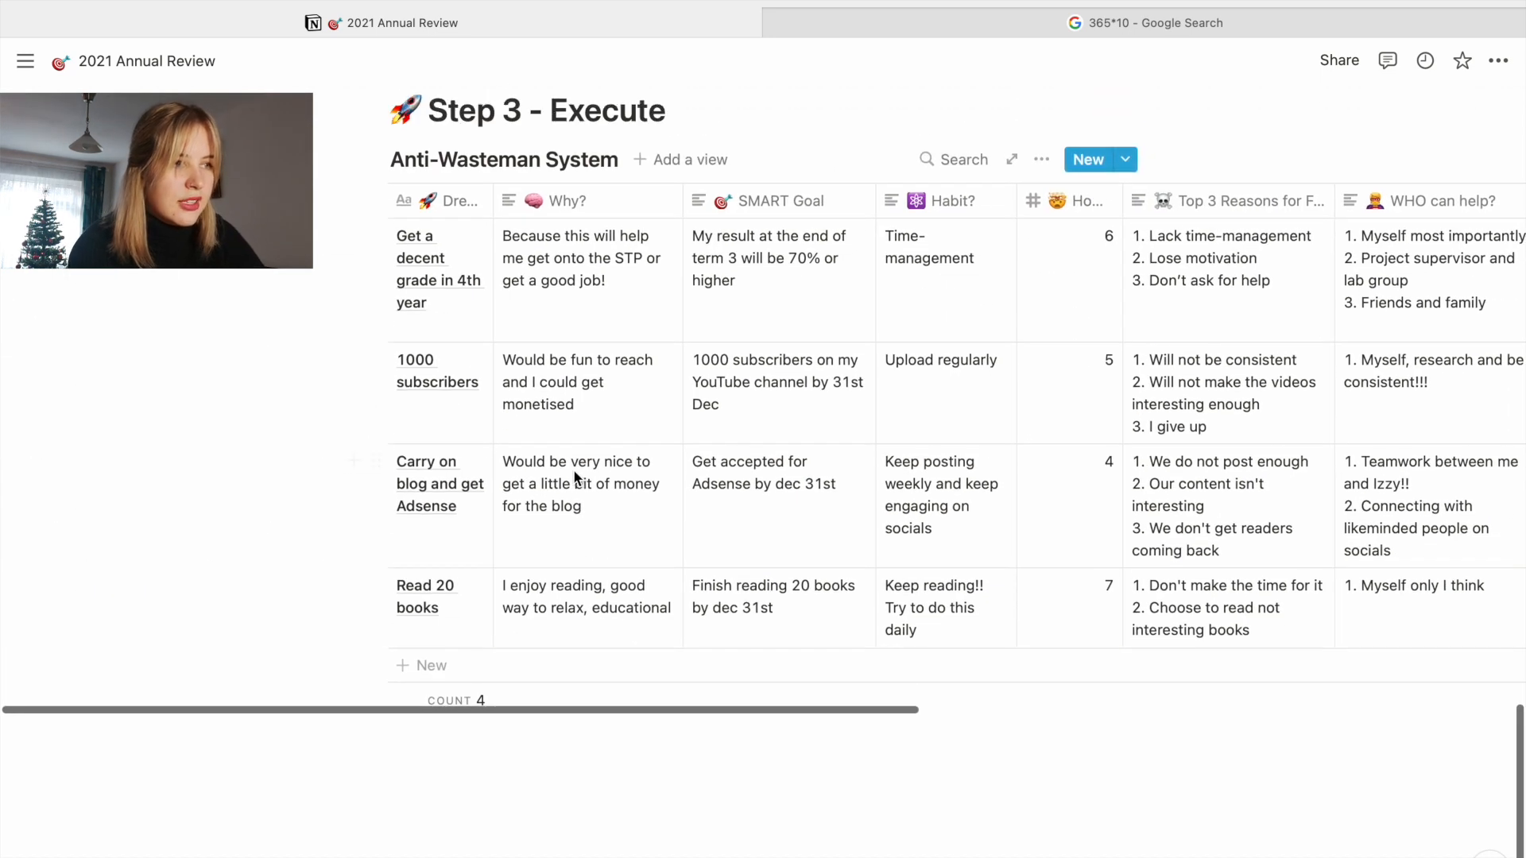
pyautogui.click(429, 670)
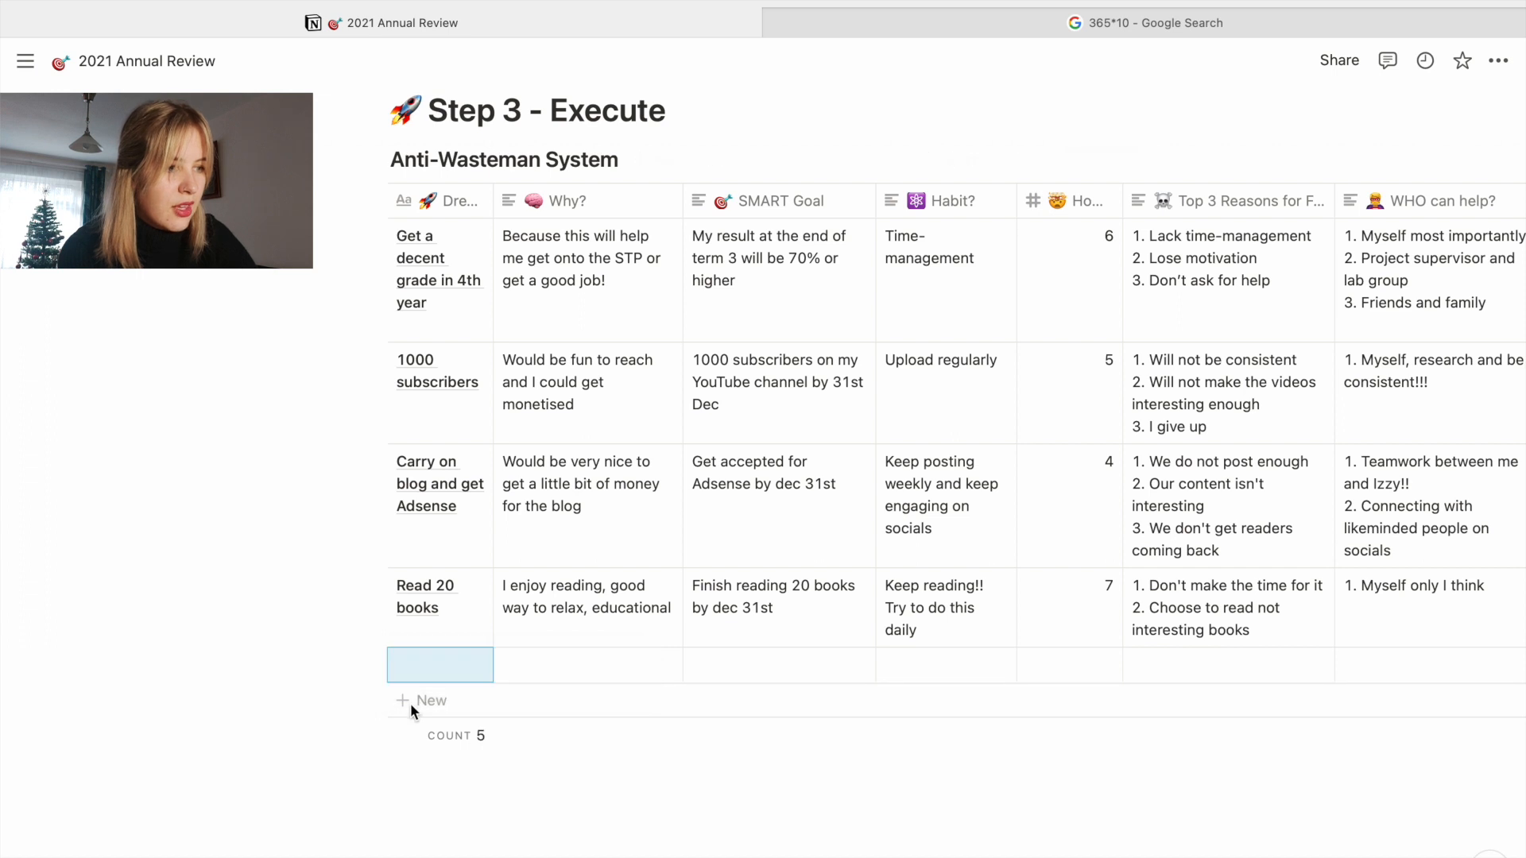
pyautogui.click(410, 702)
pyautogui.press('Escape')
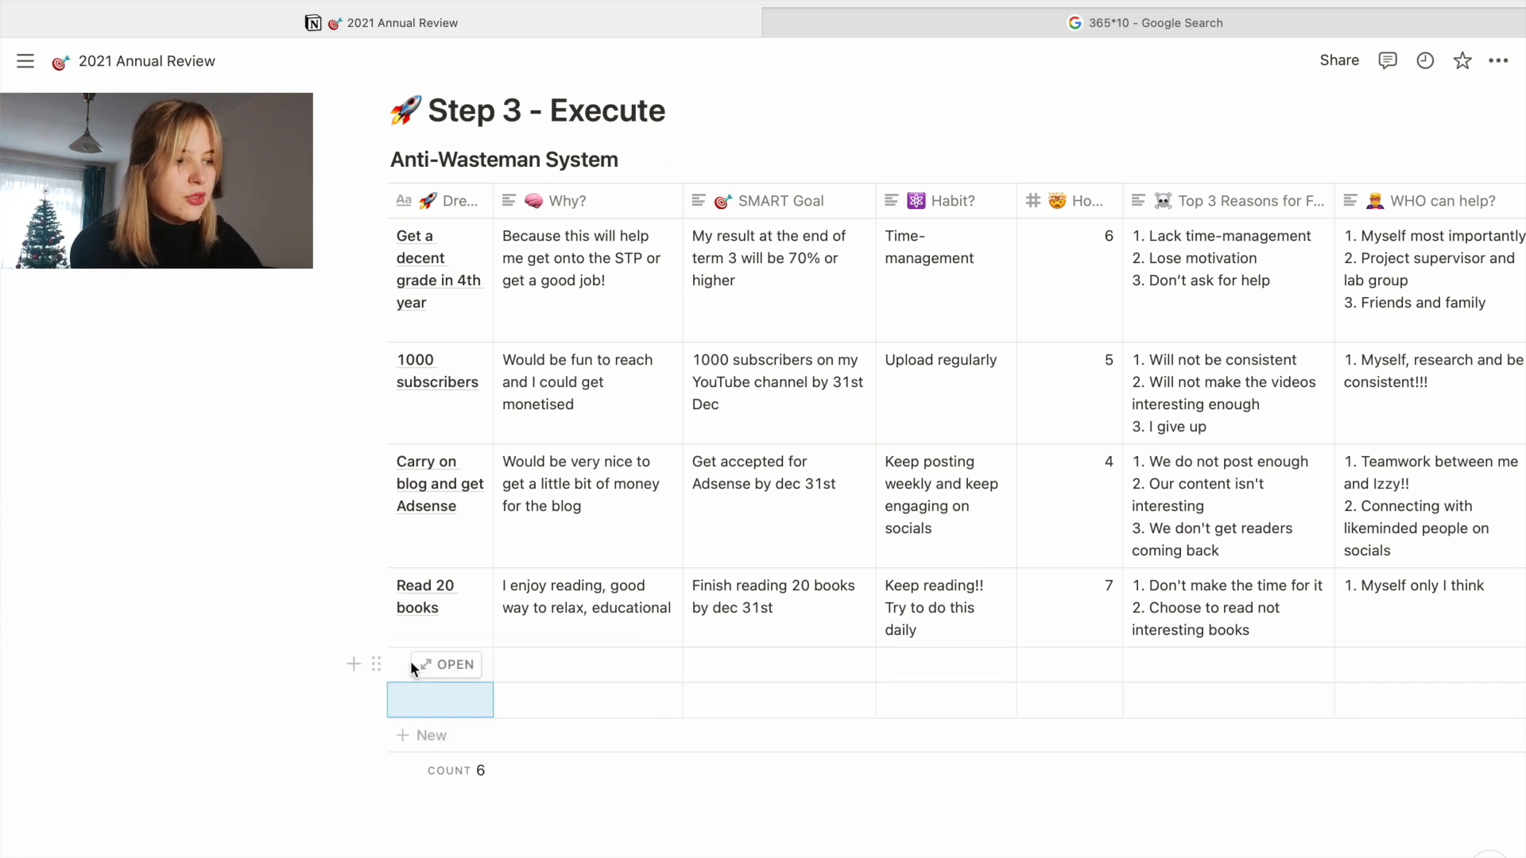
# - Name the first empty goal row "Get into the the STP"
pyautogui.click(411, 665)
pyautogui.write('get')
pyautogui.press('BackSpace')
pyautogui.press('BackSpace')
pyautogui.press('BackSpace')
pyautogui.write('Get into the the STP')
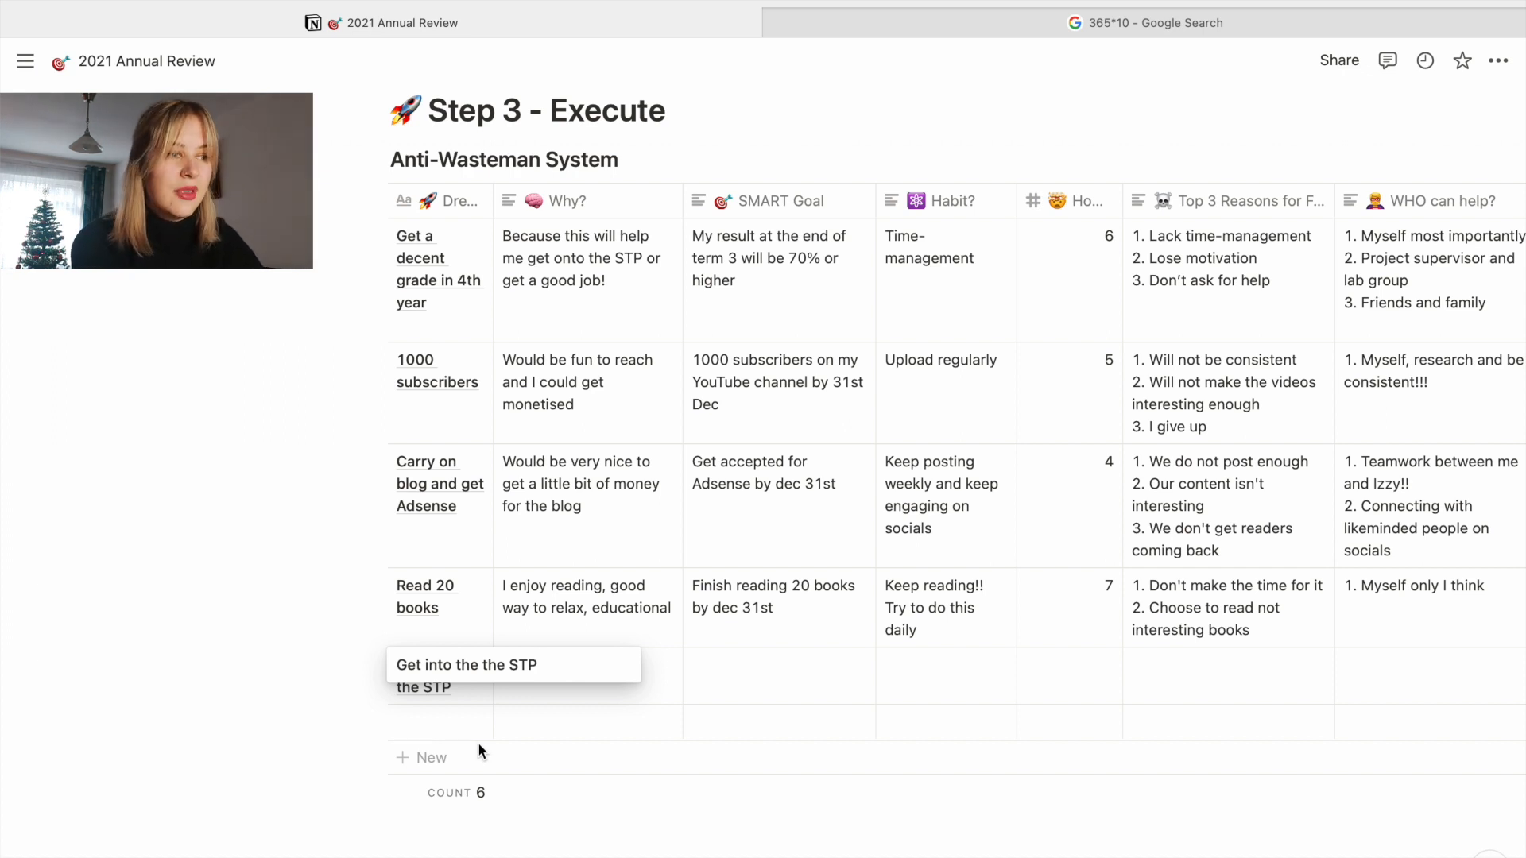
pyautogui.press('Escape')
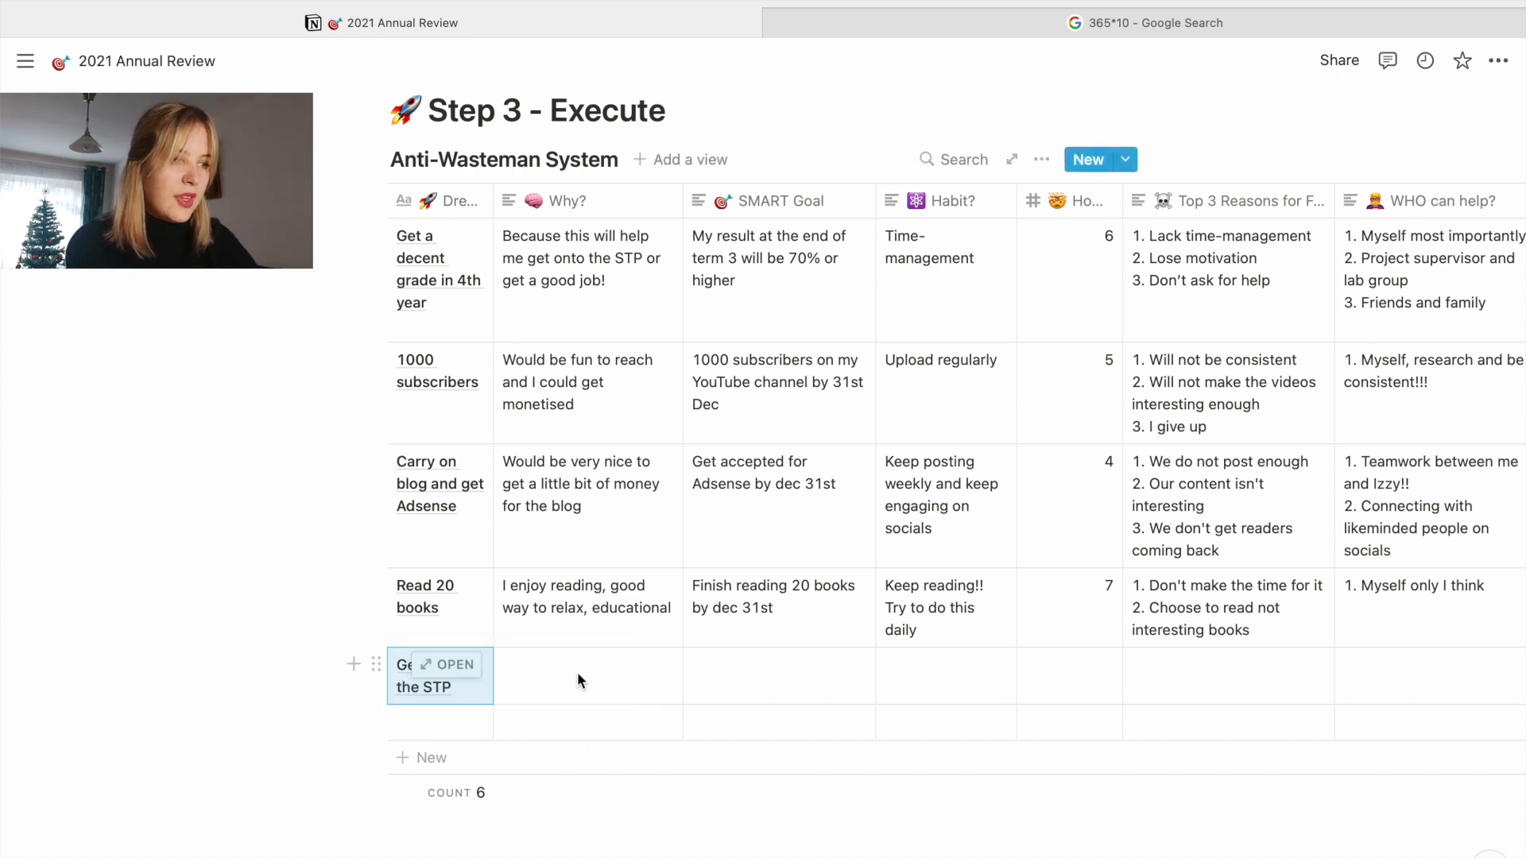
# - Set the "Why?" text of the STP goal to "To become a genetic counsellor"
pyautogui.click(577, 670)
pyautogui.write('To ')
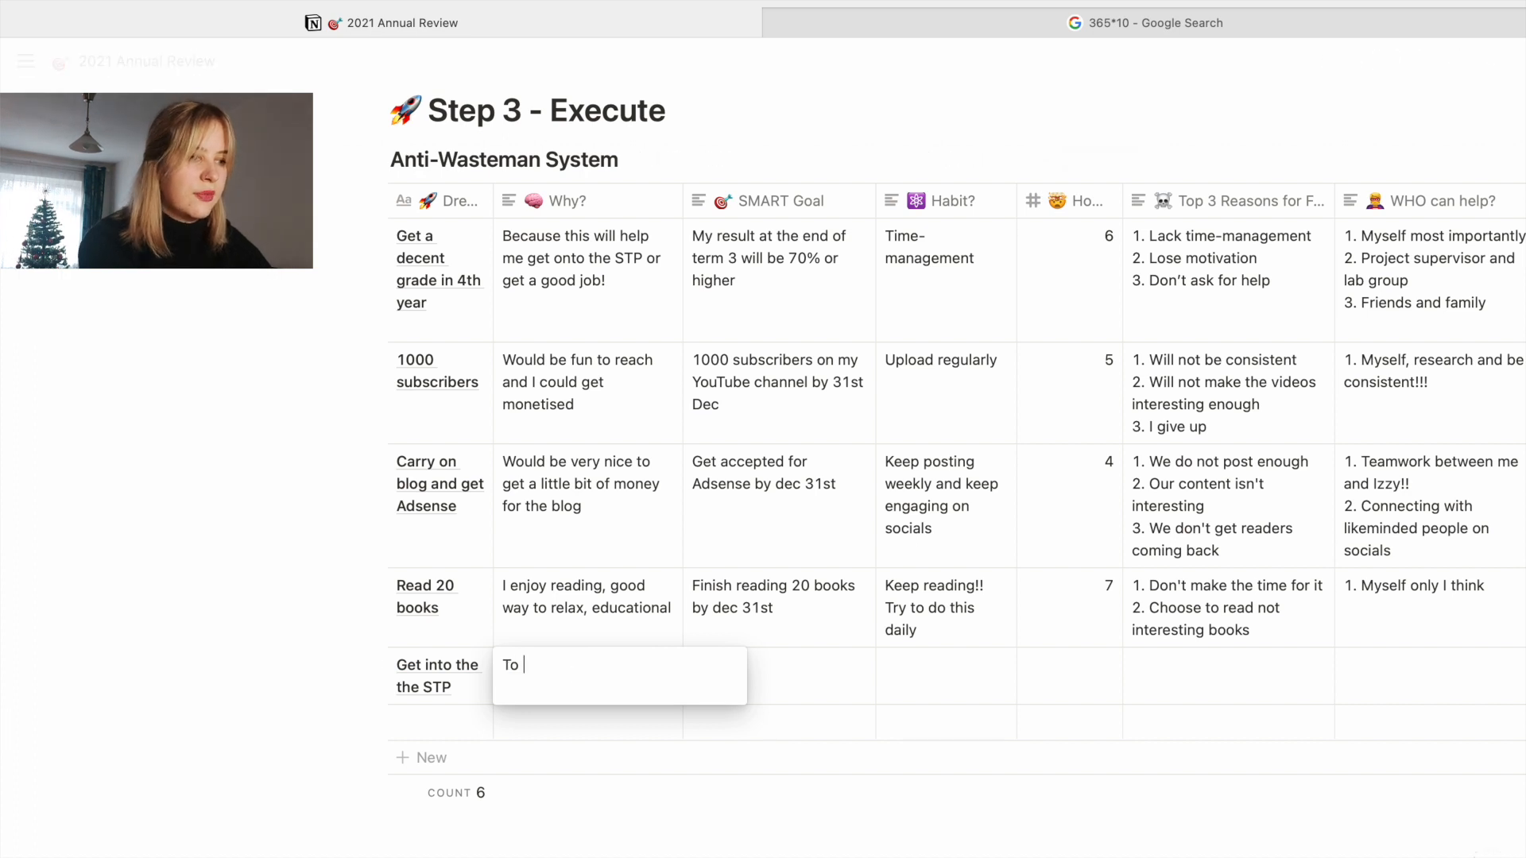
pyautogui.write('become a genetic')
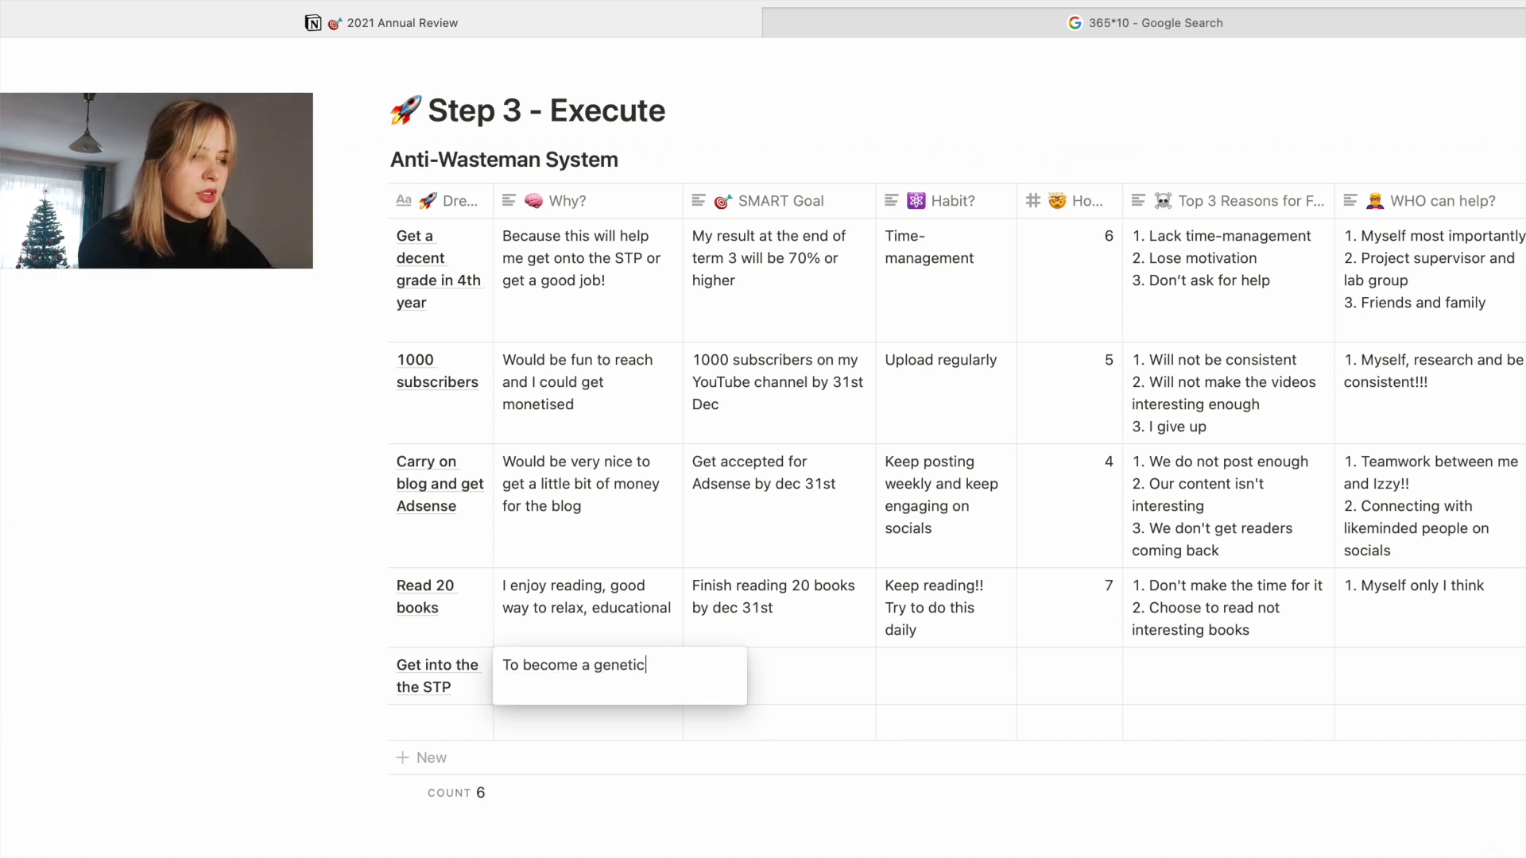
pyautogui.write(' counsello')
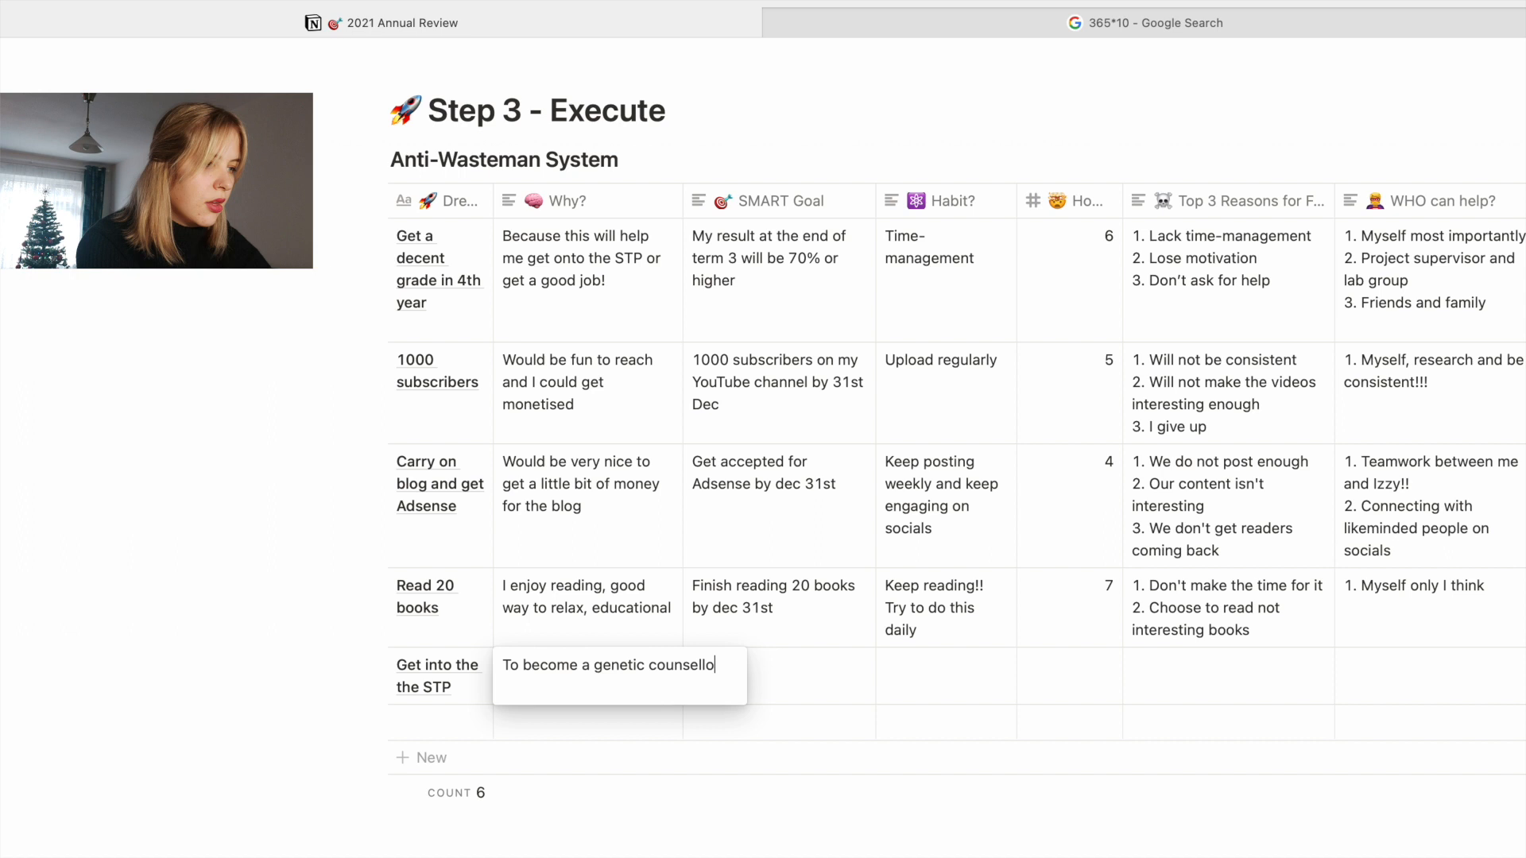
pyautogui.write('r')
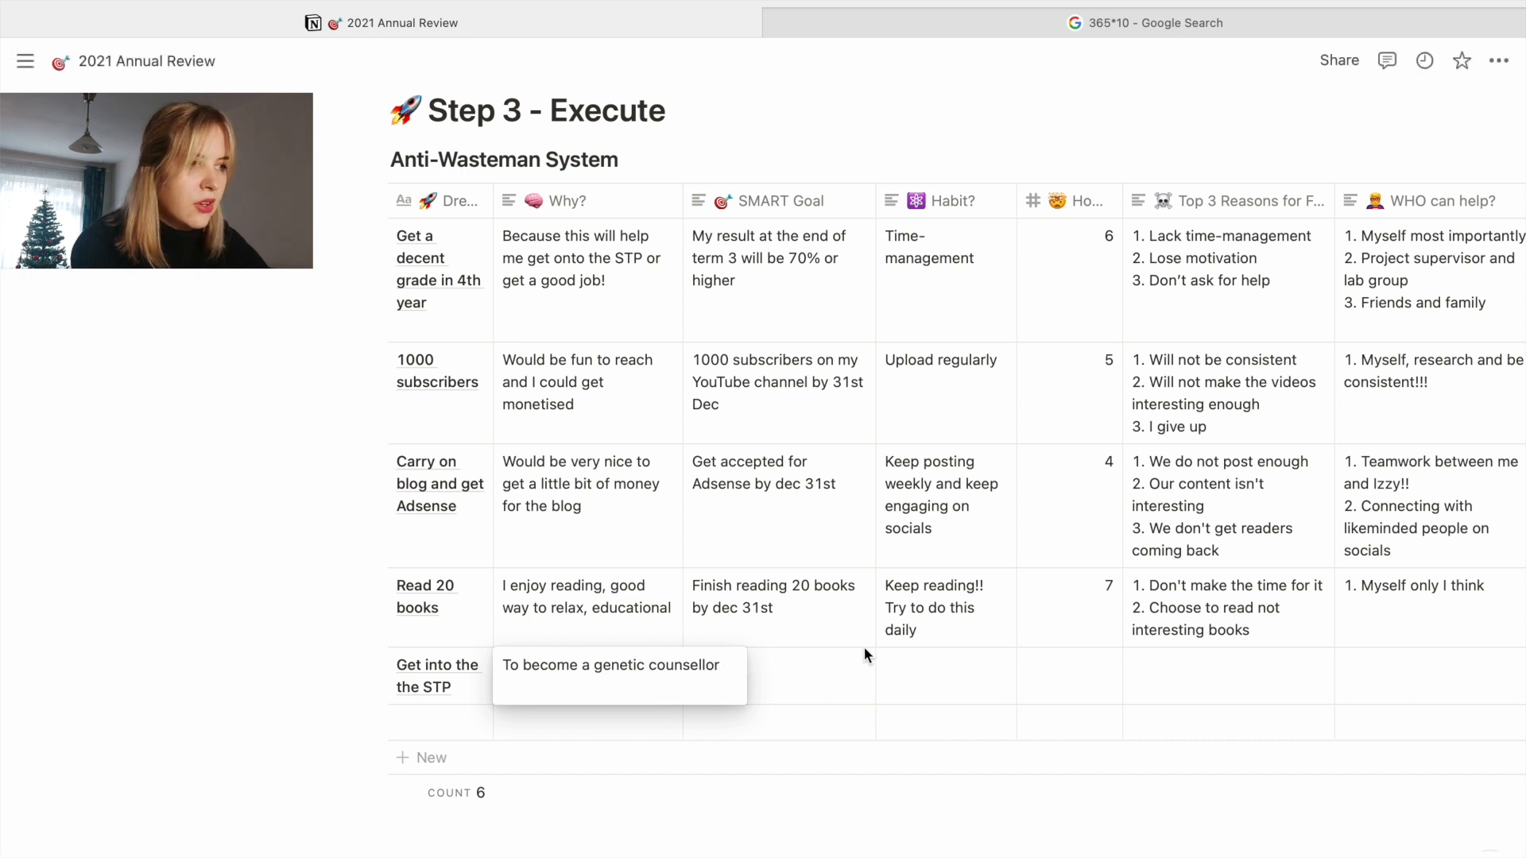
pyautogui.press('Escape')
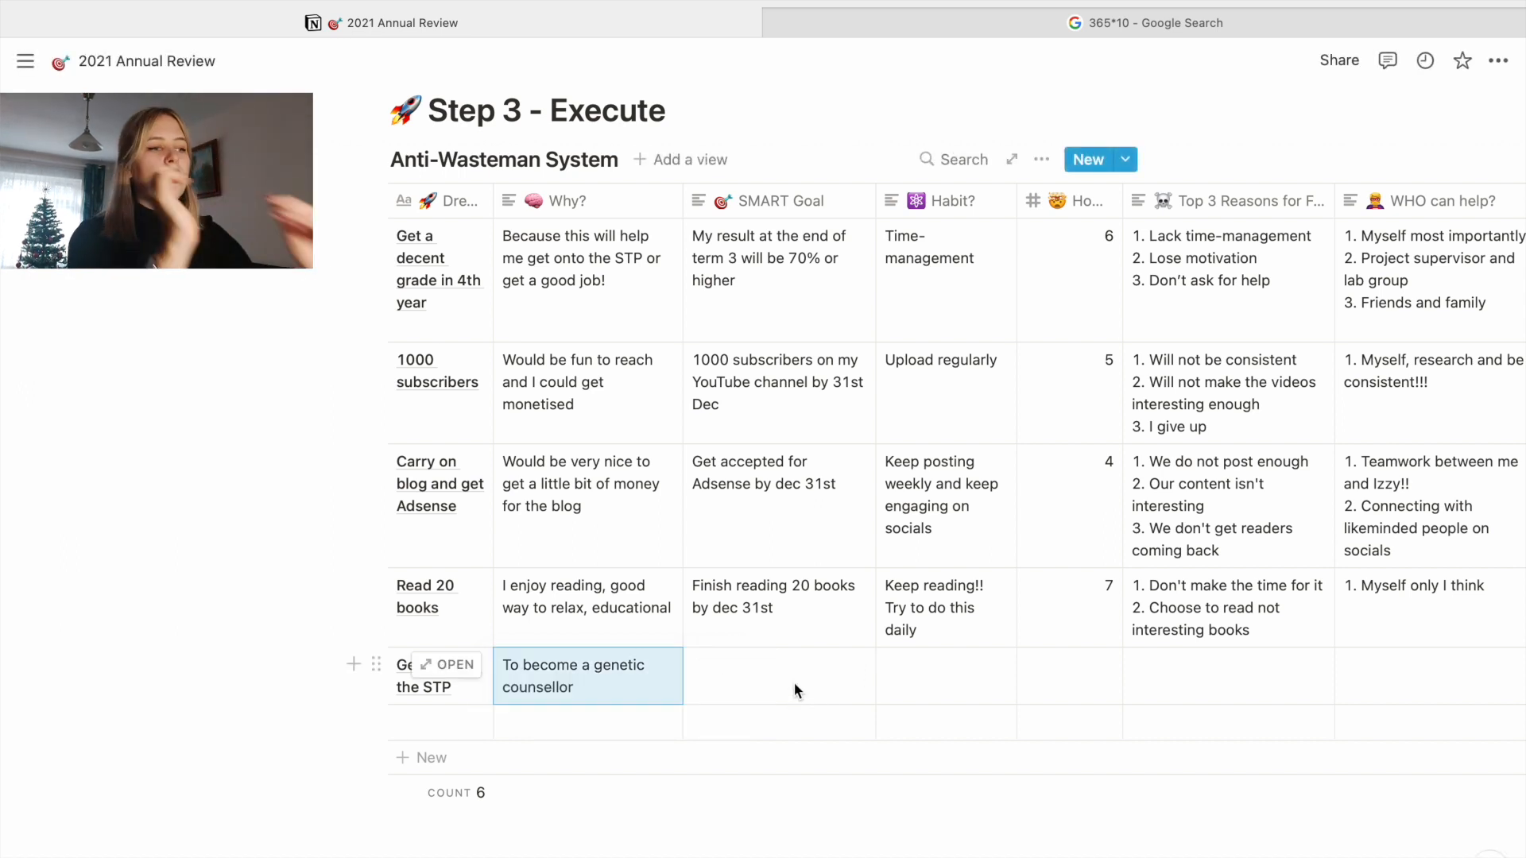
# - Set the STP goal's SMART Goal to "Get accepted onto the 2022 STP genetic counselling course"
pyautogui.click(794, 683)
pyautogui.write('Get a')
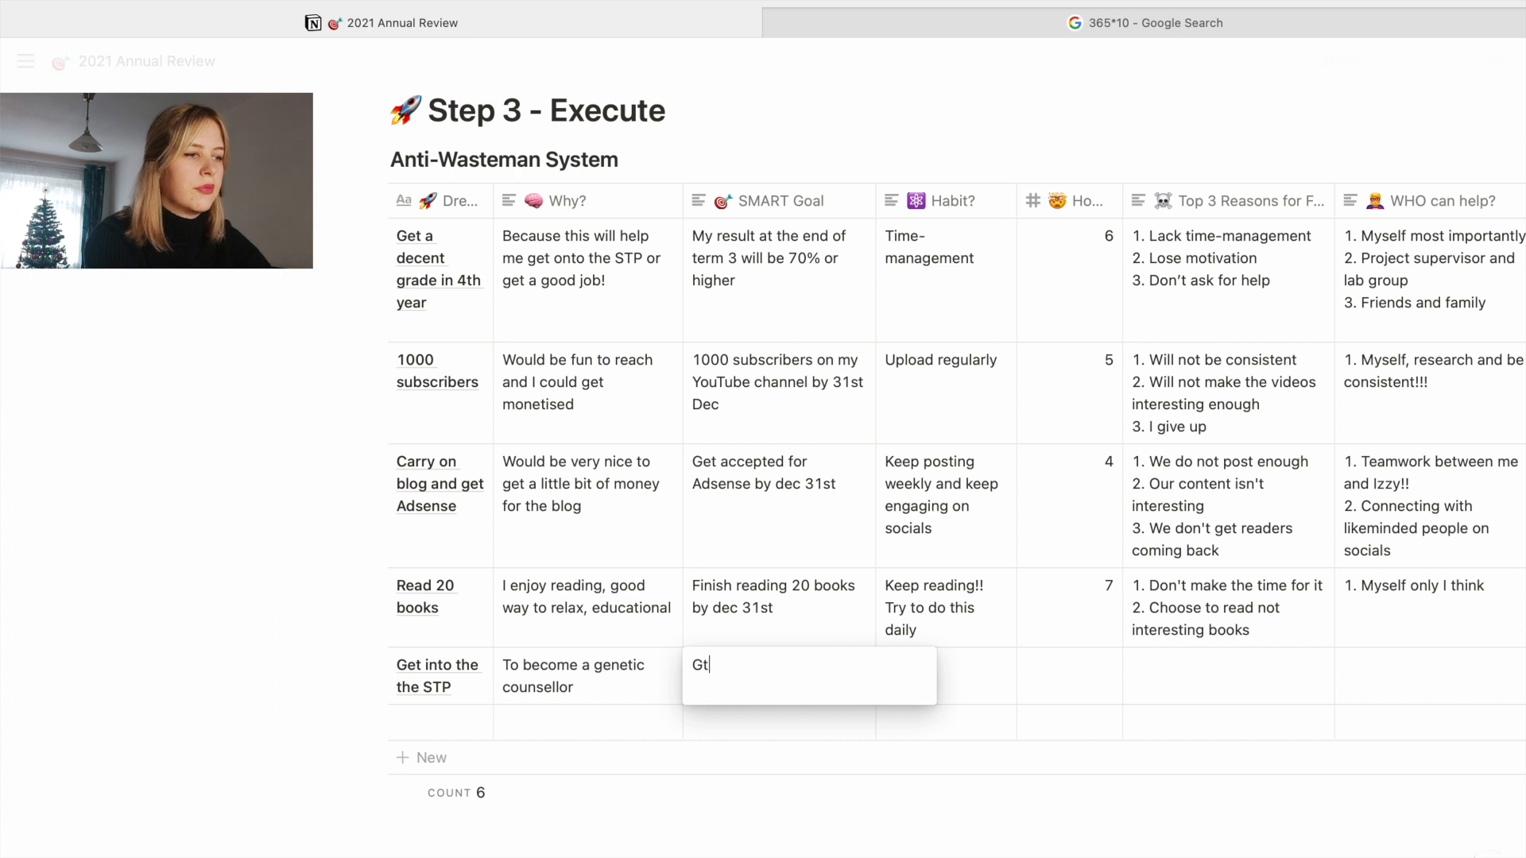
pyautogui.write('ccepted o')
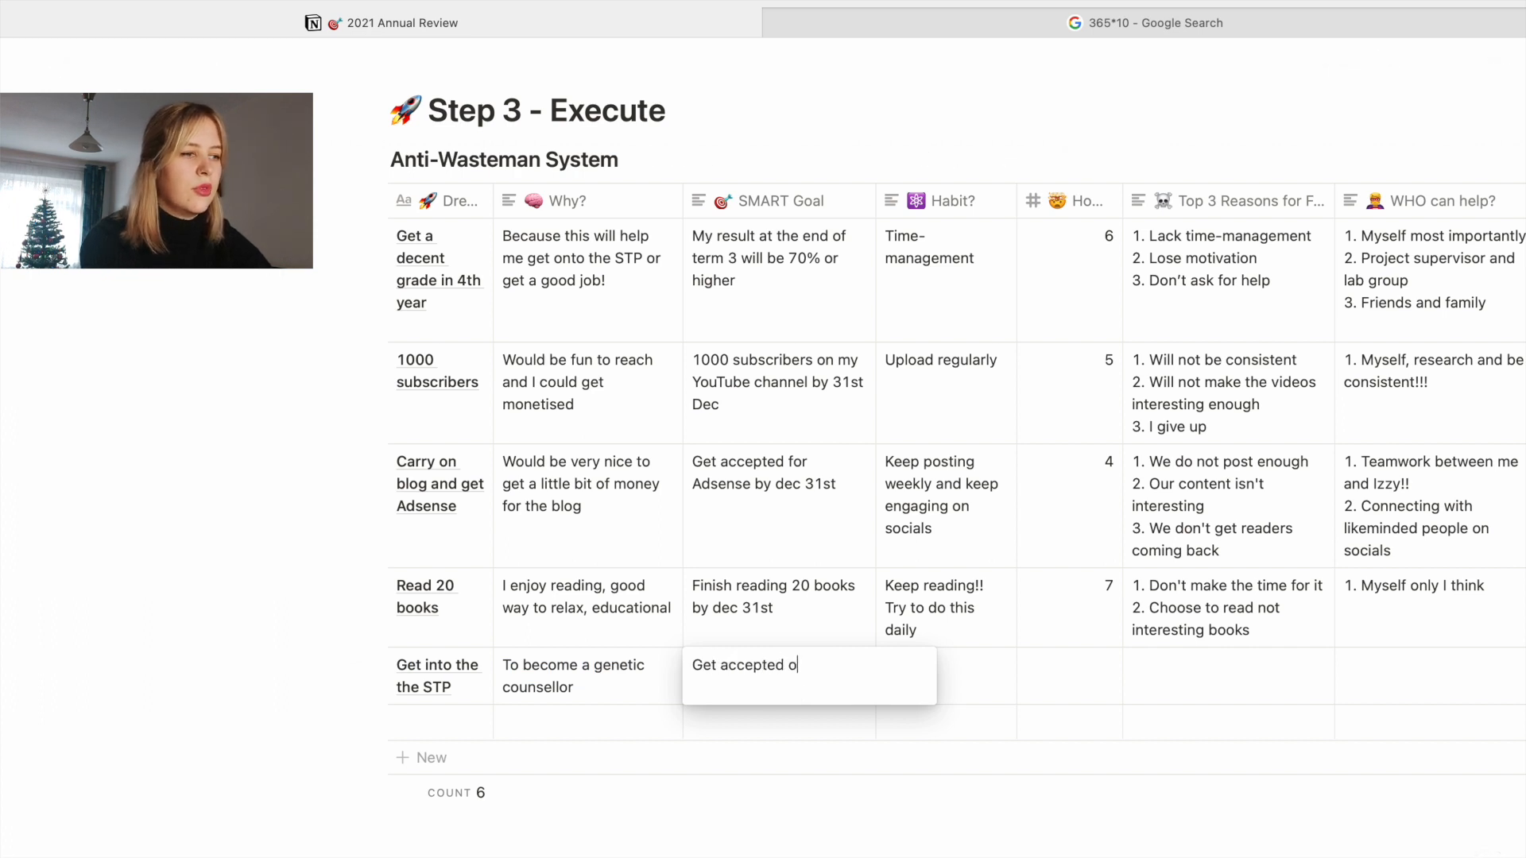
pyautogui.write('nto the 20')
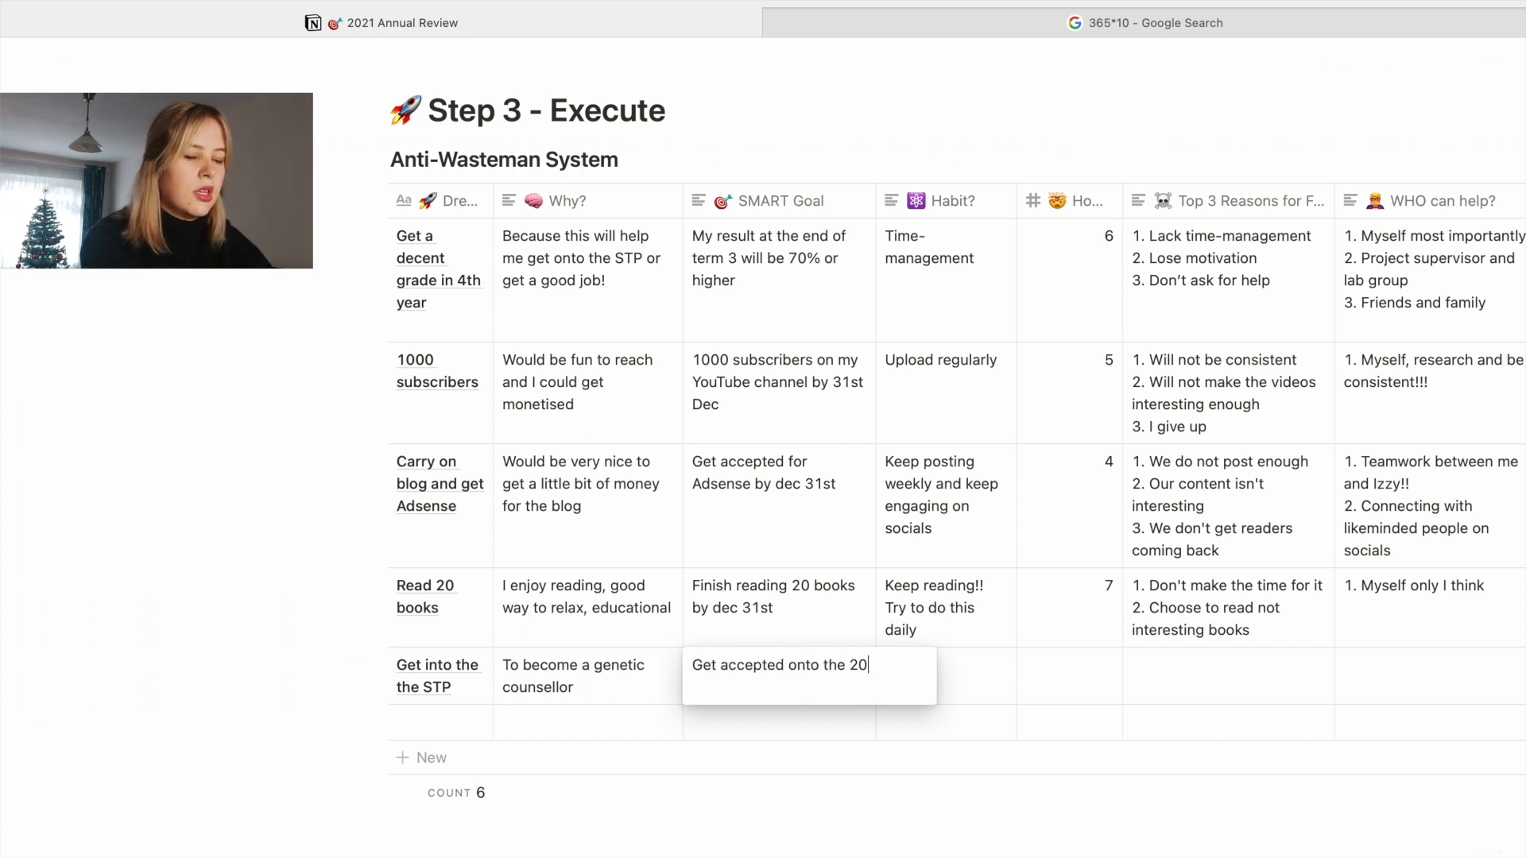
pyautogui.write('22 STO')
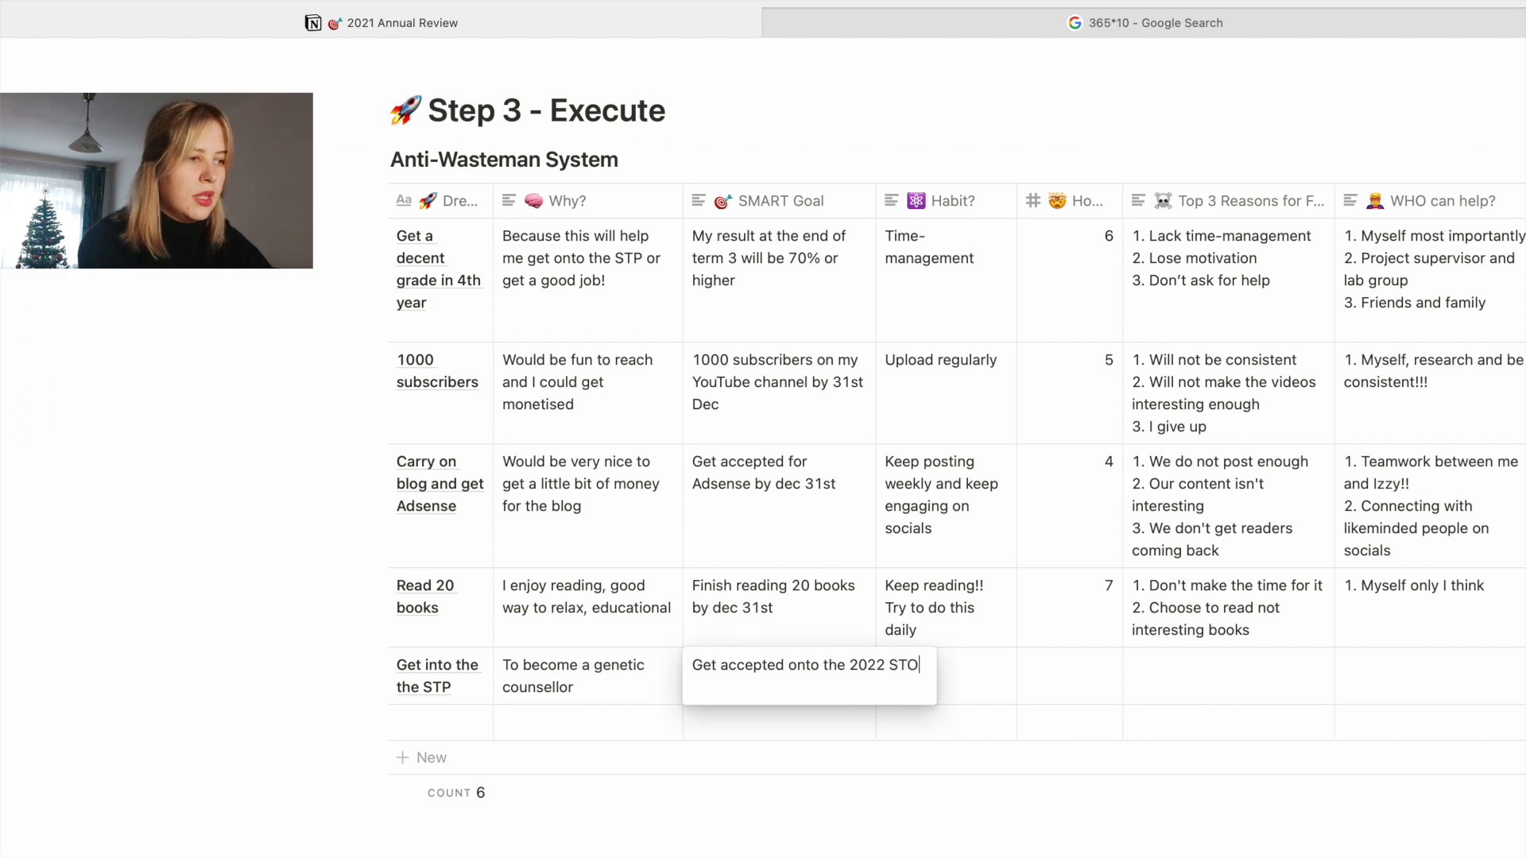
pyautogui.press('BackSpace')
pyautogui.write('P geneticc')
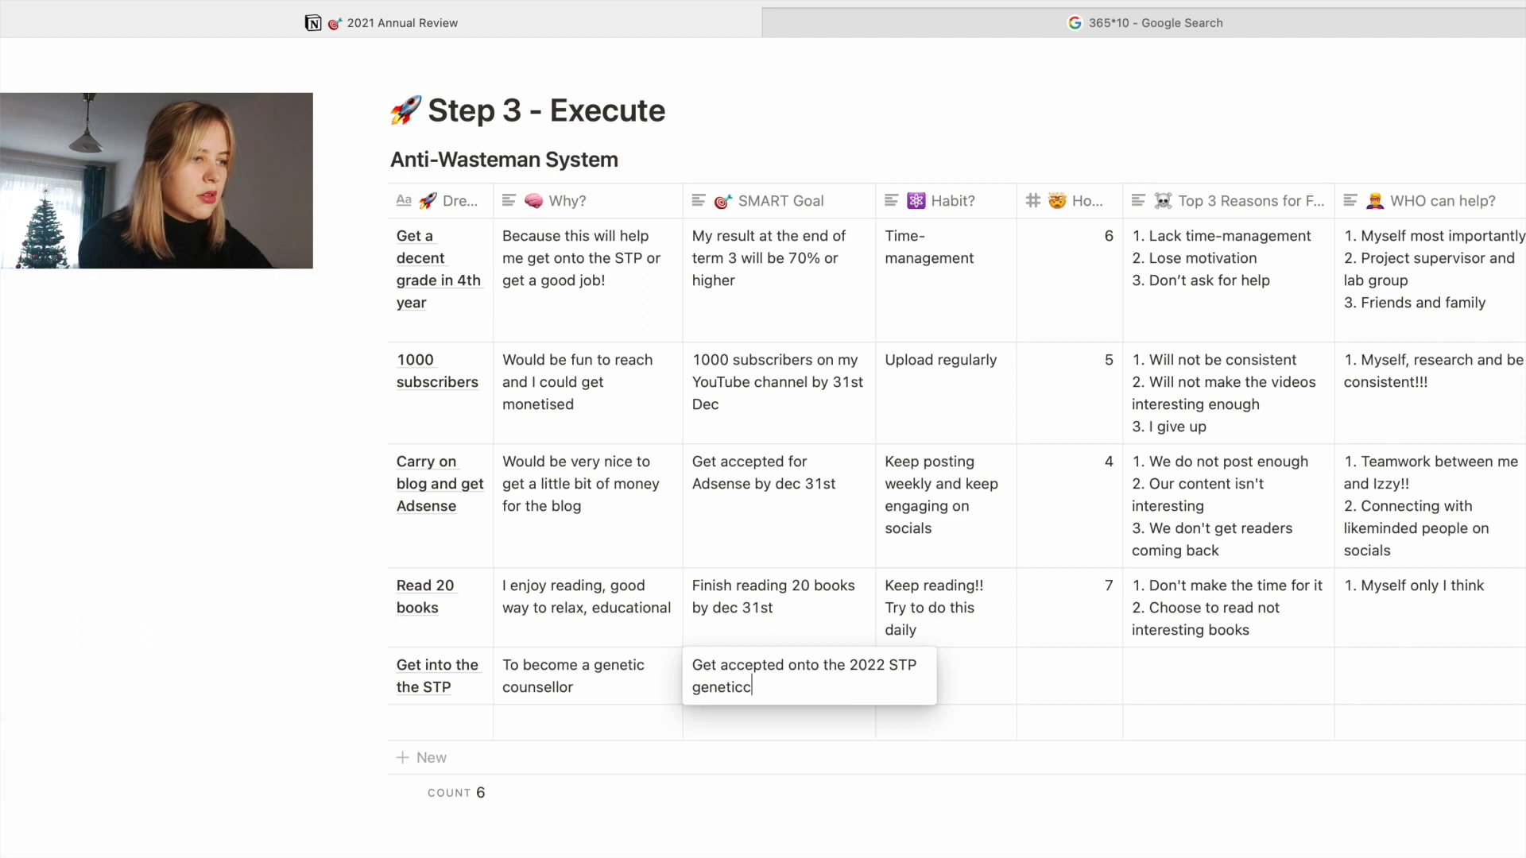
pyautogui.press('BackSpace')
pyautogui.write('counsell')
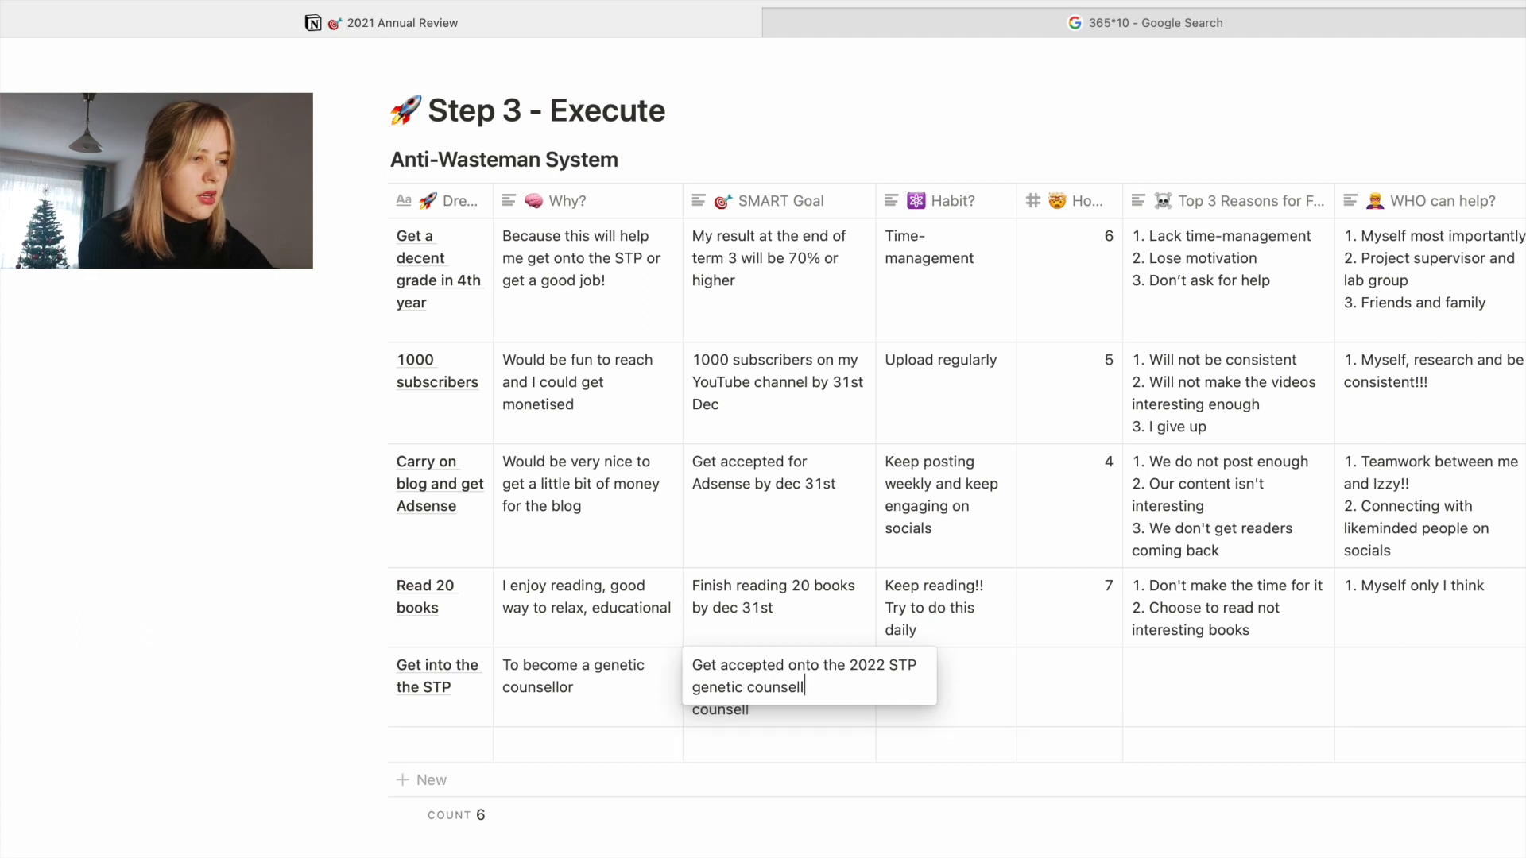
pyautogui.write('ing course')
pyautogui.press('Escape')
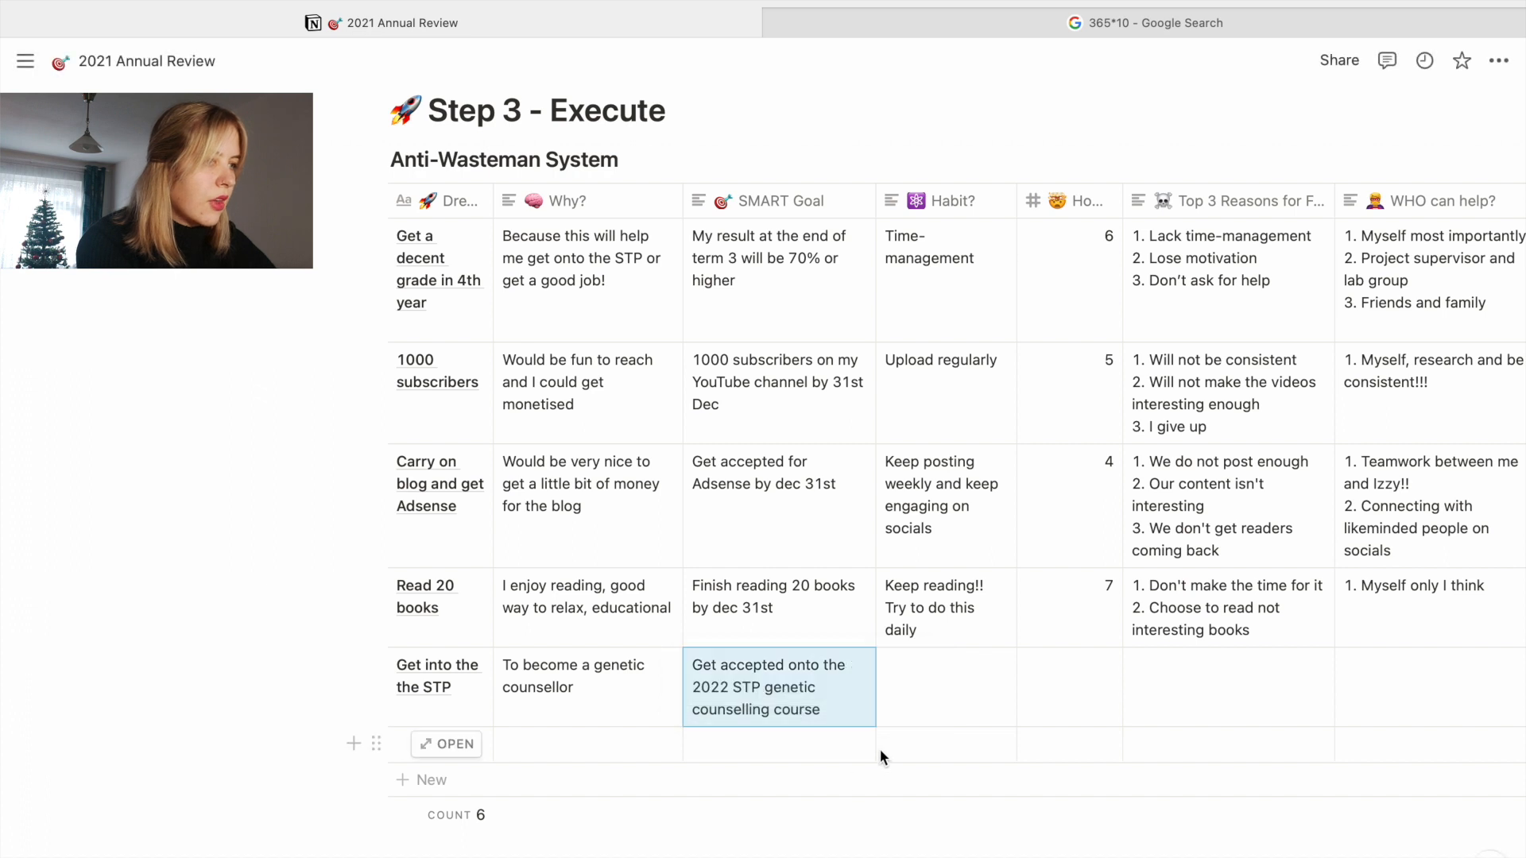
# - Set the STP goal's "Habit?" text to "Work hard" and its number rating to 6
pyautogui.scroll(-1, 989, 719)
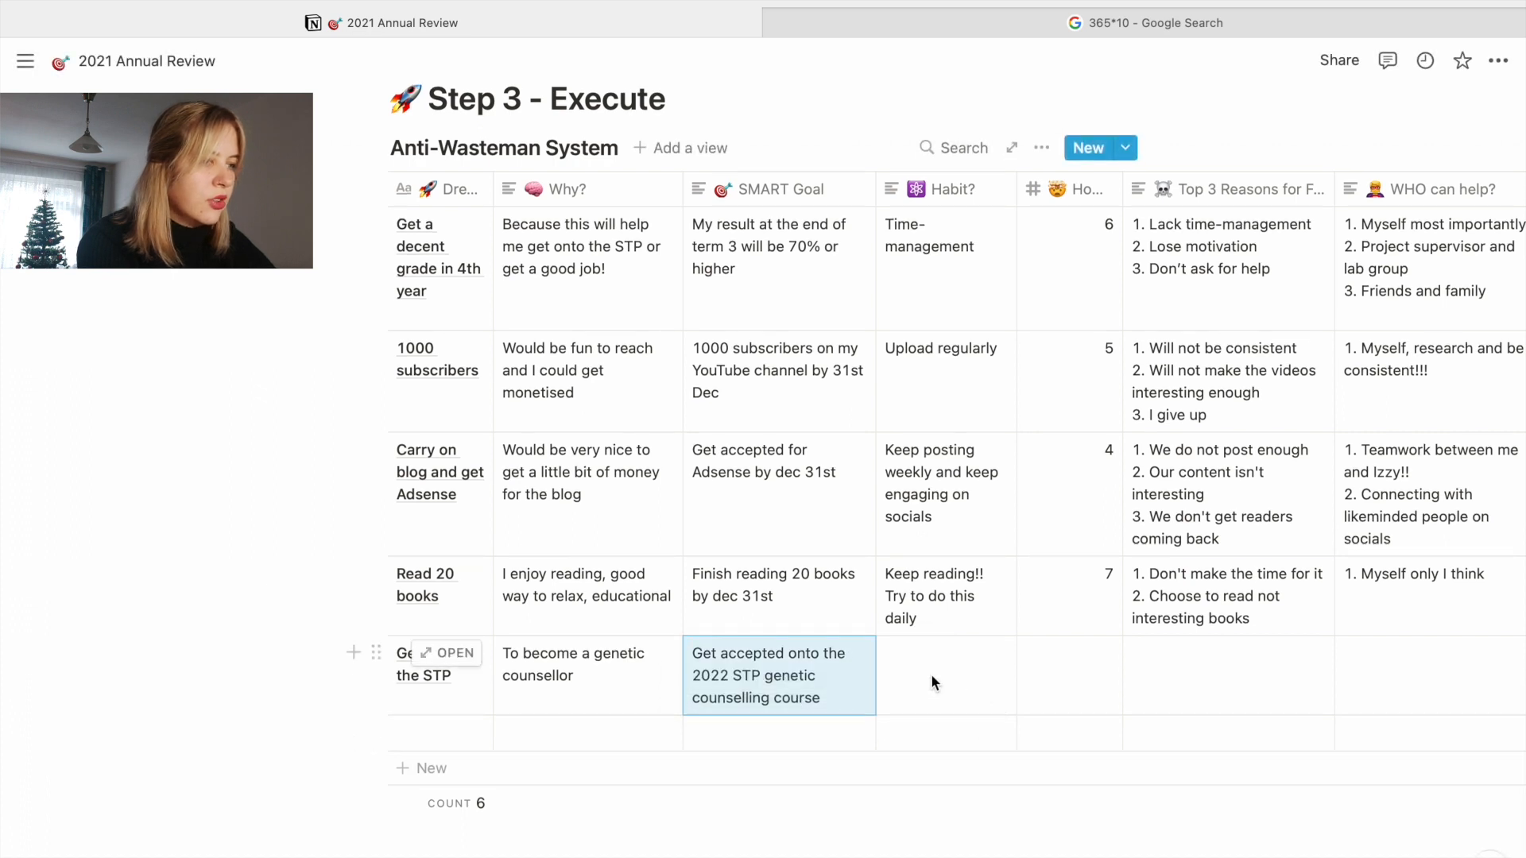
pyautogui.hscroll(1, 932, 677)
pyautogui.click(874, 674)
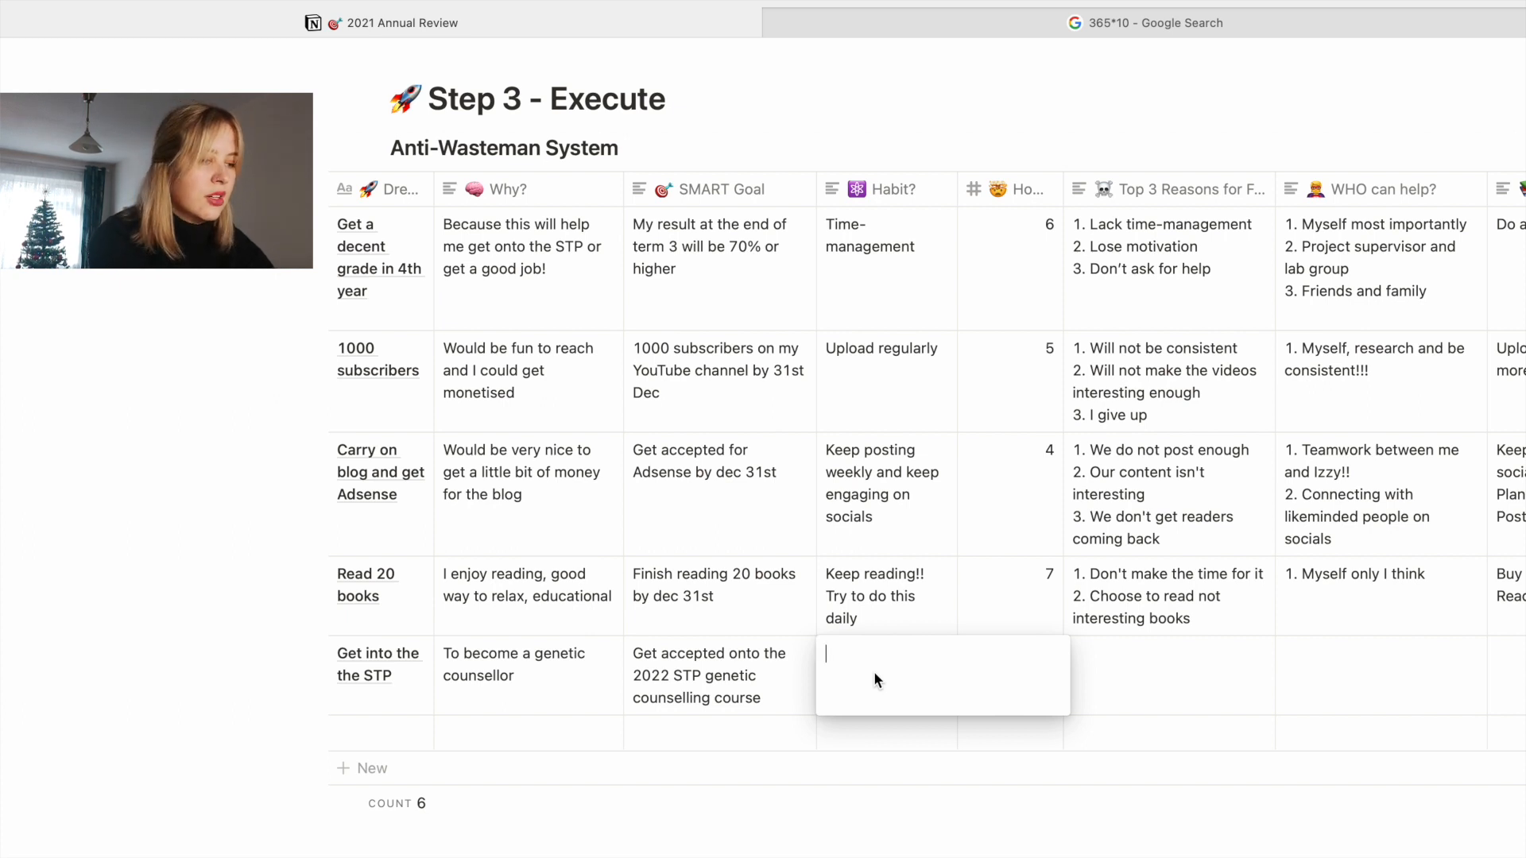
pyautogui.write('Work hard')
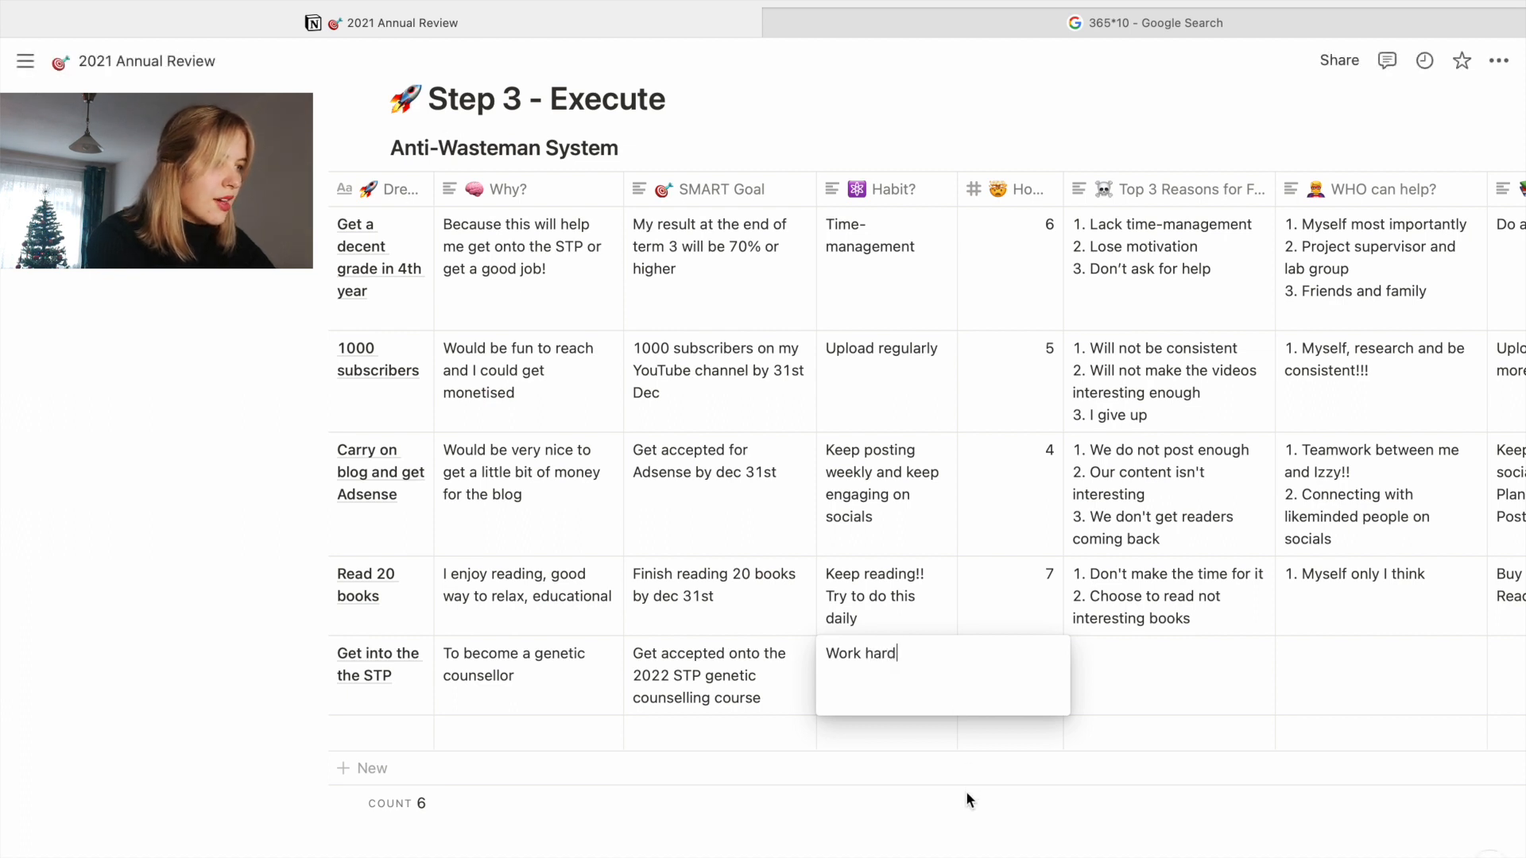
pyautogui.click(1040, 666)
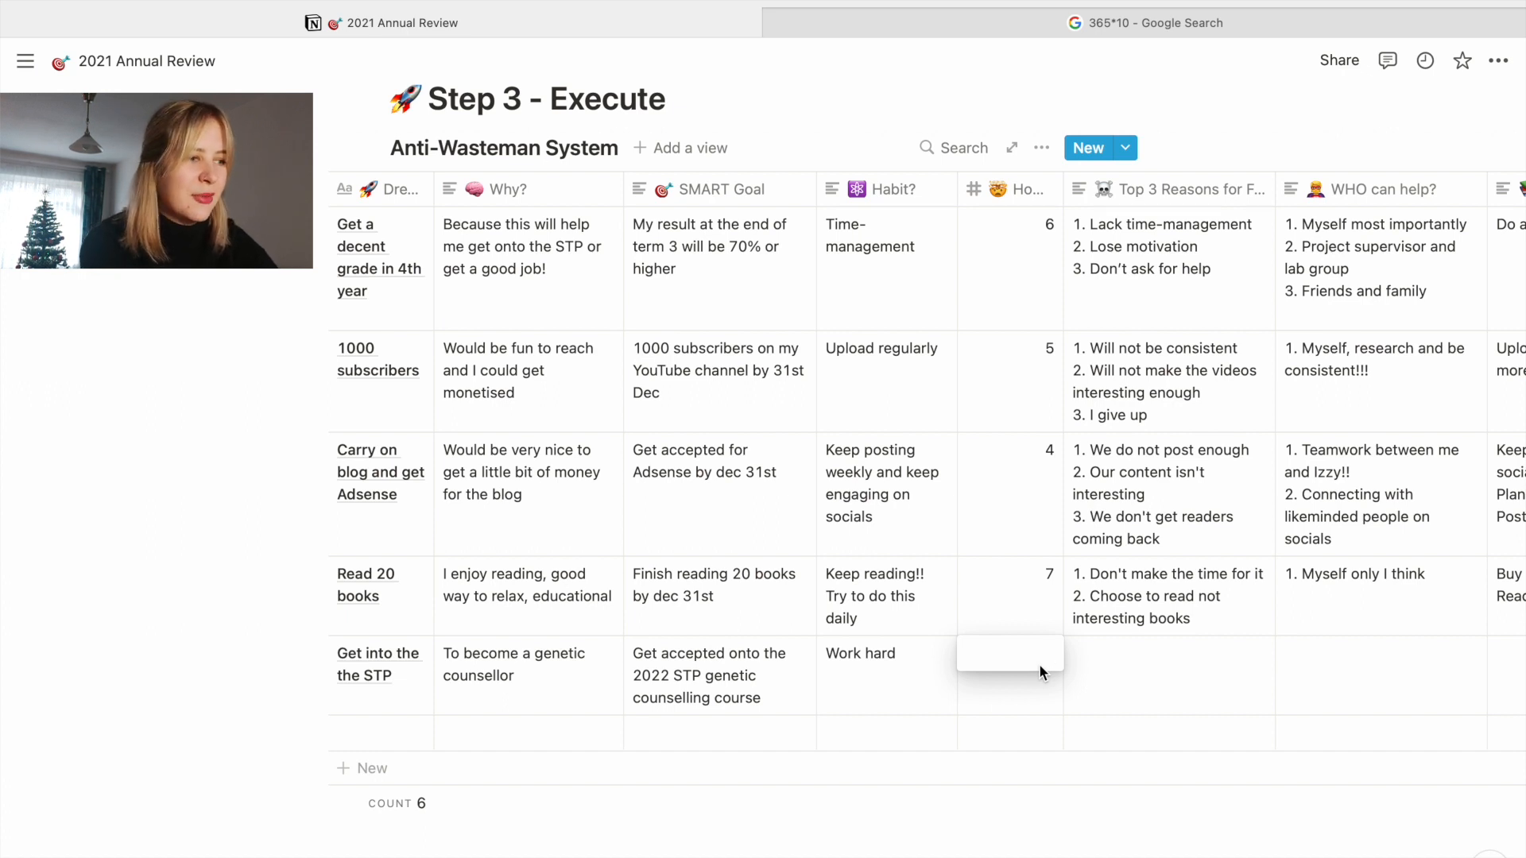
pyautogui.write('6')
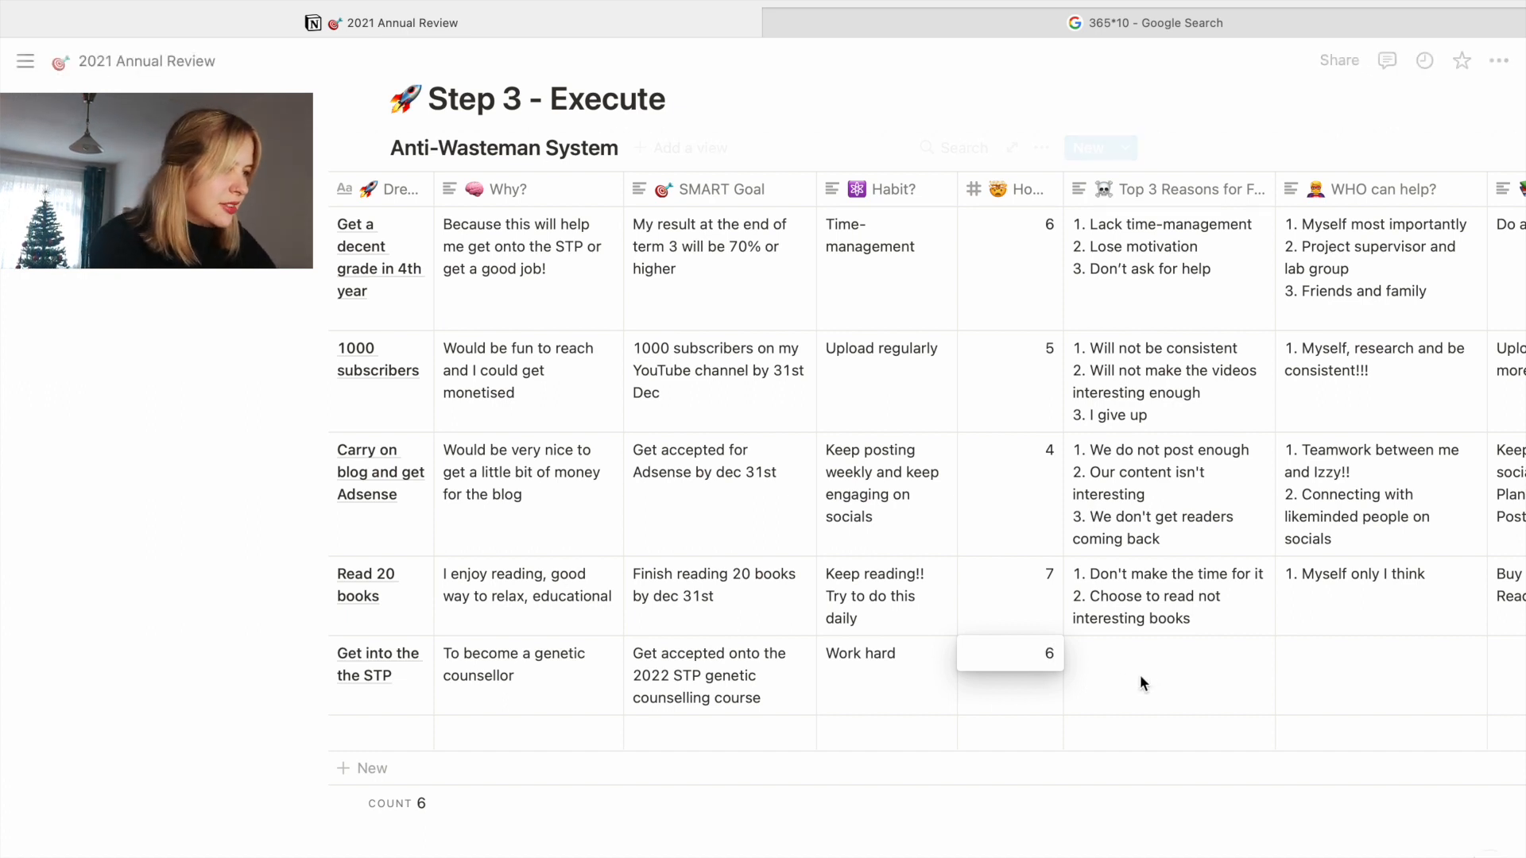
pyautogui.press('Return')
# - Enter "1. Not as good as other applicants" and "2. Application not strong enough" on separate lines in the STP goal's Top 3 Reasons
pyautogui.hscroll(5, 1152, 675)
pyautogui.click(890, 679)
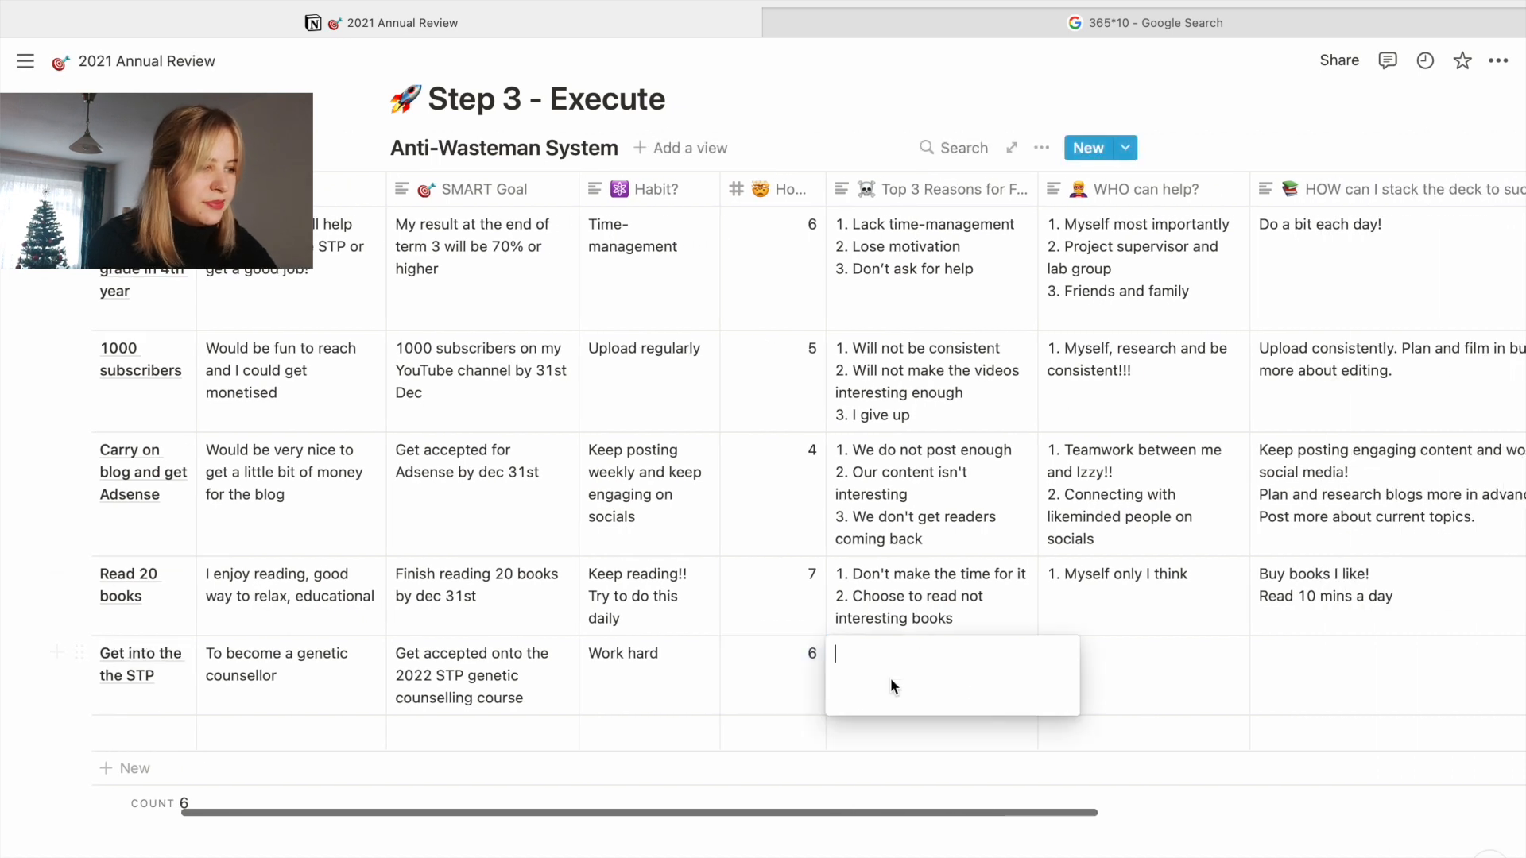
pyautogui.write('1. ')
pyautogui.write('Not as good ')
pyautogui.write('as other applica')
pyautogui.write('nts')
pyautogui.write('2. Applciation')
pyautogui.write(' not strong e')
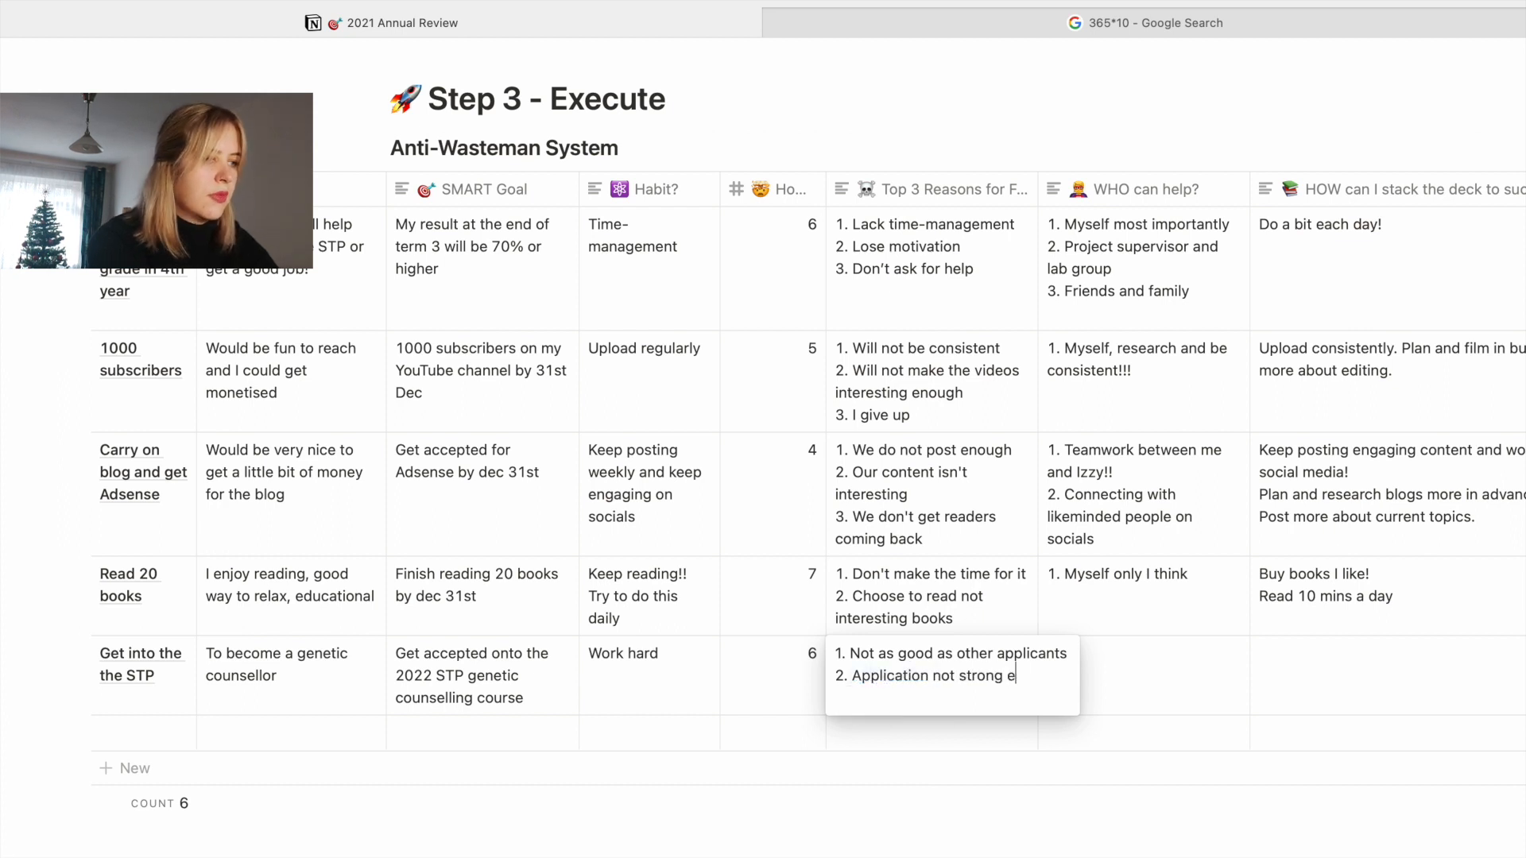
pyautogui.write('nough')
# - Add "3. Not do well in interview" on a new line in the STP goal's Top 3 Reasons
pyautogui.hotkey('shift', 'Return')
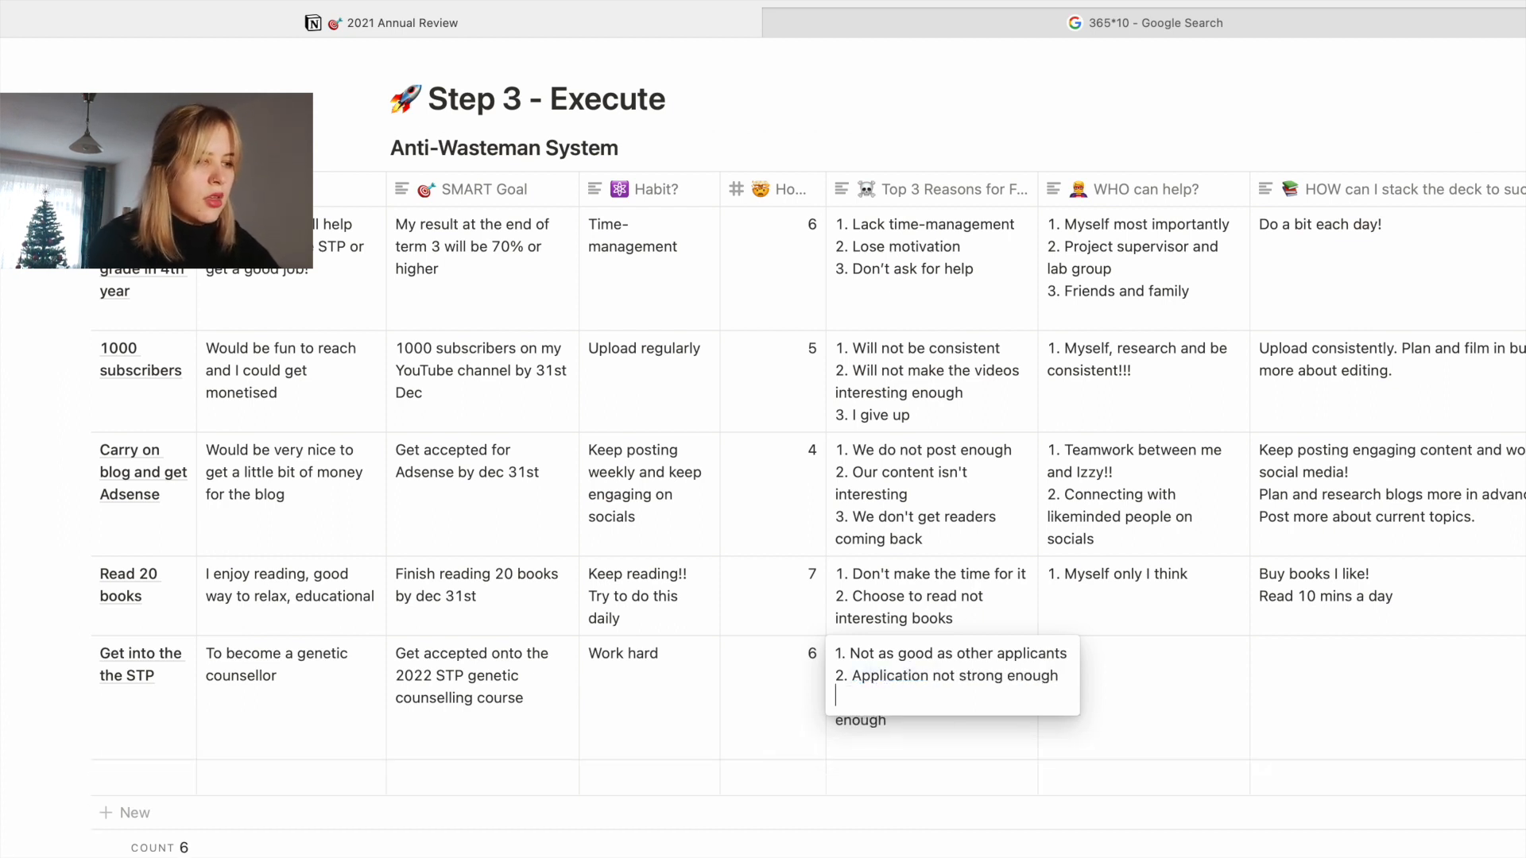
pyautogui.write('3. Not')
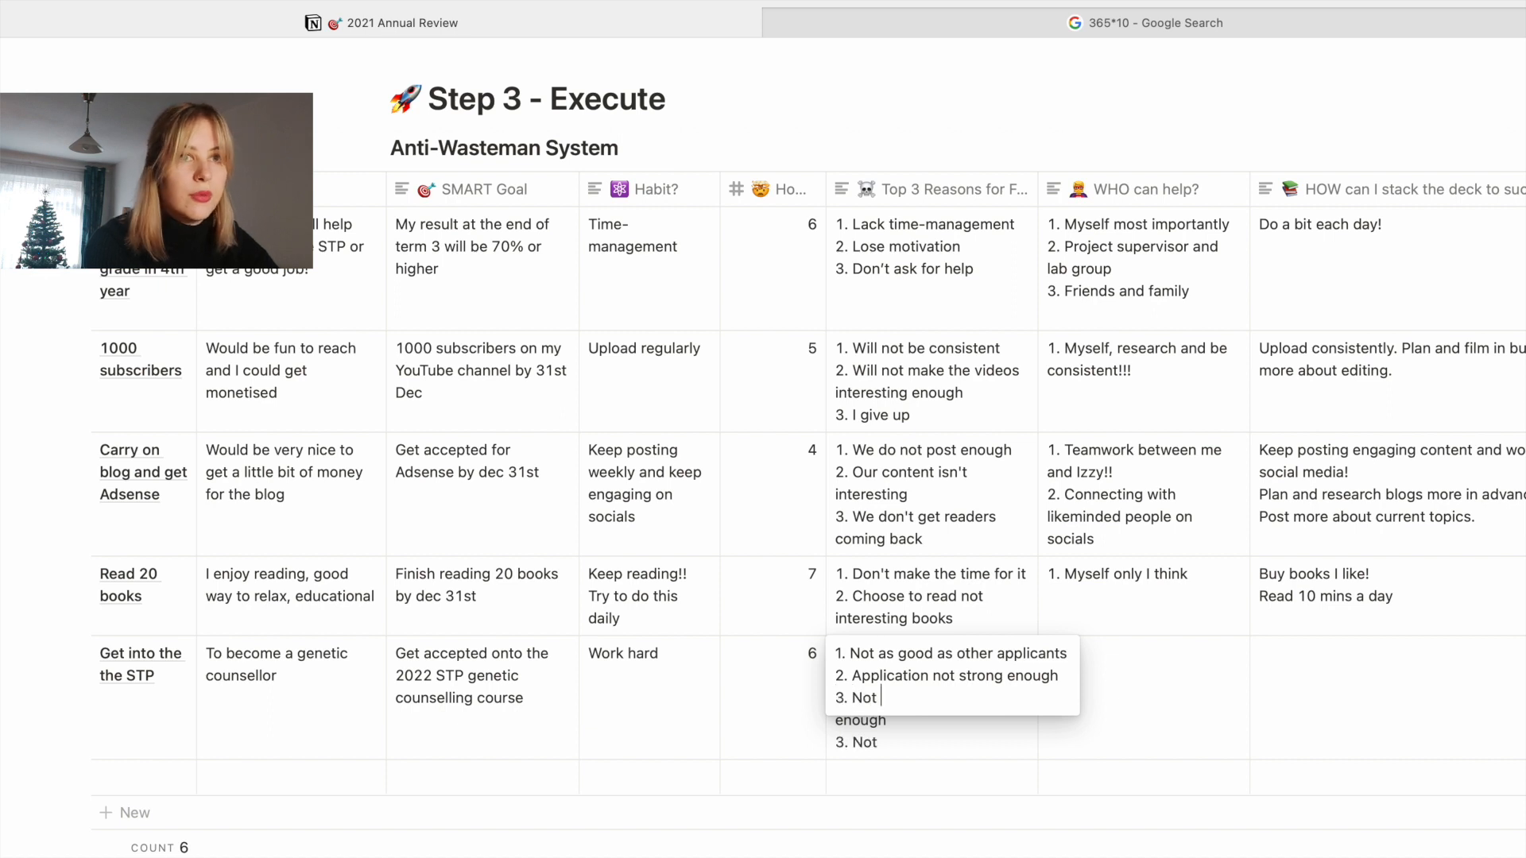
pyautogui.press('BackSpace')
pyautogui.press('BackSpace')
pyautogui.press('BackSpace')
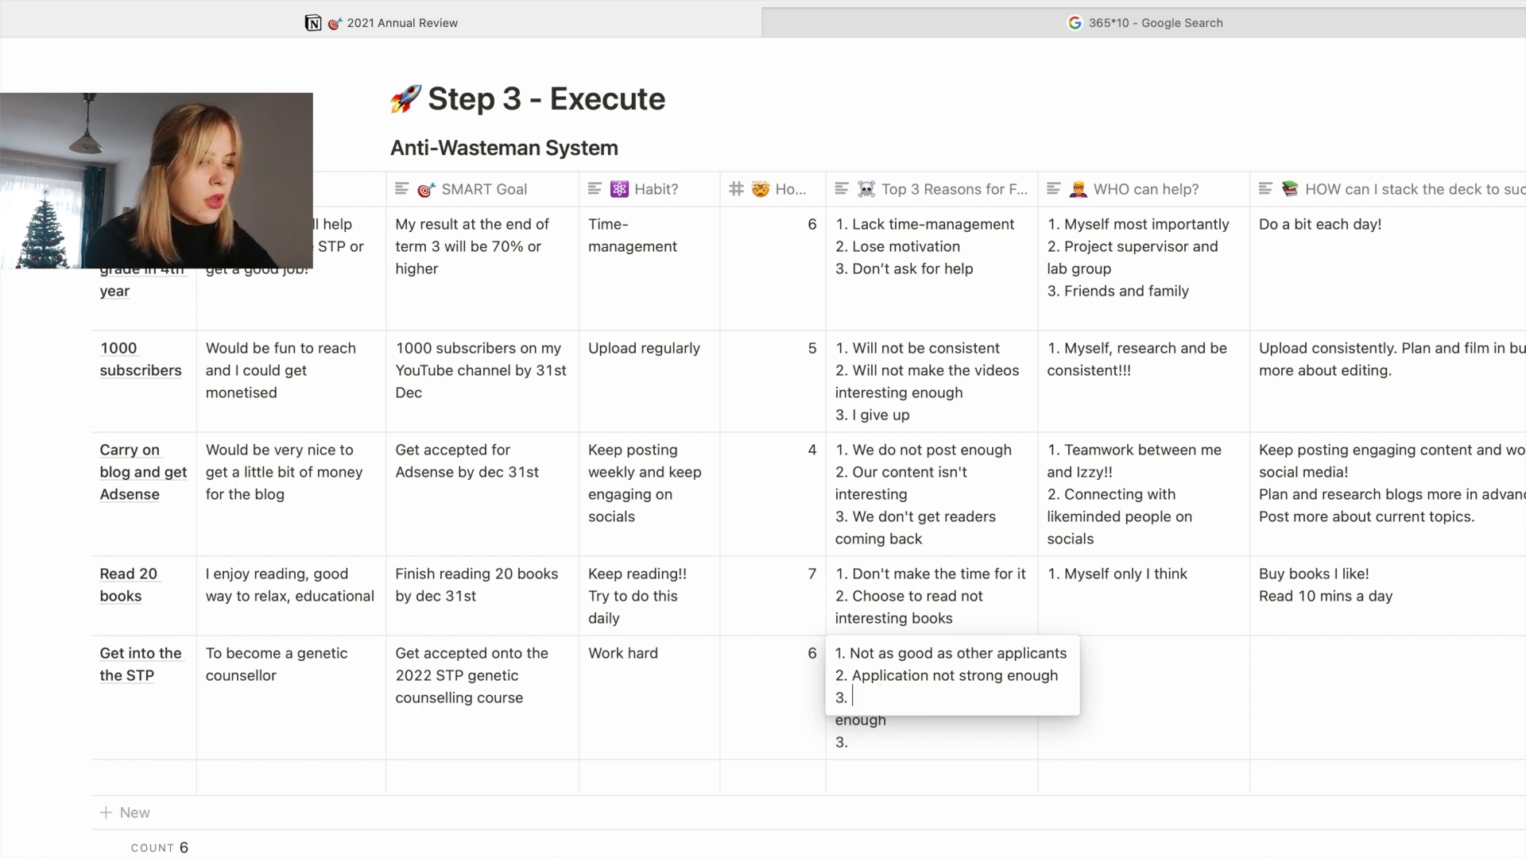
pyautogui.write('Not do w')
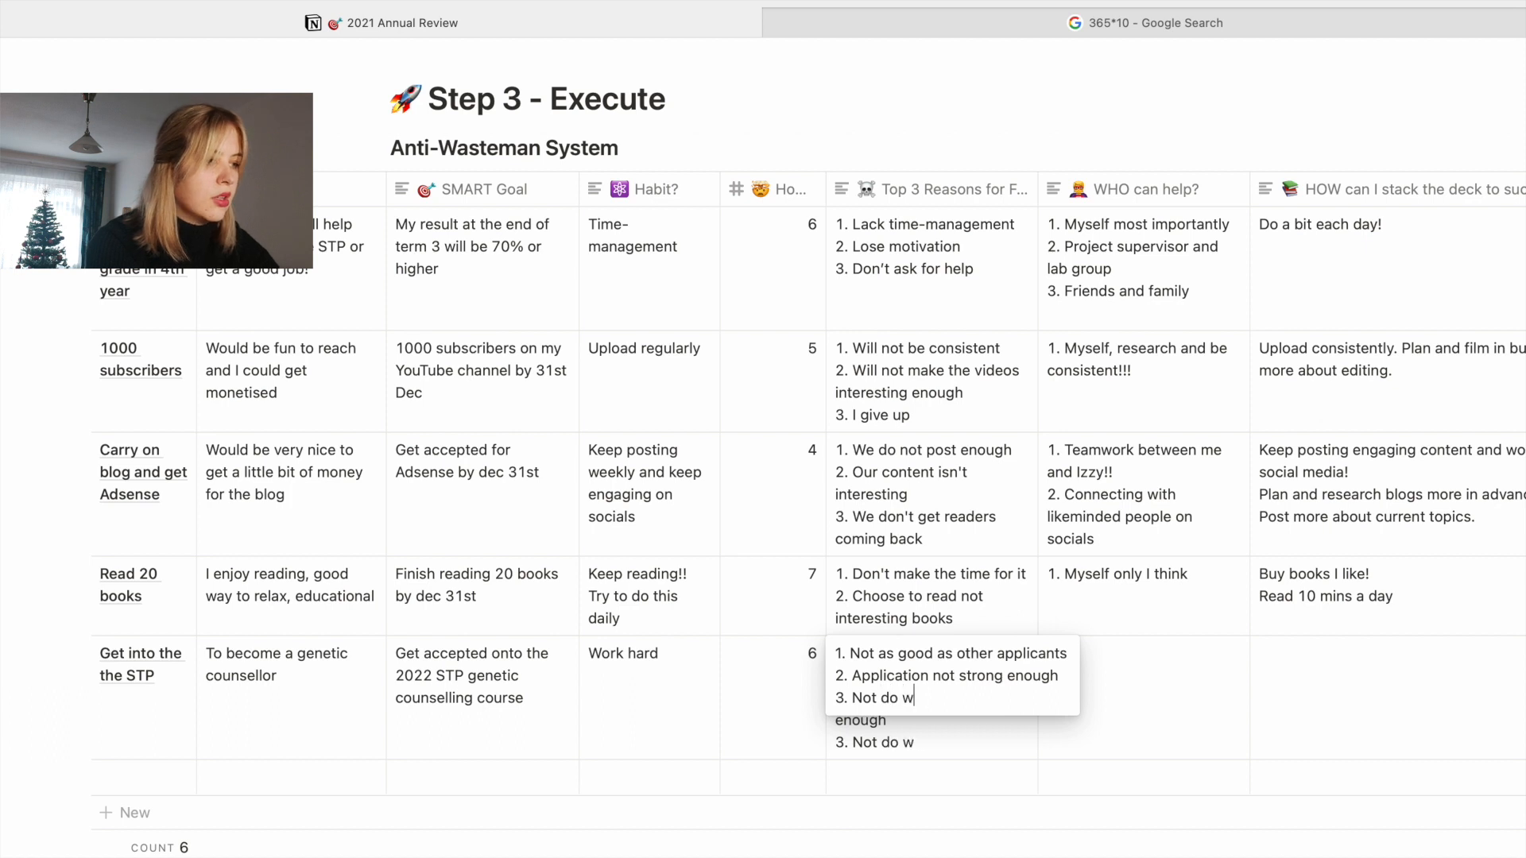
pyautogui.write('ell in interview')
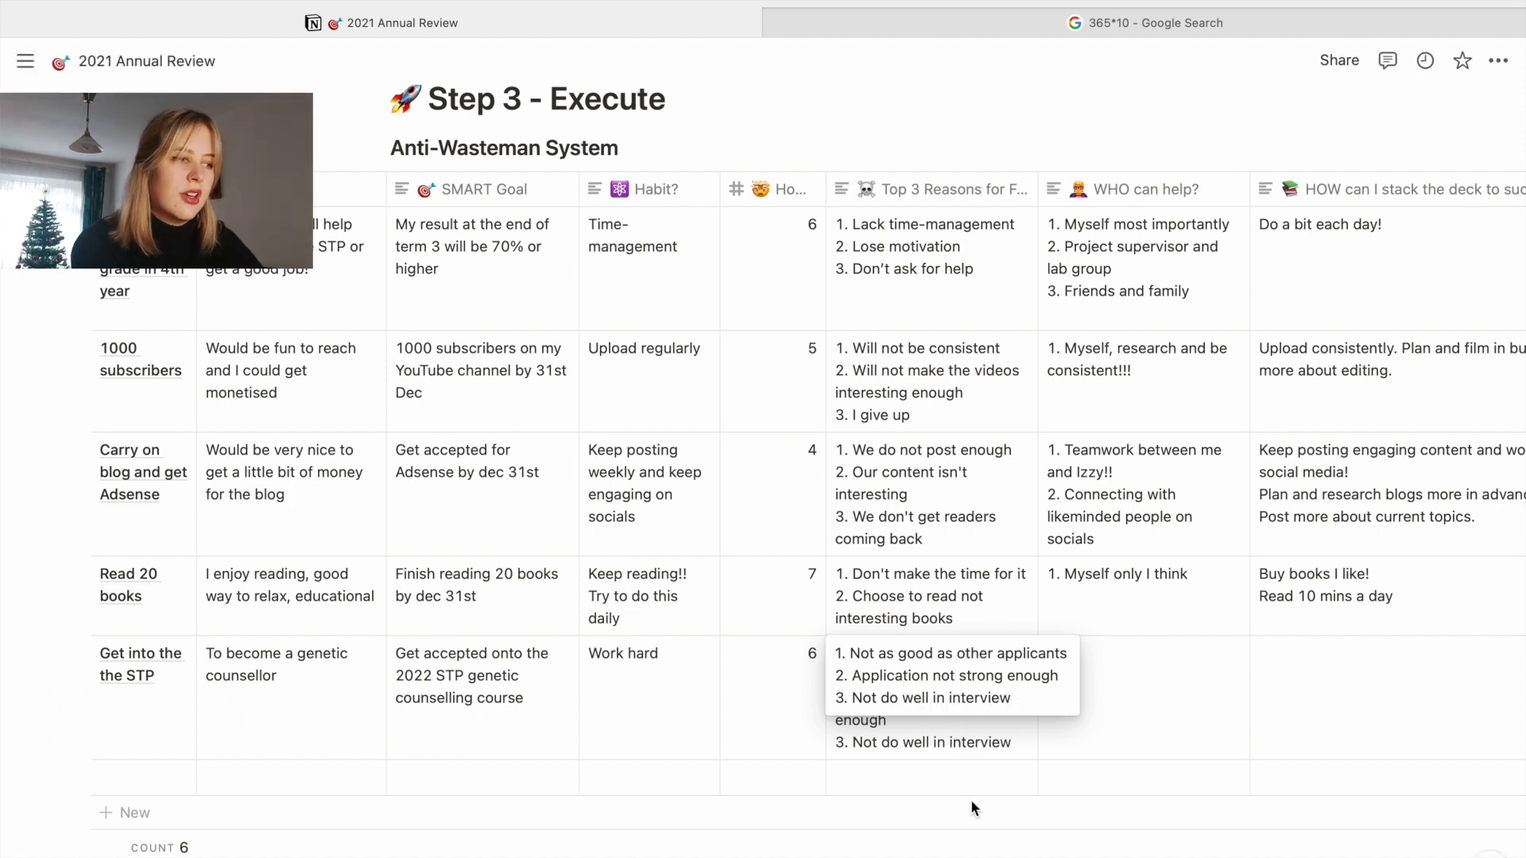
pyautogui.press('Escape')
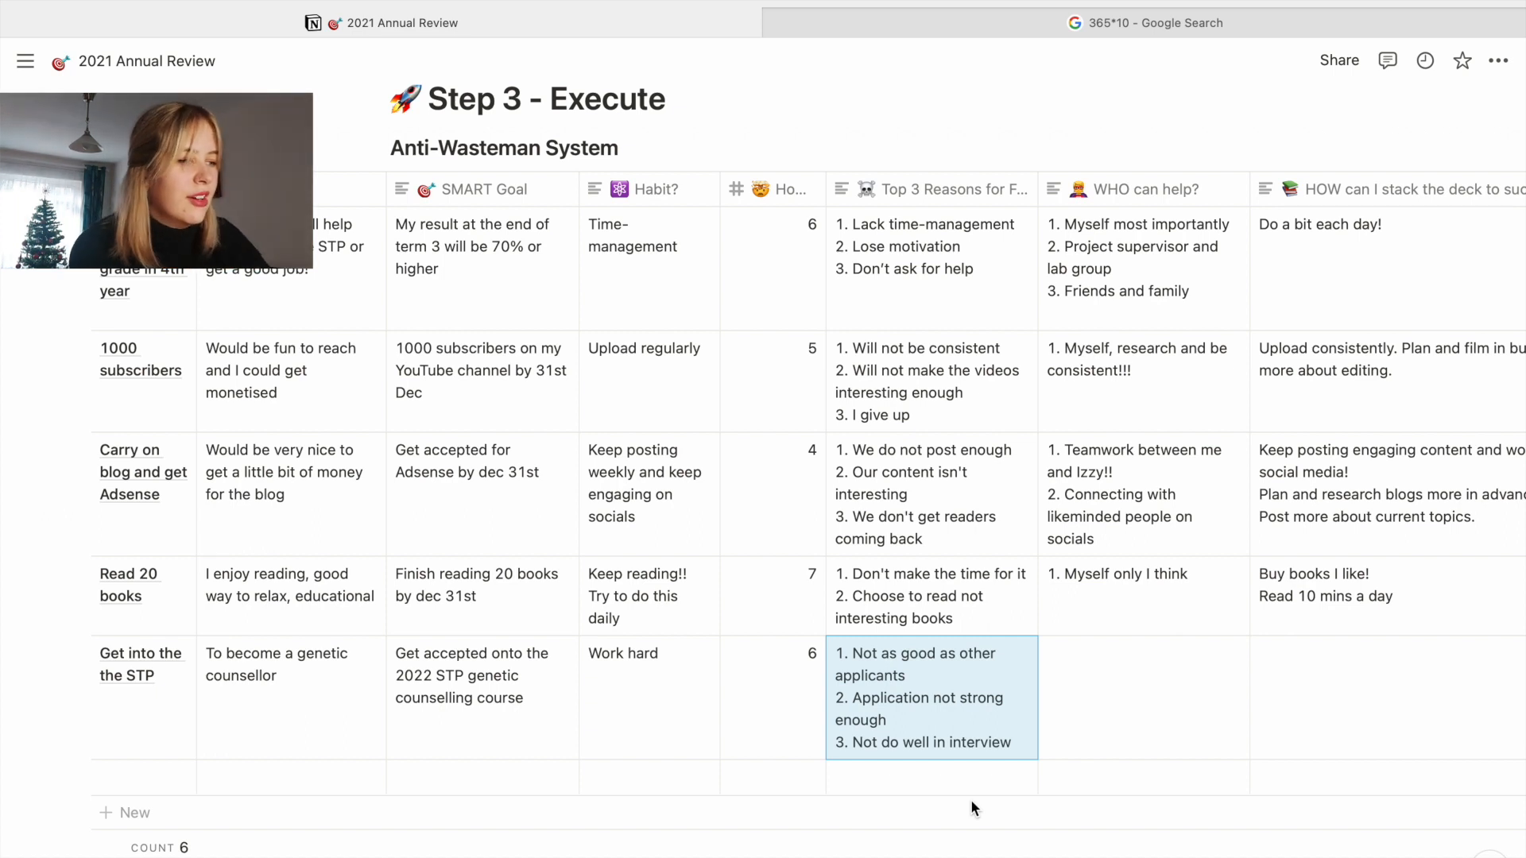
# - List "1. Careers team", "2. Genetic counsellors" and "3. Internet" on separate lines in the STP goal's "WHO can help?" text
pyautogui.hscroll(3, 904, 696)
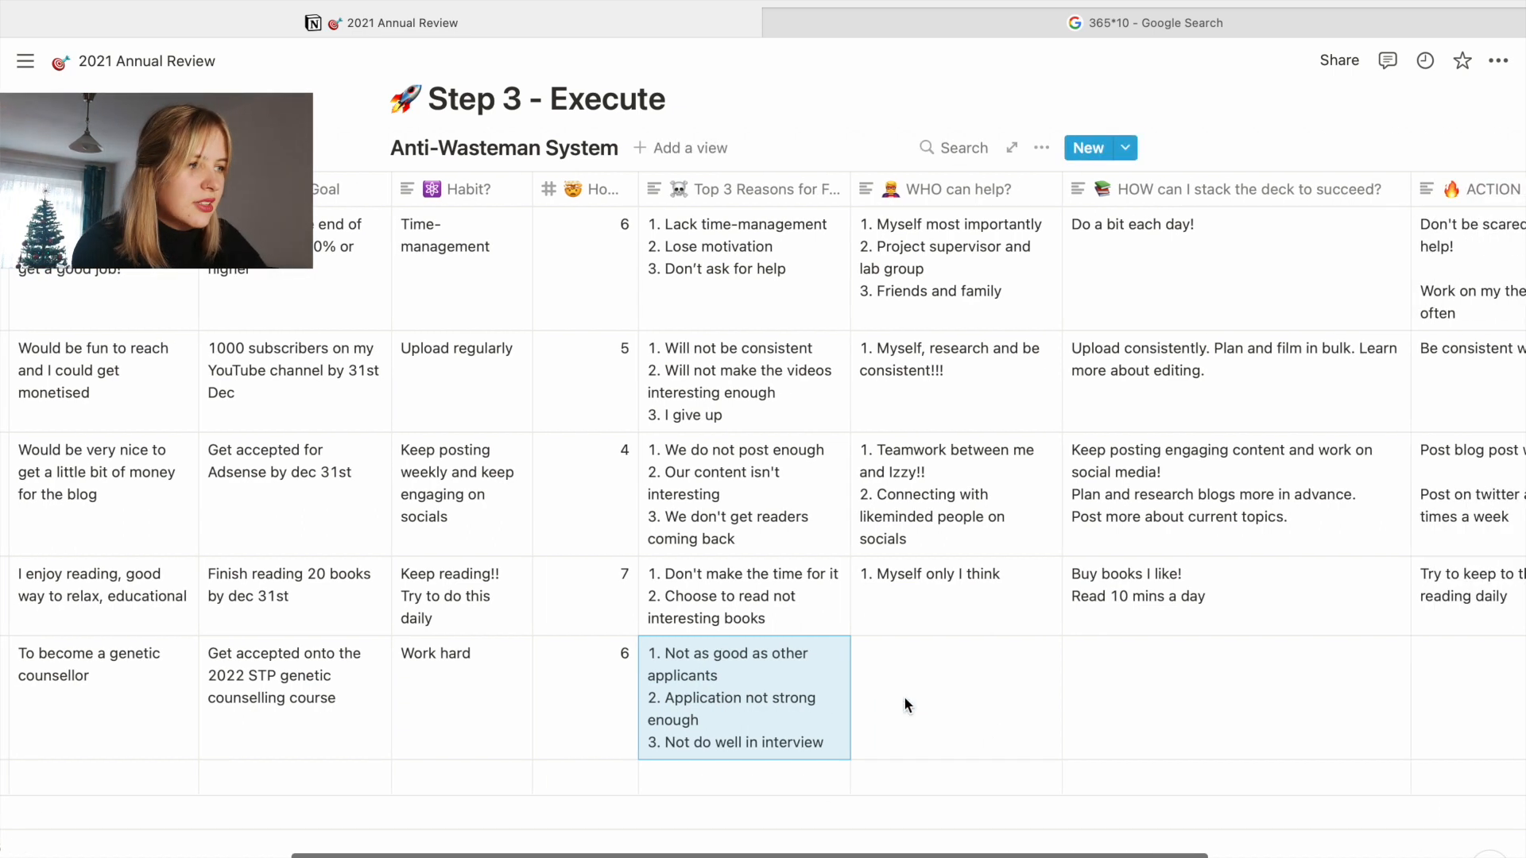
pyautogui.click(947, 681)
pyautogui.write('1. Careers team')
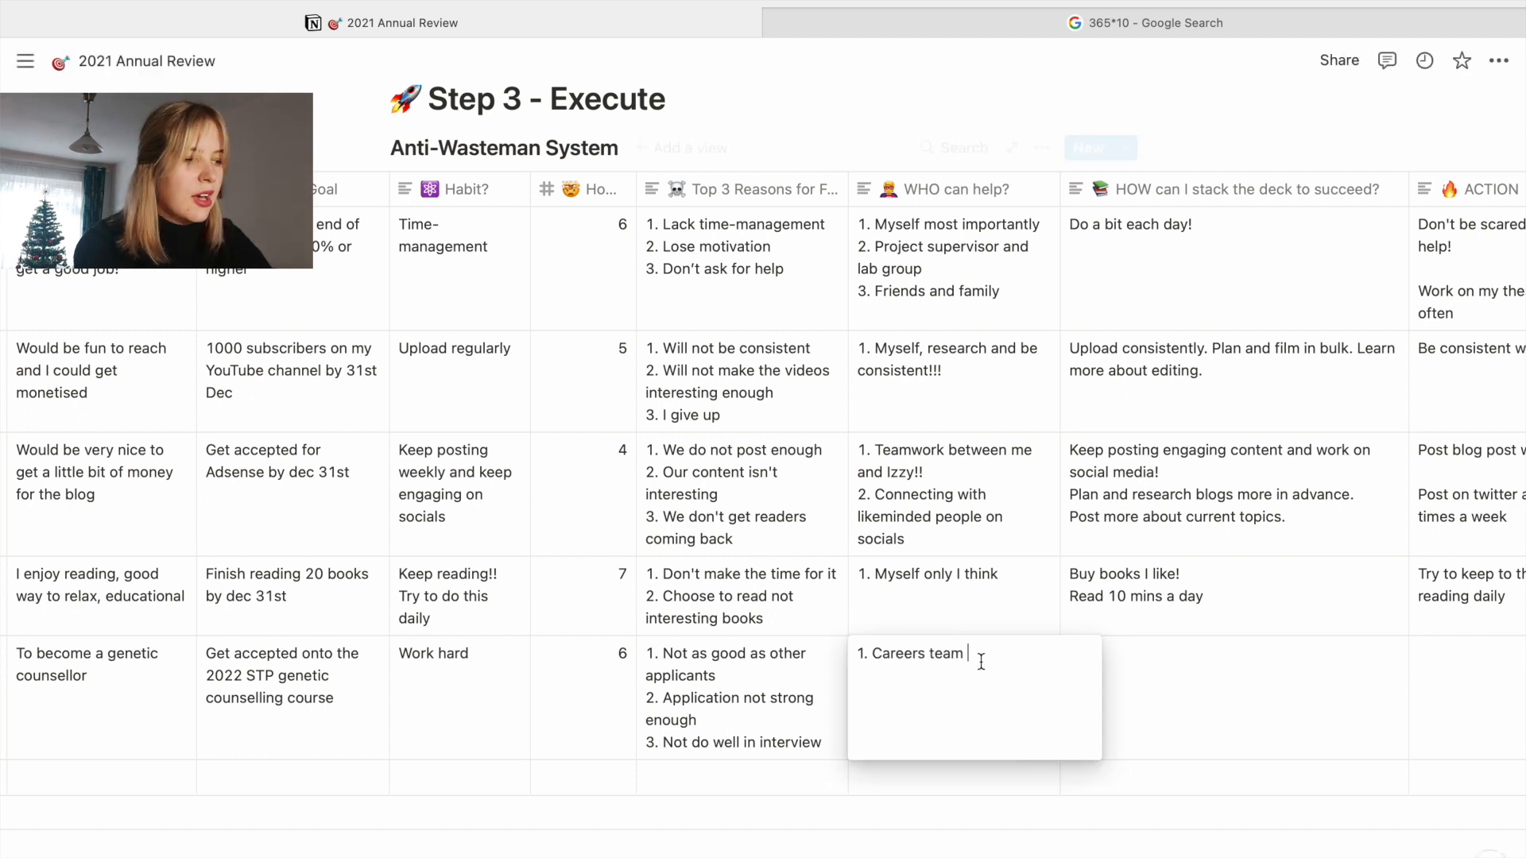
pyautogui.hotkey('shift', 'Return')
pyautogui.write('2. Gene')
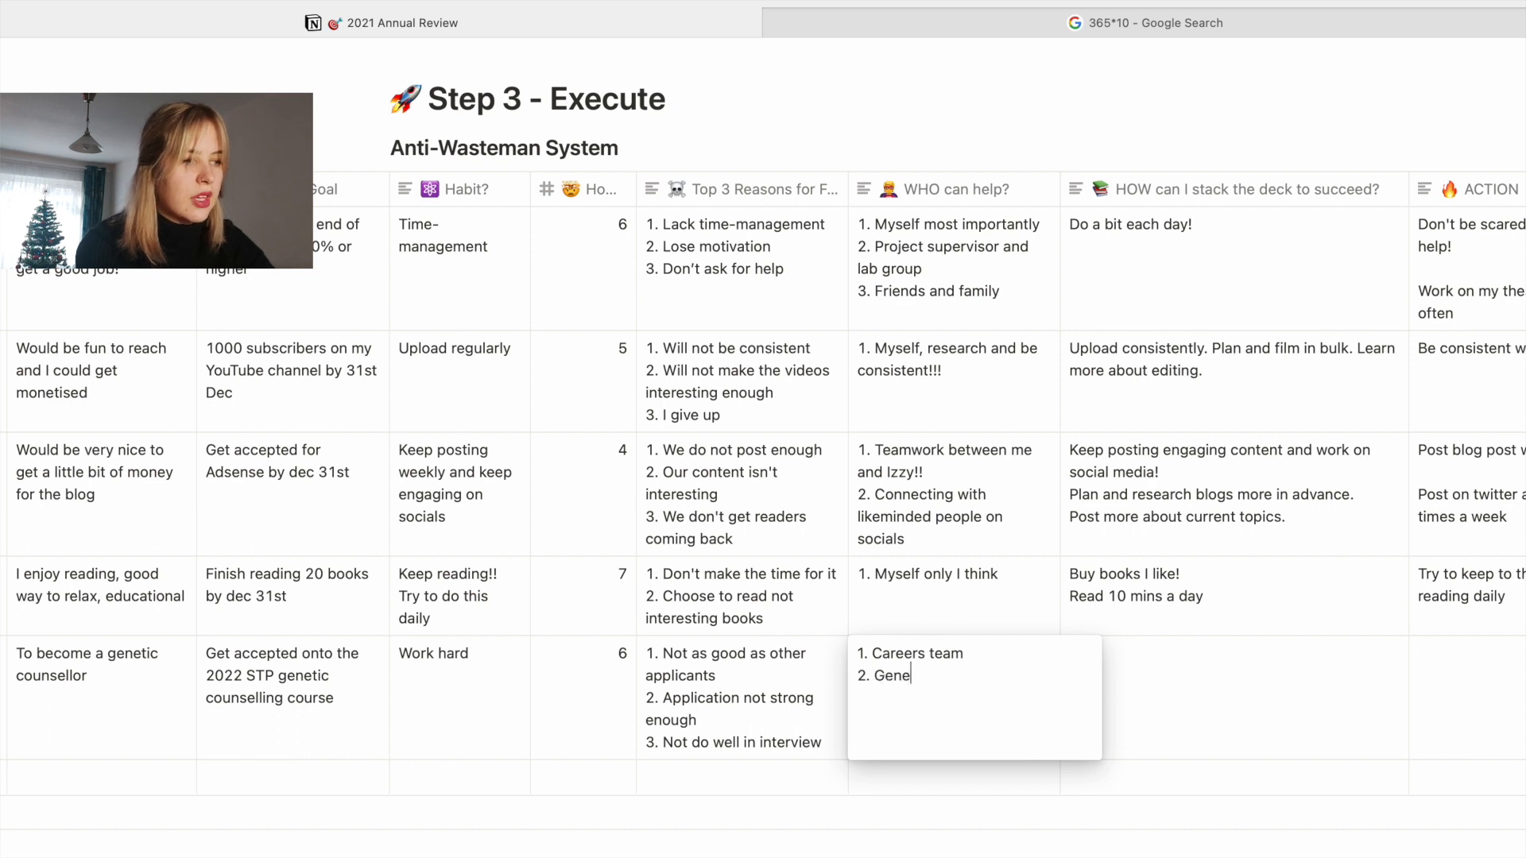
pyautogui.write('tic counc')
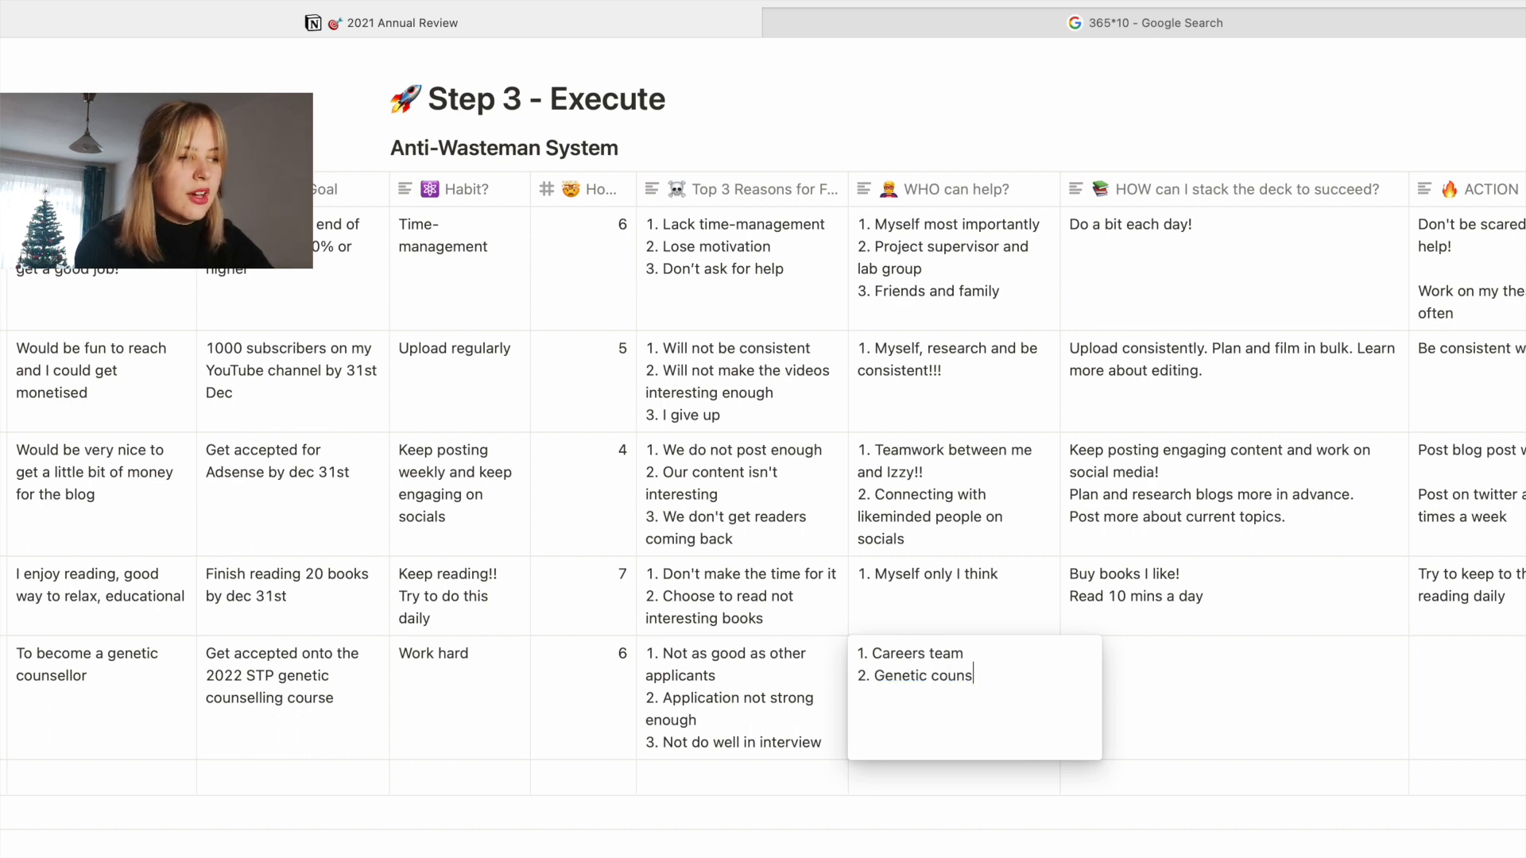
pyautogui.write('ellors')
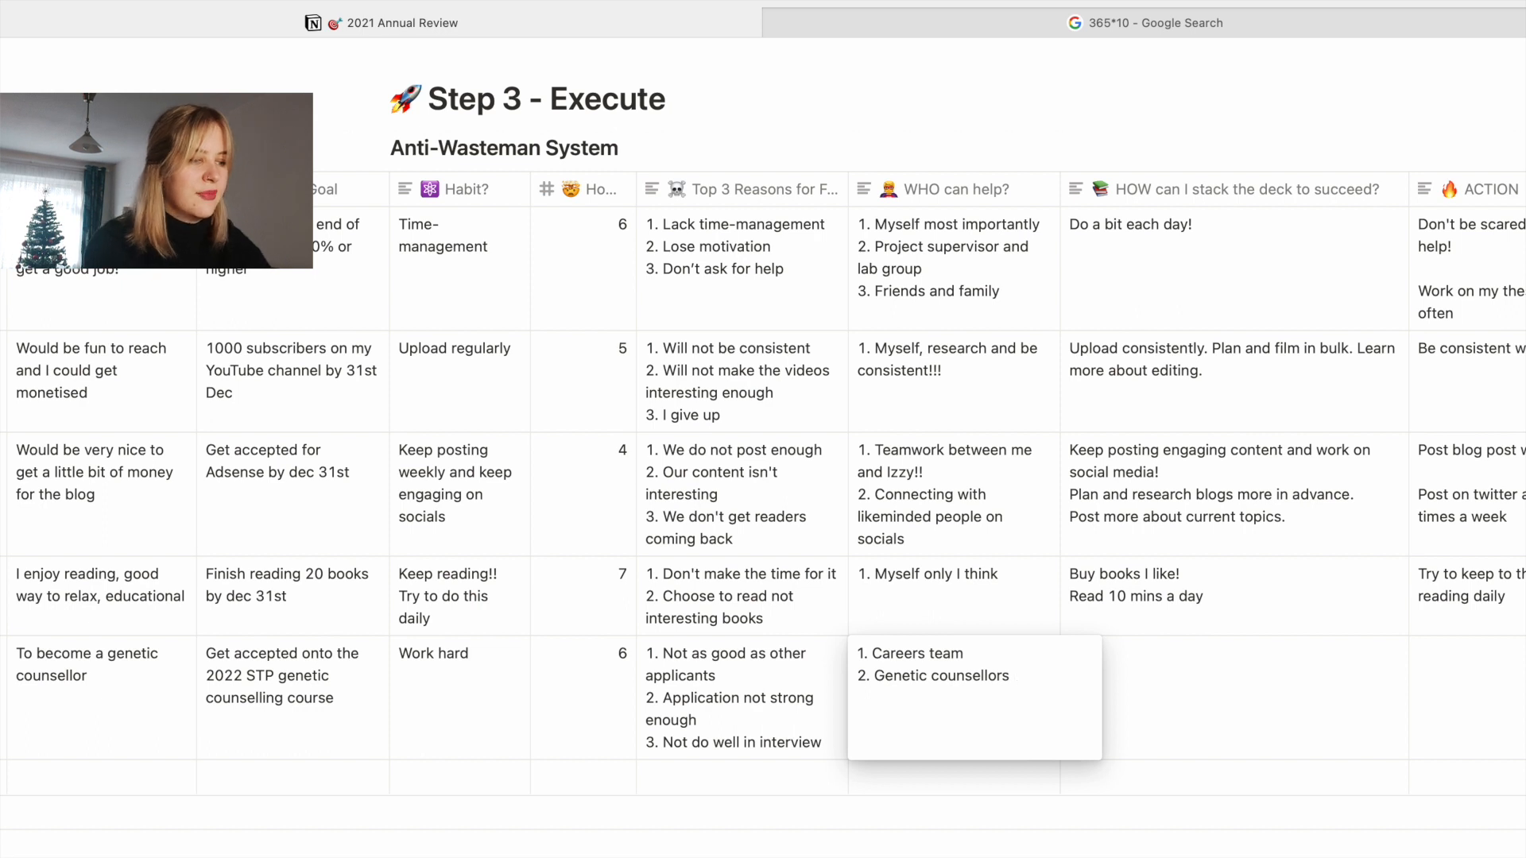
pyautogui.write('3. Internet')
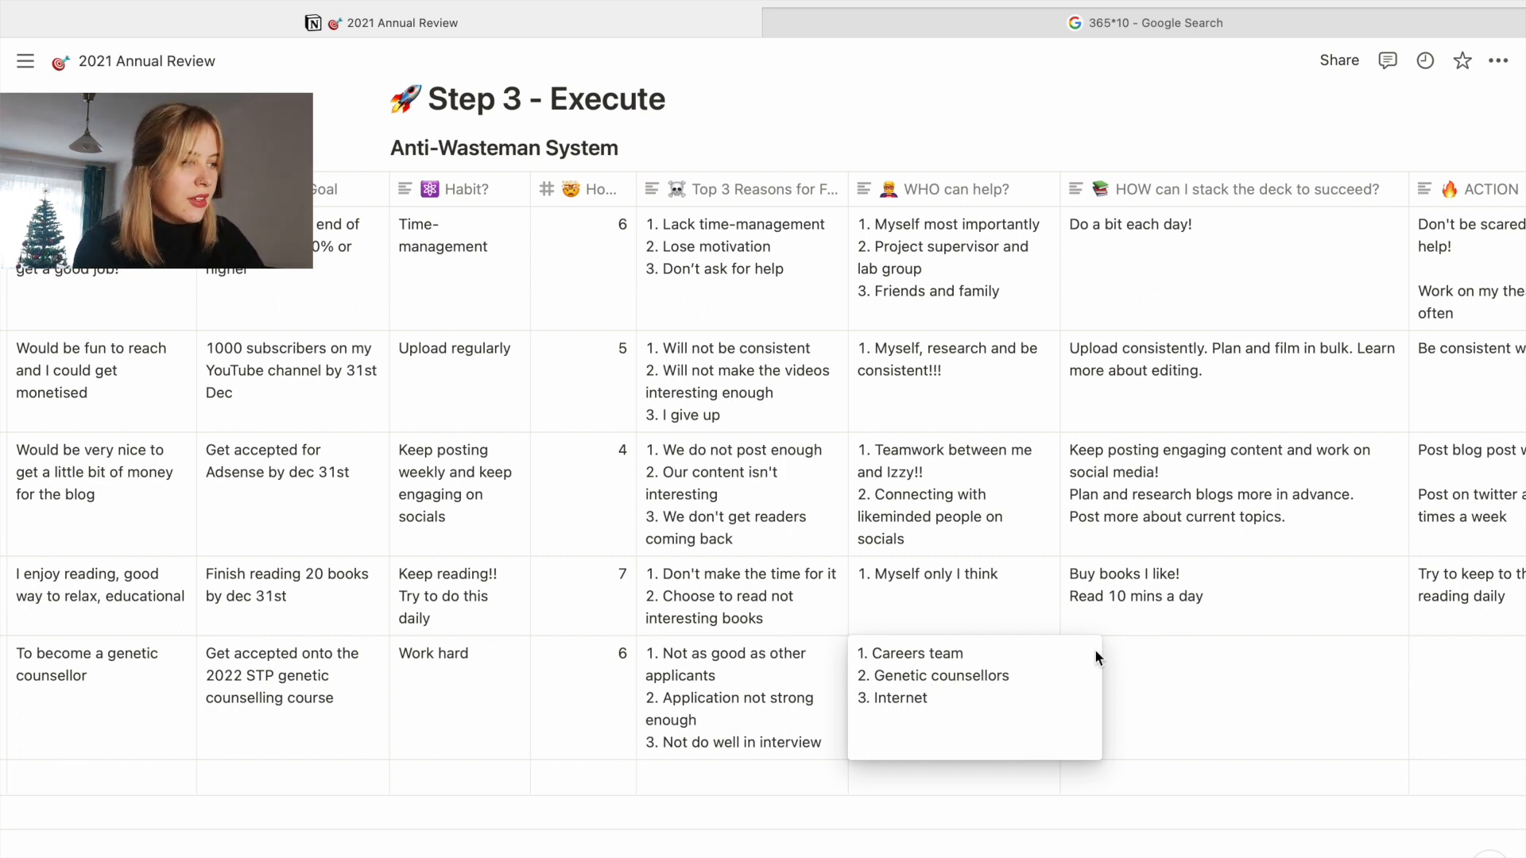
pyautogui.press('Escape')
# - Enter "Keep working hard and work on my application" as the STP goal's way to stack the deck to succeed
pyautogui.hscroll(5, 1147, 661)
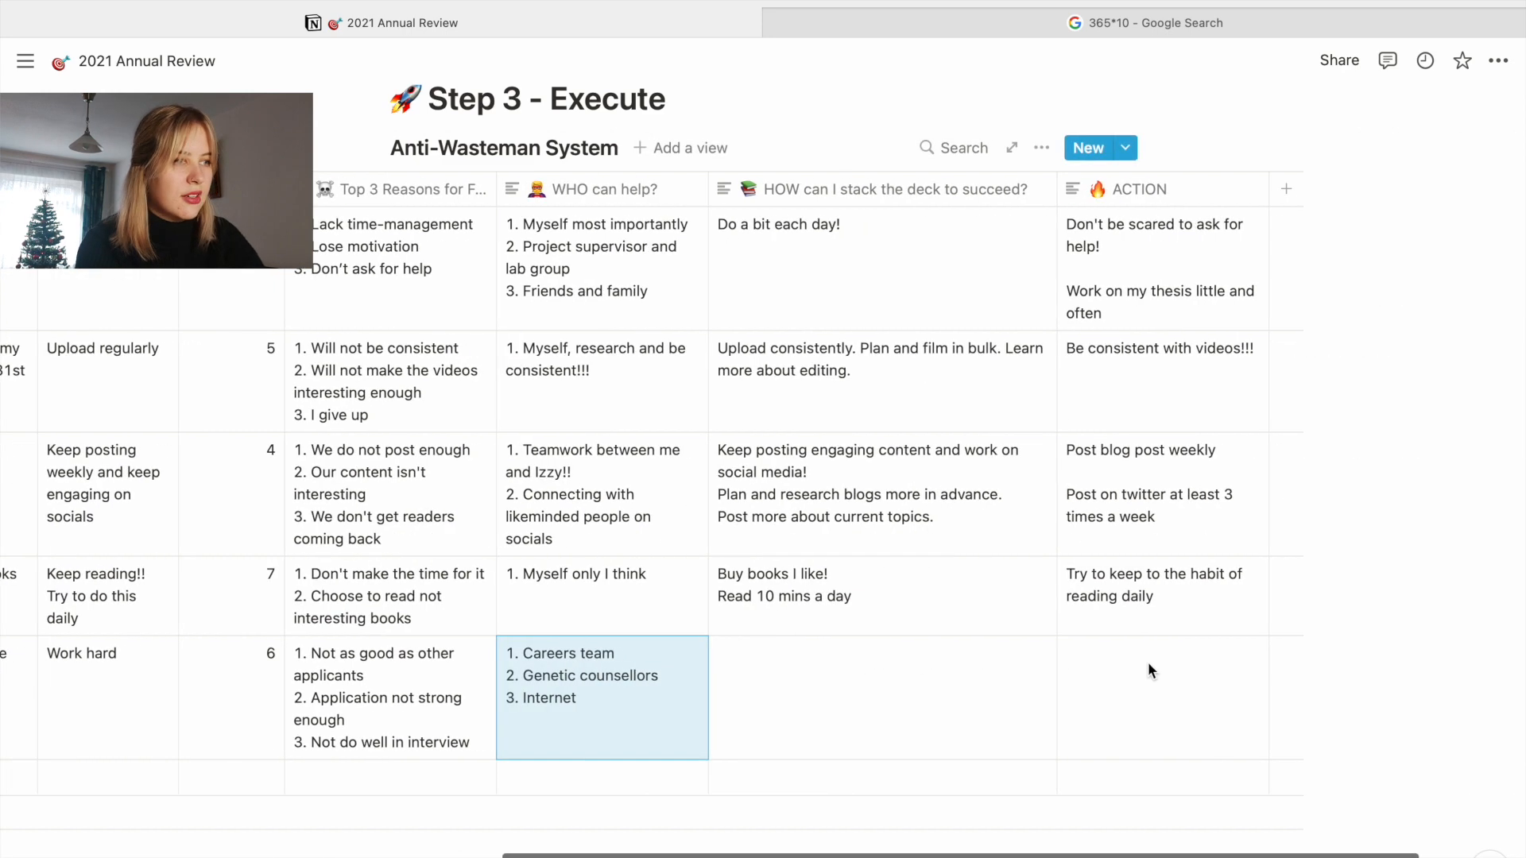
pyautogui.click(748, 672)
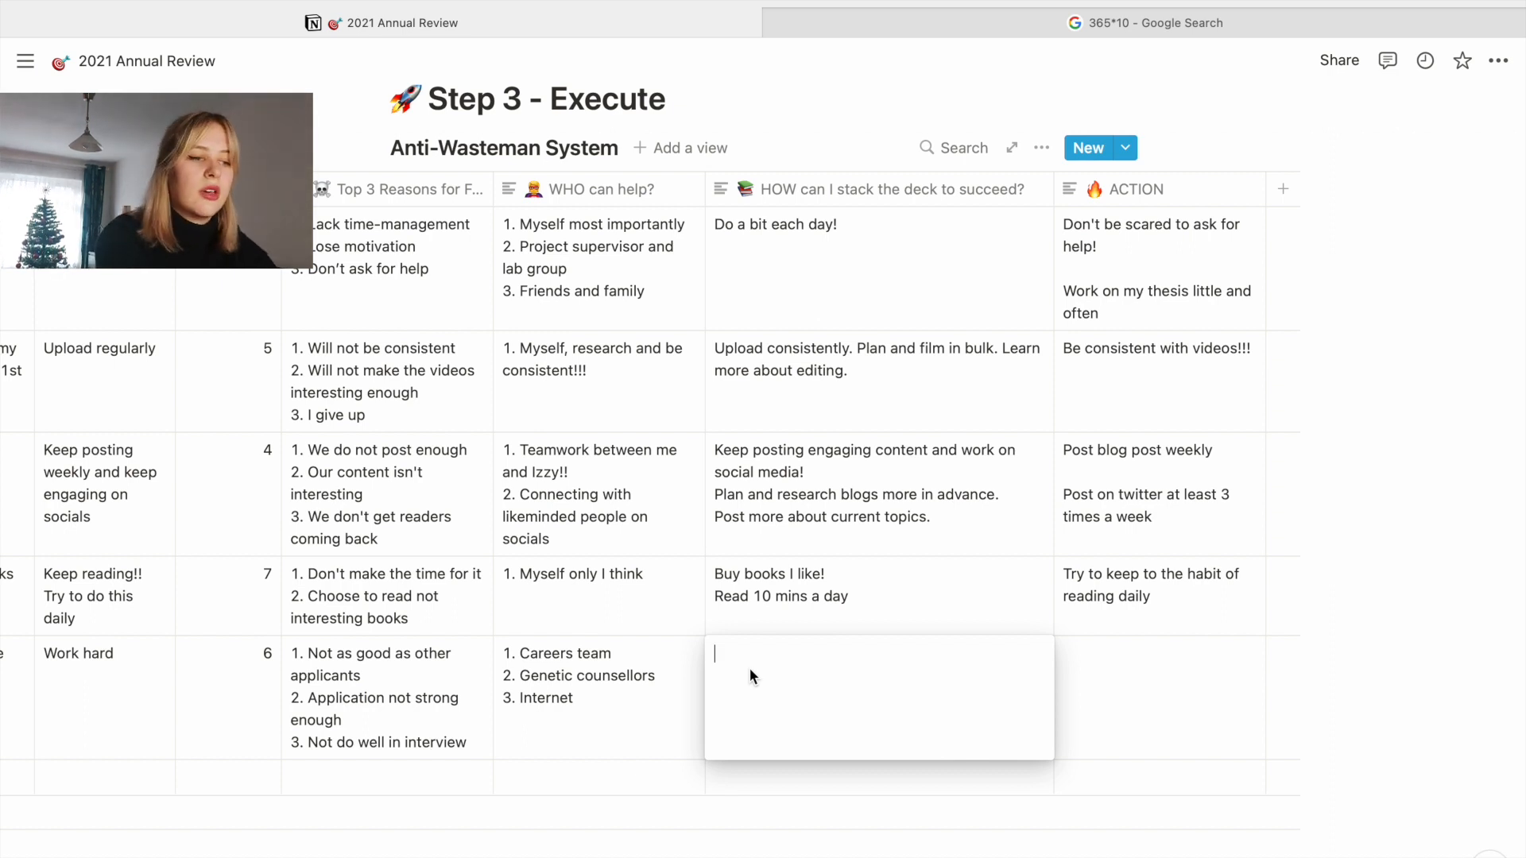
pyautogui.write('Keep')
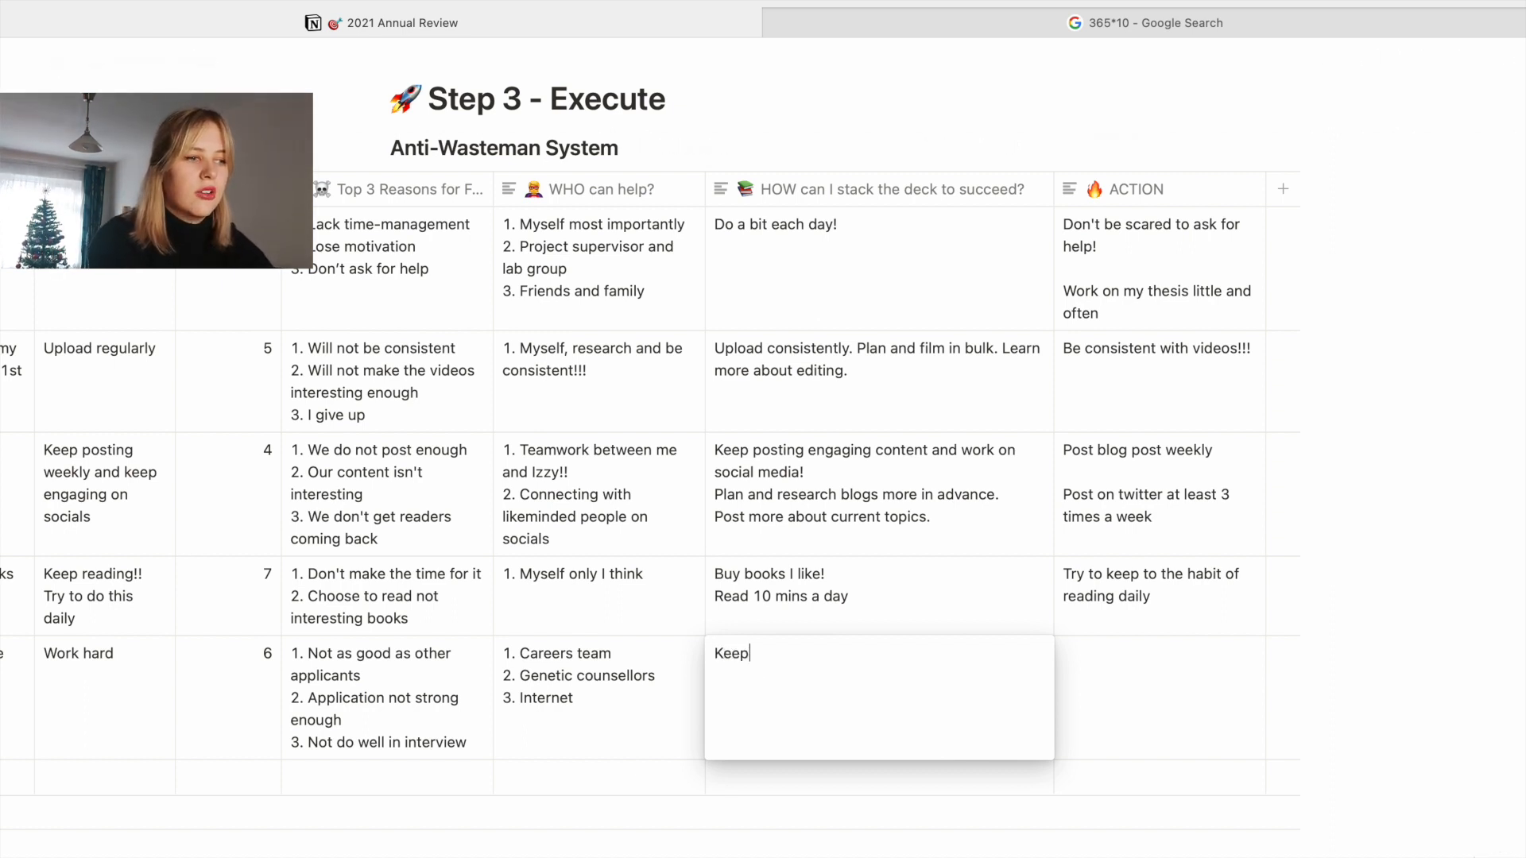
pyautogui.write(' wroking har')
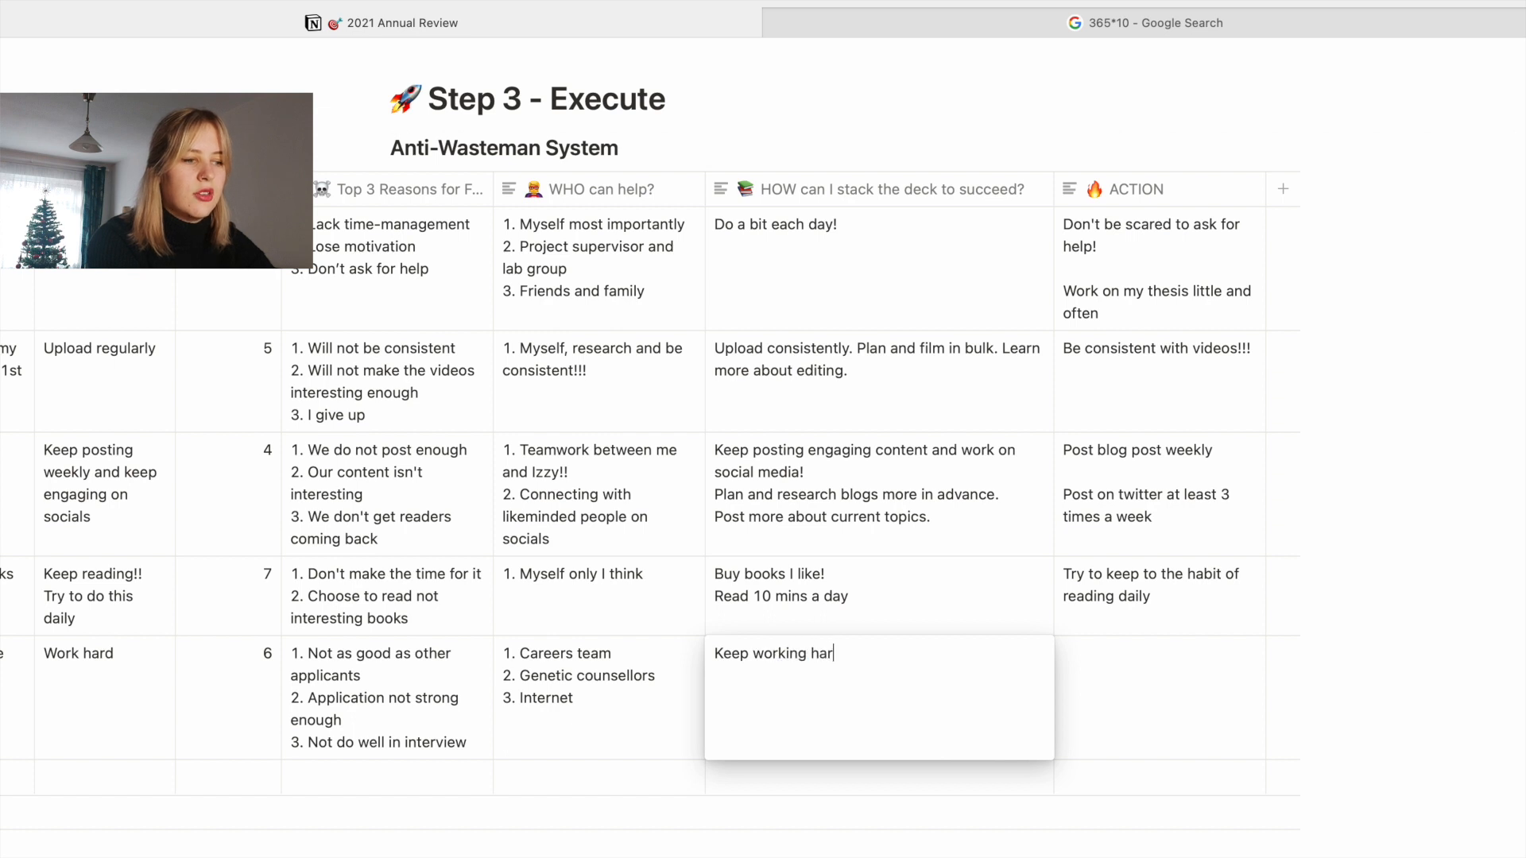
pyautogui.write('d and work on my ')
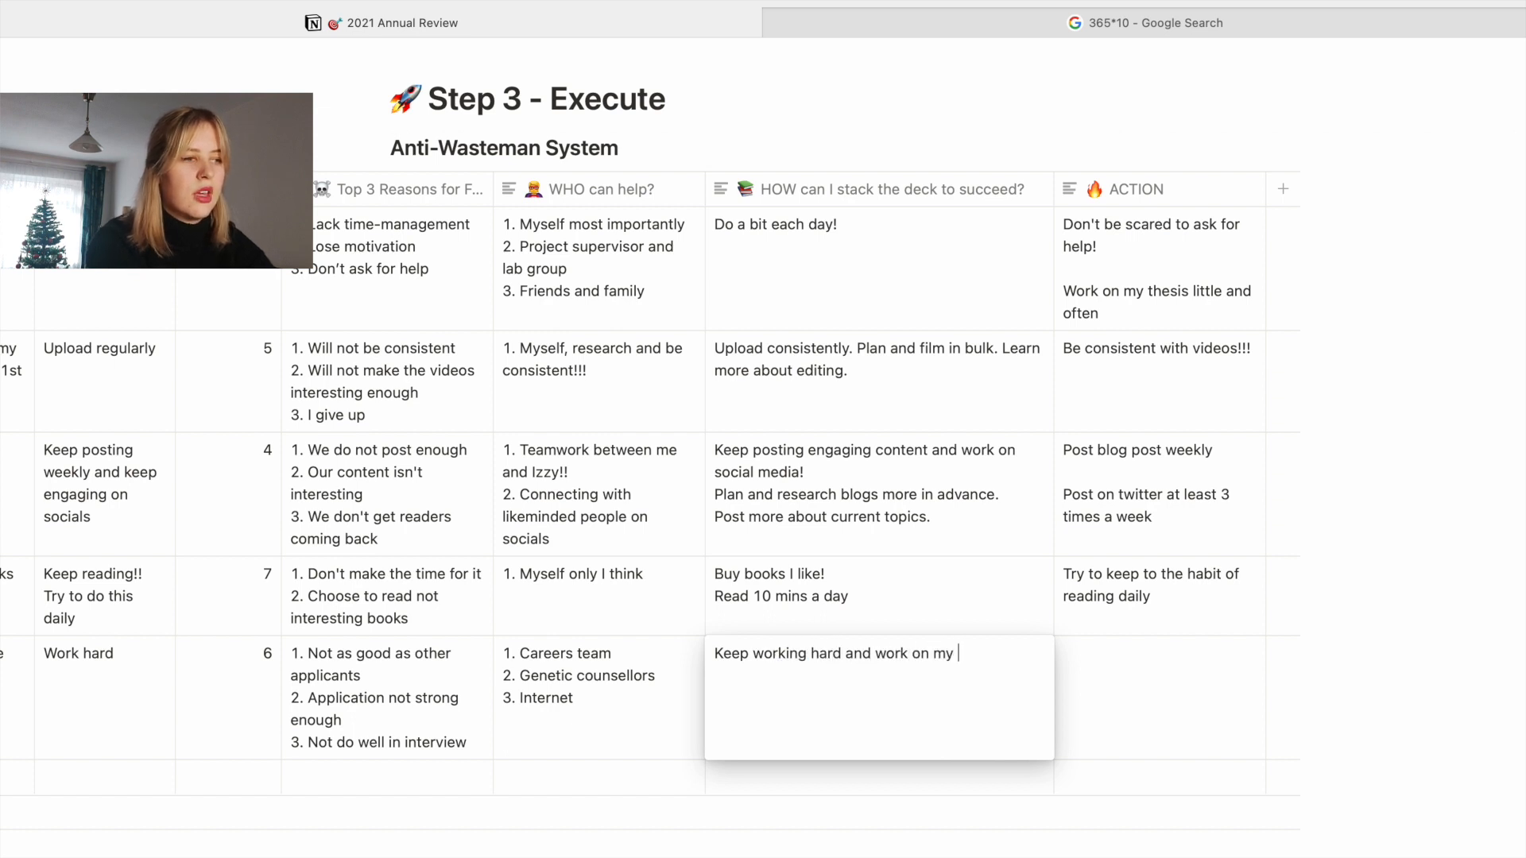
pyautogui.write('application')
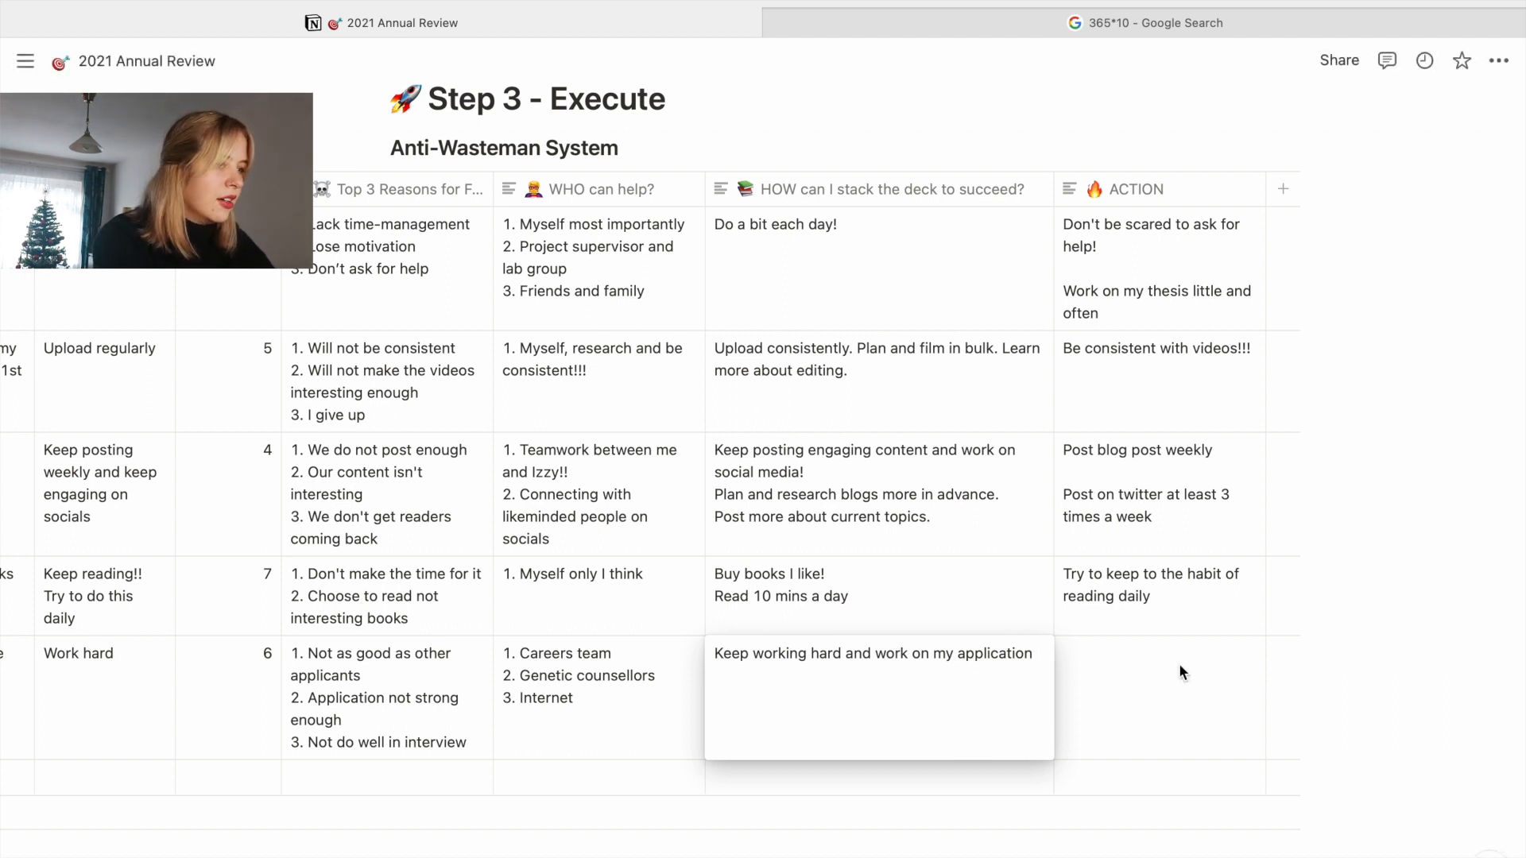
pyautogui.press('Escape')
# - Set the STP goal's ACTION text to "Apply for the STP"
pyautogui.click(1134, 677)
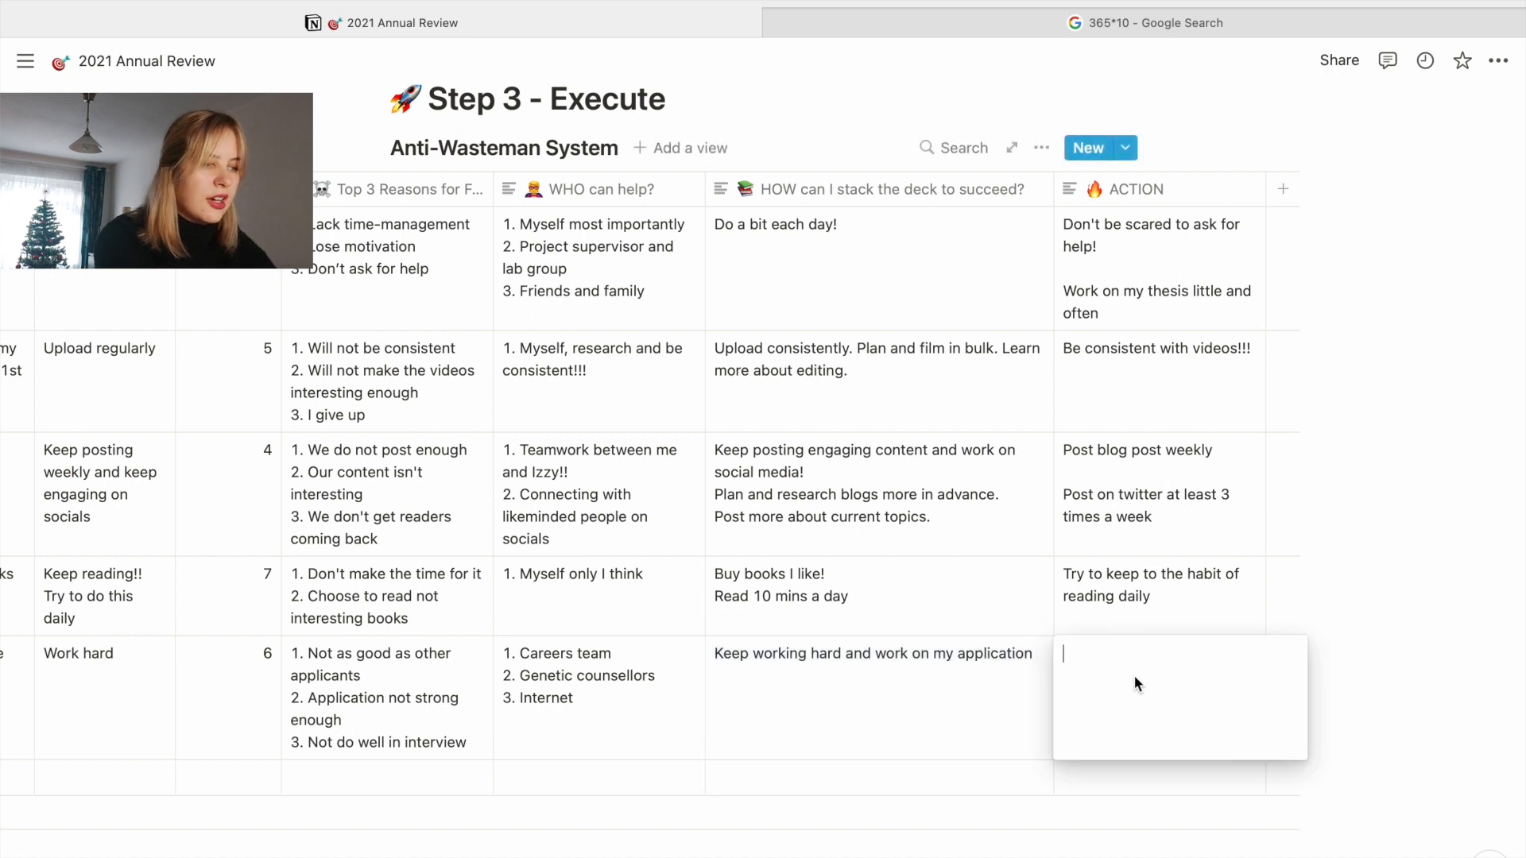
pyautogui.write('Ap')
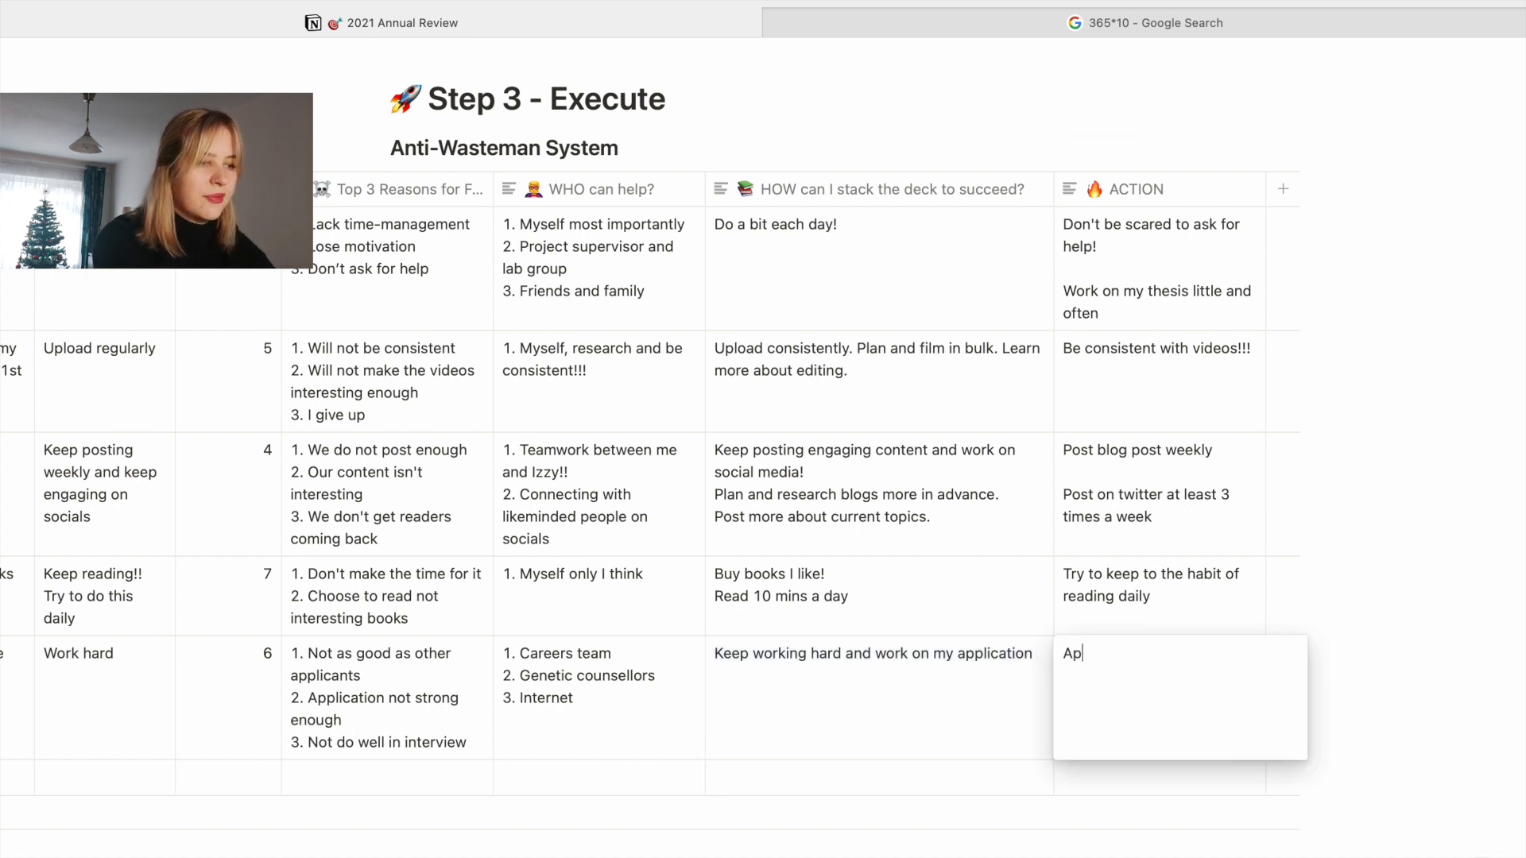
pyautogui.write('ply for the sTf')
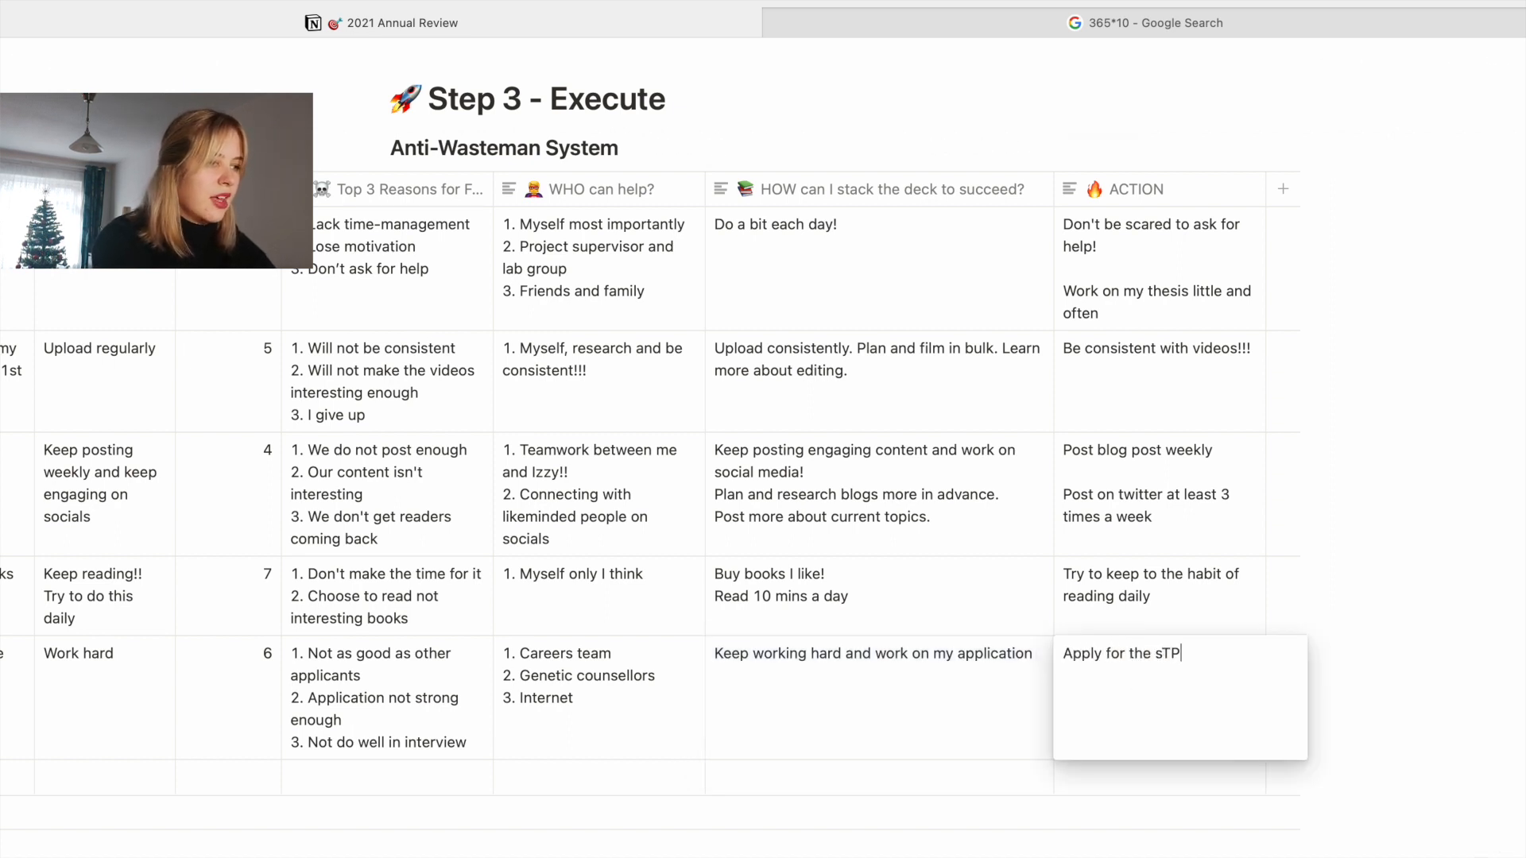
pyautogui.press('BackSpace')
pyautogui.press('BackSpace')
pyautogui.press('BackSpace')
pyautogui.press('BackSpace')
pyautogui.write('STP')
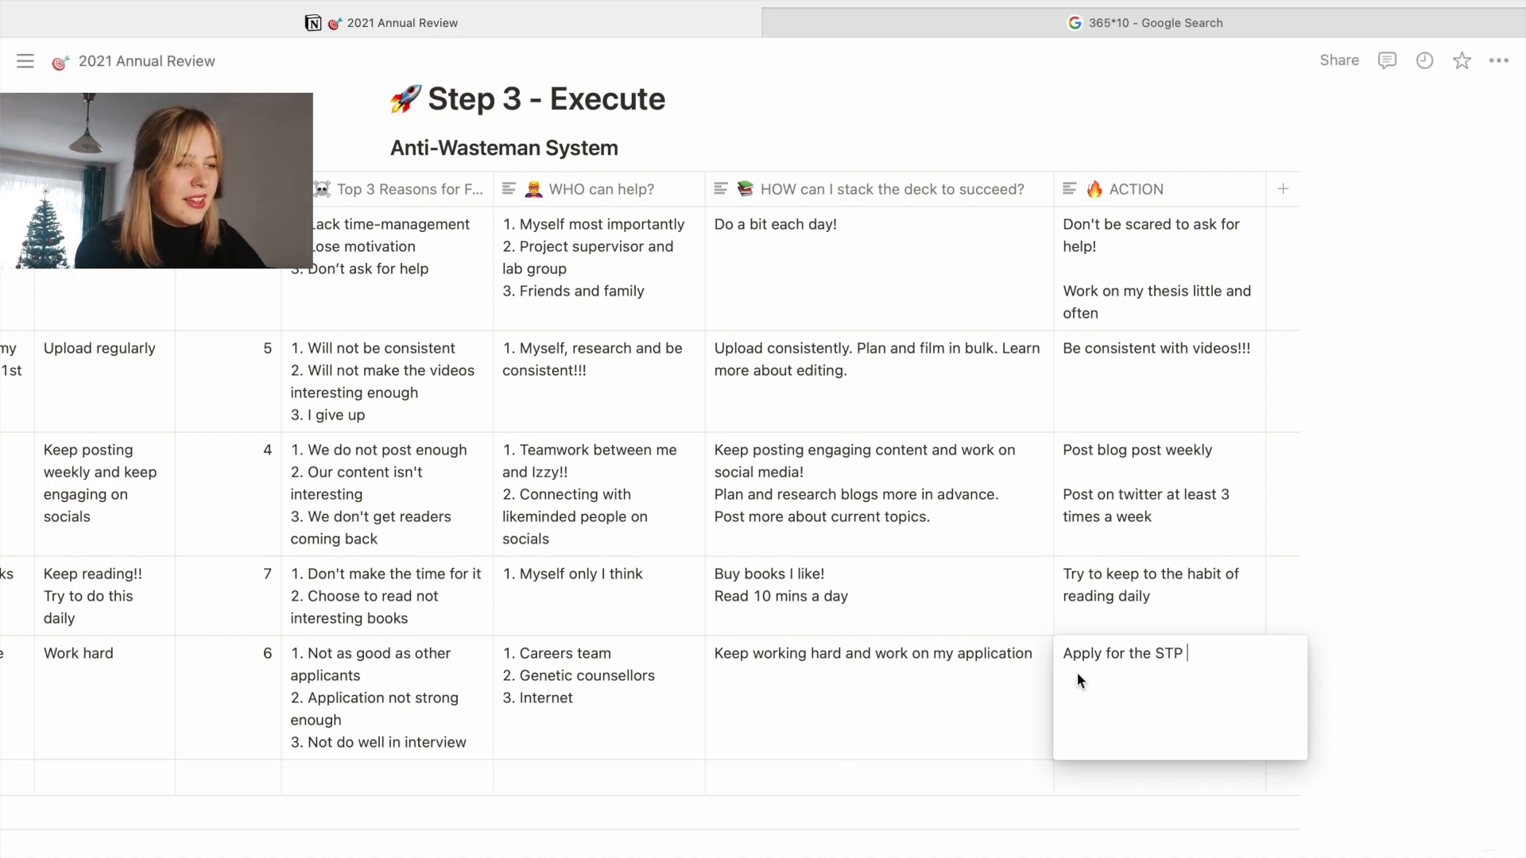
pyautogui.click(814, 784)
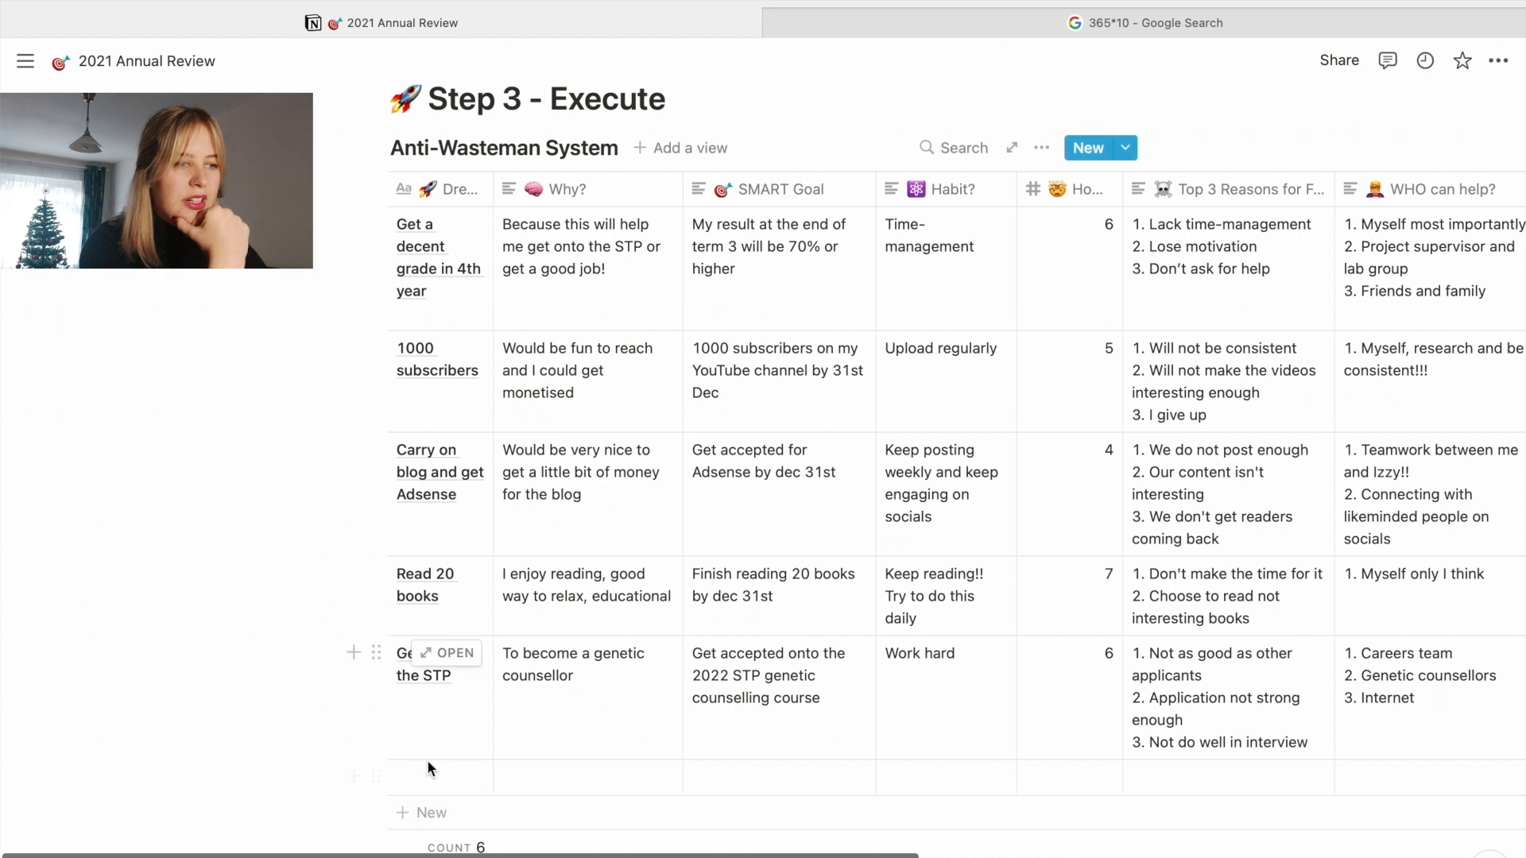
# - Name the empty last row's goal "Save some money" and set its "Why?" text to "To be more financially secure"
pyautogui.click(403, 775)
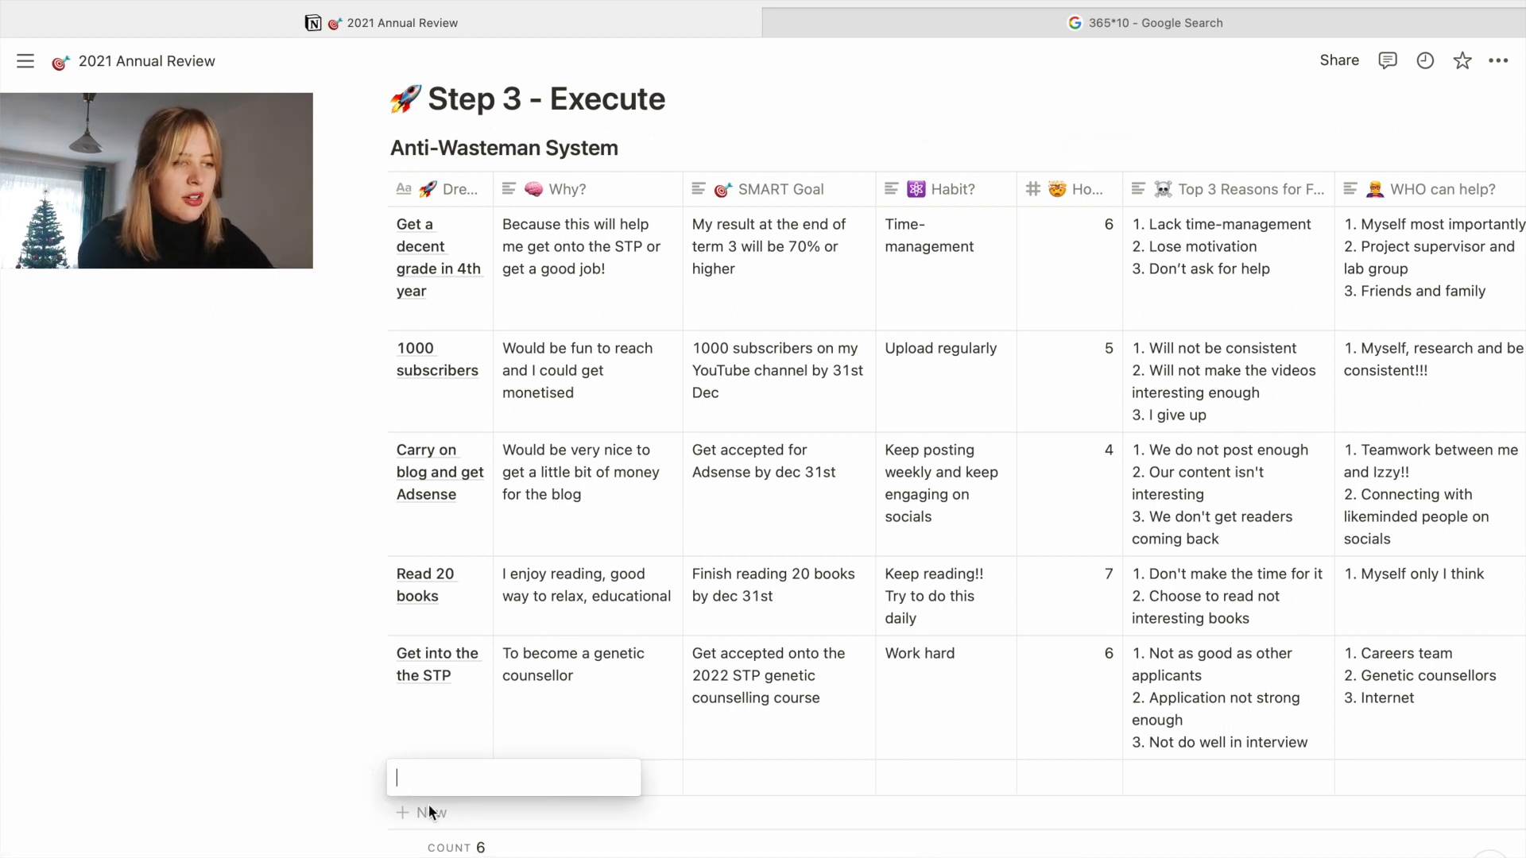
pyautogui.write('Save some money')
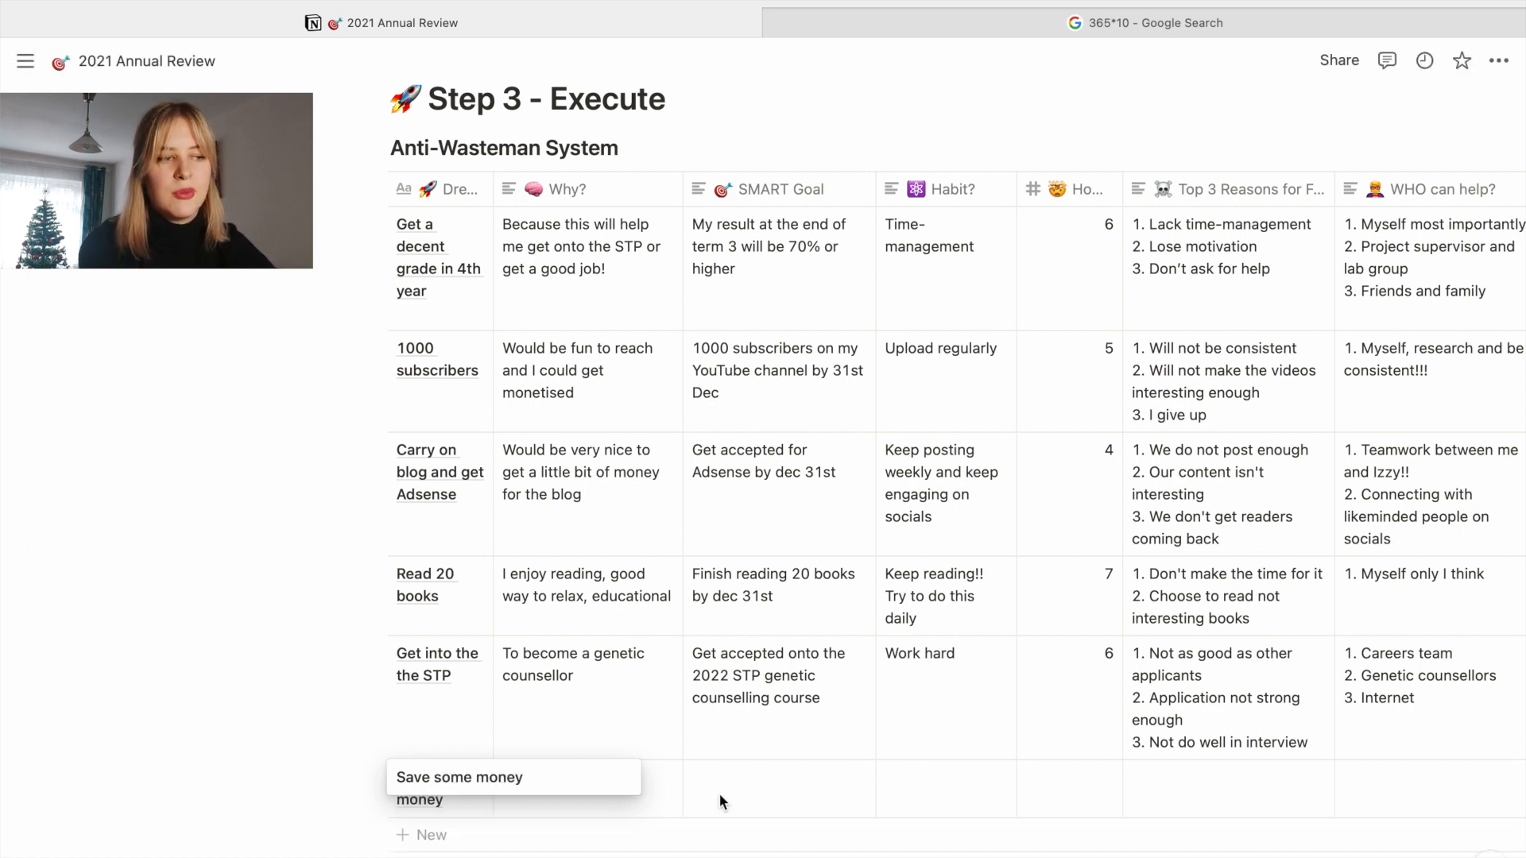
pyautogui.press('Escape')
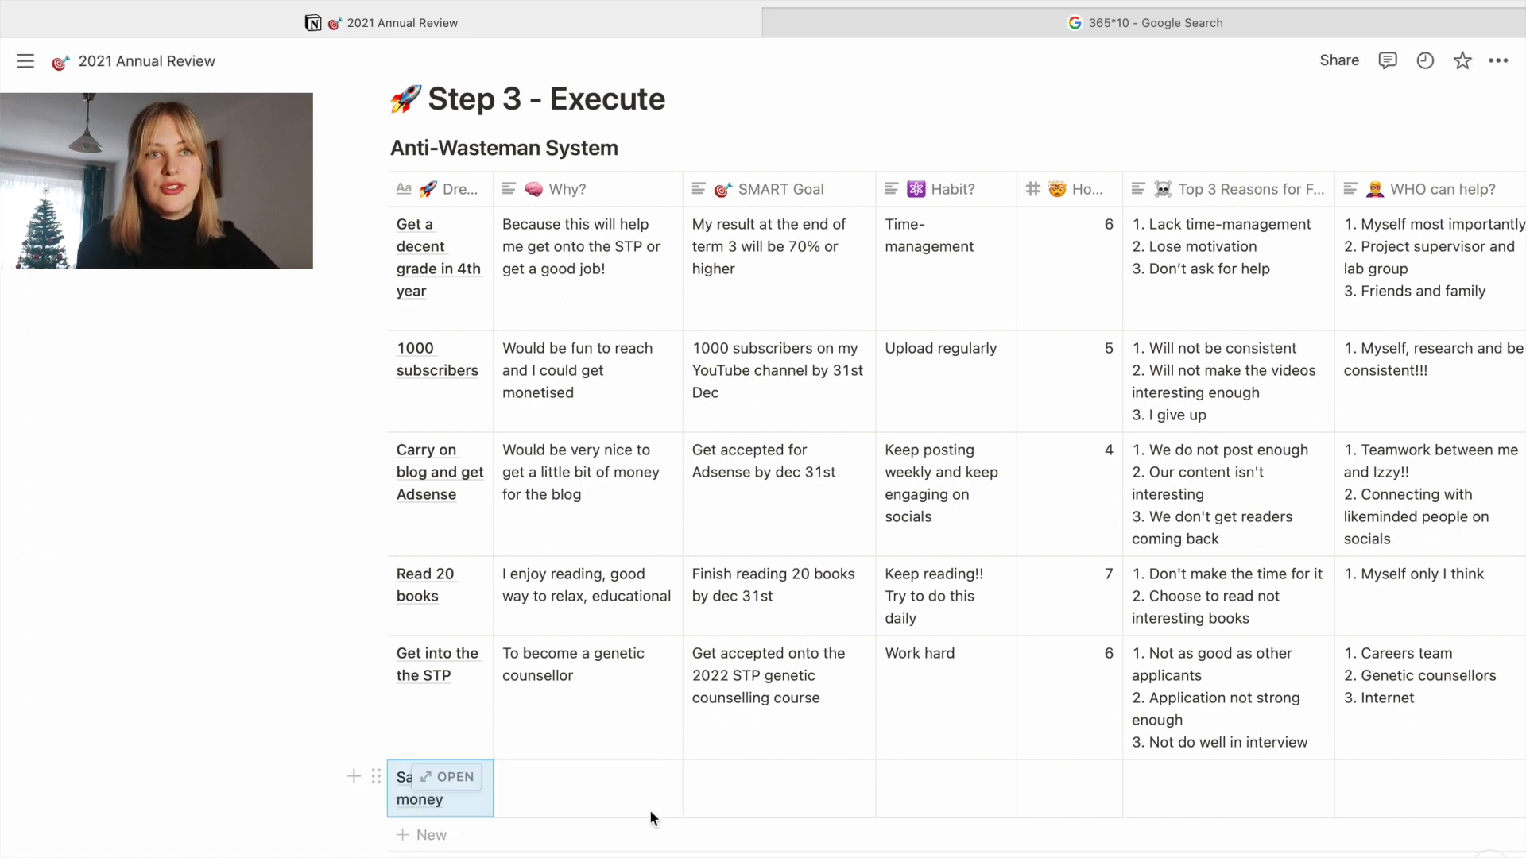
pyautogui.click(598, 788)
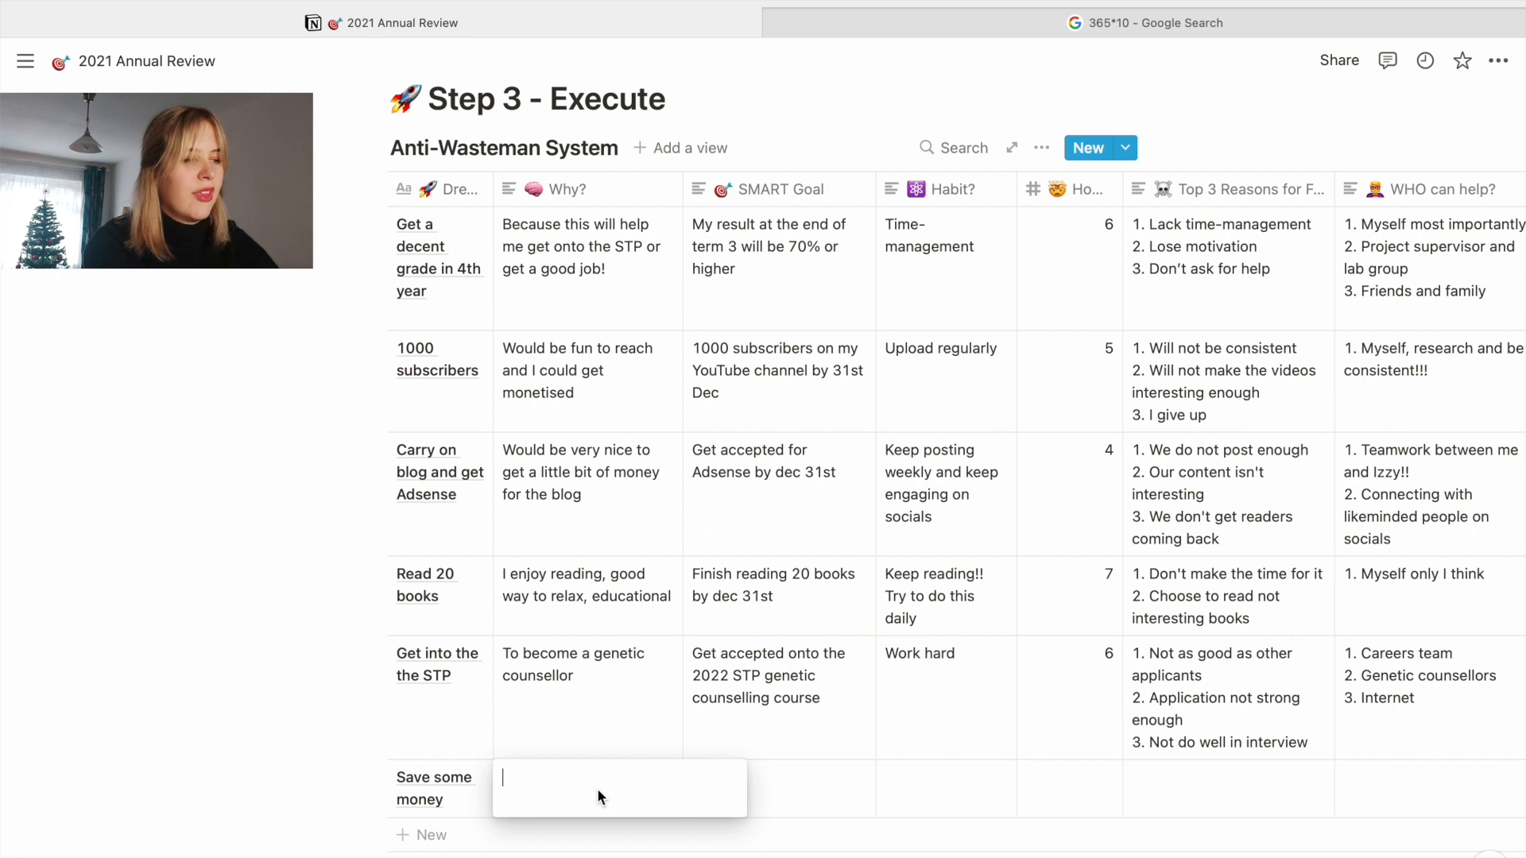
pyautogui.write('To be more')
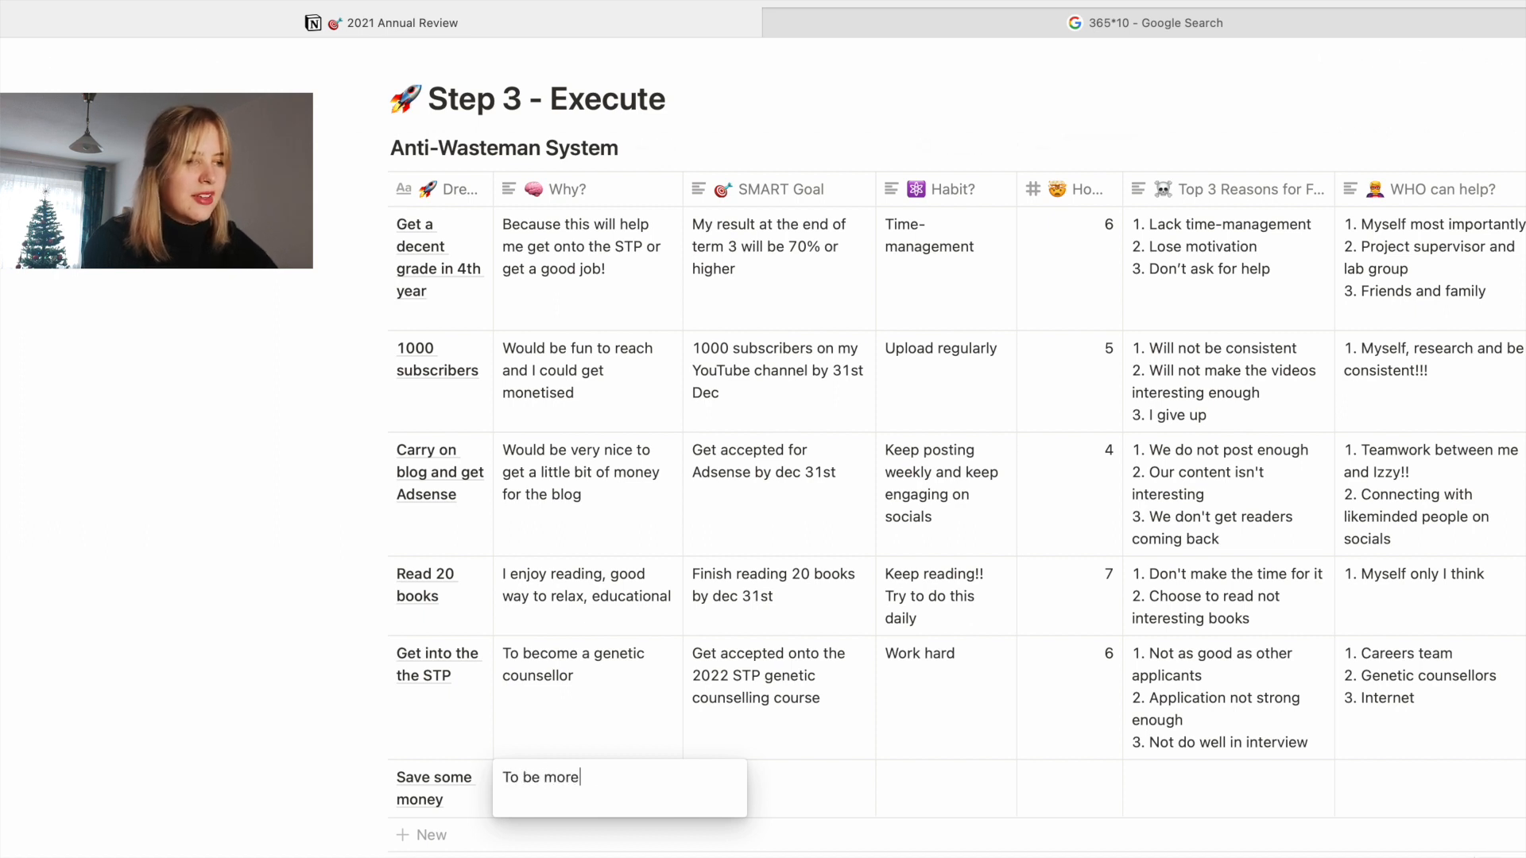
pyautogui.write(' financ')
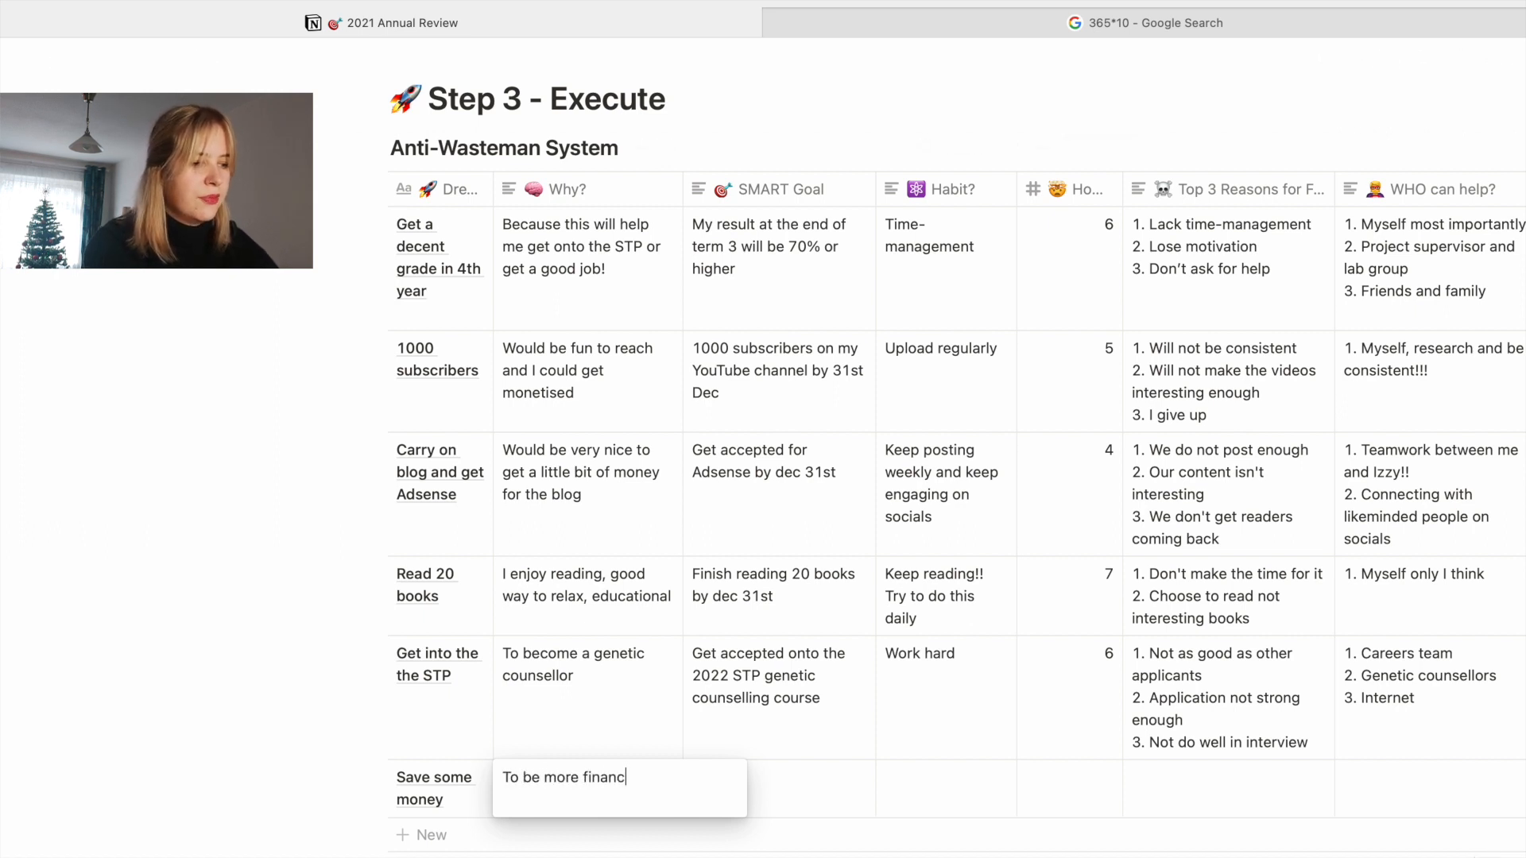
pyautogui.write('ially secure')
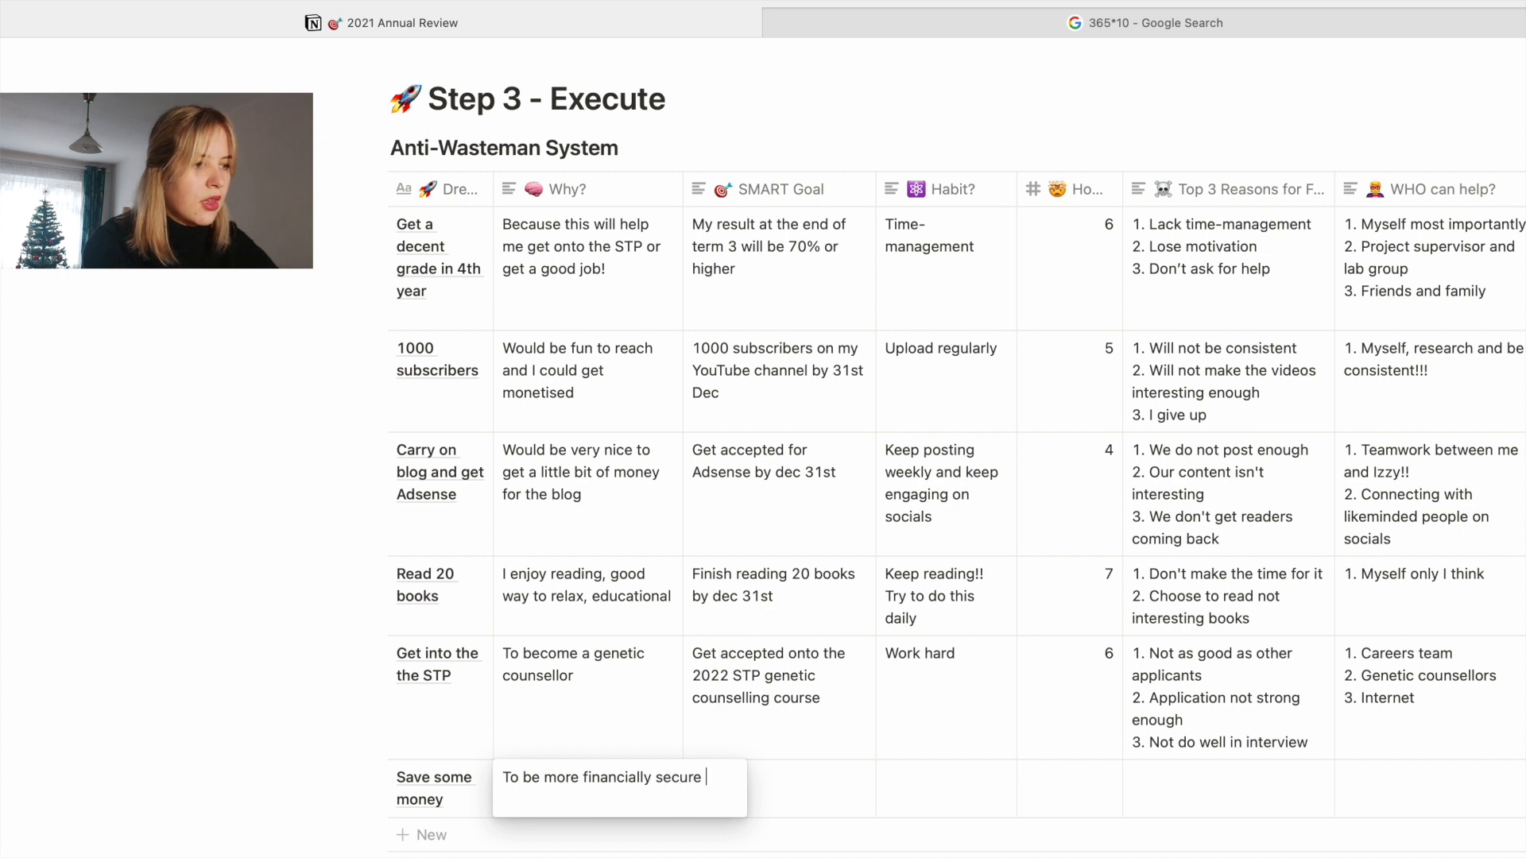
# - Set the SMART Goal of the "Save some money" row to "£250 in savings"
pyautogui.press('Tab')
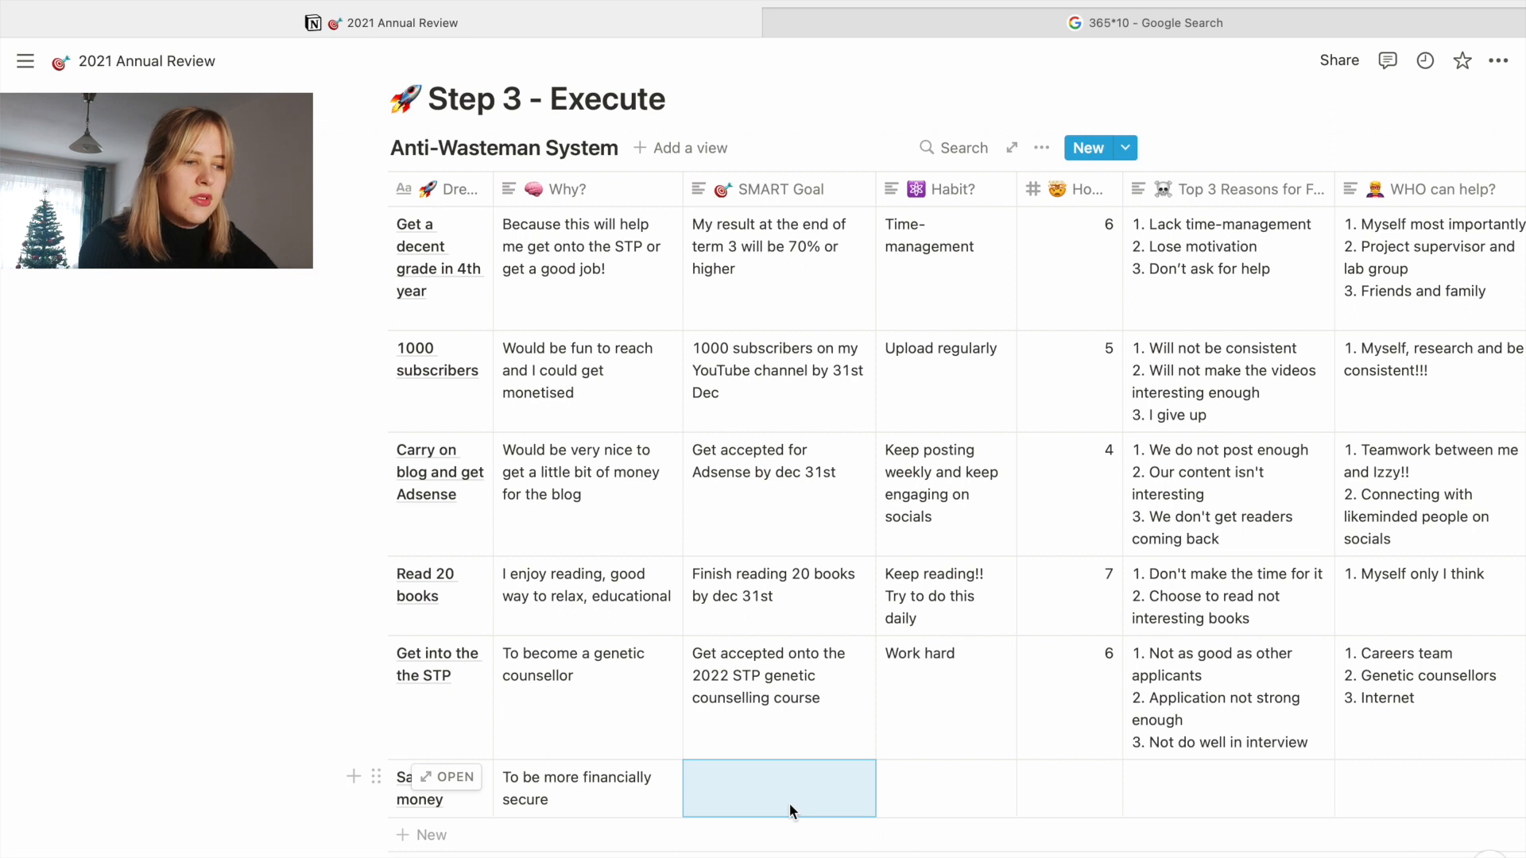
pyautogui.write('£25')
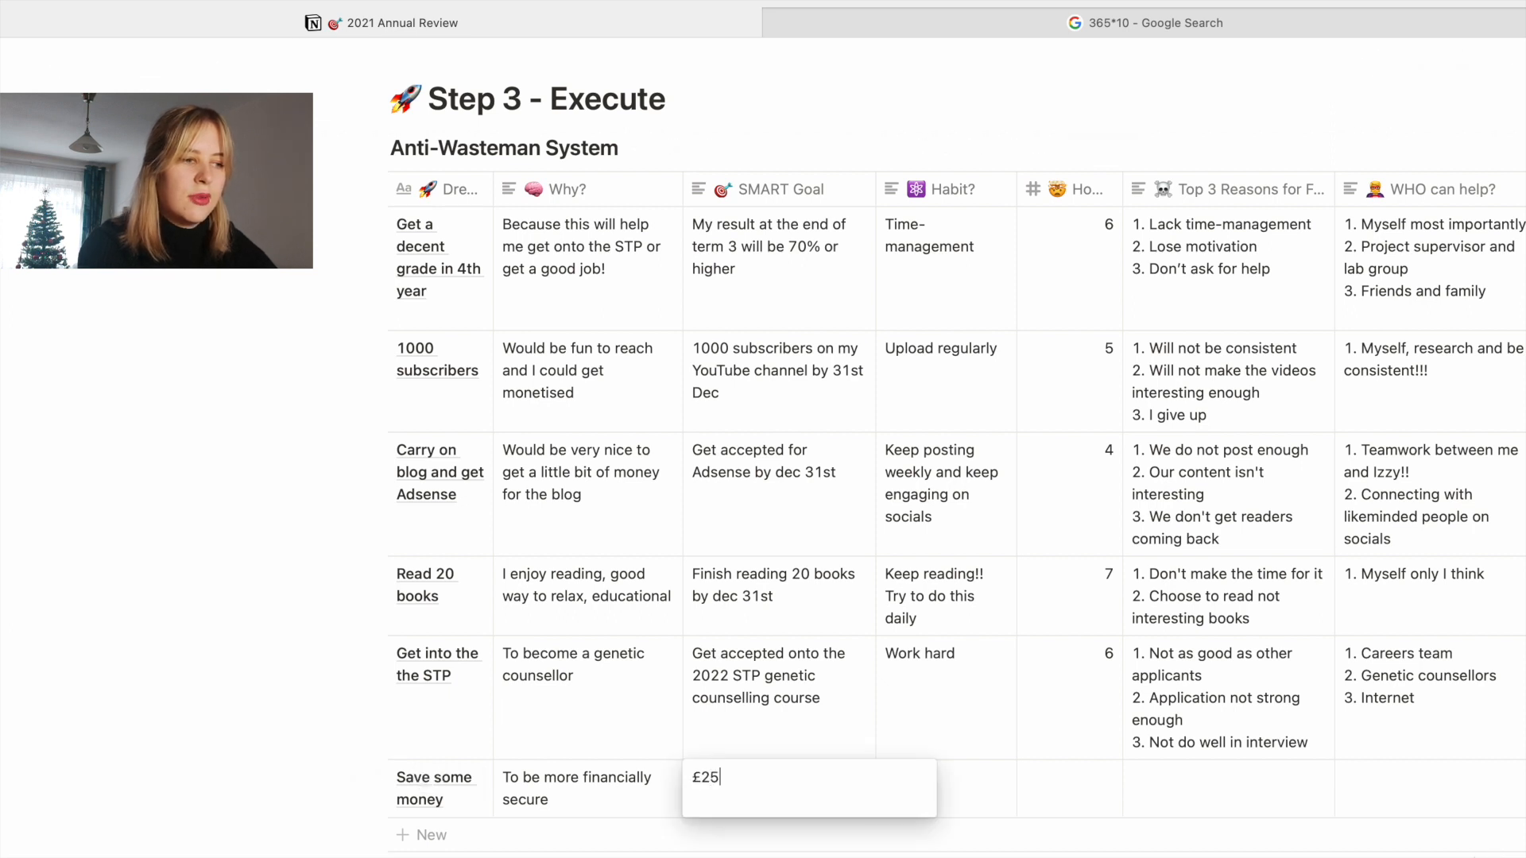
pyautogui.write('0 in savings')
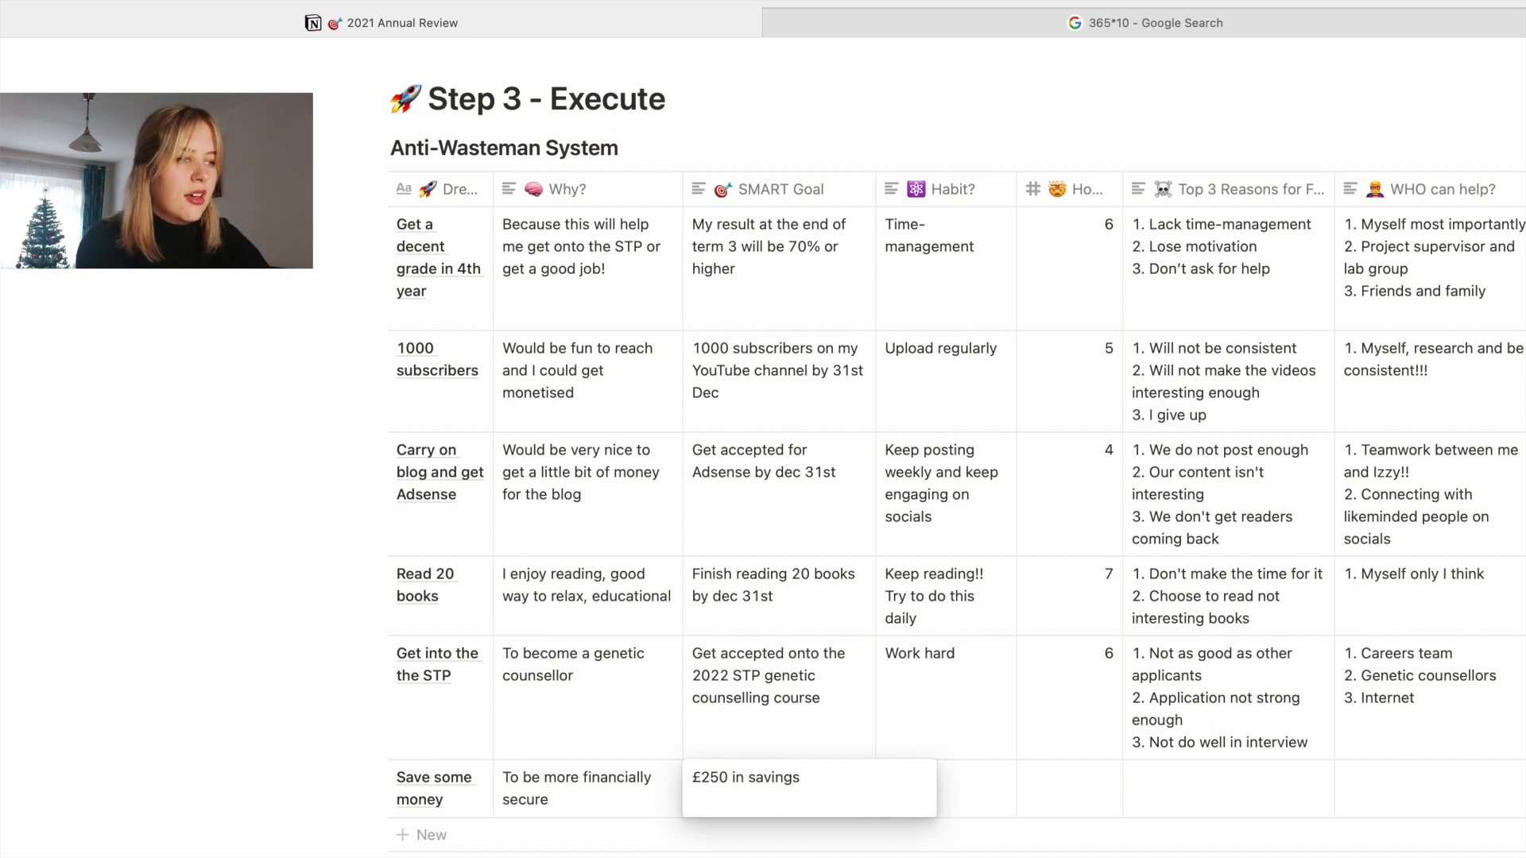
pyautogui.press('Escape')
# - Set the "Habit?" text of the "Save some money" goal to "Set aside some money every month"
pyautogui.click(945, 804)
pyautogui.write('Se')
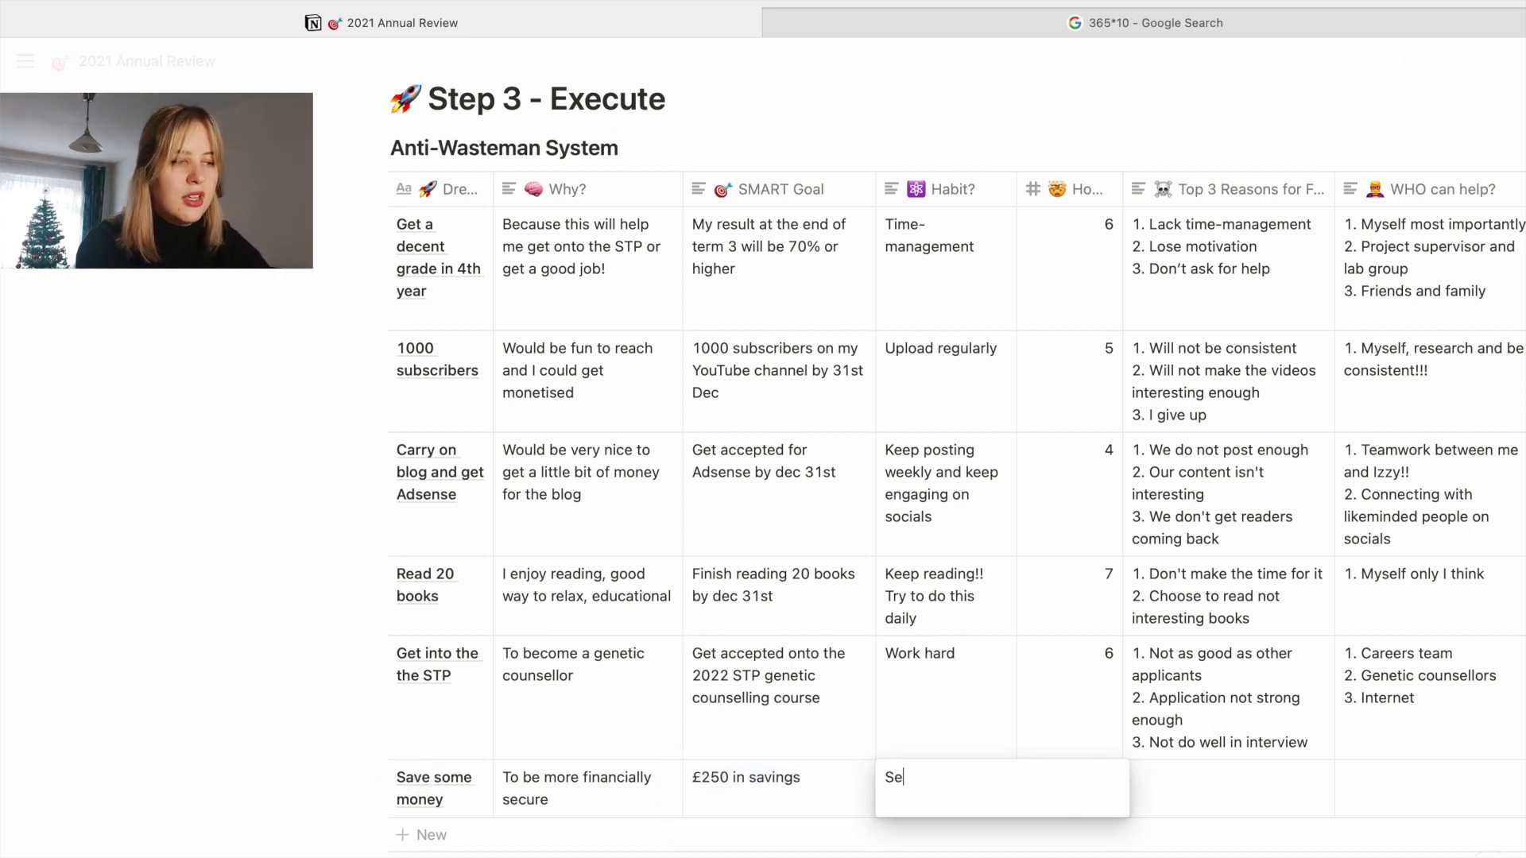
pyautogui.write('t aside ')
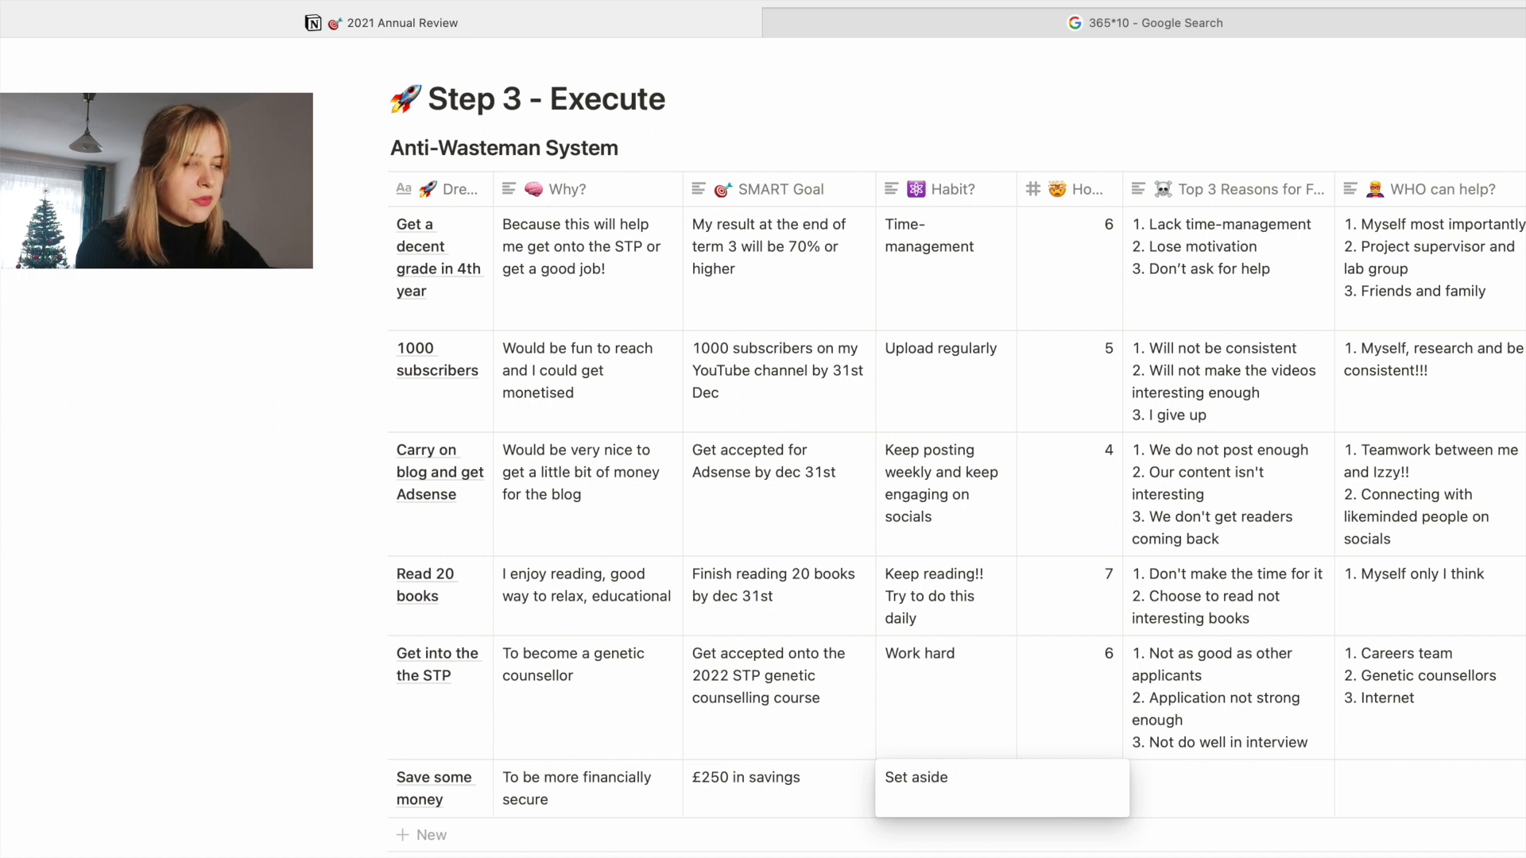
pyautogui.write('some money every mop')
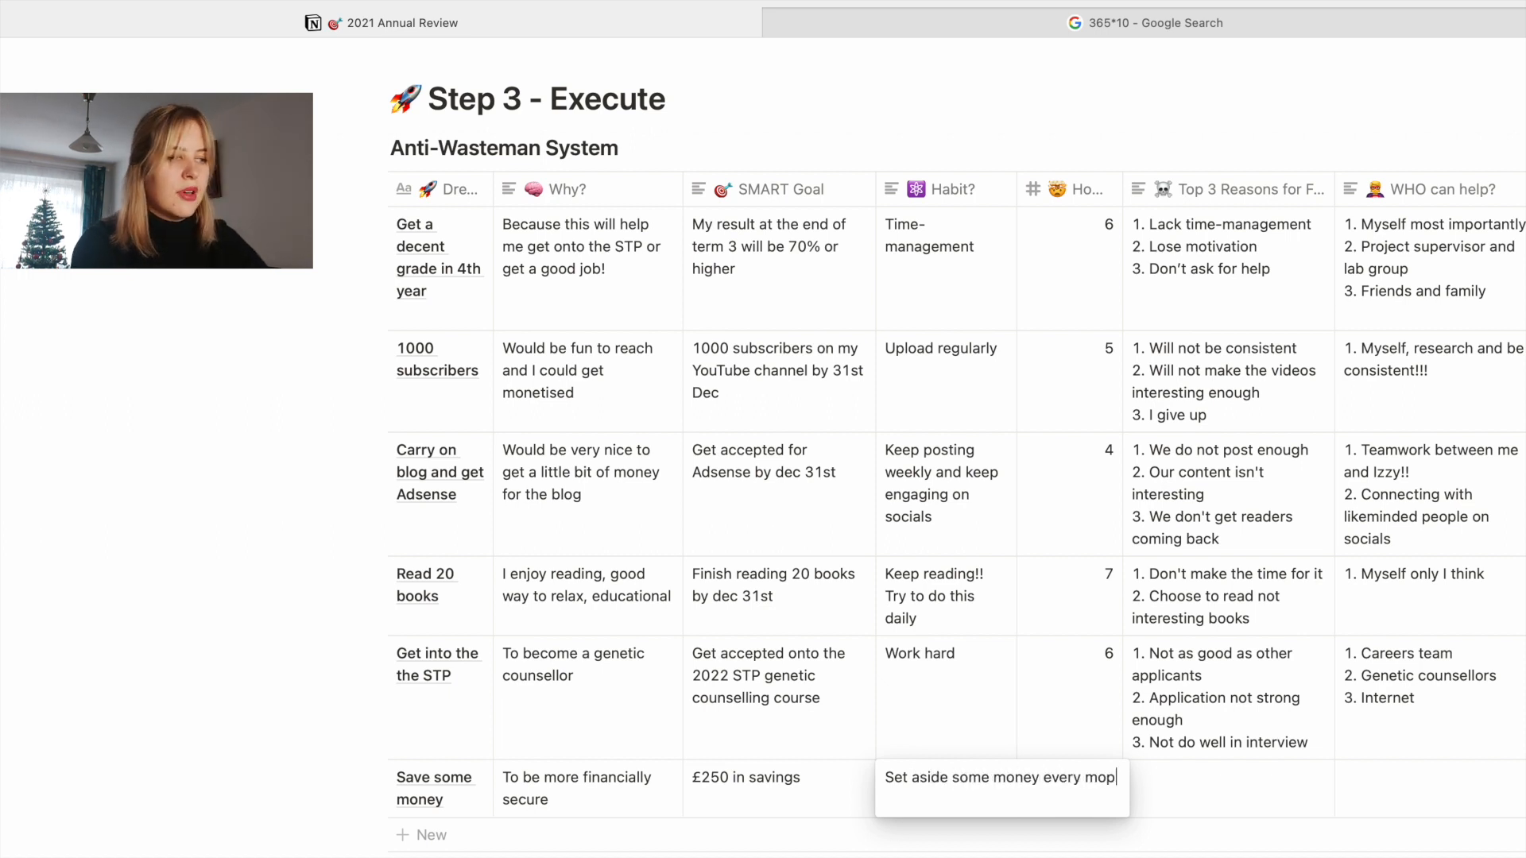
pyautogui.press('BackSpace')
pyautogui.write('nth')
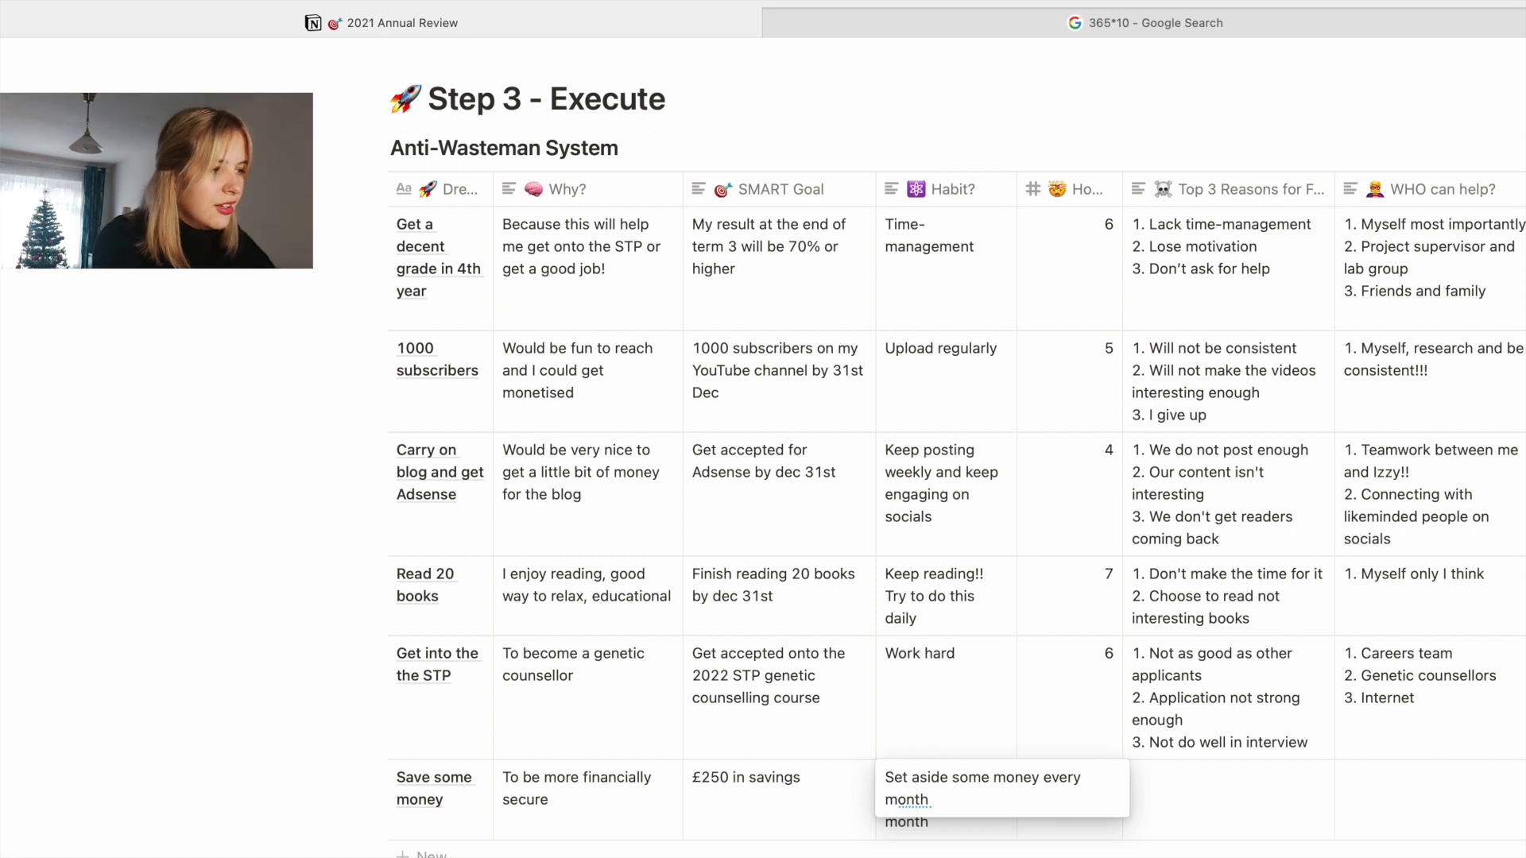
pyautogui.click(1234, 766)
pyautogui.click(1198, 796)
pyautogui.press('Escape')
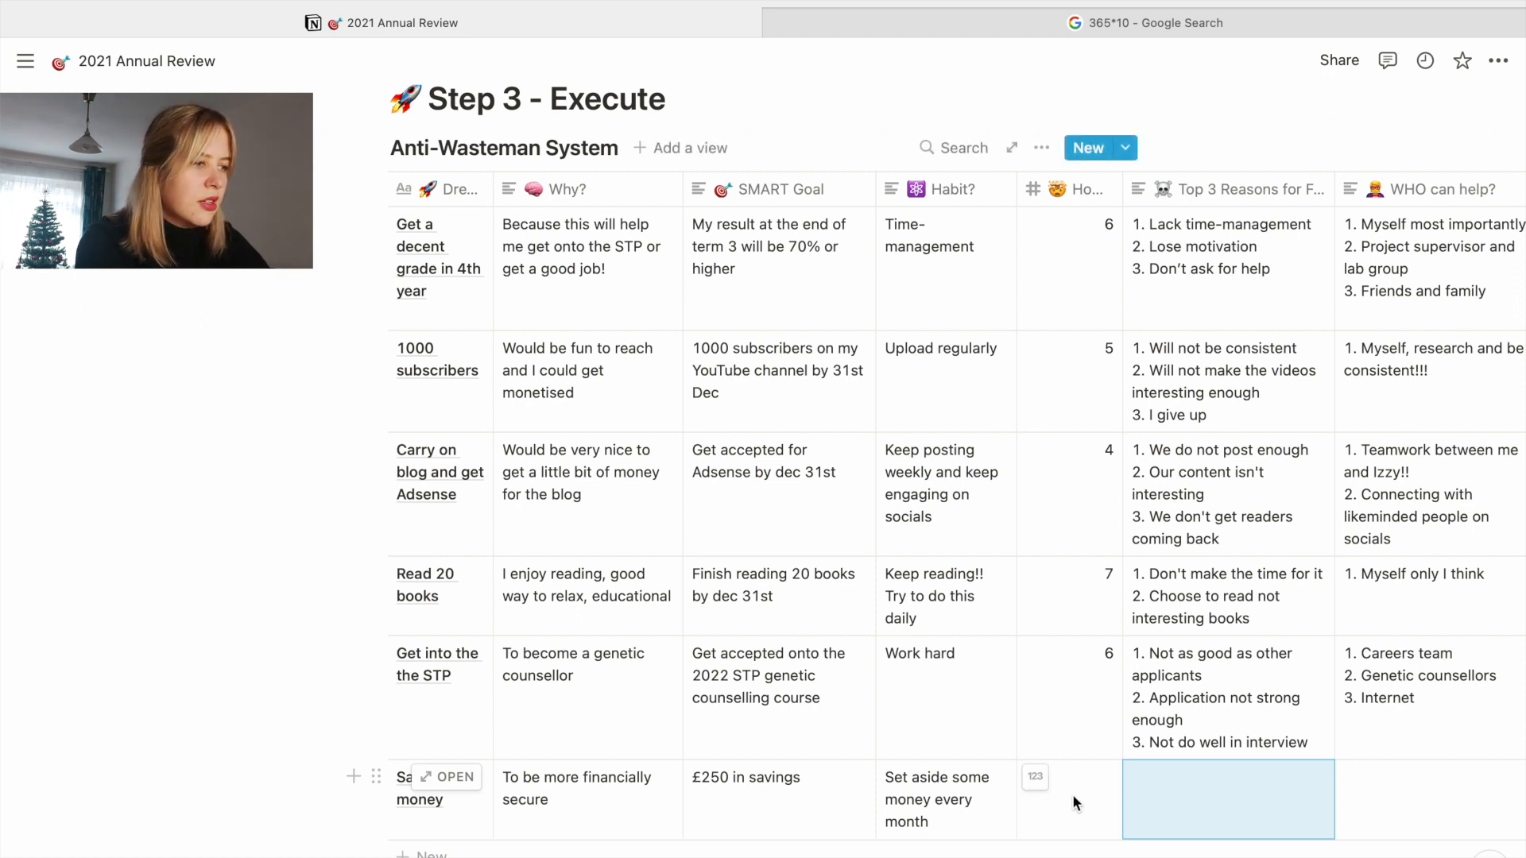
# - Set the number rating of the "Save some money" goal to 8
pyautogui.click(1072, 802)
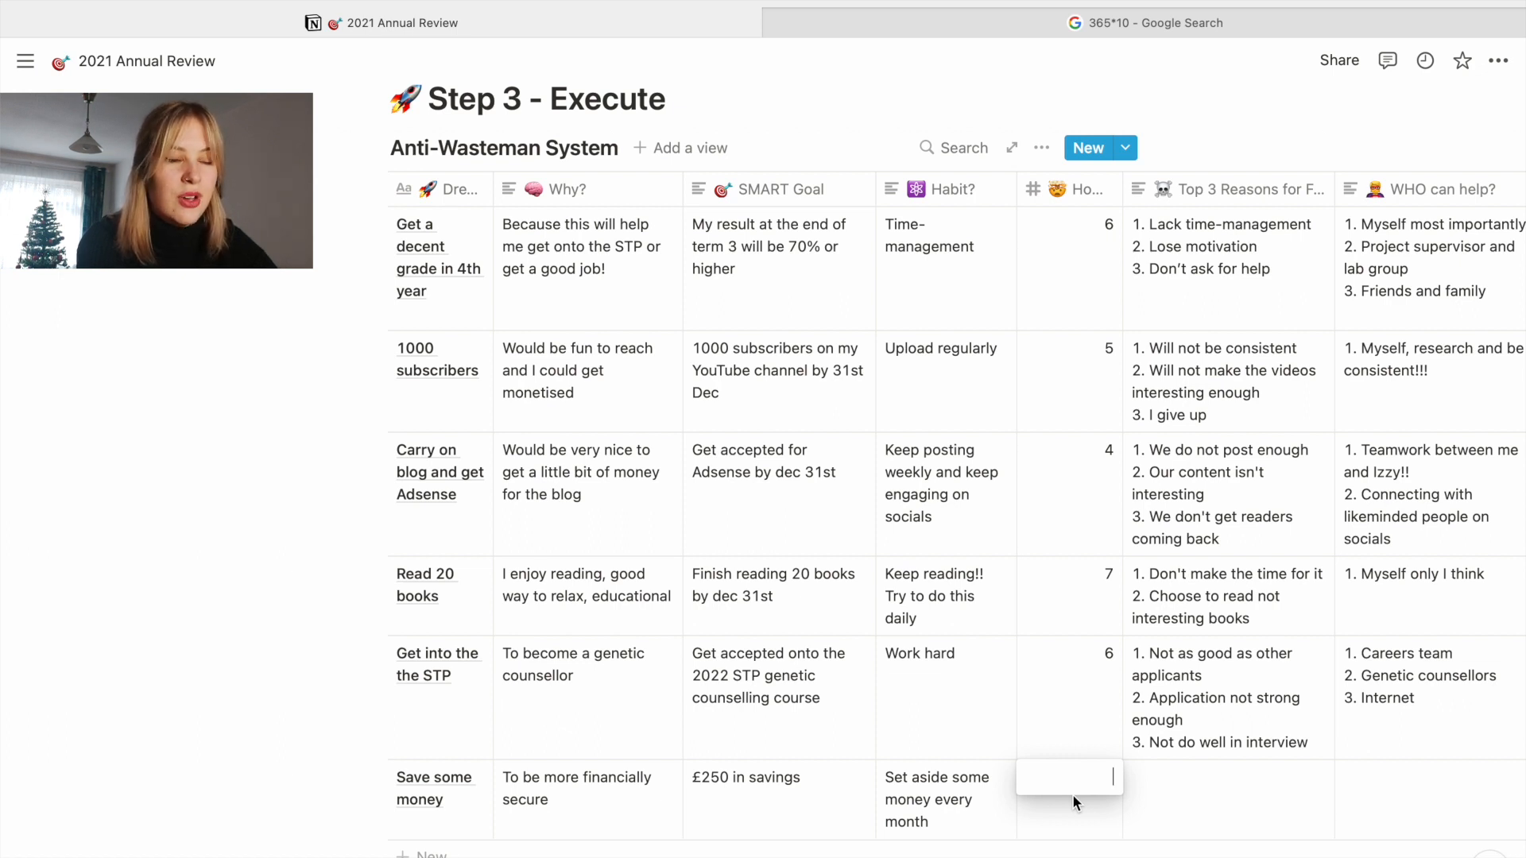
pyautogui.write('8')
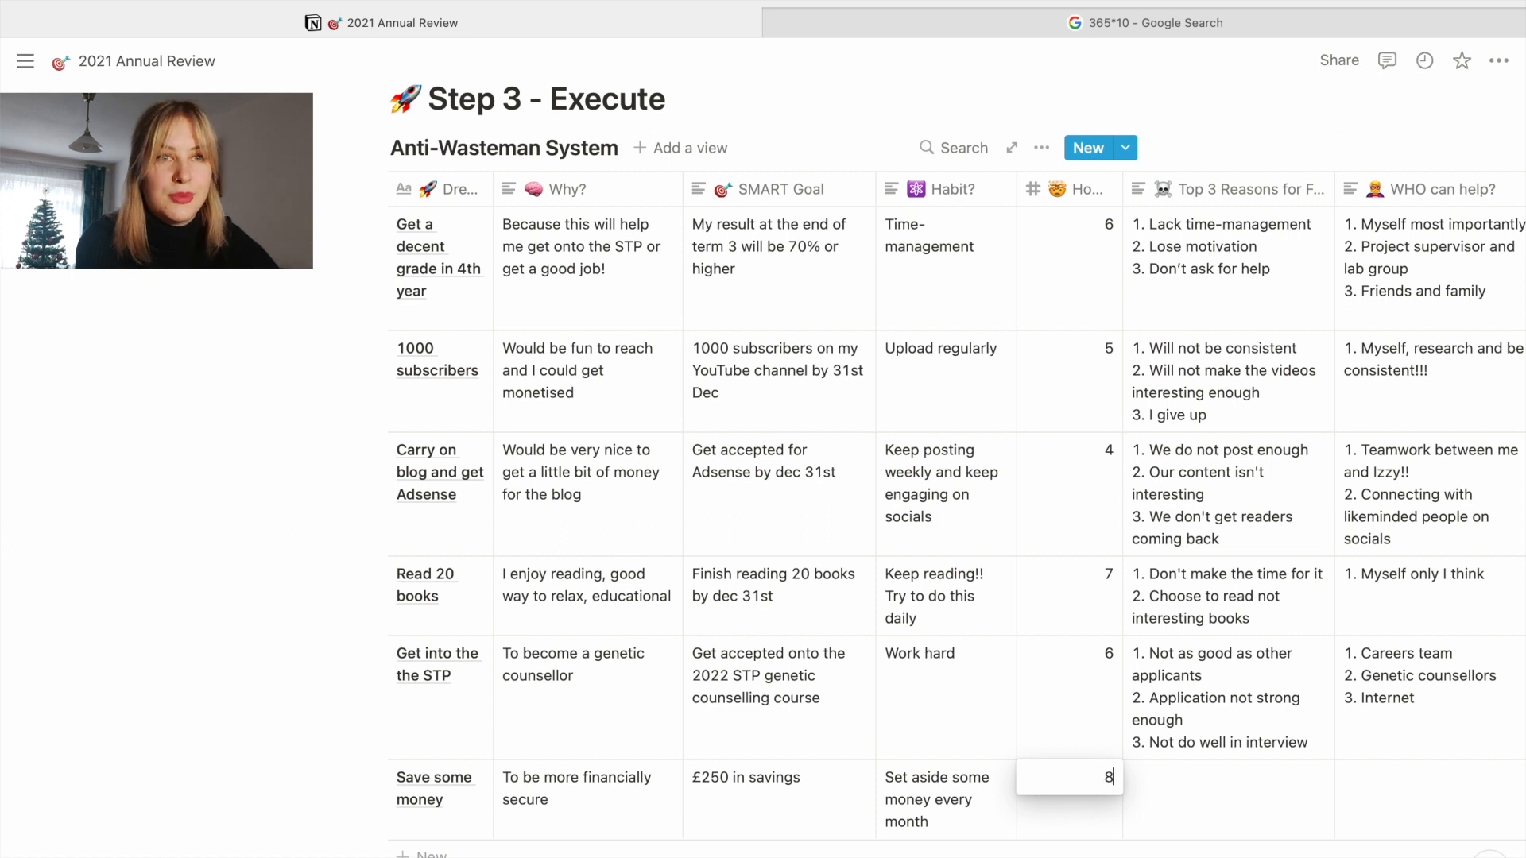
pyautogui.press('Escape')
# - List the "Save some money" goal's top 3 failure reasons as "1. Not prioritise saving", "2. Not earn enough" and "3. Not get a job"
pyautogui.click(1214, 800)
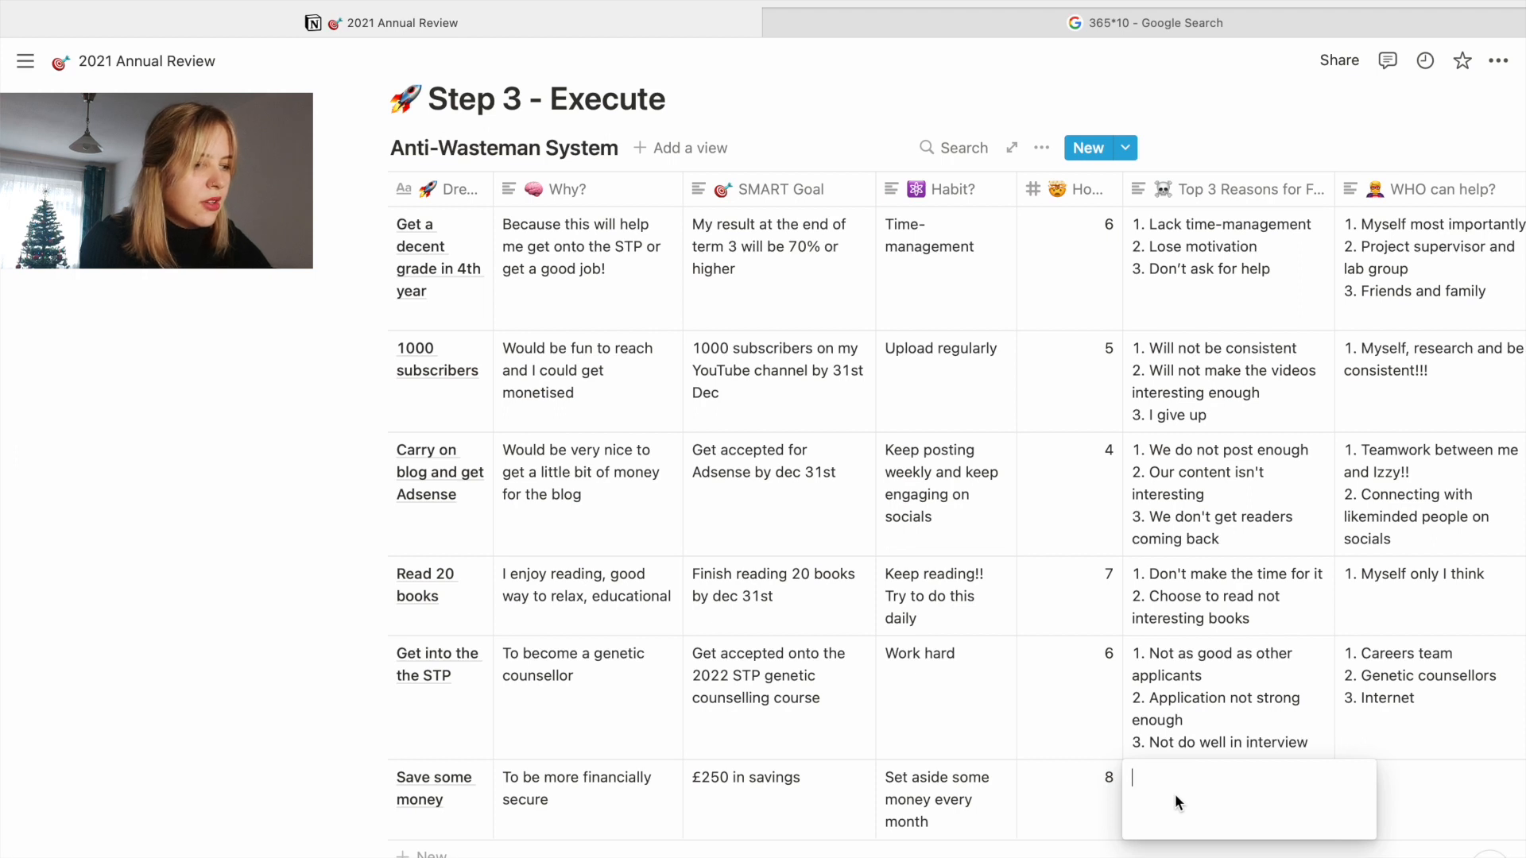
pyautogui.write('1.')
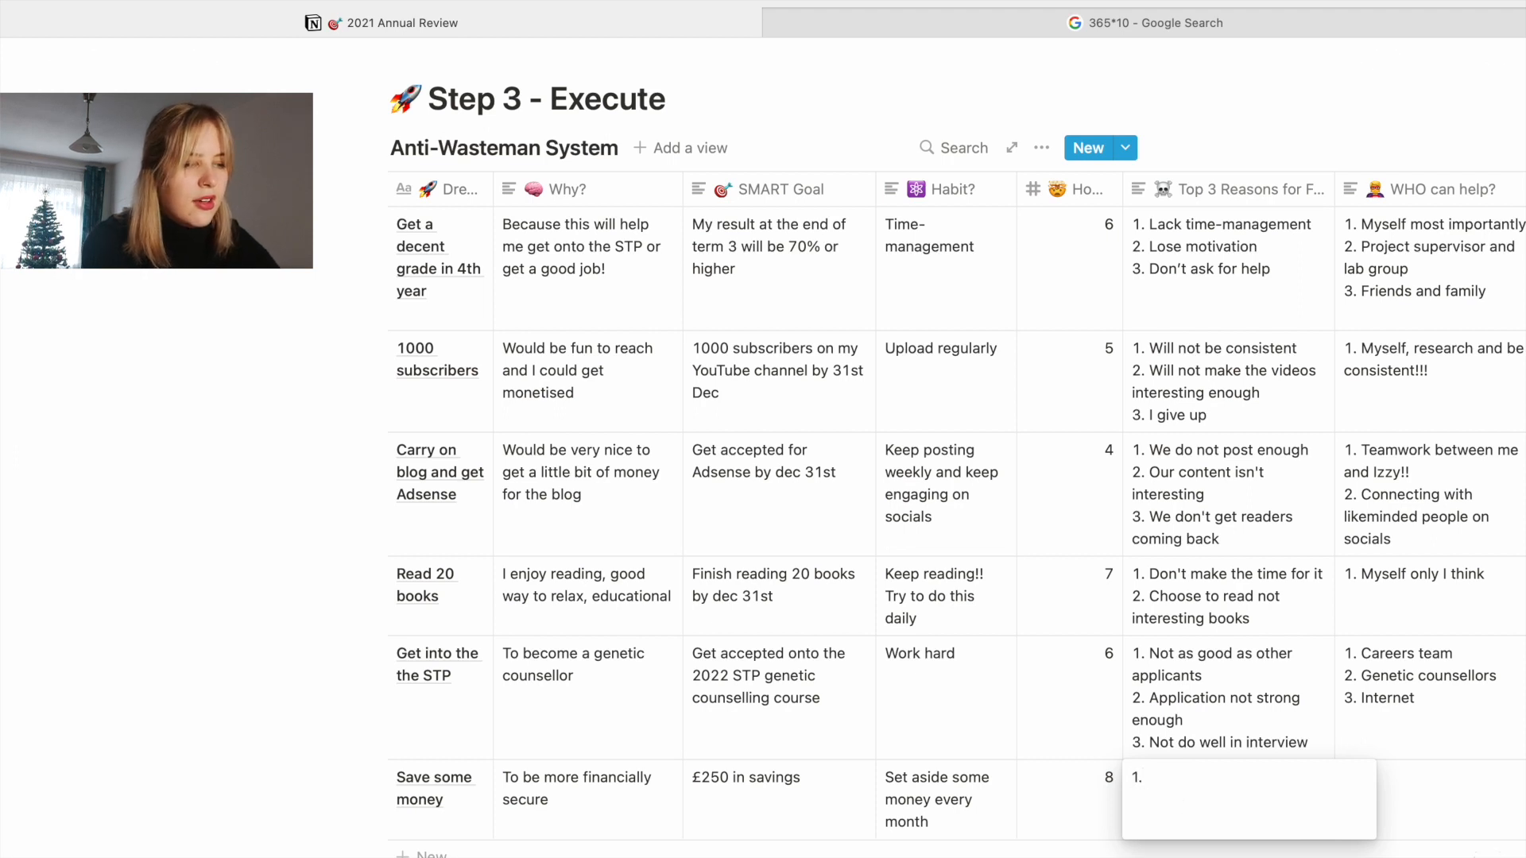
pyautogui.write(' Not priorist')
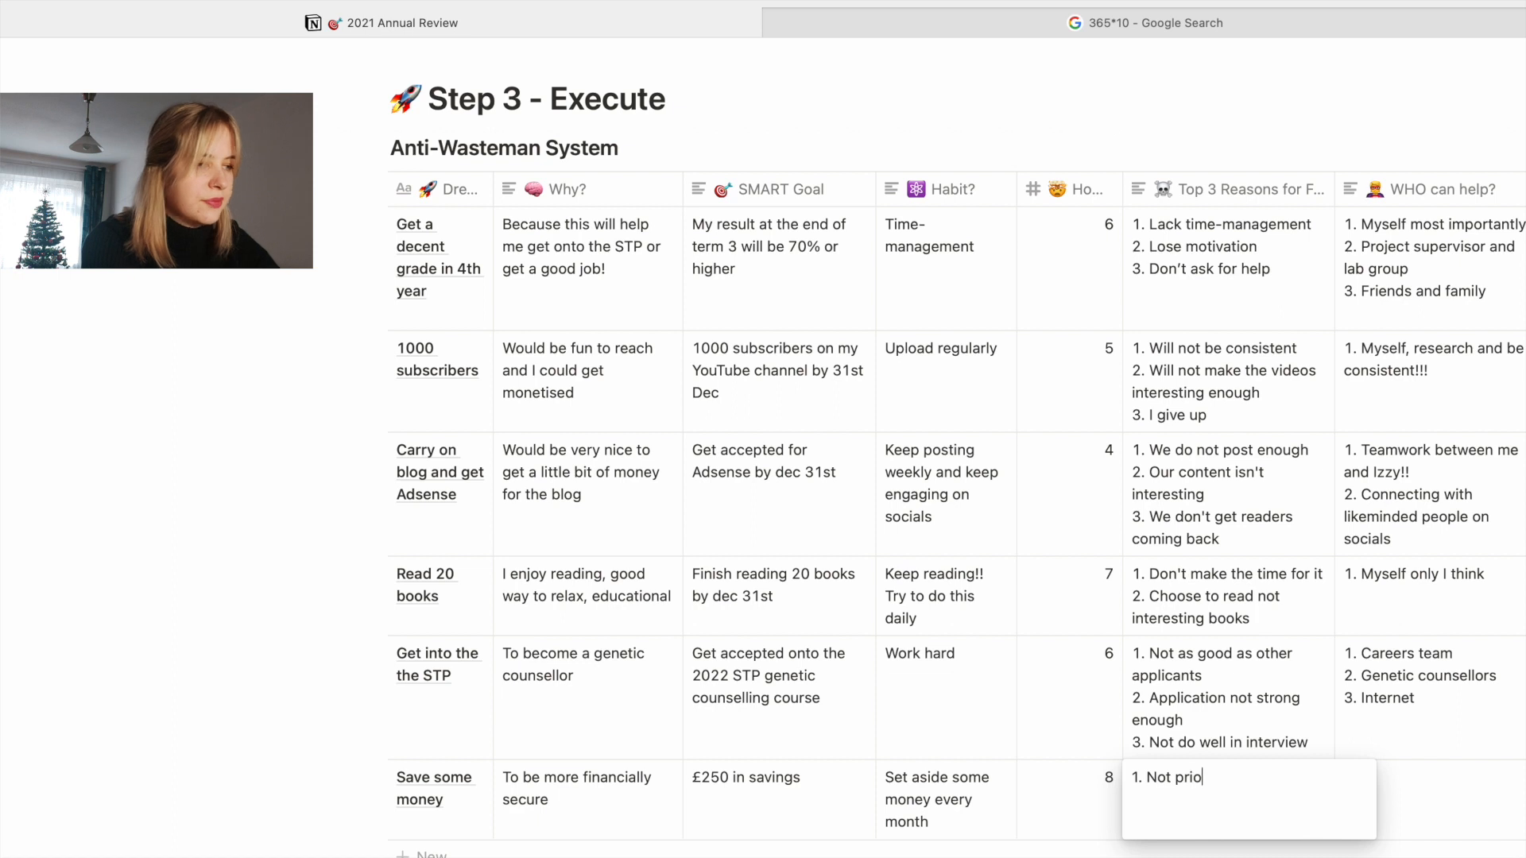
pyautogui.press('BackSpace')
pyautogui.press('BackSpace')
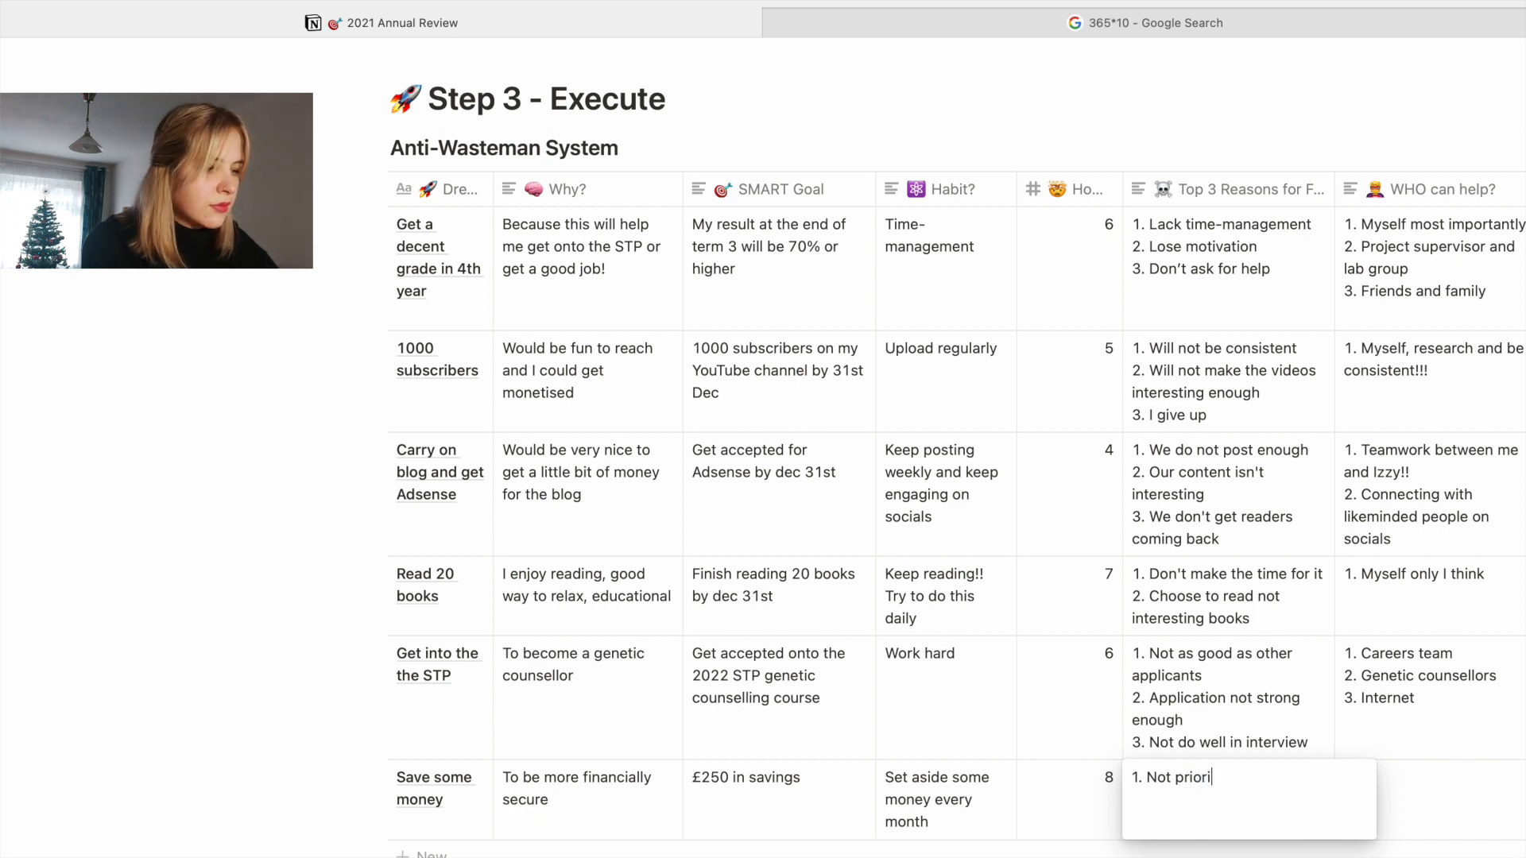
pyautogui.write('tise saving')
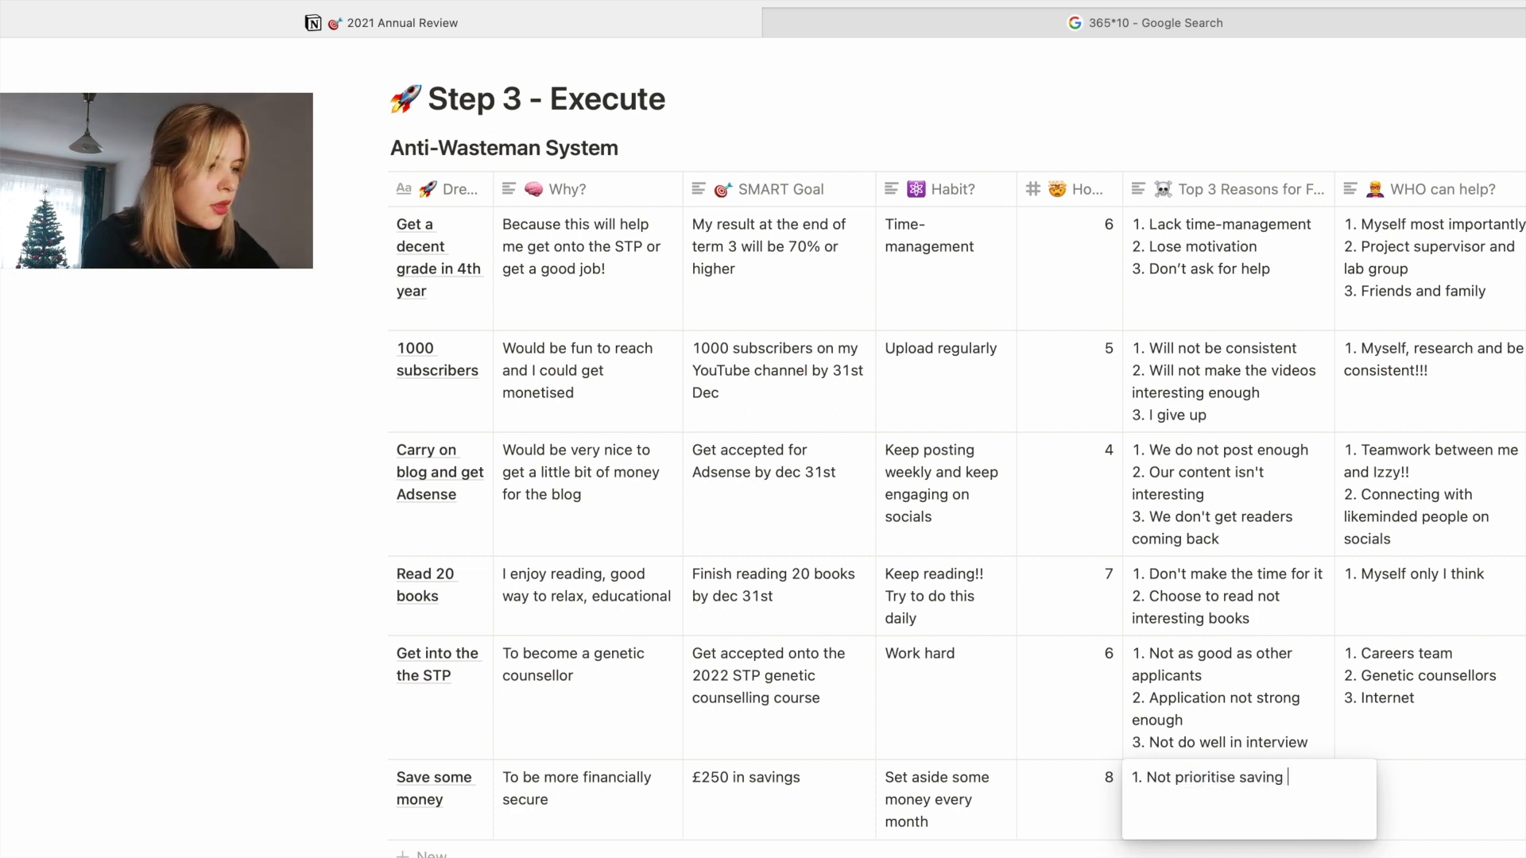
pyautogui.hotkey('shift', 'Return')
pyautogui.write('2. Not')
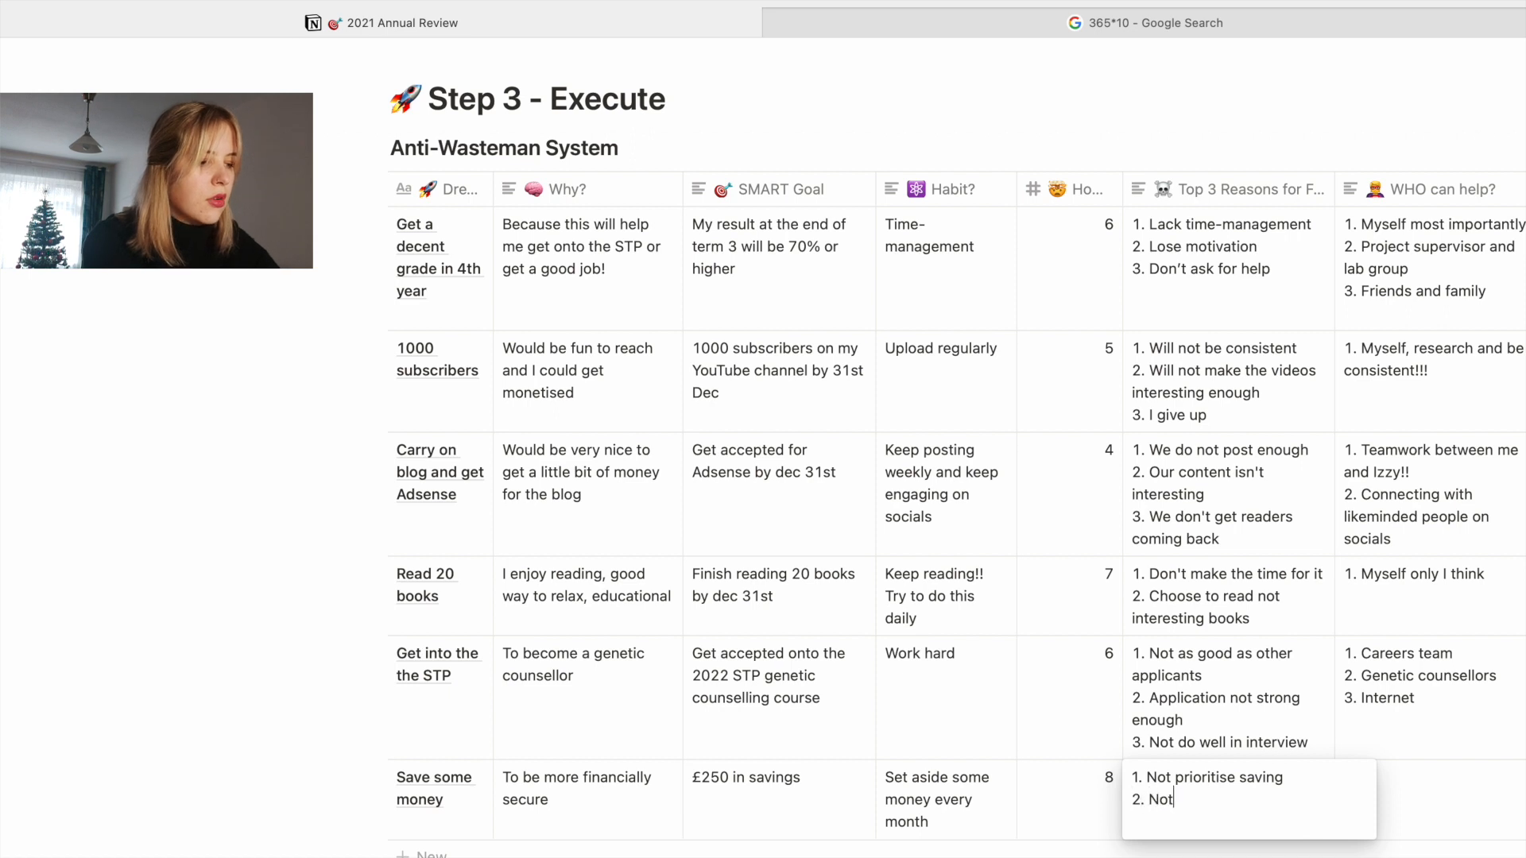
pyautogui.write(' earn enoguh')
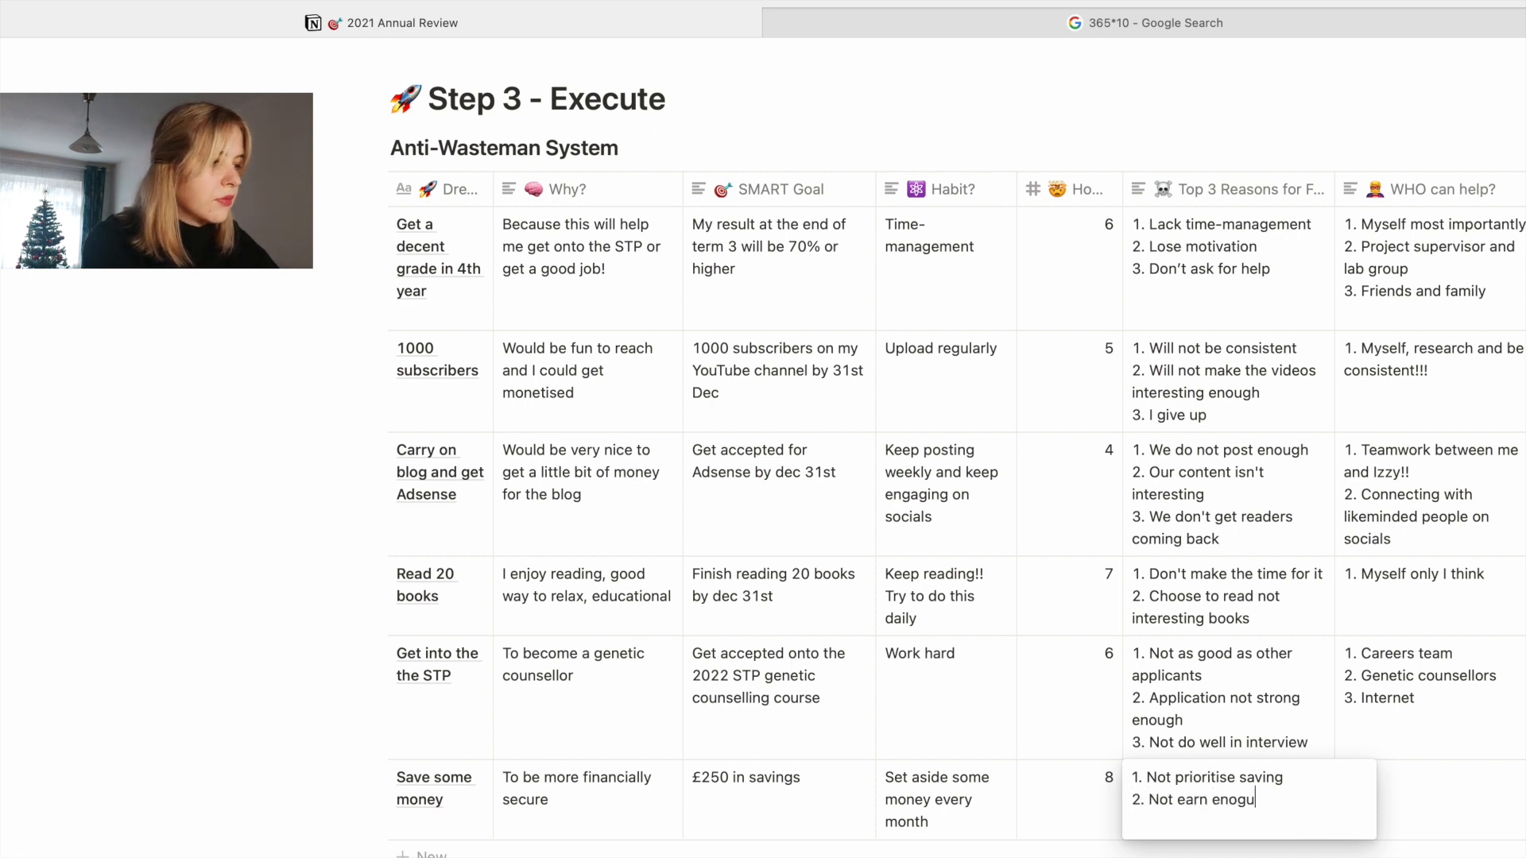
pyautogui.hotkey('shift', 'Return')
pyautogui.write('3. Not get a job')
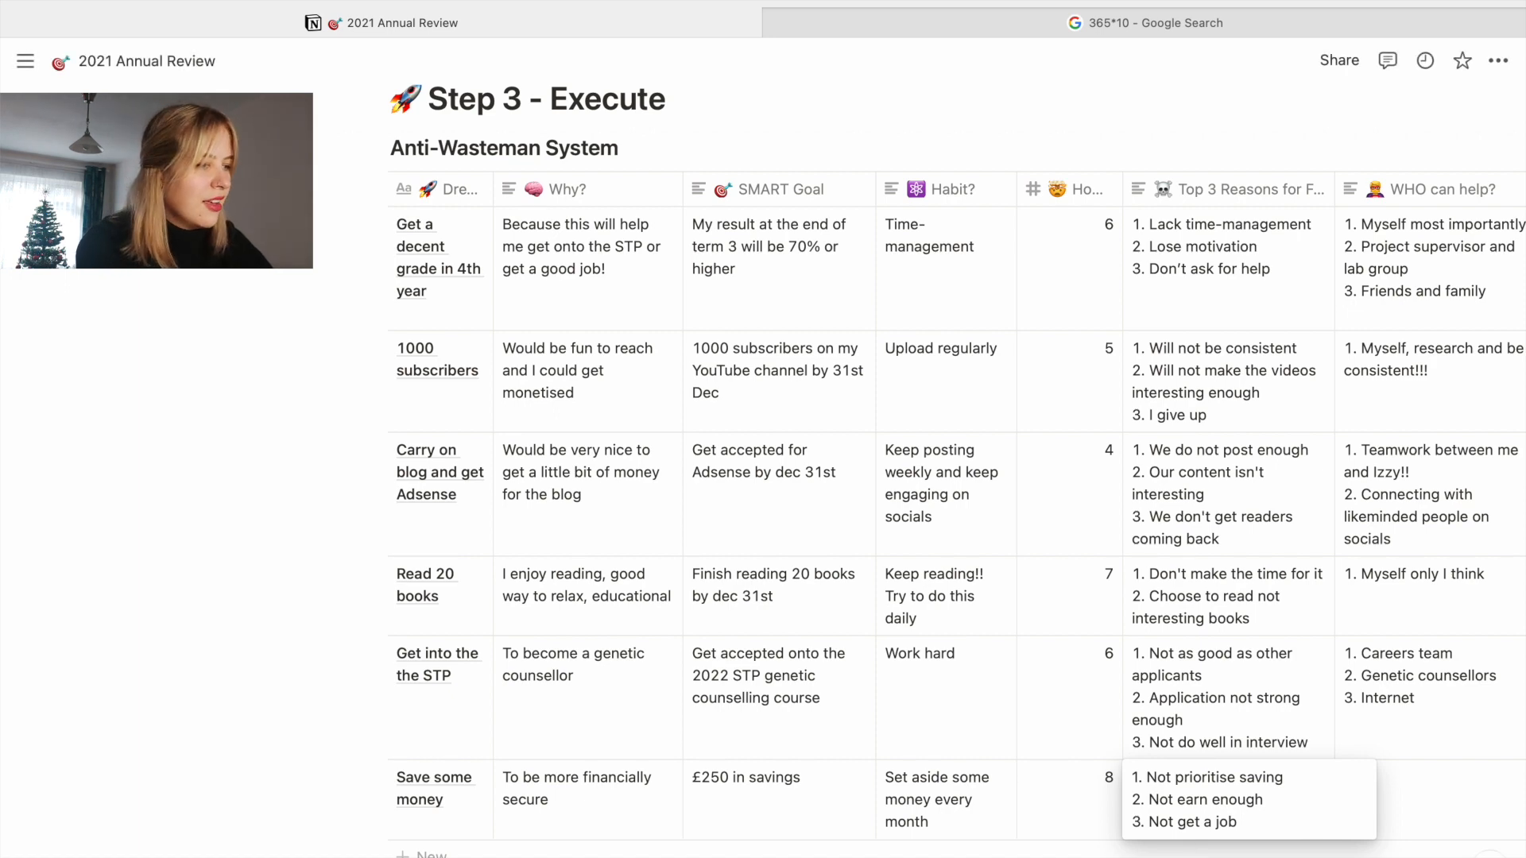
pyautogui.press('Escape')
# - Set the "WHO can help?" text of the "Save some money" goal to "1. Myself"
pyautogui.hscroll(5, 1108, 839)
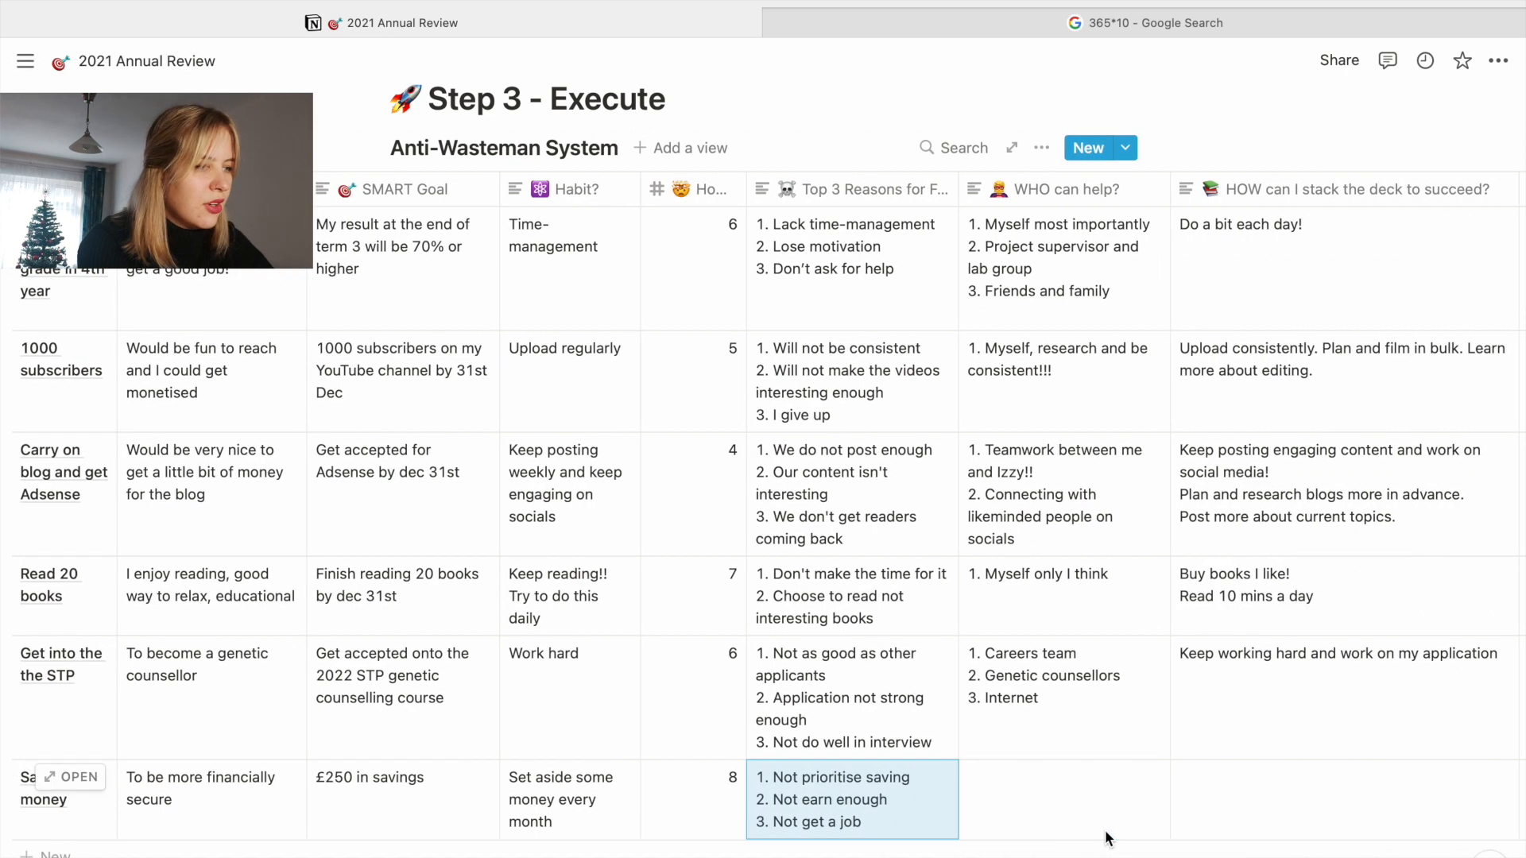
pyautogui.hscroll(3, 1109, 838)
pyautogui.click(954, 816)
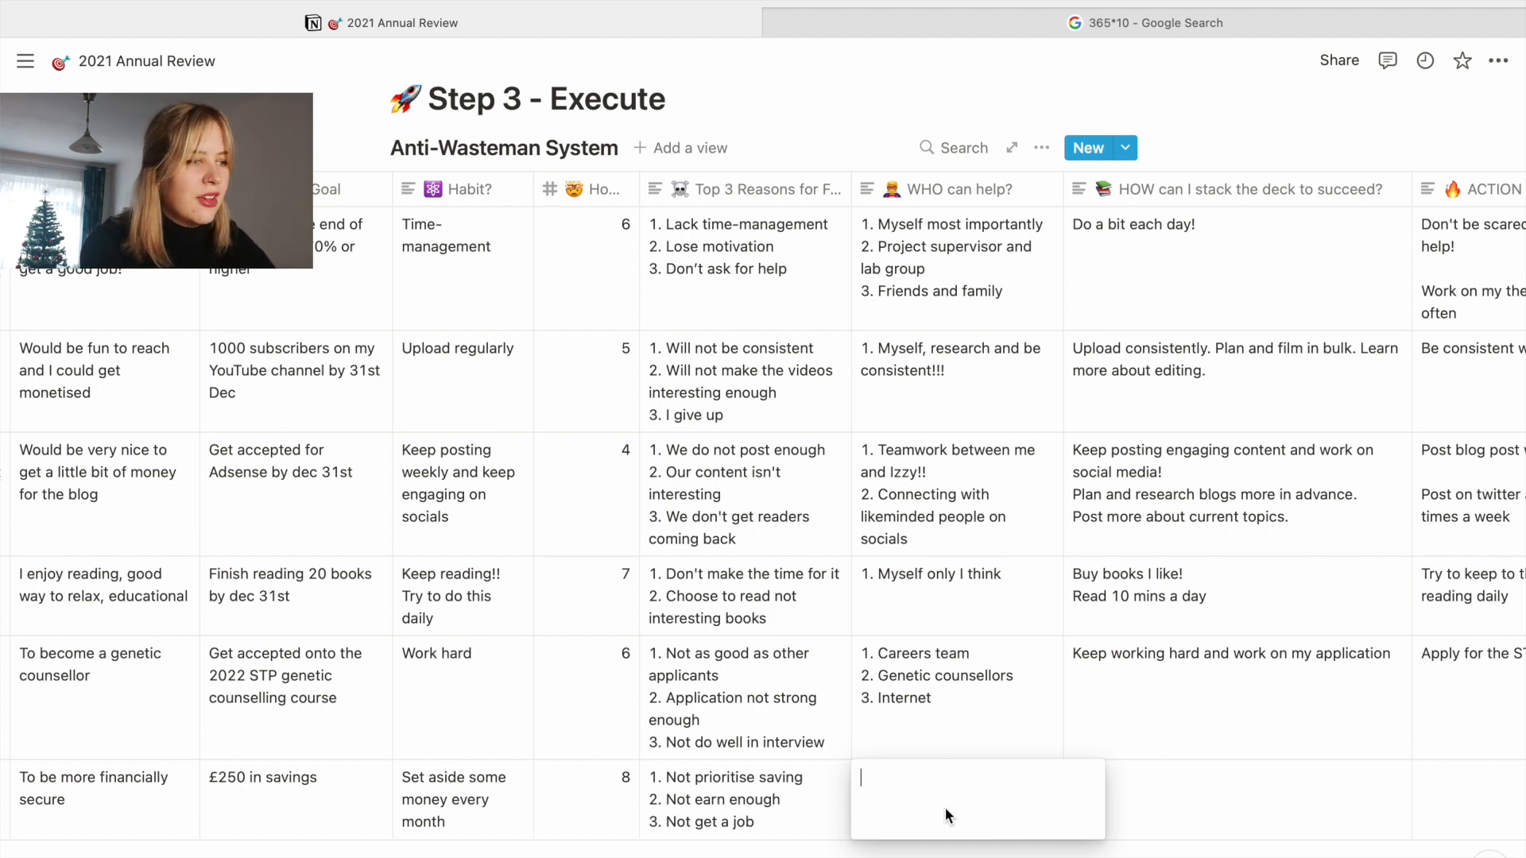
pyautogui.write('1. Myself')
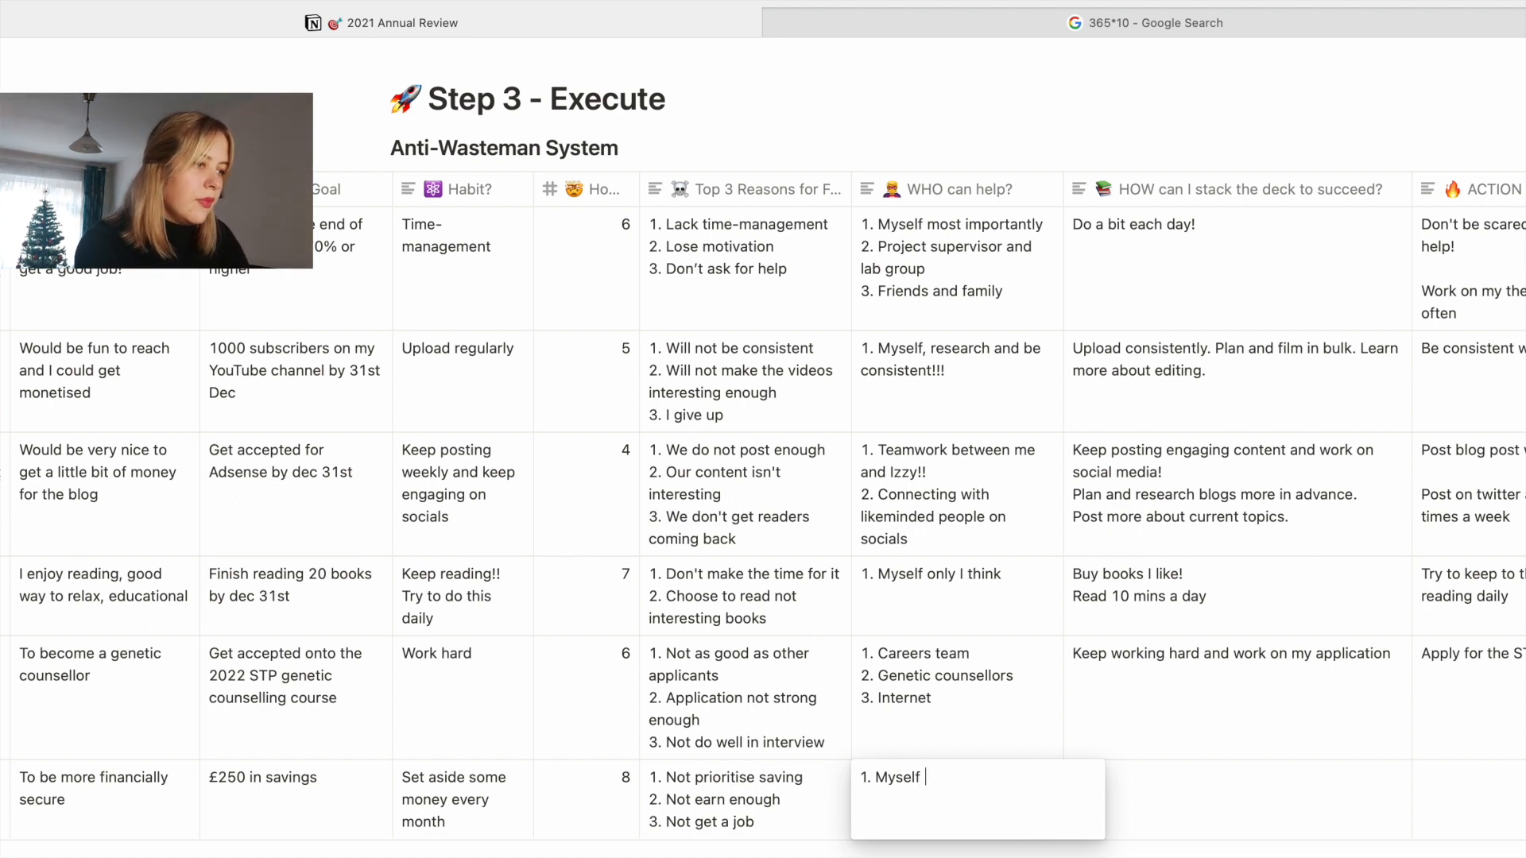
pyautogui.press('Tab')
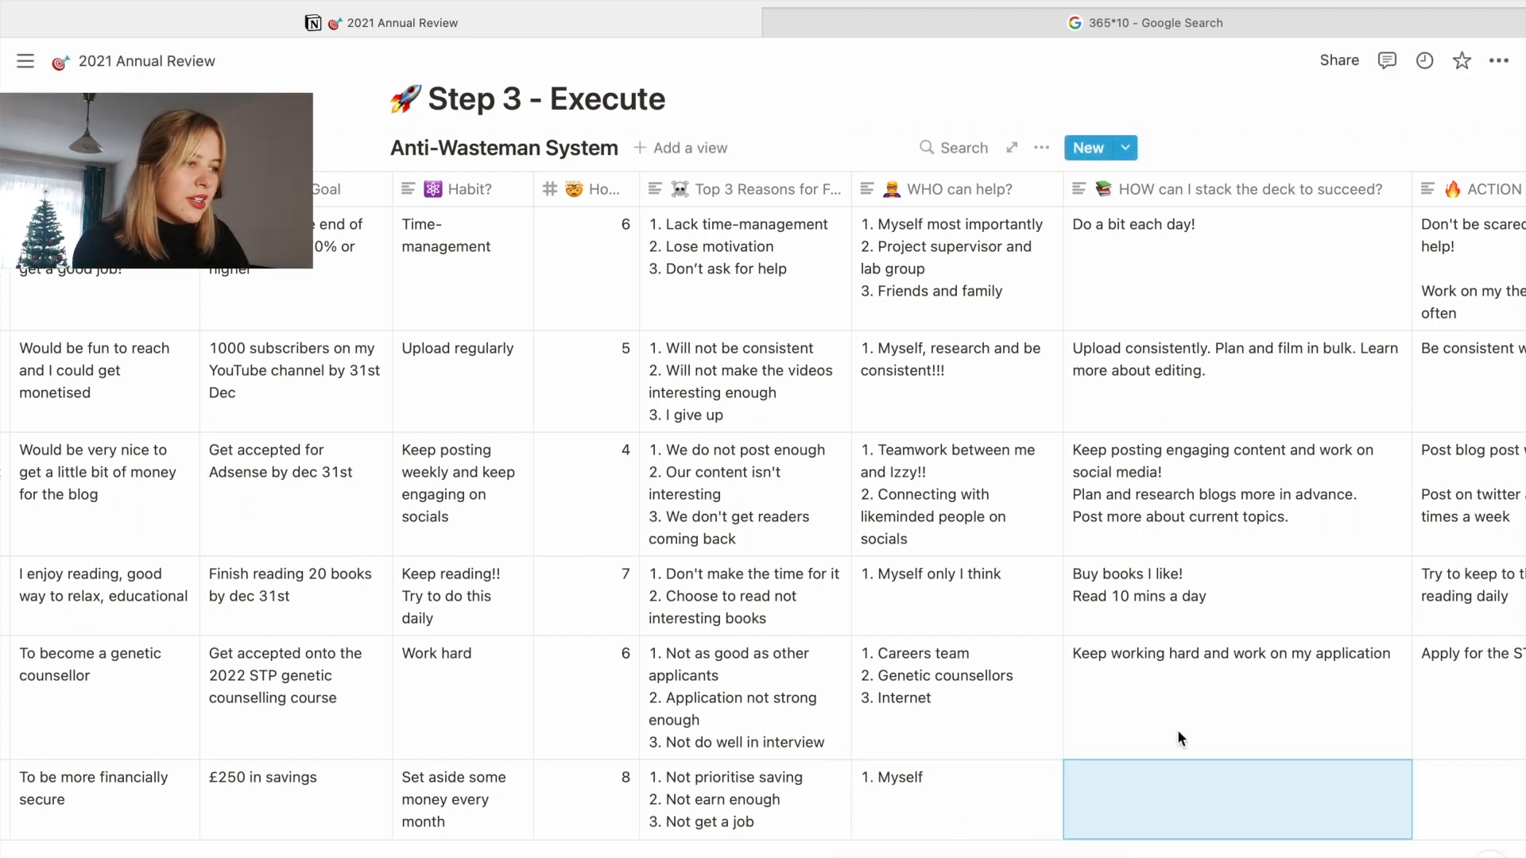
# - Fill the savings goal's "HOW can I stack the deck to succeed?" with "Educate myself more" and "Open savings account" on separate lines
pyautogui.hscroll(3, 1178, 739)
pyautogui.hscroll(4, 1178, 738)
pyautogui.click(843, 808)
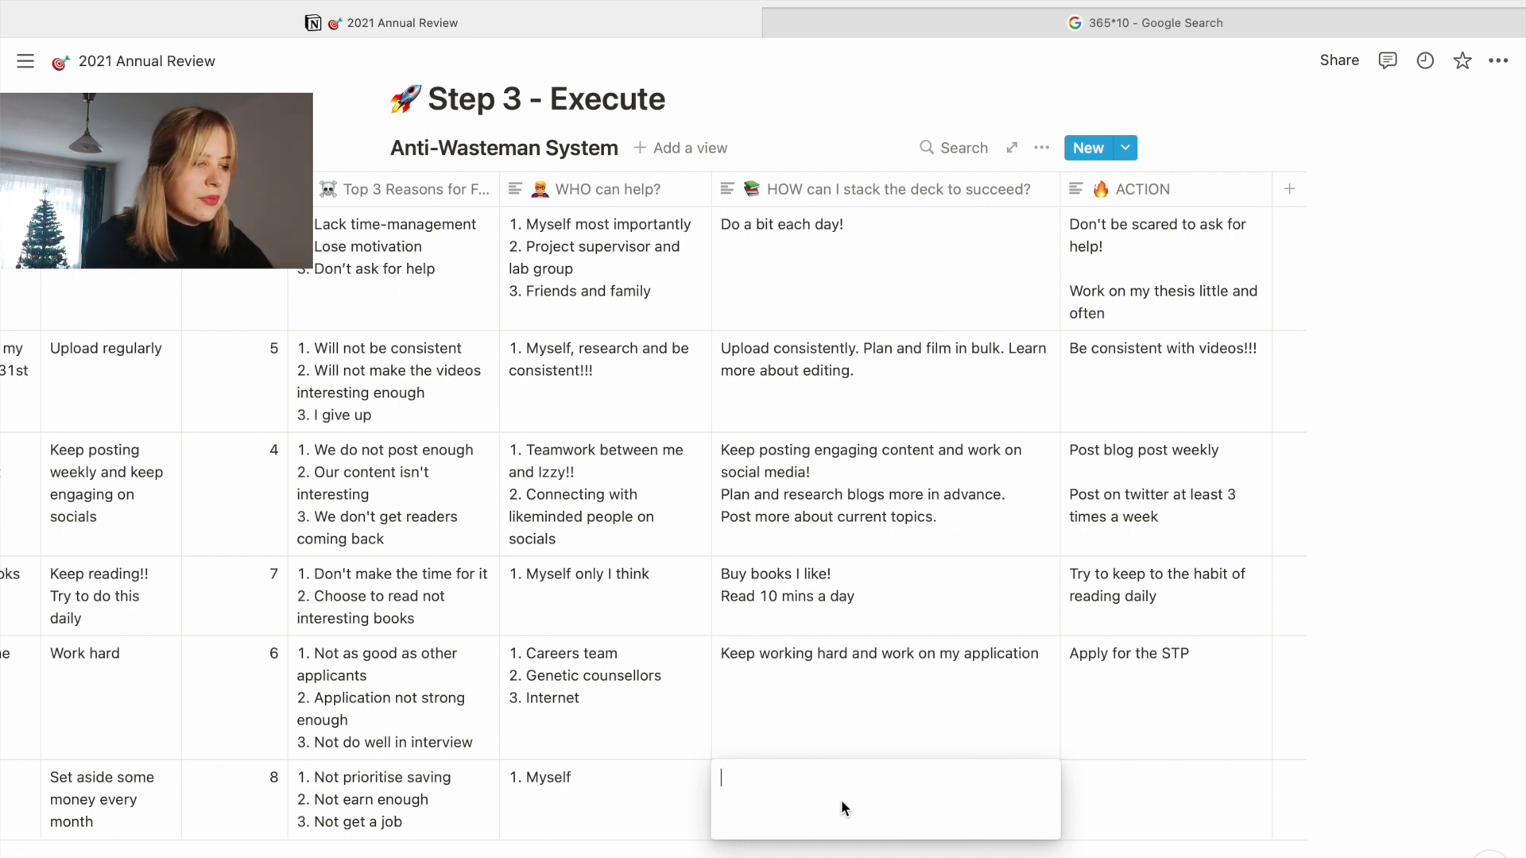
pyautogui.write('Edcu')
pyautogui.press('BackSpace')
pyautogui.press('BackSpace')
pyautogui.write('ucate myself more ')
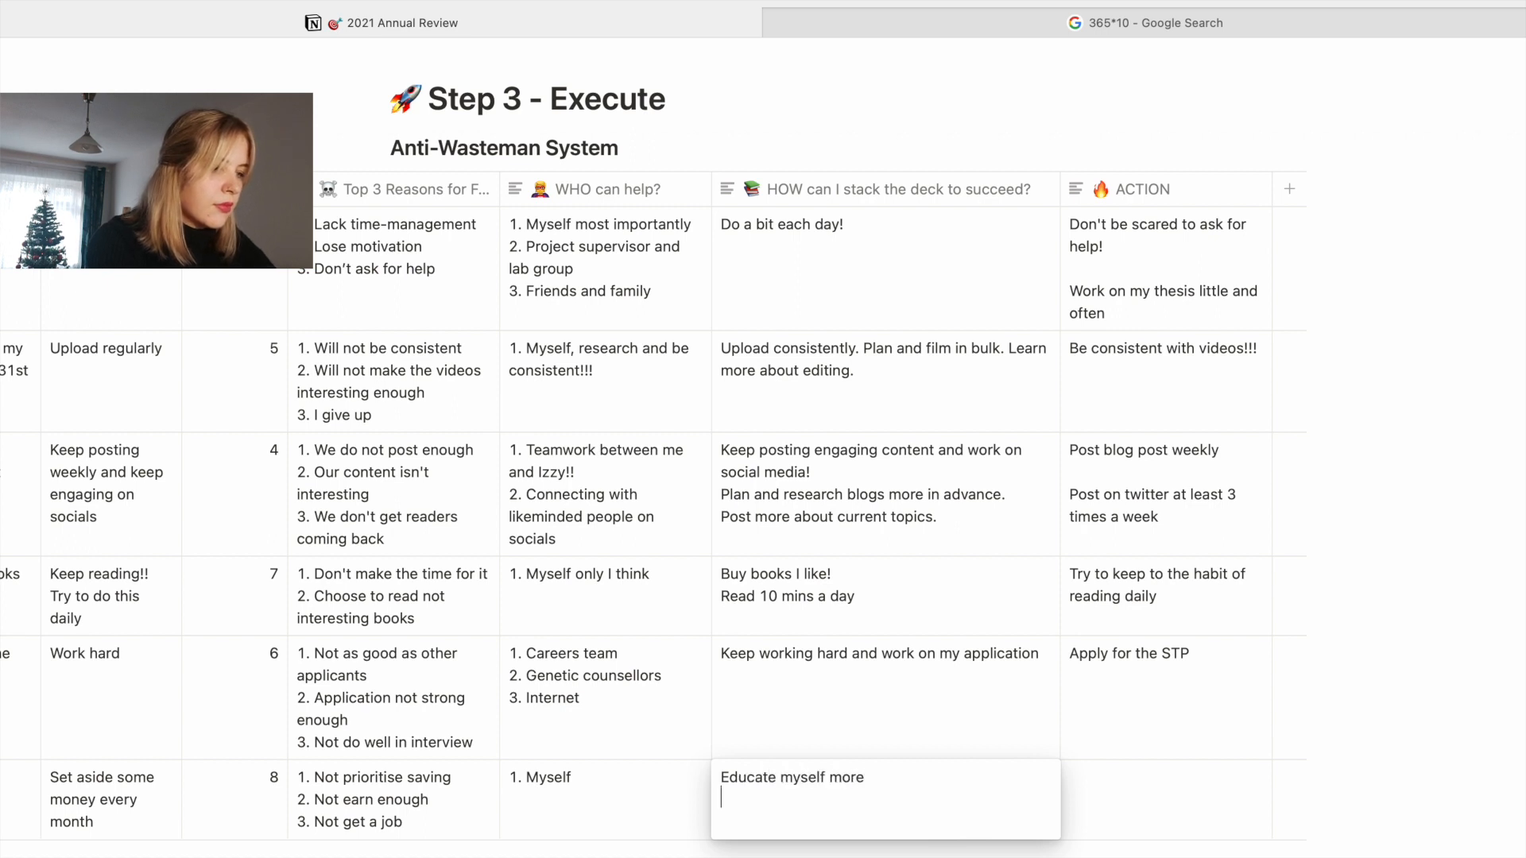
pyautogui.write('OPEN S')
pyautogui.press('BackSpace')
pyautogui.press('BackSpace')
pyautogui.press('BackSpace')
pyautogui.press('BackSpace')
pyautogui.press('BackSpace')
pyautogui.write('pen s')
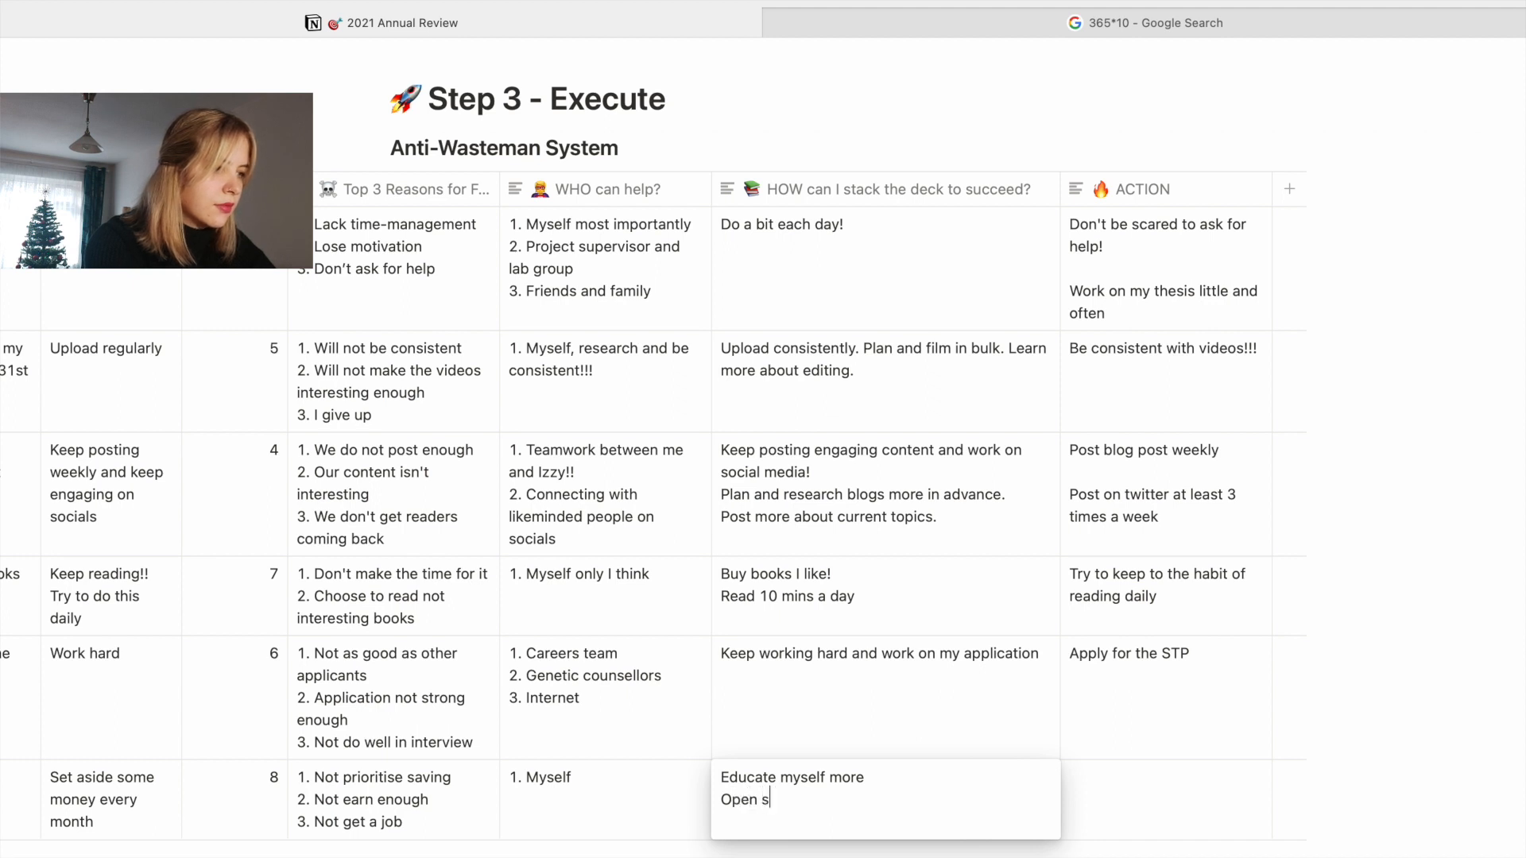
pyautogui.write('avings account')
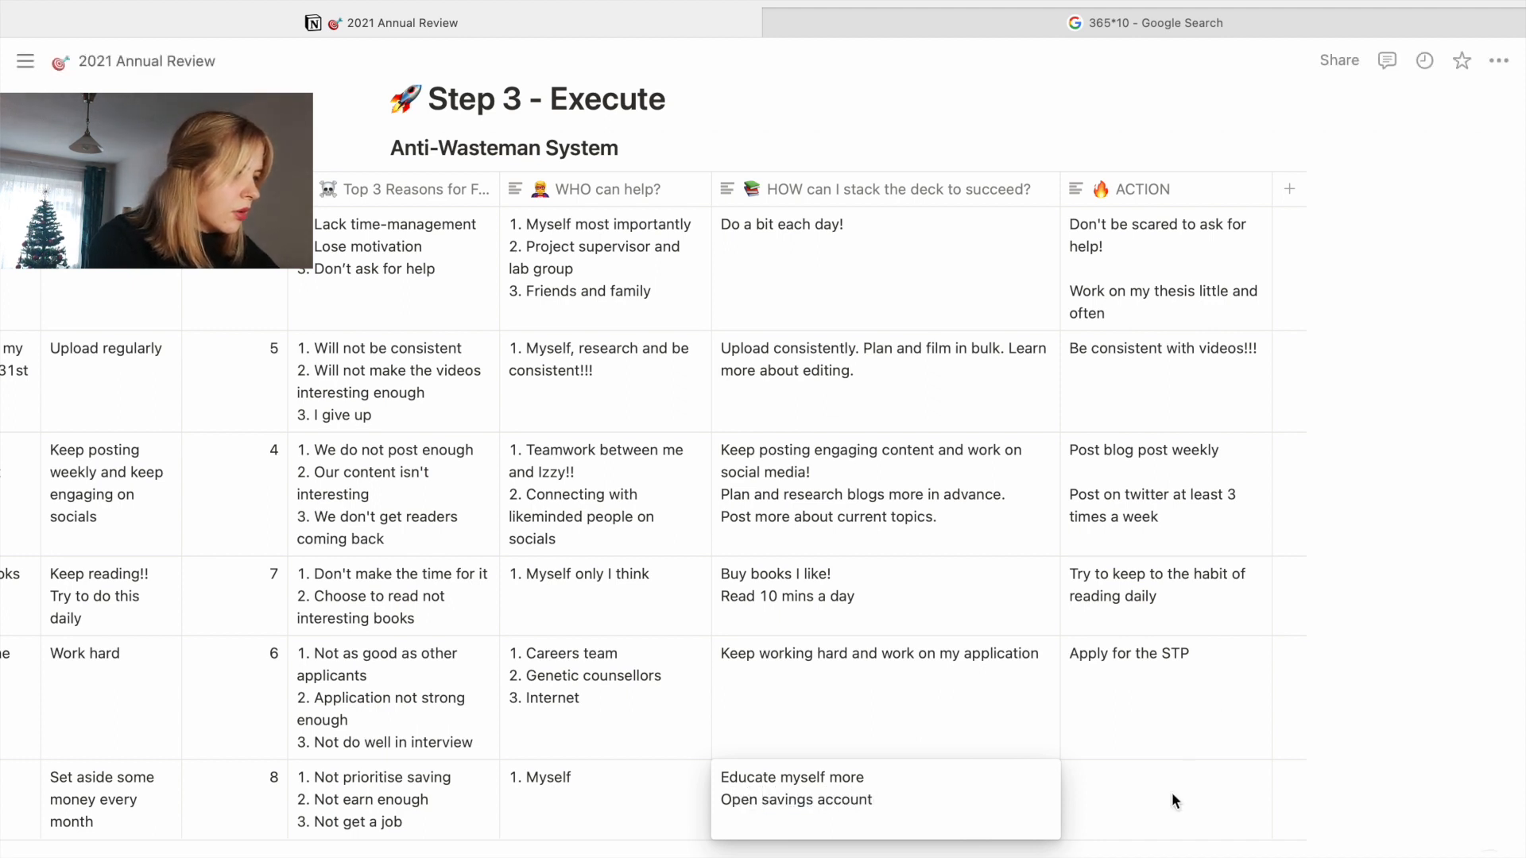
pyautogui.press('Escape')
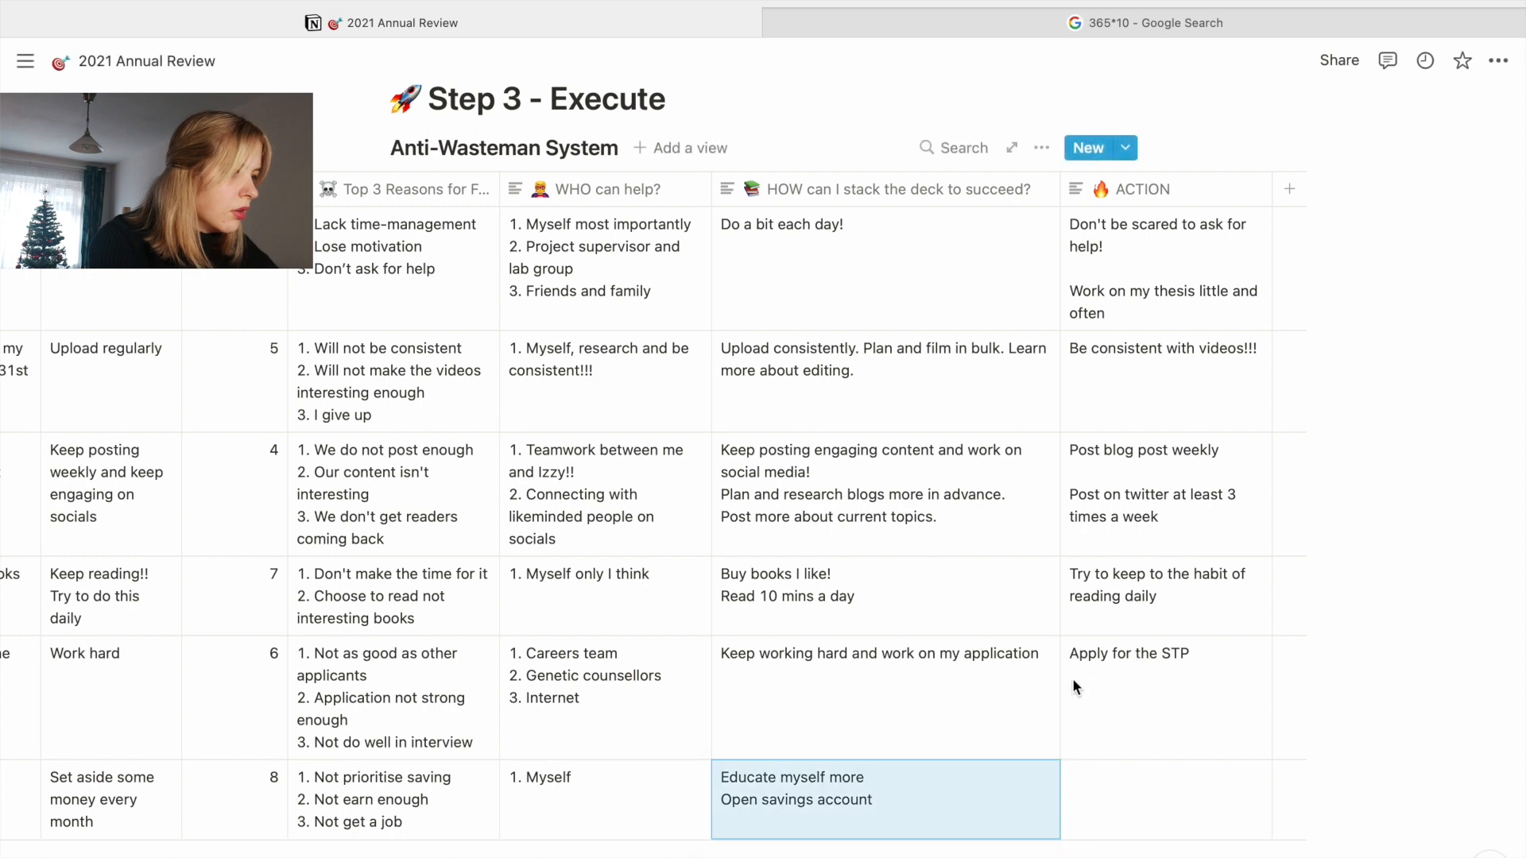
# - Set the ACTION text of the "Save some money" goal to "Deposit £250 into savings"
pyautogui.hscroll(-6, 1118, 787)
pyautogui.hscroll(10, 670, 772)
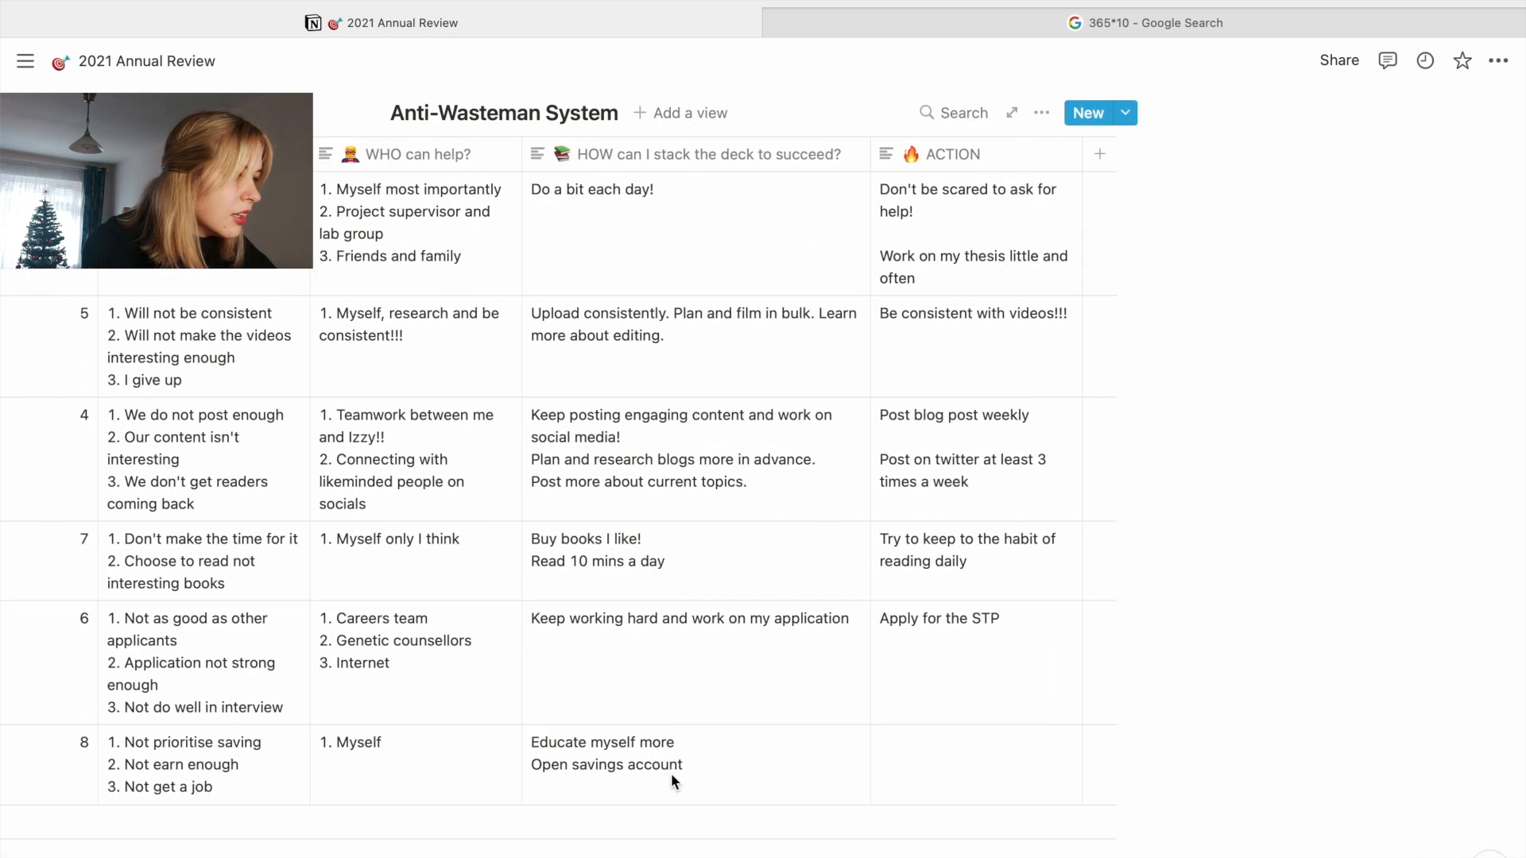
pyautogui.click(1030, 765)
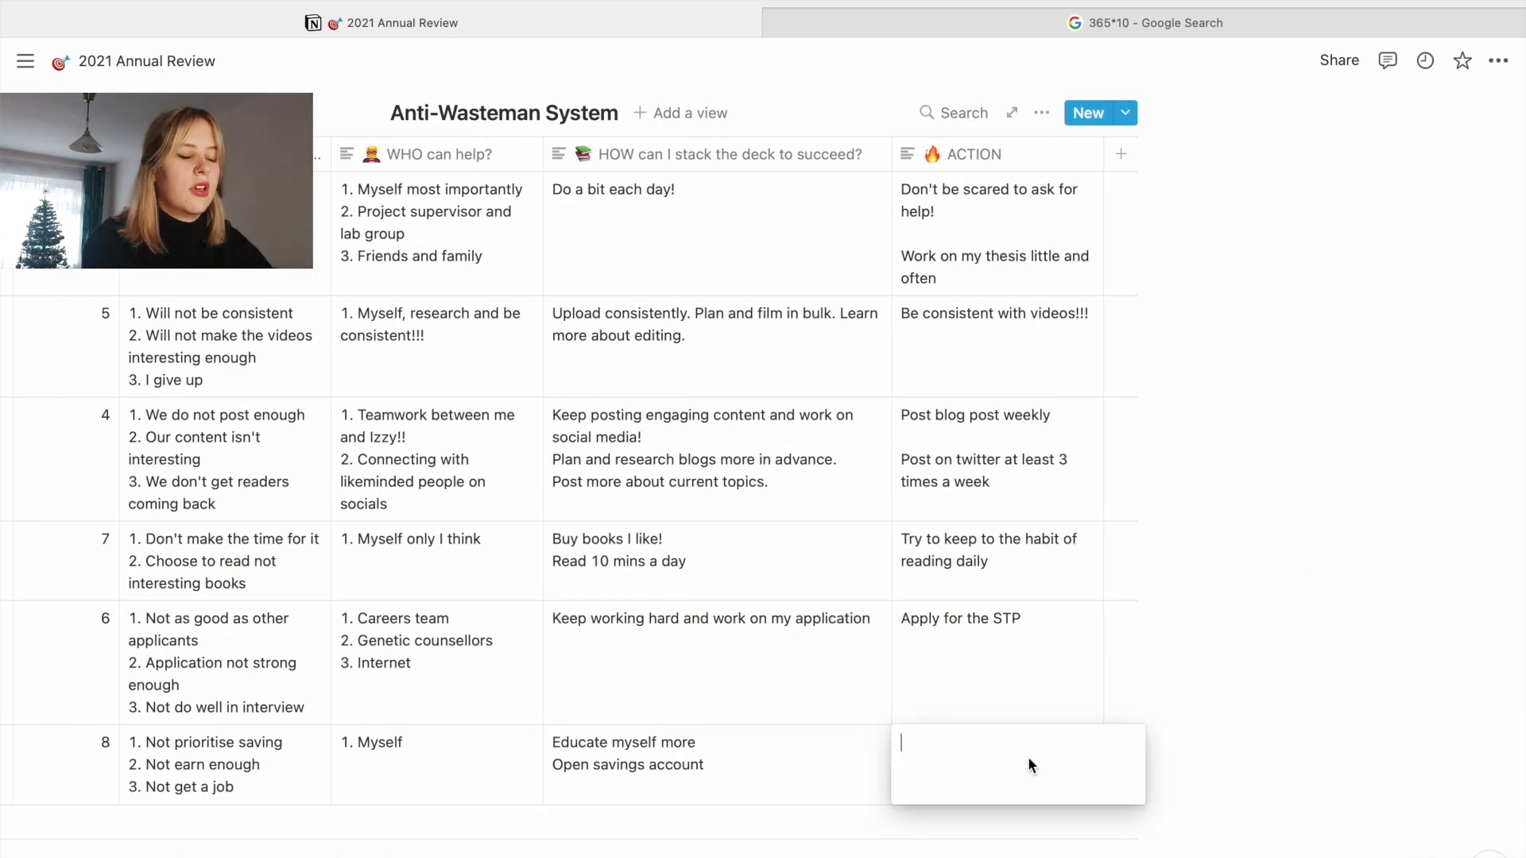
pyautogui.write('Deposit ')
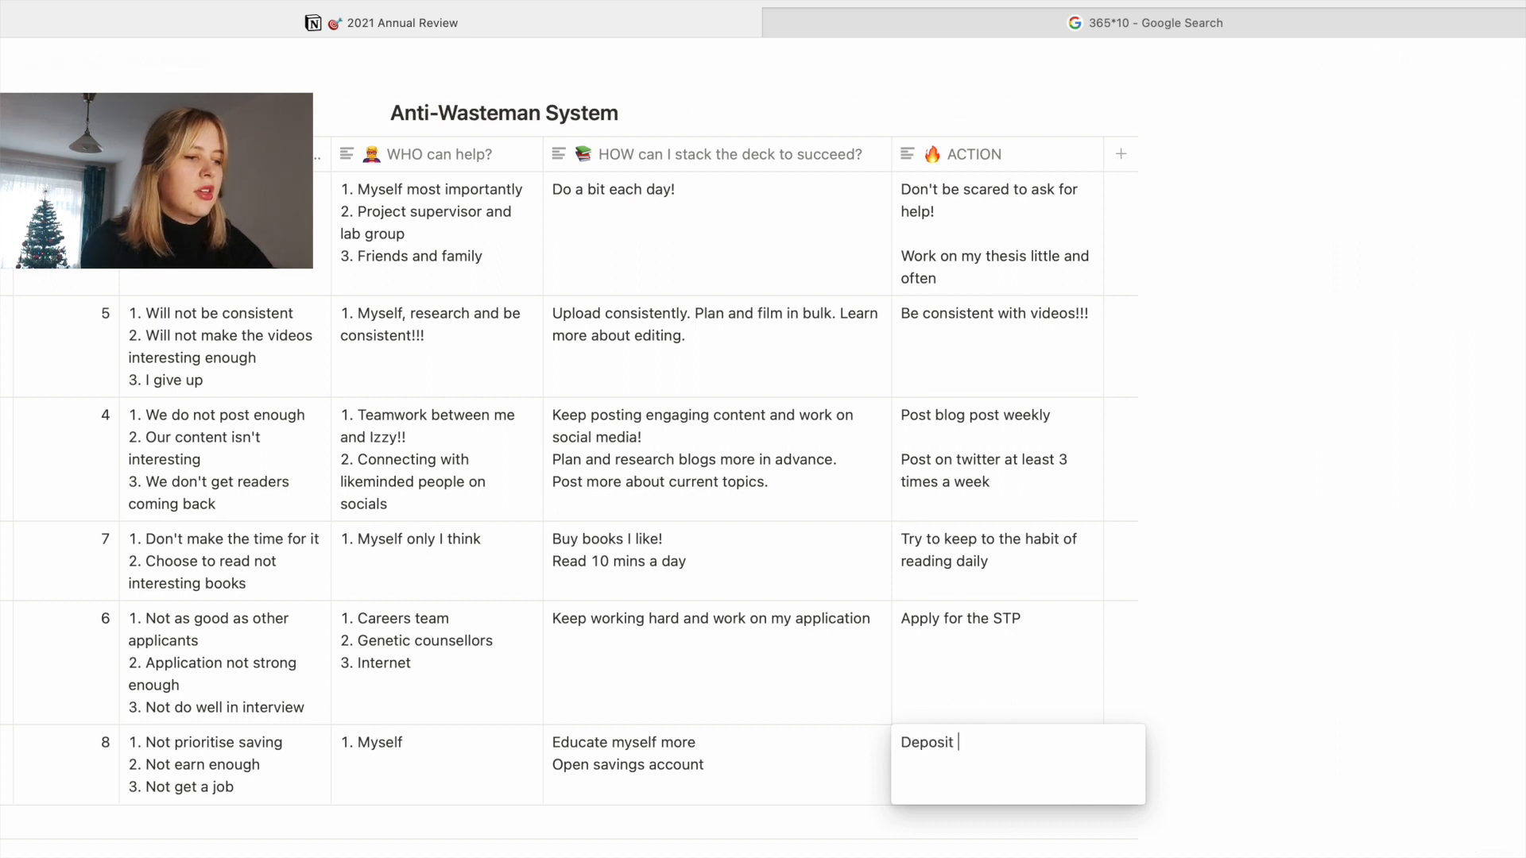
pyautogui.write('£25')
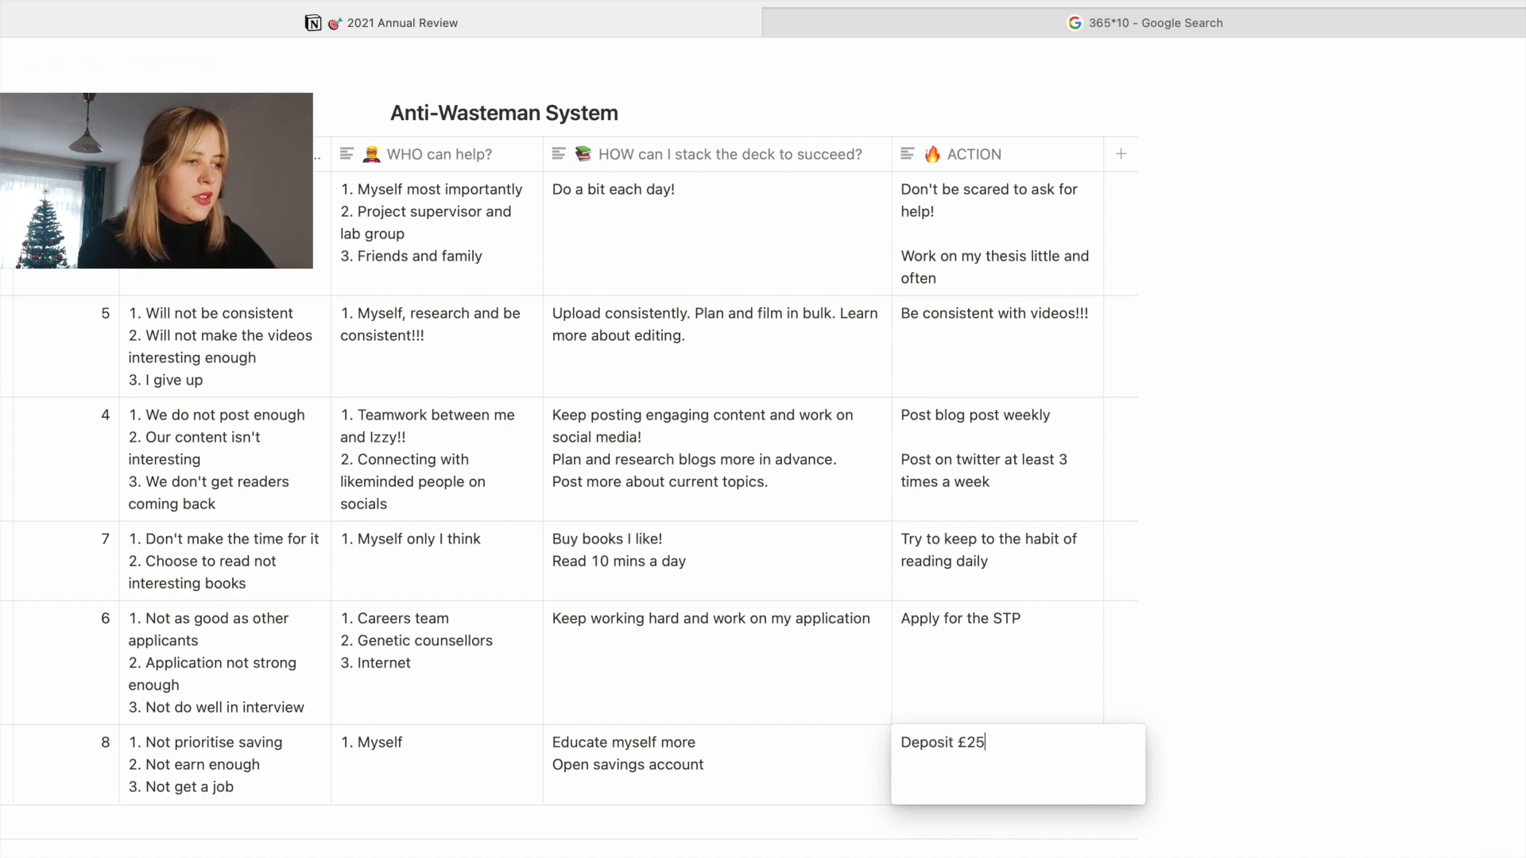
pyautogui.write('0 in to')
pyautogui.press('BackSpace')
pyautogui.press('BackSpace')
pyautogui.press('BackSpace')
pyautogui.write('to')
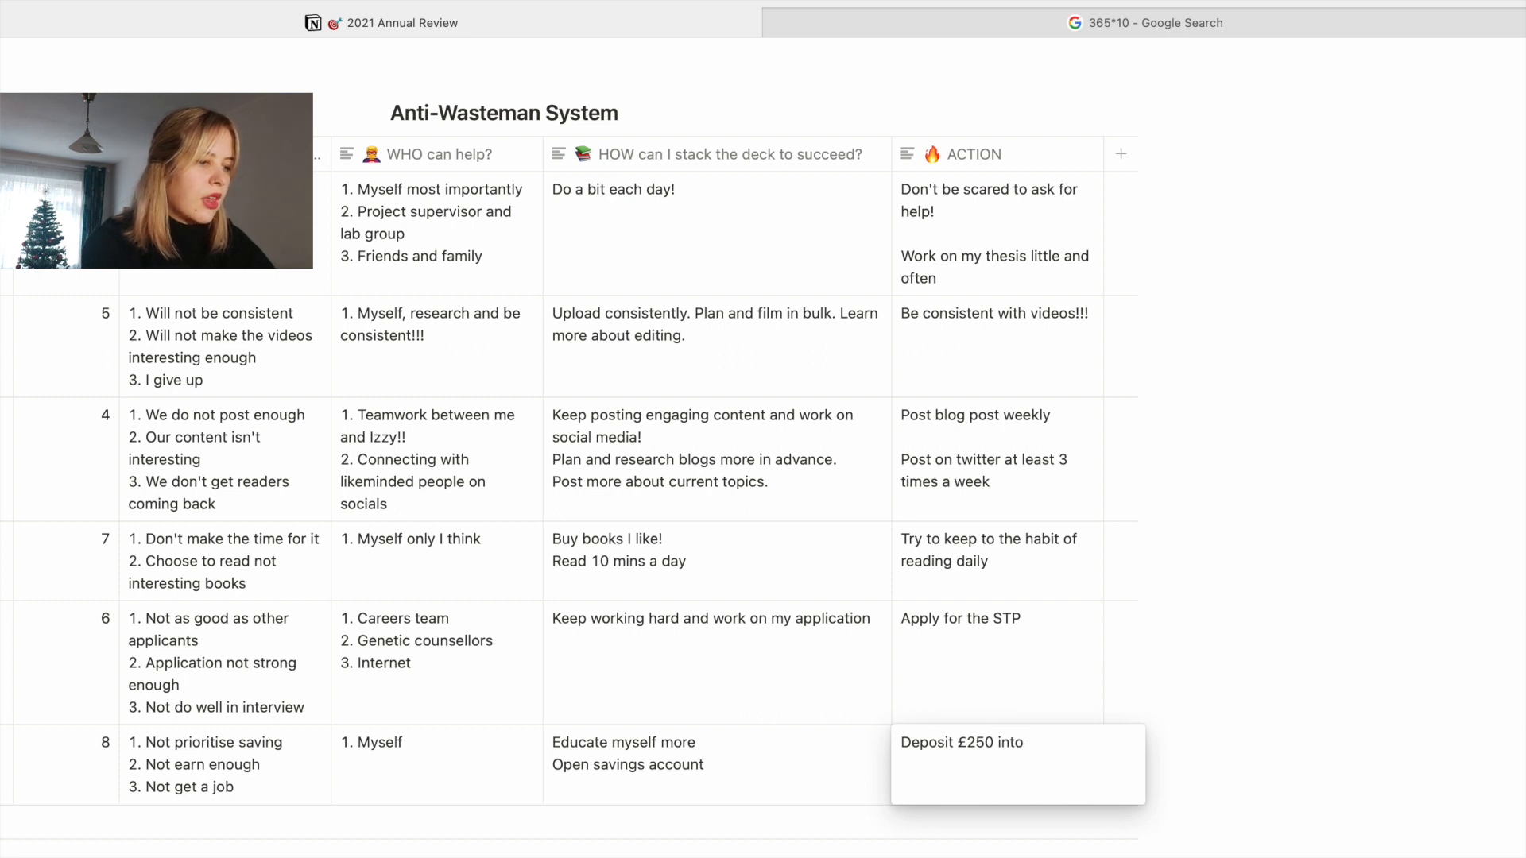
pyautogui.write(' savings')
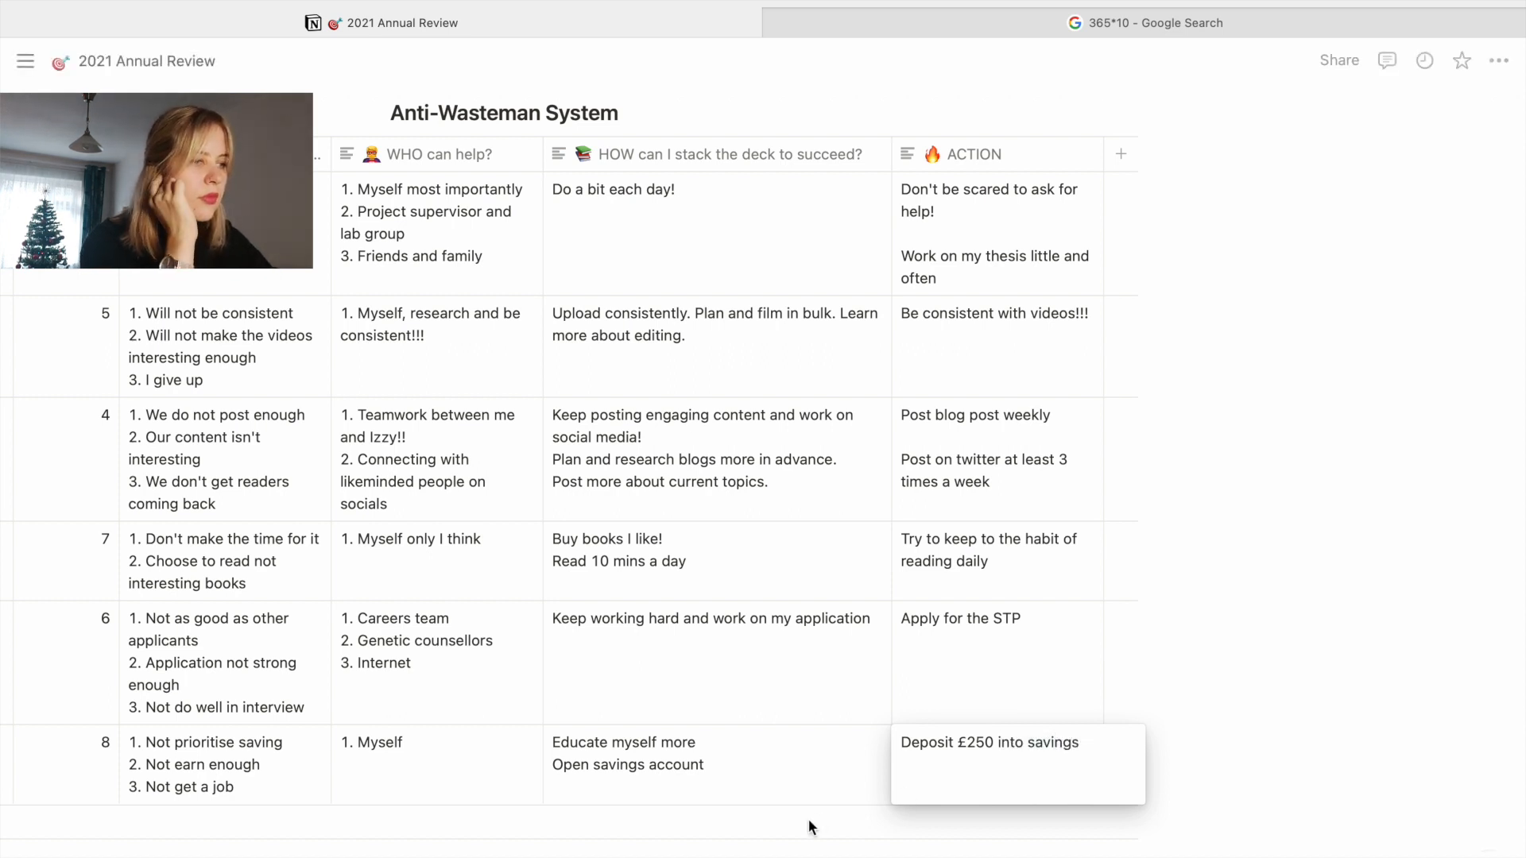
pyautogui.press('Escape')
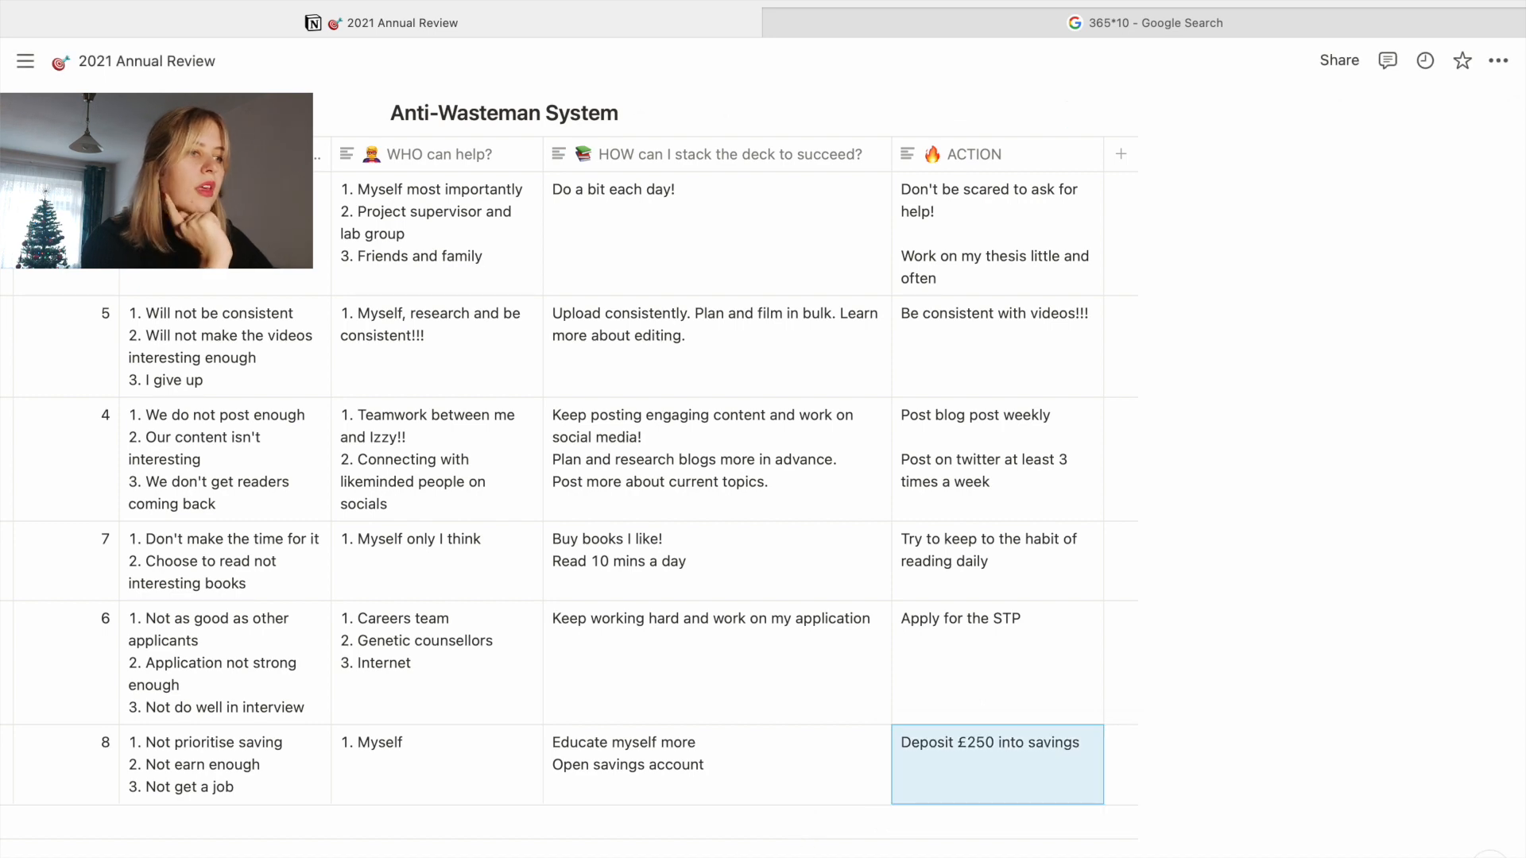
pyautogui.hscroll(-10, 617, 694)
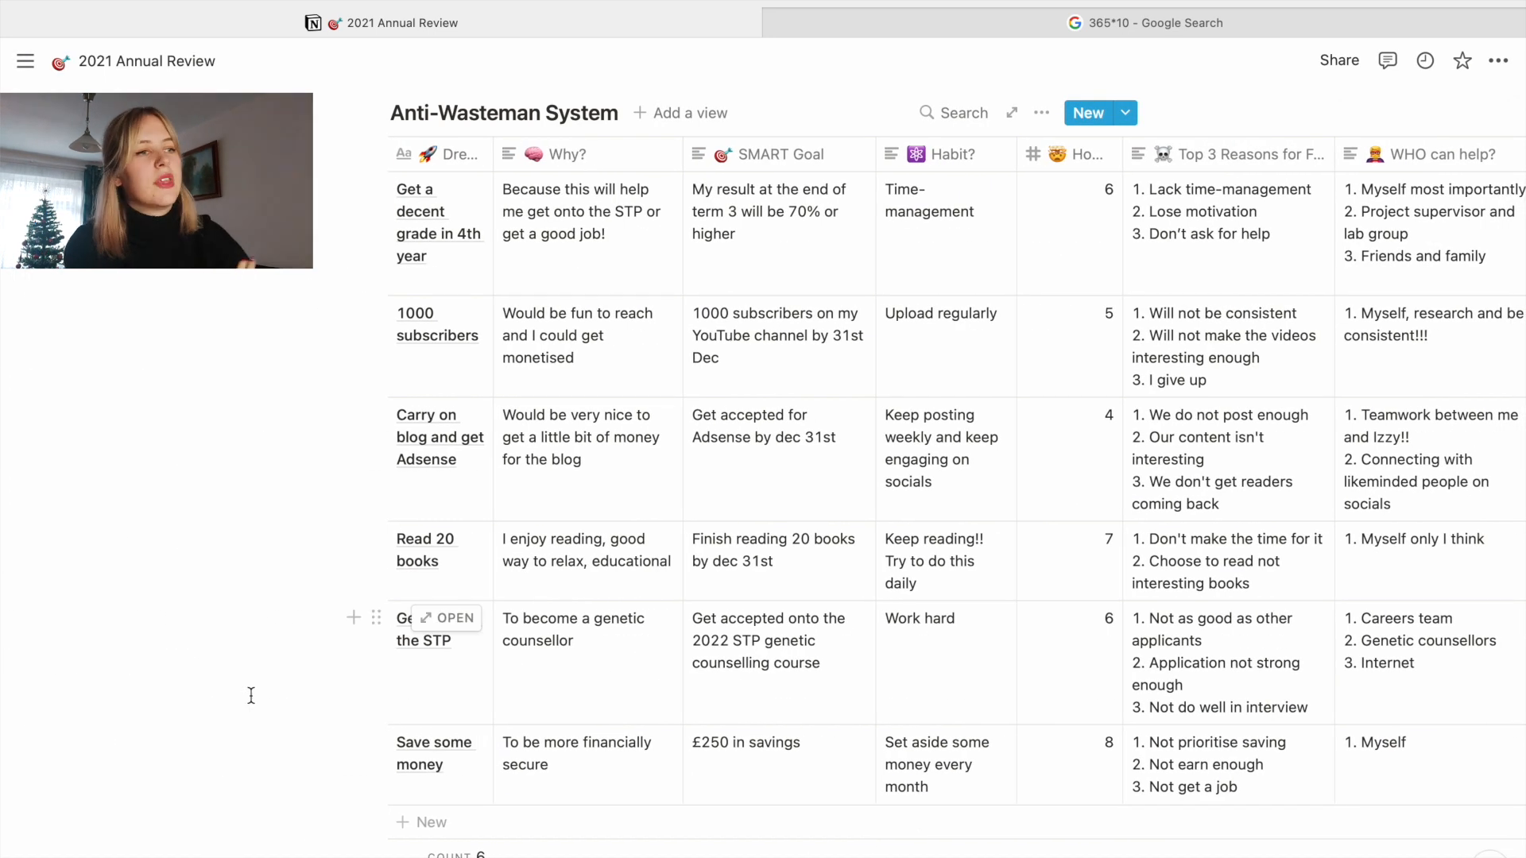